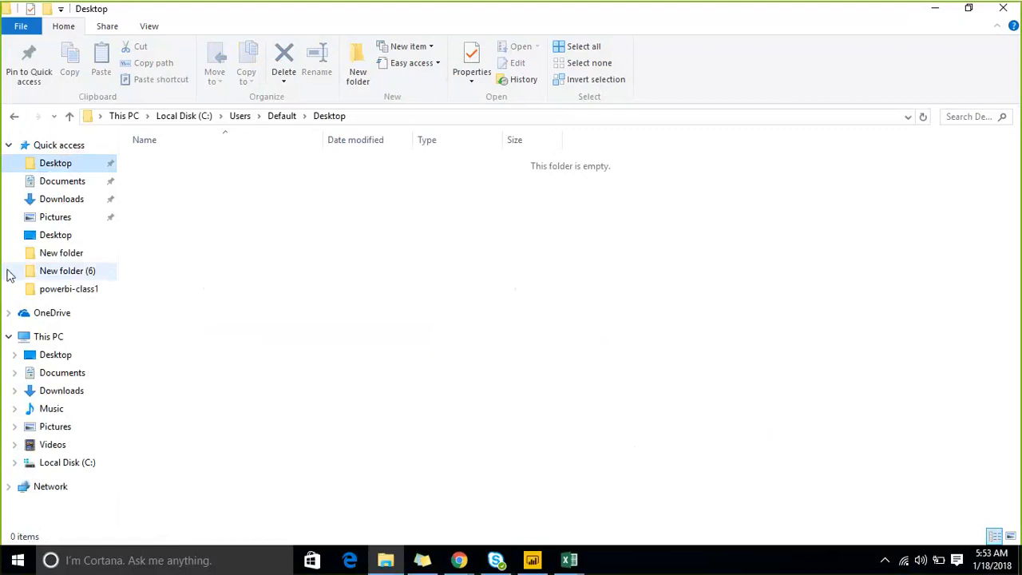
# - Open the dax course text file from the This PC Desktop folder, sorting the files by newest modified date to find it
pyautogui.click(68, 184)
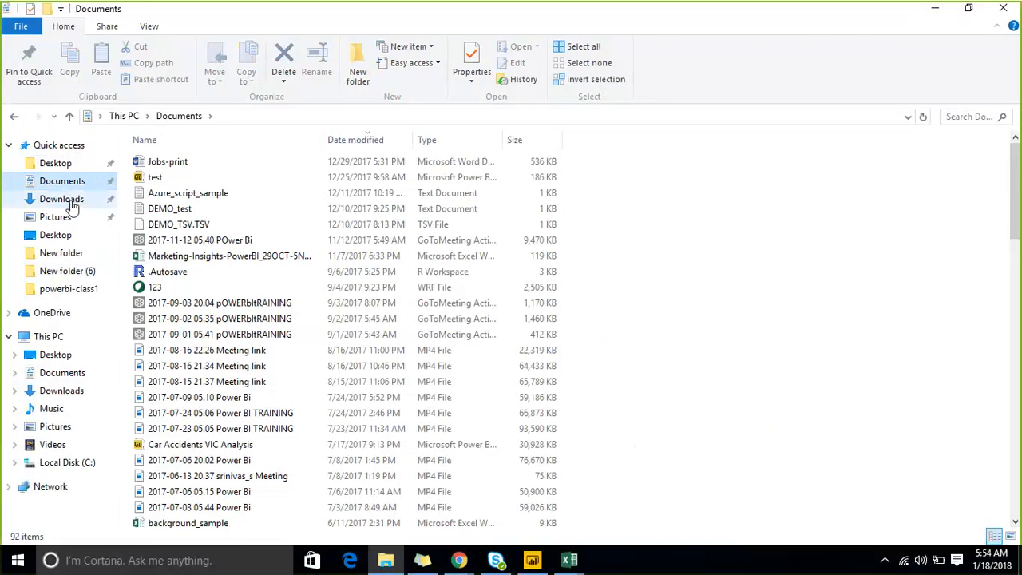
pyautogui.click(56, 163)
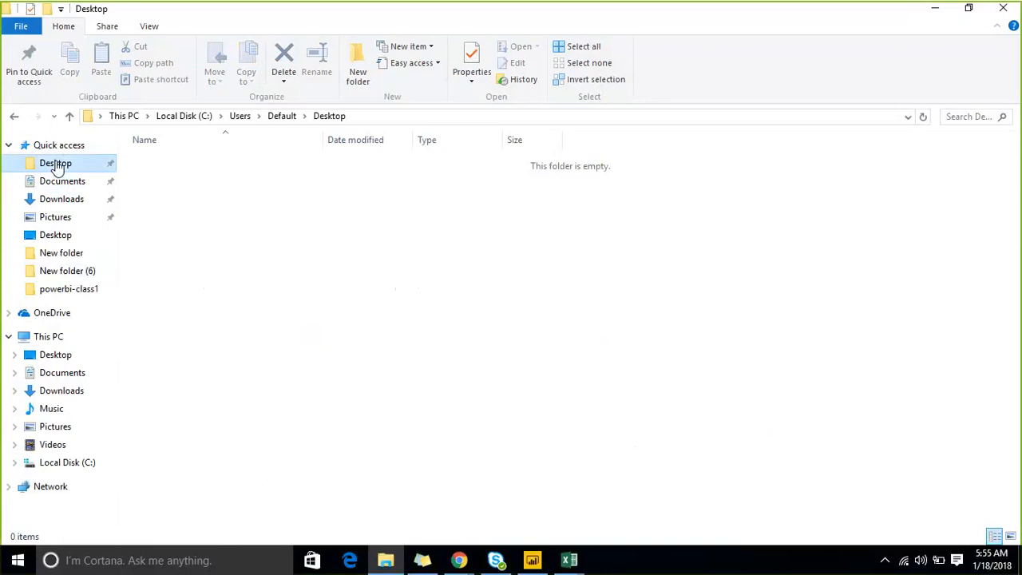
pyautogui.click(48, 356)
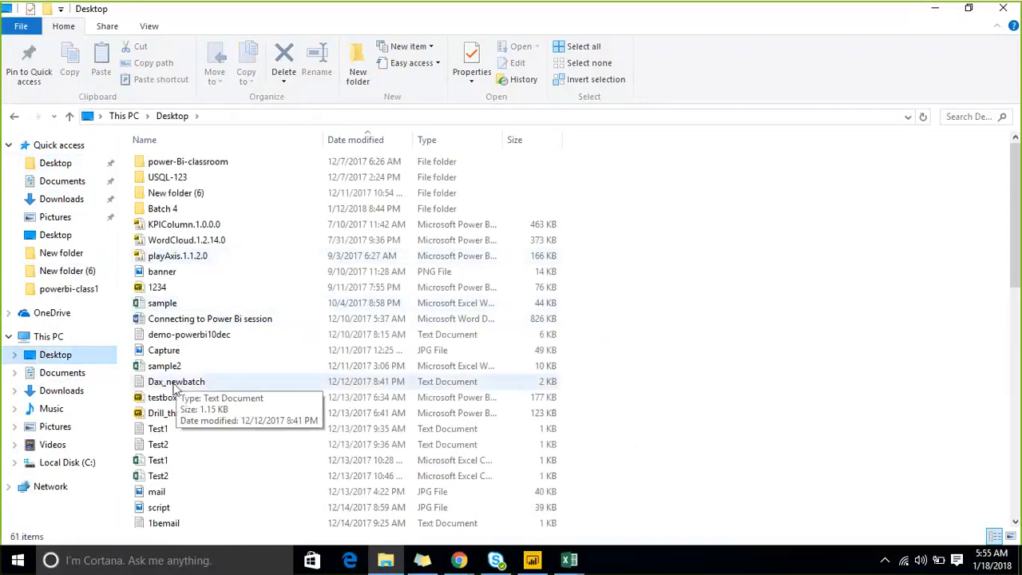
pyautogui.click(182, 334)
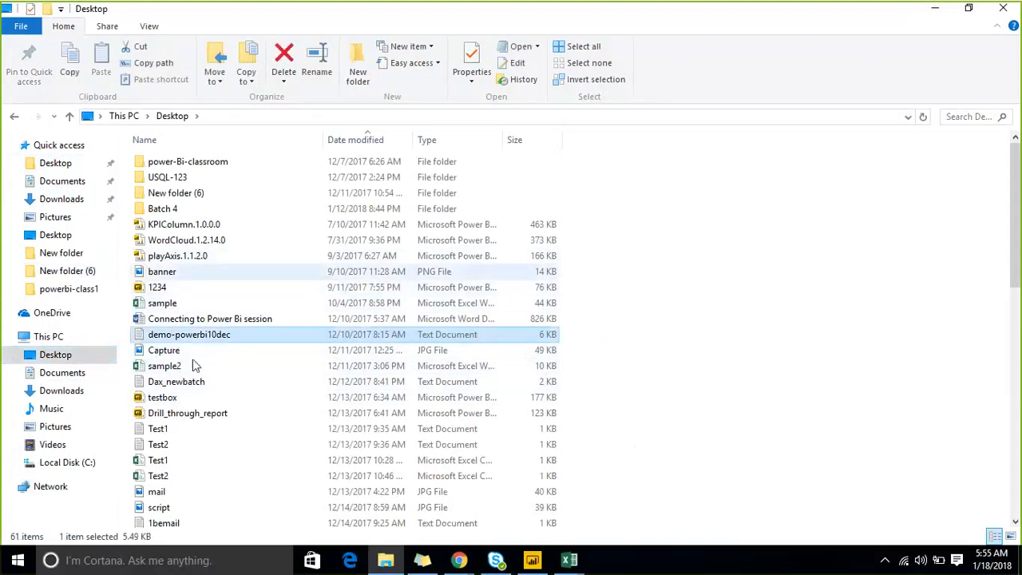
pyautogui.click(381, 141)
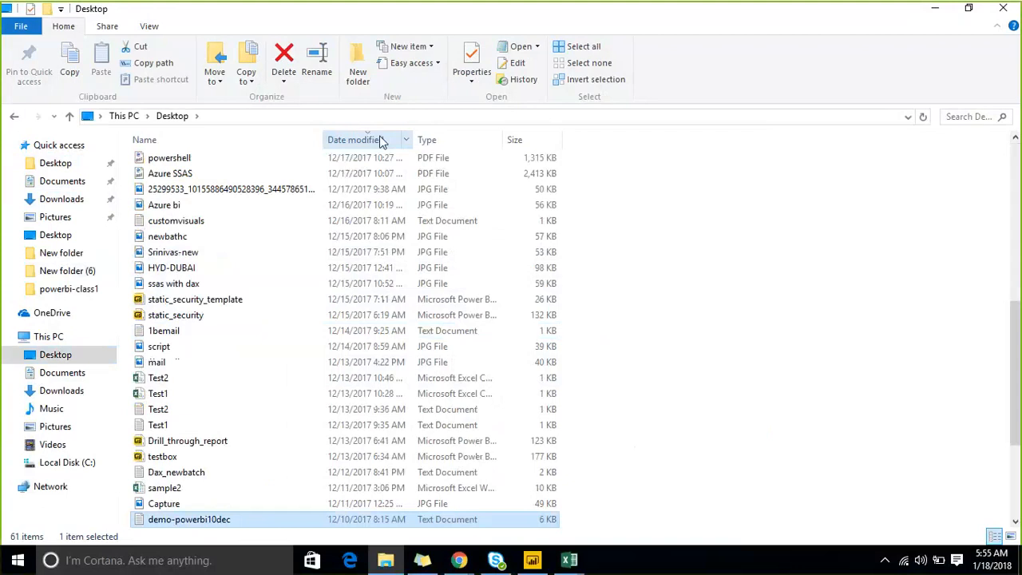
pyautogui.scroll(8, 301, 181)
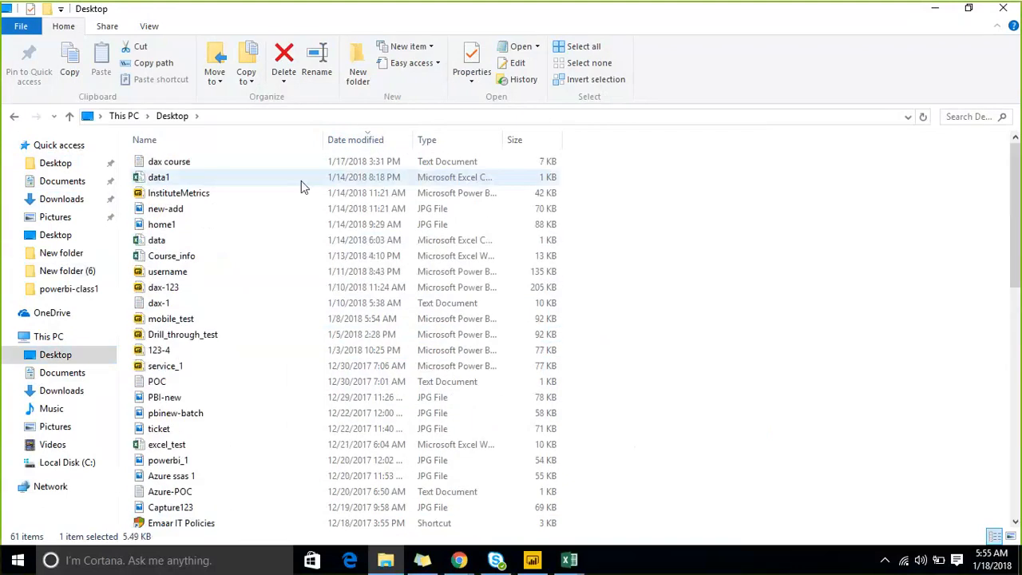
pyautogui.doubleClick(202, 167)
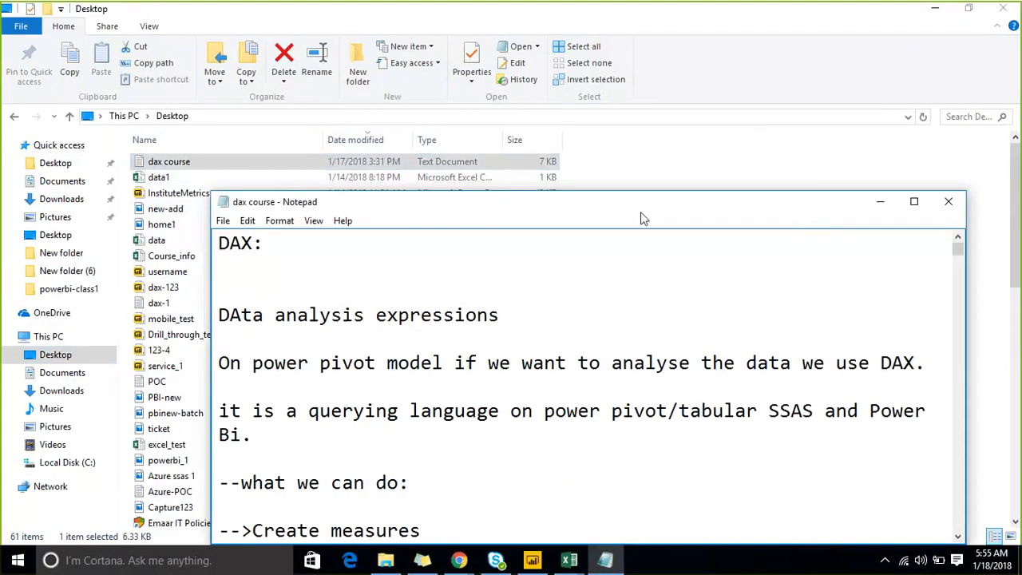
pyautogui.click(753, 204)
# - Add several blank lines below the parent & child entry at the end of the DAX function notes
pyautogui.scroll(-20, 849, 391)
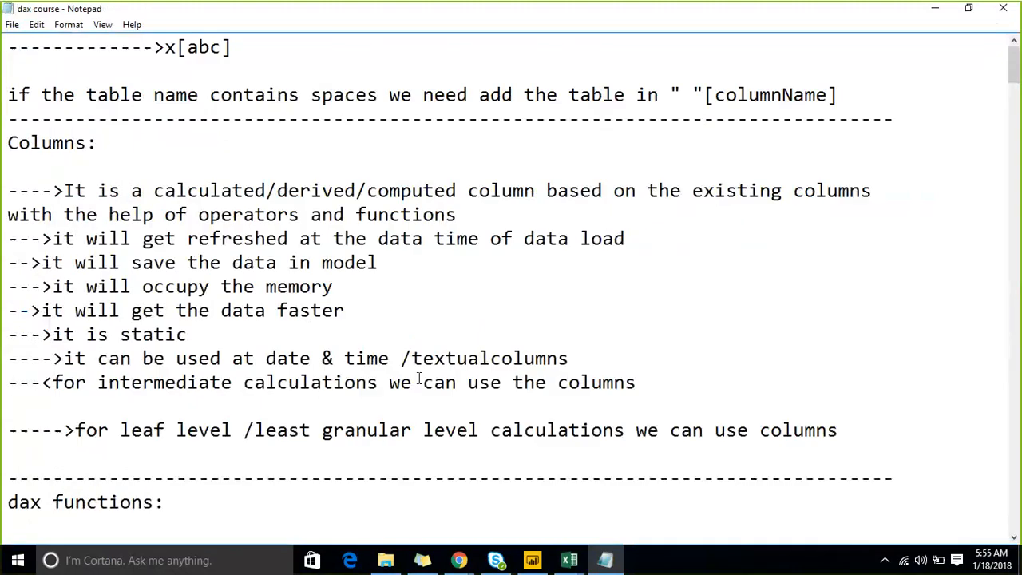
pyautogui.scroll(-20, 681, 340)
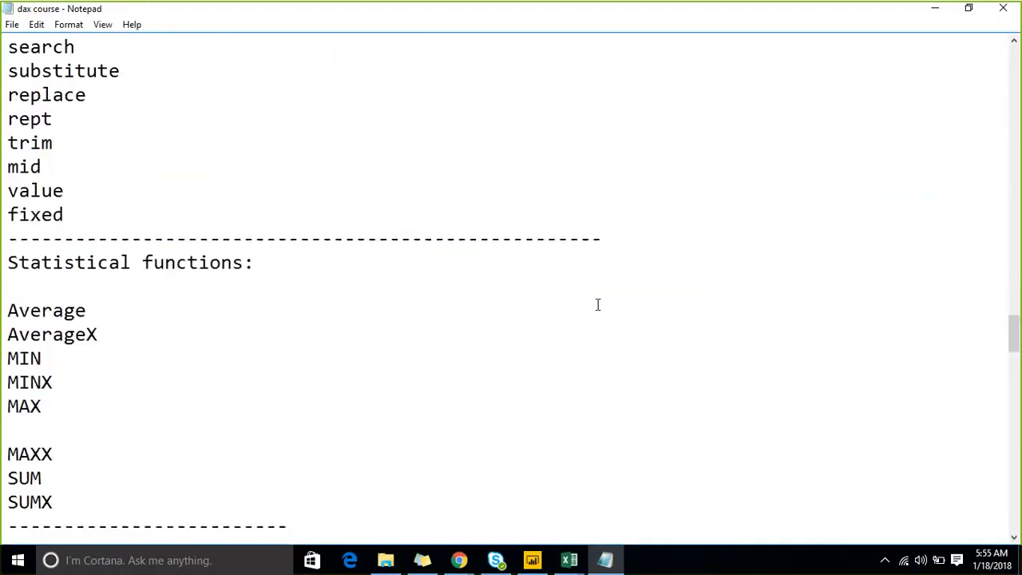
pyautogui.scroll(-10, 597, 304)
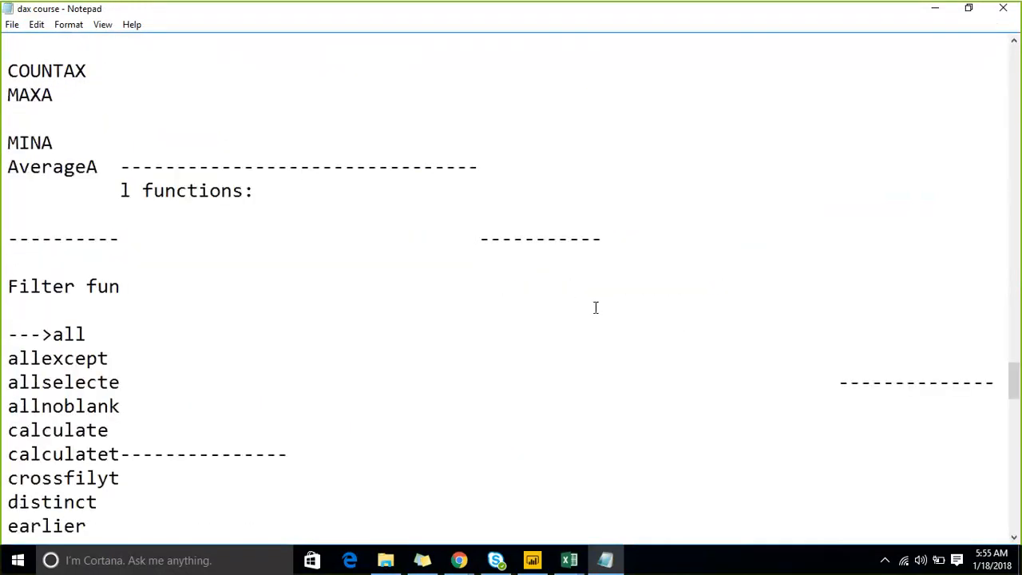
pyautogui.scroll(-15, 594, 308)
pyautogui.scroll(15, 22, 362)
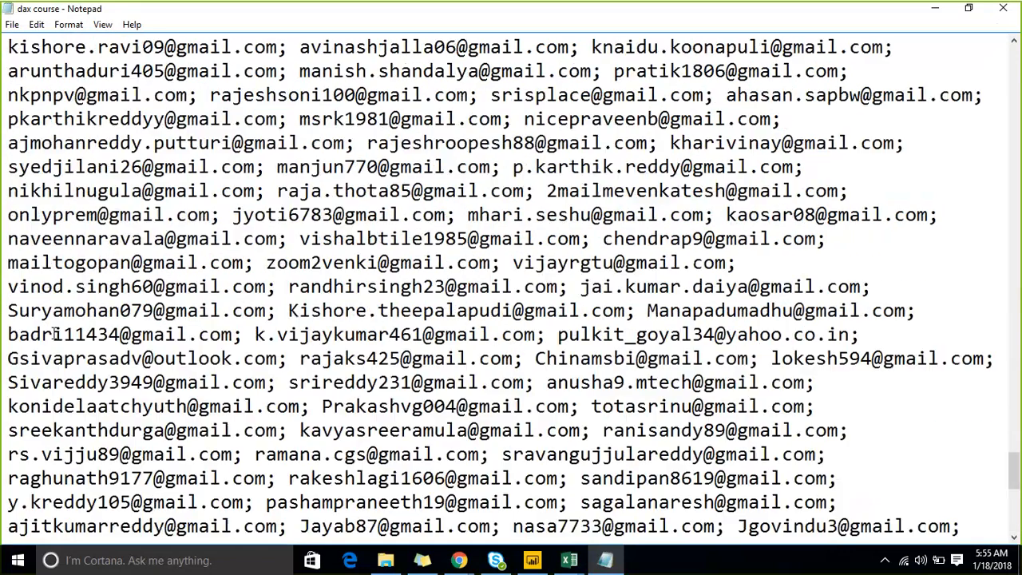
pyautogui.scroll(-3, 141, 404)
pyautogui.click(215, 476)
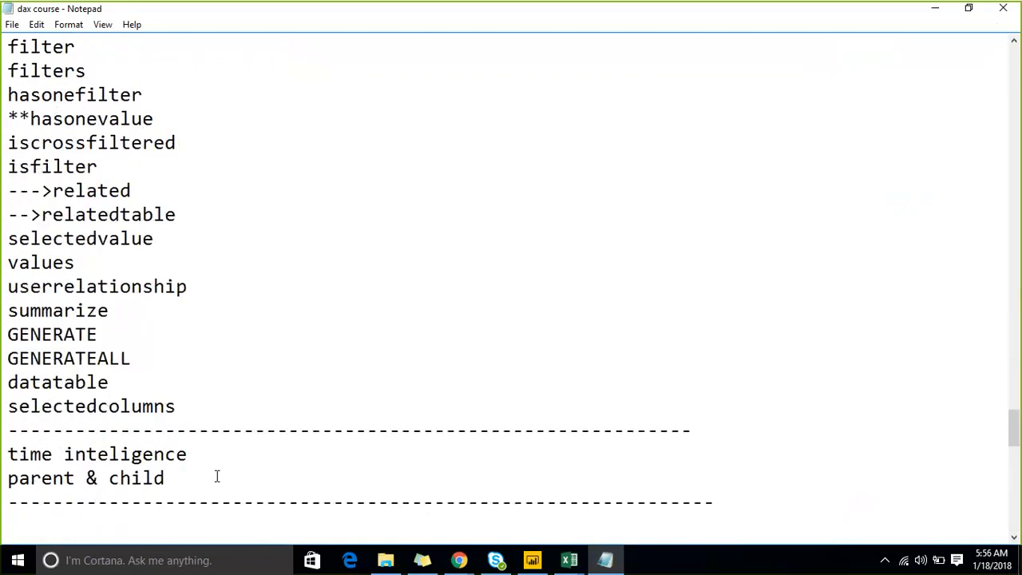
pyautogui.press('Return')
pyautogui.press('Return')
pyautogui.press('Return')
pyautogui.press('Return')
pyautogui.press('Return')
pyautogui.press('Return')
pyautogui.press('Return')
pyautogui.press('Return')
pyautogui.press('Return')
pyautogui.press('Return')
pyautogui.press('Return')
pyautogui.press('Return')
pyautogui.press('Return')
pyautogui.press('Return')
pyautogui.press('Return')
pyautogui.press('Return')
pyautogui.press('Return')
pyautogui.press('Return')
pyautogui.press('Return')
pyautogui.press('Return')
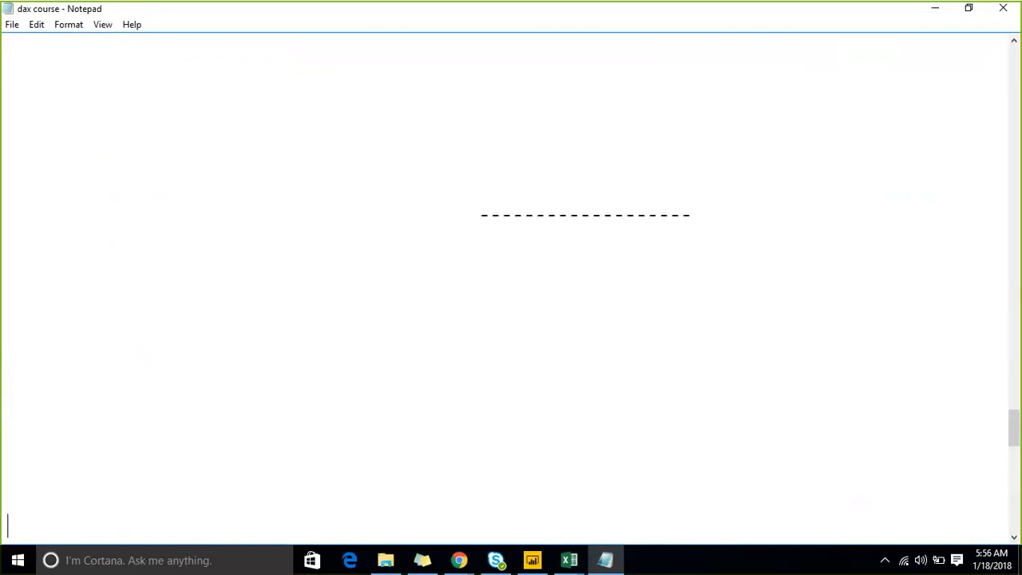
pyautogui.press('Return')
pyautogui.press('Return')
pyautogui.press('Return')
pyautogui.press('Return')
pyautogui.press('Return')
pyautogui.press('Return')
pyautogui.press('Return')
pyautogui.press('Return')
pyautogui.press('Return')
pyautogui.press('Return')
pyautogui.press('Return')
pyautogui.press('Return')
pyautogui.press('Up')
pyautogui.press('Up')
pyautogui.press('Up')
pyautogui.press('Up')
pyautogui.press('Up')
pyautogui.press('Up')
pyautogui.press('Up')
pyautogui.press('Up')
pyautogui.press('Up')
pyautogui.press('Up')
pyautogui.press('Up')
pyautogui.press('Up')
pyautogui.press('Up')
pyautogui.press('Up')
pyautogui.press('Up')
pyautogui.press('Up')
pyautogui.press('Up')
pyautogui.press('Up')
pyautogui.press('Up')
pyautogui.press('Up')
pyautogui.press('Down')
pyautogui.press('Down')
# - Write the syntax heading "Calculate(expression,filter):" on one of the blank lines in the notes
pyautogui.write('Calc')
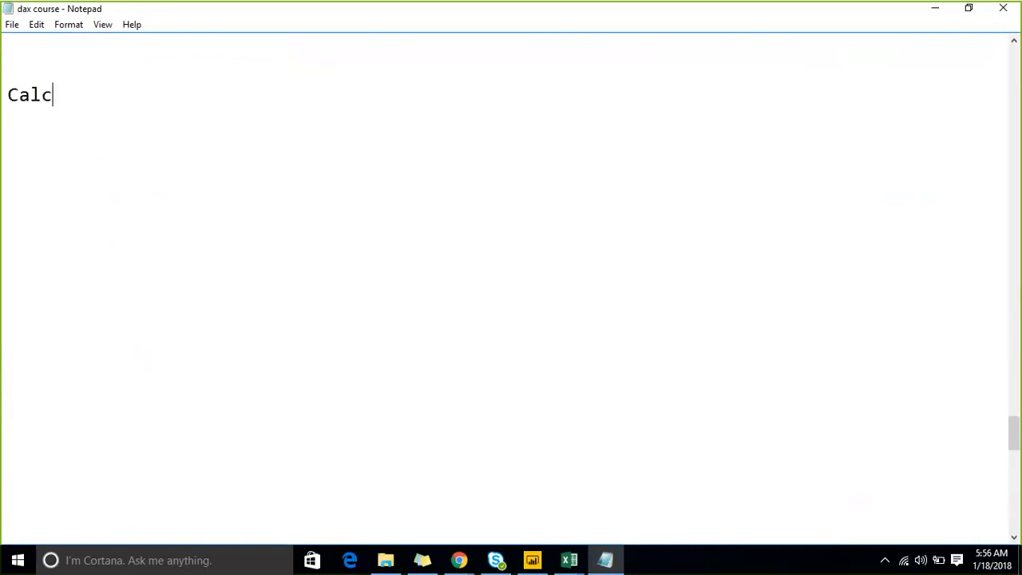
pyautogui.write('ulate')
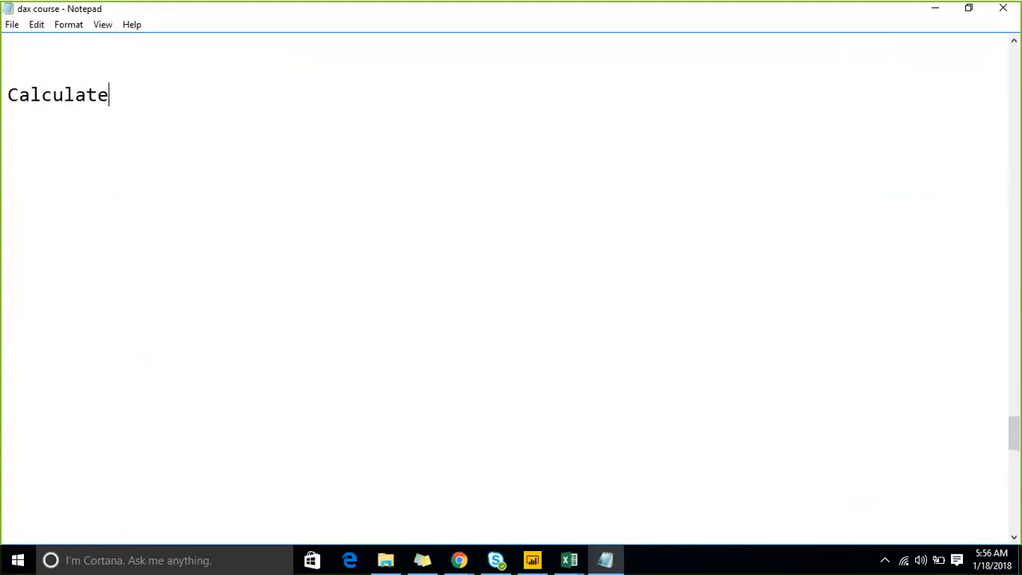
pyautogui.write('()')
pyautogui.write(':')
pyautogui.press('Left')
pyautogui.press('Left')
pyautogui.write('expressio')
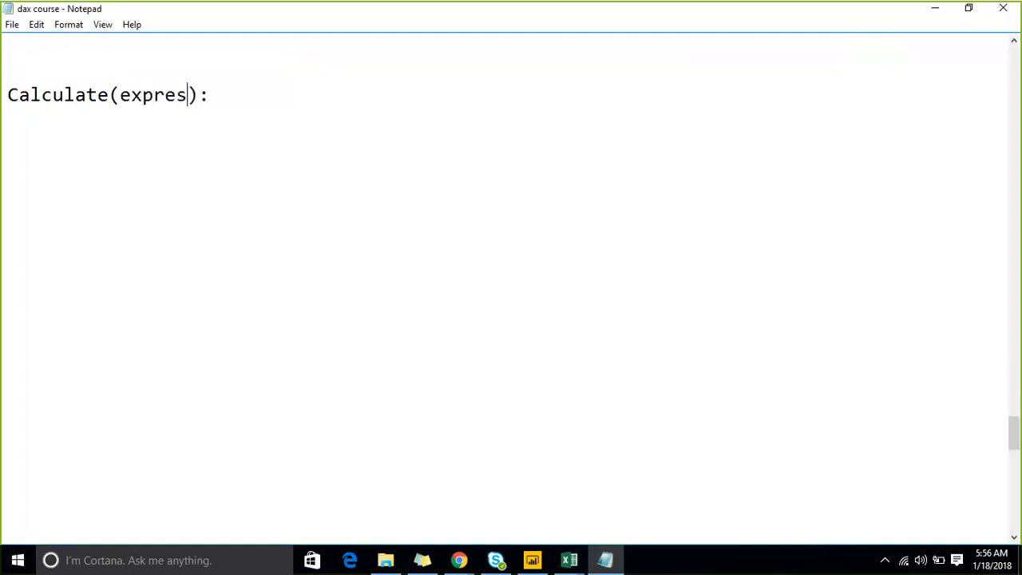
pyautogui.write('n')
pyautogui.write(',filte')
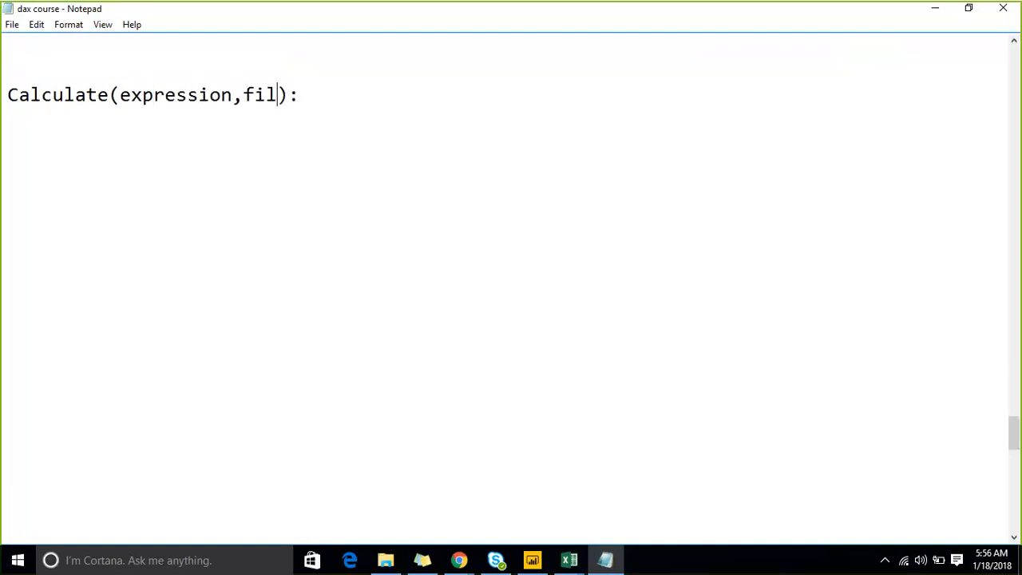
pyautogui.write('r')
# - Highlight the Calculate function syntax in the new heading to point it out, and clear the selection
pyautogui.press('Right')
pyautogui.hotkey('shift', 'Left')
pyautogui.hotkey('shift', 'Left')
pyautogui.hotkey('shift', 'Left')
pyautogui.hotkey('shift', 'Left')
pyautogui.hotkey('shift', 'Left')
pyautogui.hotkey('shift', 'Left')
pyautogui.hotkey('shift', 'Left')
pyautogui.hotkey('shift', 'Left')
pyautogui.hotkey('shift', 'Left')
pyautogui.hotkey('shift', 'Left')
pyautogui.hotkey('shift', 'Left')
pyautogui.hotkey('shift', 'Left')
pyautogui.hotkey('shift', 'Left')
pyautogui.hotkey('shift', 'Left')
pyautogui.hotkey('shift', 'Left')
pyautogui.hotkey('shift', 'Left')
pyautogui.hotkey('shift', 'Left')
pyautogui.hotkey('shift', 'Left')
pyautogui.hotkey('shift', 'Left')
pyautogui.hotkey('shift', 'Left')
pyautogui.hotkey('shift', 'Left')
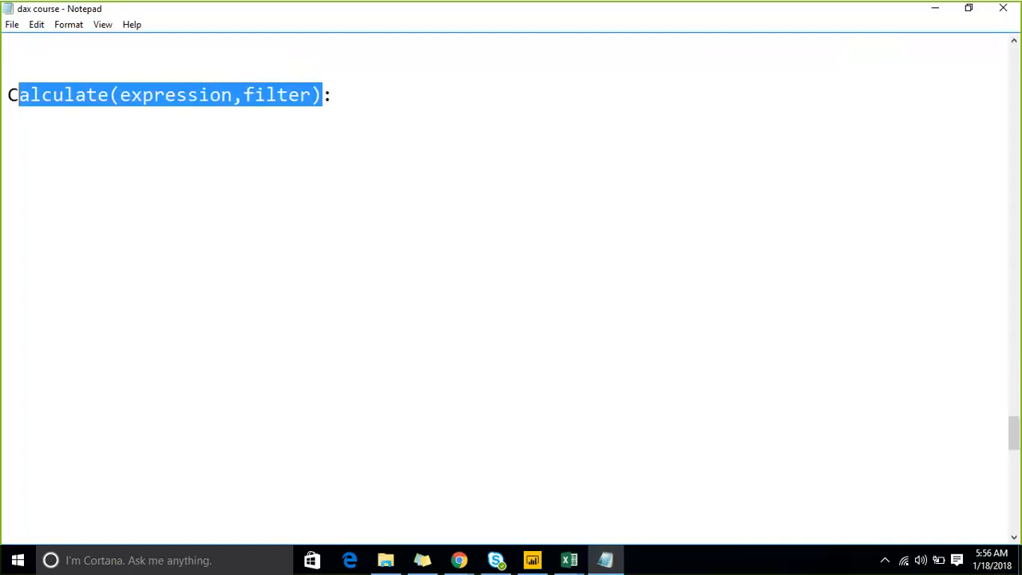
pyautogui.hotkey('shift', 'Right')
pyautogui.press('Left')
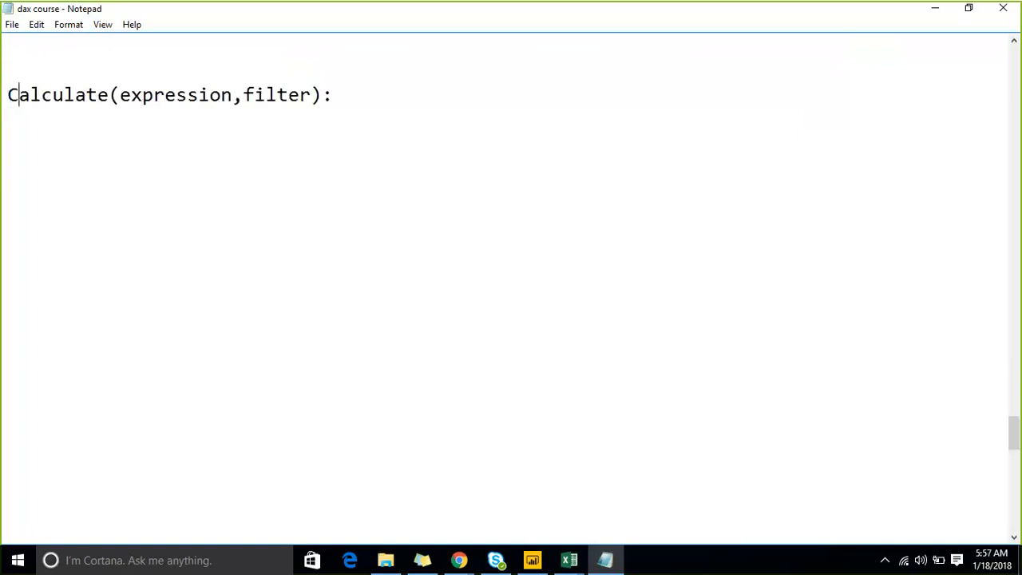
# - Highlight the filter argument in the Calculate syntax heading
pyautogui.press('Right')
pyautogui.press('Right')
pyautogui.press('Right')
pyautogui.press('Right')
pyautogui.press('Right')
pyautogui.press('Right')
pyautogui.press('Right')
pyautogui.press('Right')
pyautogui.press('Right')
pyautogui.press('Right')
pyautogui.press('Right')
pyautogui.press('Right')
pyautogui.press('Right')
pyautogui.press('Right')
pyautogui.press('Right')
pyautogui.press('Right')
pyautogui.press('Right')
pyautogui.press('Right')
pyautogui.press('Right')
pyautogui.press('Right')
pyautogui.press('Right')
pyautogui.press('Right')
pyautogui.press('Left')
pyautogui.hotkey('shift', 'Right')
pyautogui.hotkey('shift', 'Right')
pyautogui.hotkey('shift', 'Right')
pyautogui.hotkey('shift', 'Right')
pyautogui.hotkey('shift', 'Right')
pyautogui.hotkey('shift', 'Right')
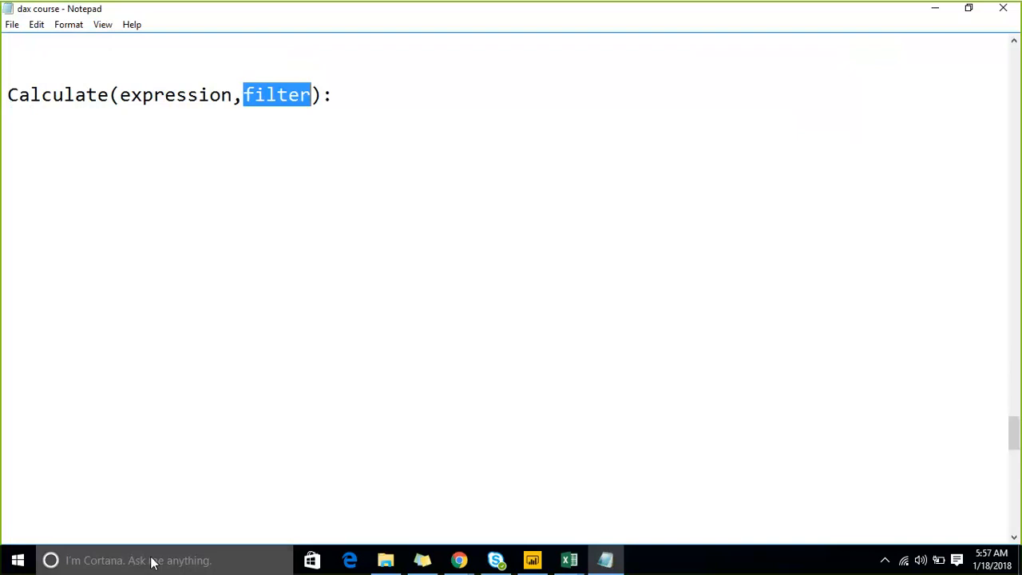
# - Switch to Power BI Desktop and load the Salesdata, Dept and EMP sheets from the recent sample.xlsx source
pyautogui.click(533, 559)
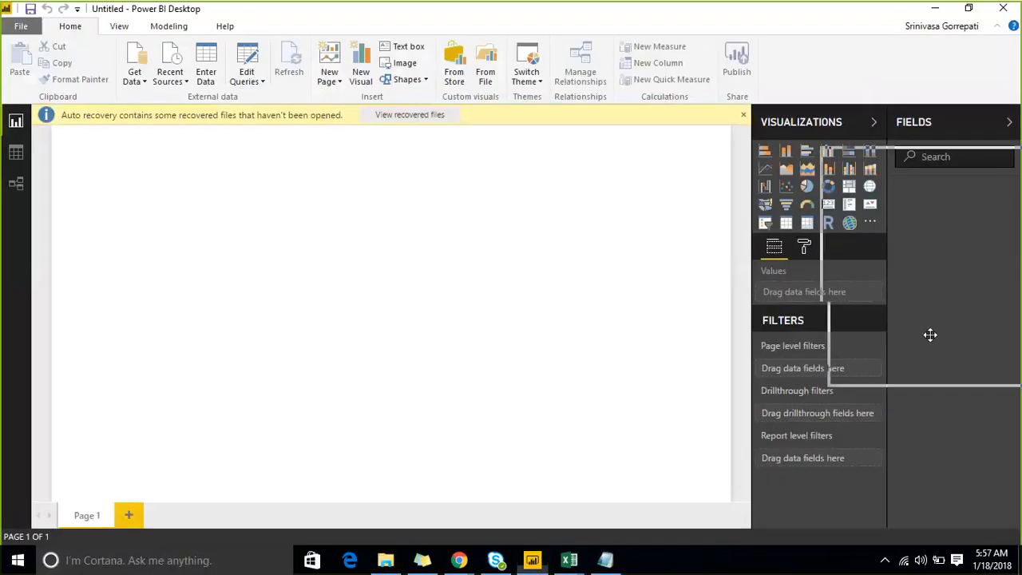
pyautogui.click(185, 81)
pyautogui.click(192, 119)
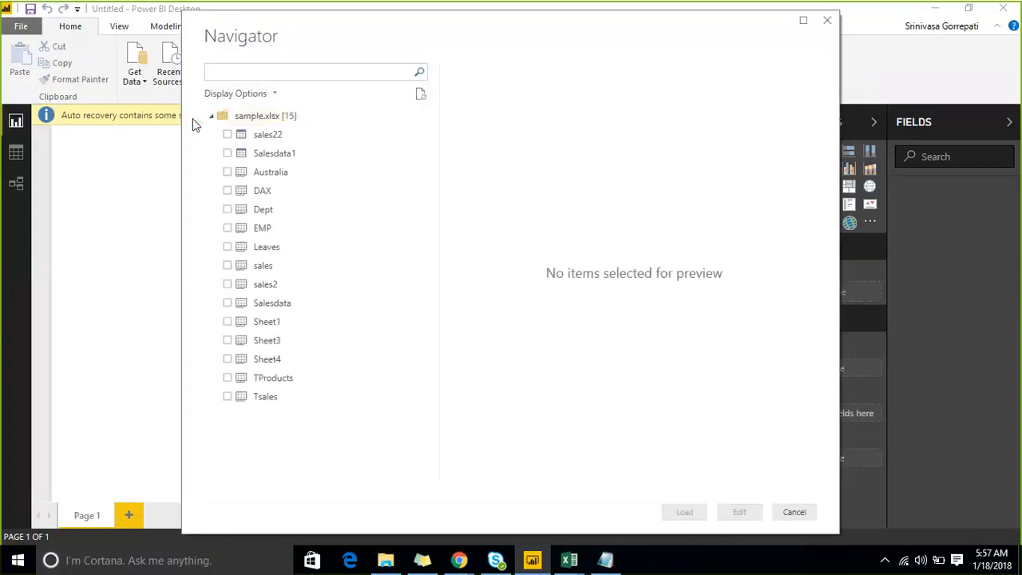
pyautogui.click(227, 302)
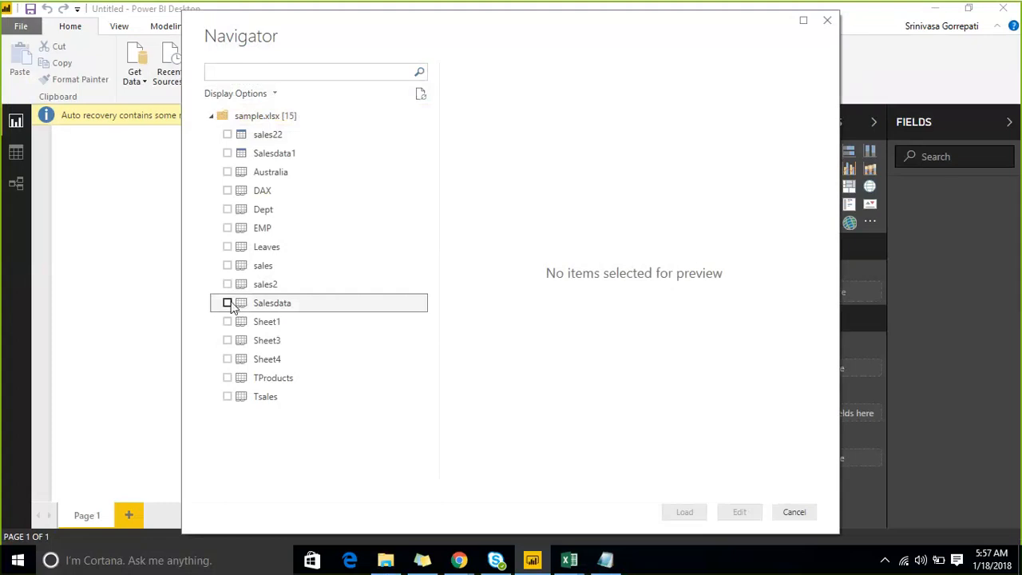
pyautogui.click(228, 209)
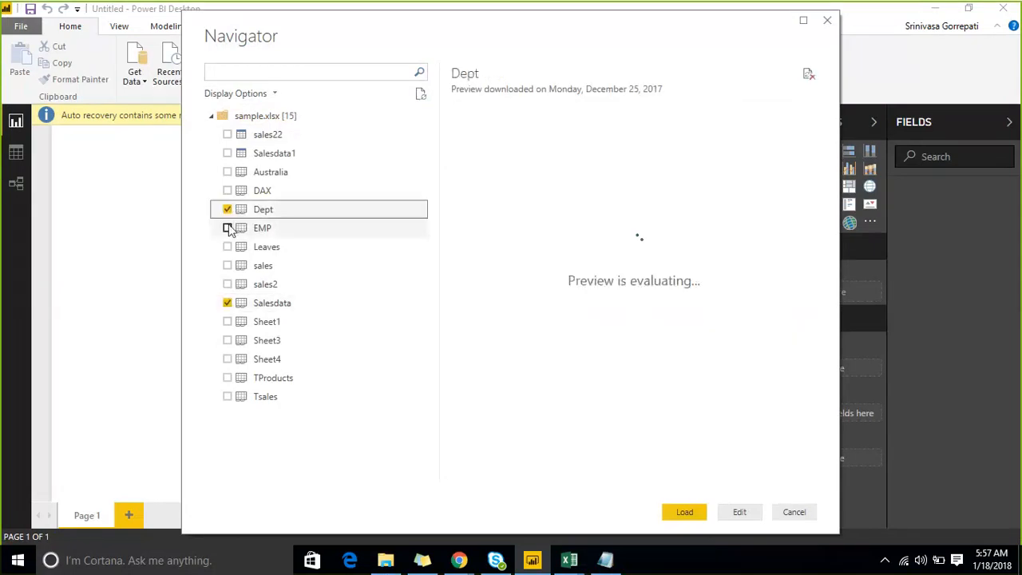
pyautogui.click(228, 228)
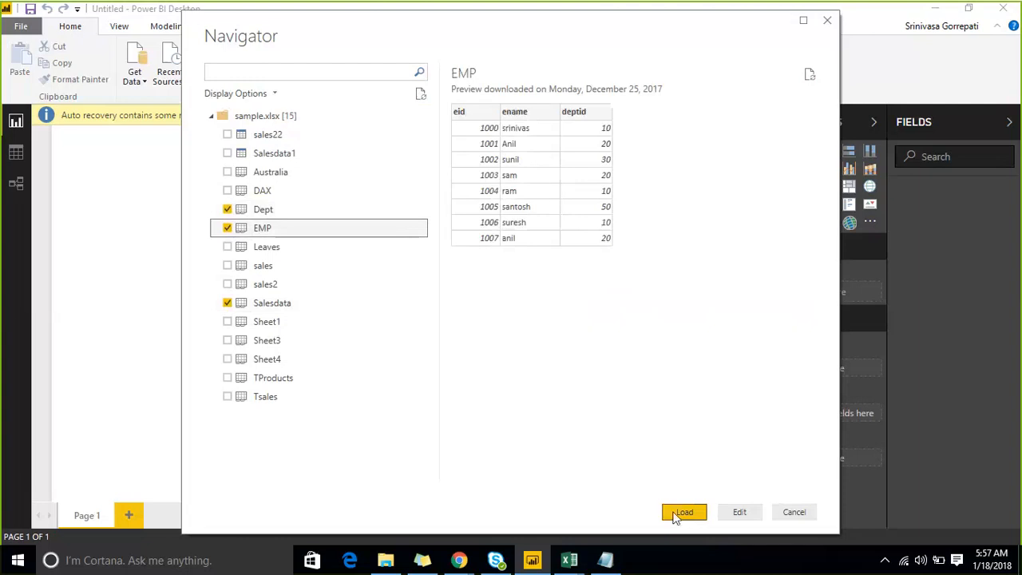
pyautogui.click(683, 512)
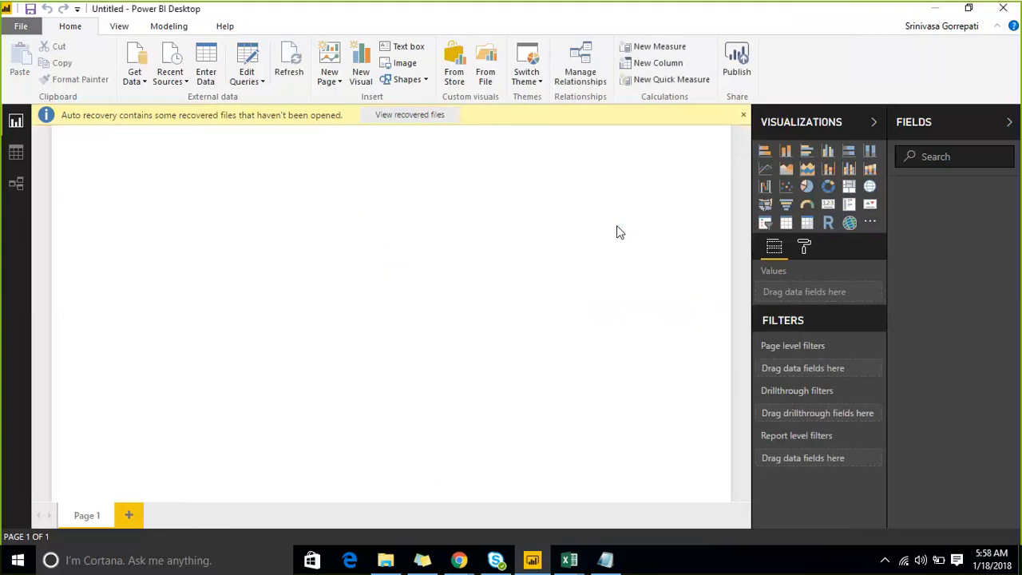
# - Dismiss the auto recovery notice and display the Salesdata table's rows in the data view
pyautogui.click(742, 118)
pyautogui.click(16, 152)
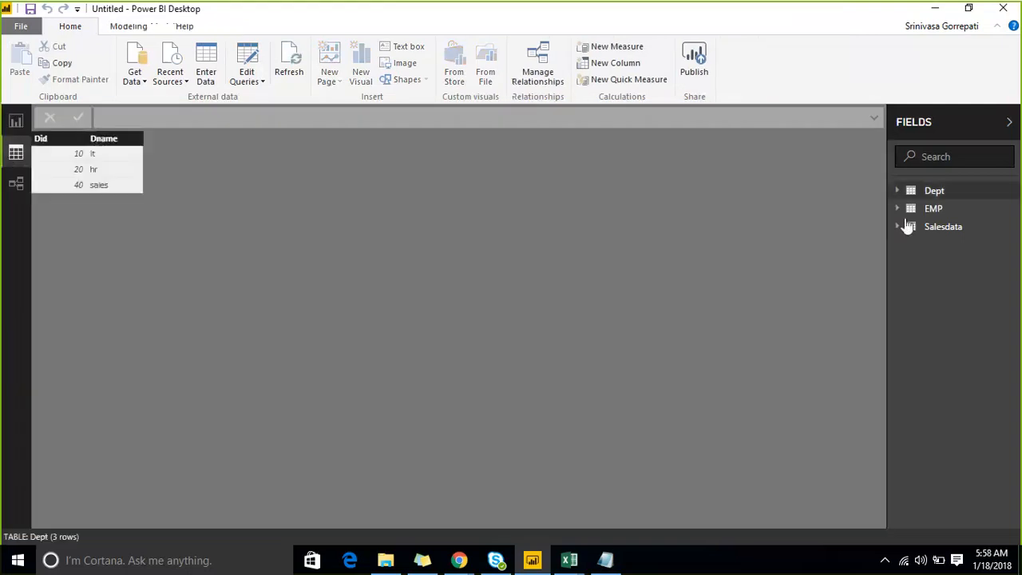
pyautogui.click(952, 229)
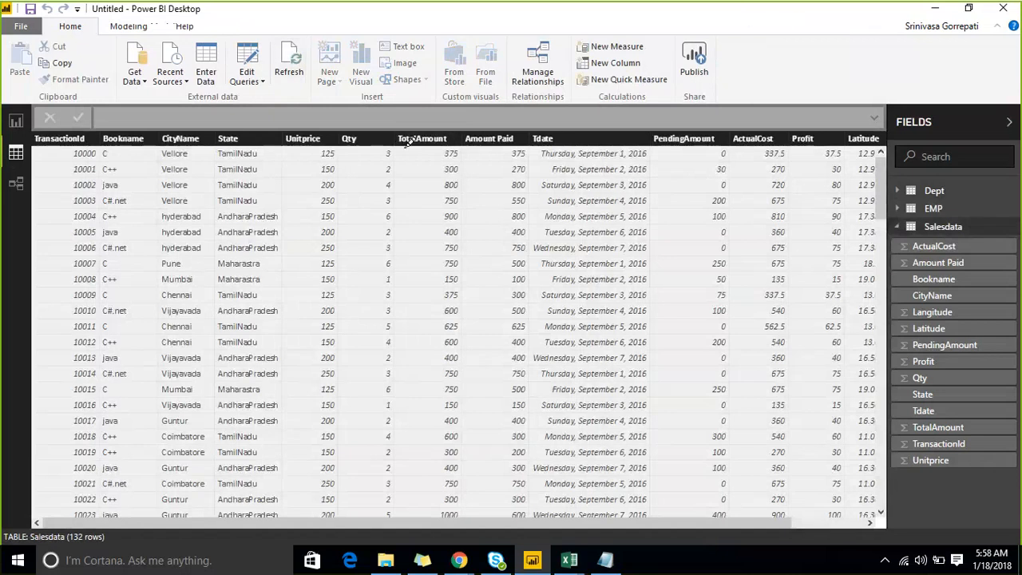
pyautogui.moveTo(710, 140)
pyautogui.mouseDown()
pyautogui.moveTo(613, 103)
pyautogui.moveTo(515, 152)
pyautogui.mouseUp()
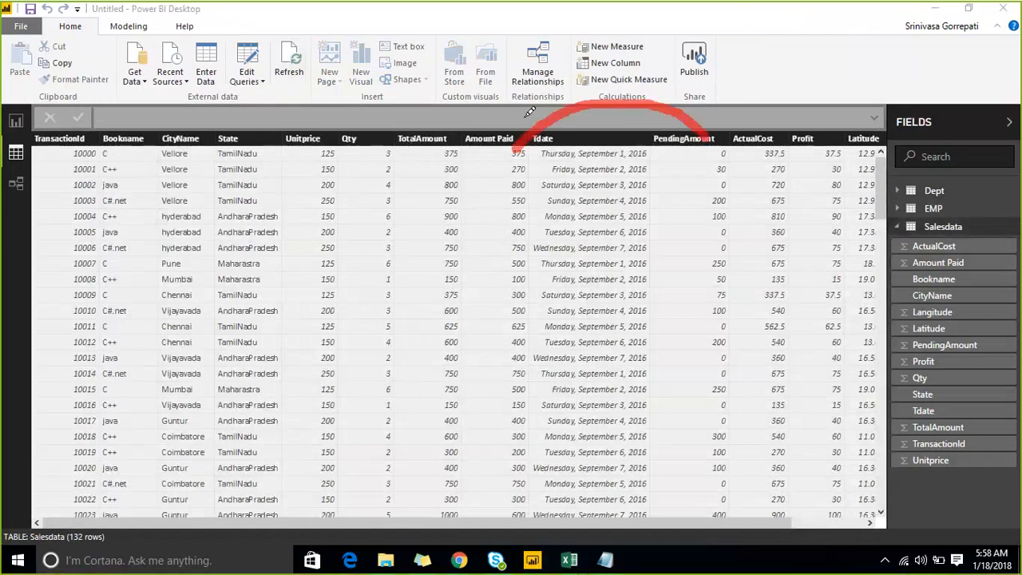
pyautogui.moveTo(524, 110)
pyautogui.mouseDown()
pyautogui.moveTo(513, 159)
pyautogui.moveTo(553, 182)
pyautogui.mouseUp()
pyautogui.moveTo(613, 161)
pyautogui.mouseDown()
pyautogui.moveTo(646, 190)
pyautogui.moveTo(751, 187)
pyautogui.moveTo(939, 80)
pyautogui.mouseUp()
pyautogui.moveTo(914, 11); pyautogui.dragTo(968, 76)
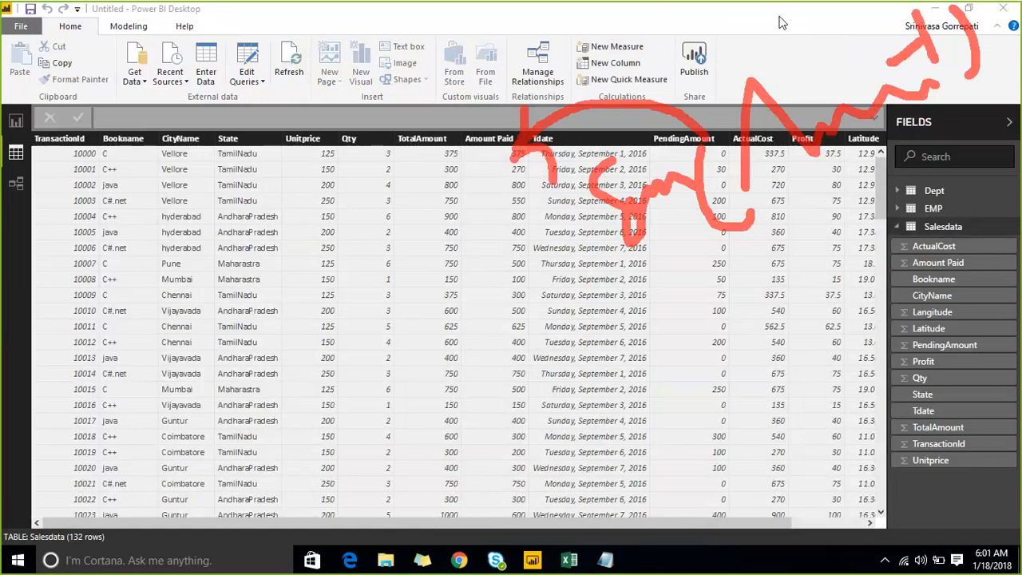
pyautogui.press('Escape')
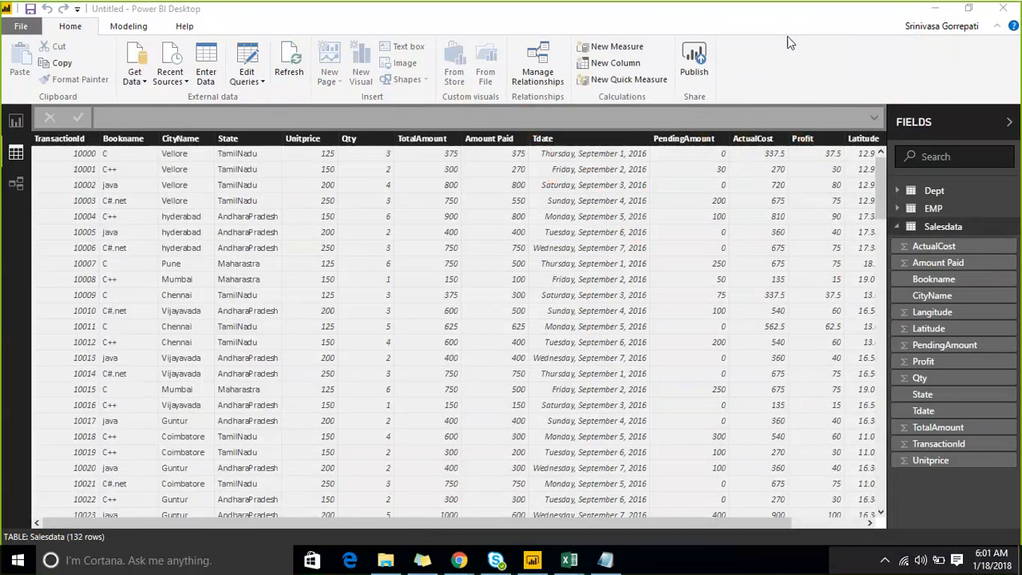
# - Create a new measure on the Salesdata table with the formula SUM(Salesdata[Amount Paid])
pyautogui.click(1014, 229)
pyautogui.click(964, 240)
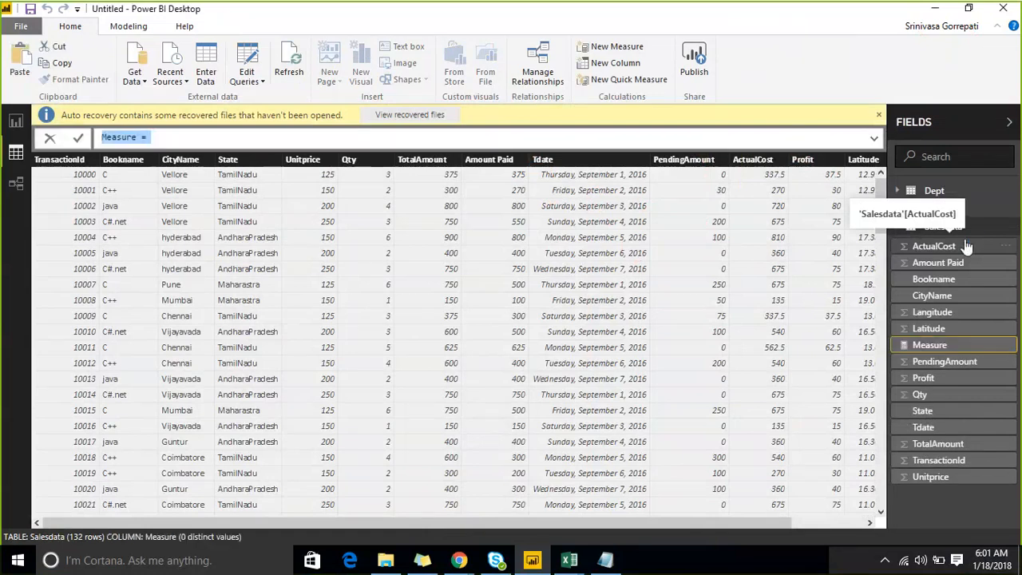
pyautogui.press('End')
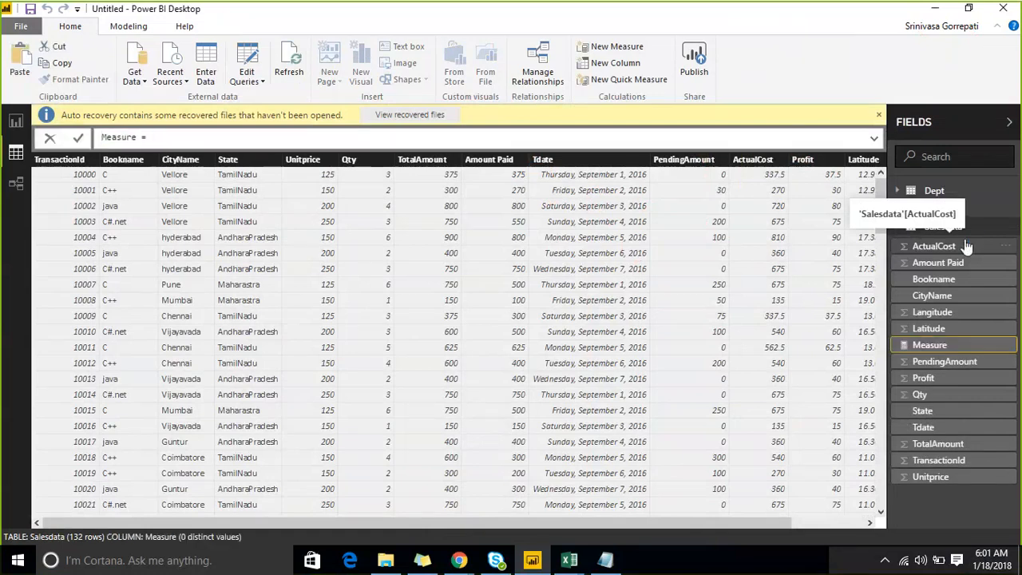
pyautogui.write('SUM(')
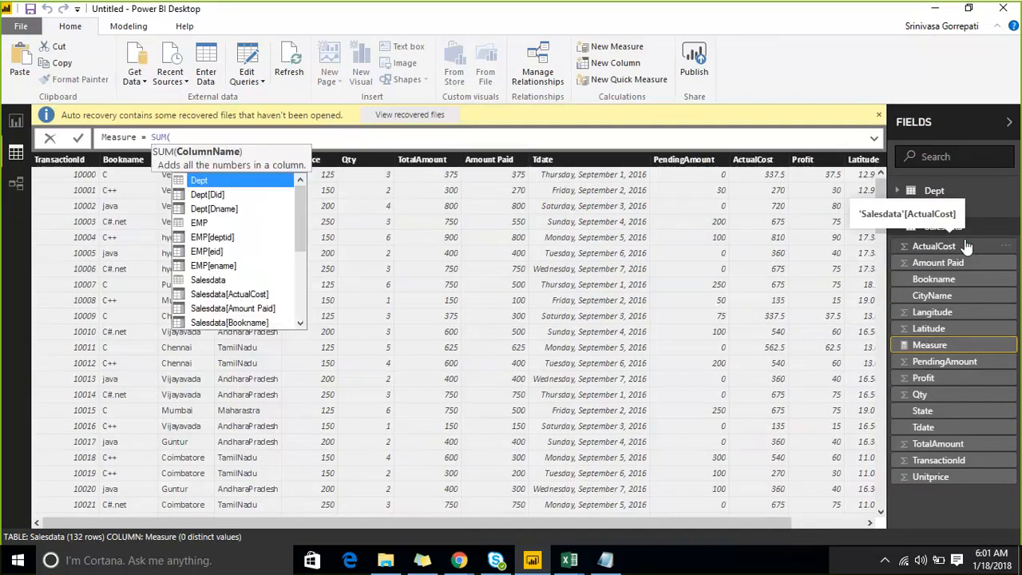
pyautogui.write('am')
pyautogui.press('Tab')
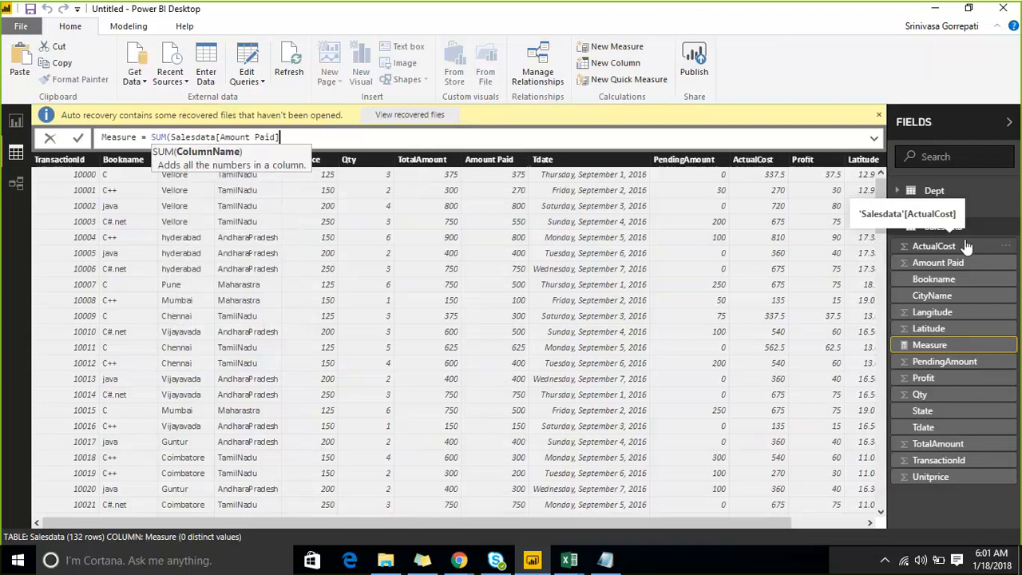
pyautogui.write(')')
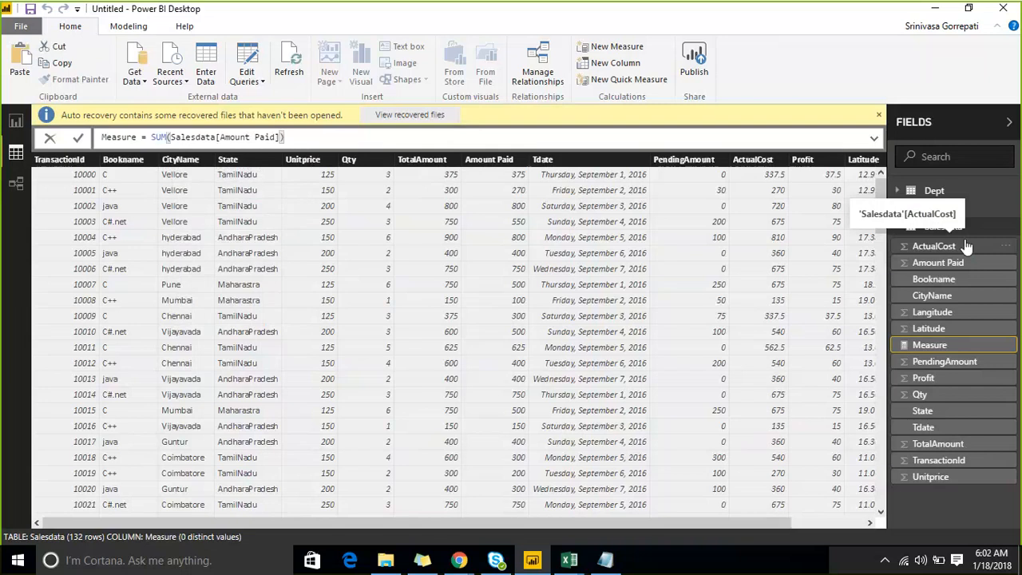
# - Name the new sum measure Amtpaid, commit its formula, and dismiss the auto recovery notice
pyautogui.press('Left')
pyautogui.press('Left')
pyautogui.press('Left')
pyautogui.press('Left')
pyautogui.press('Left')
pyautogui.press('Left')
pyautogui.press('Left')
pyautogui.press('Left')
pyautogui.press('Left')
pyautogui.press('Left')
pyautogui.press('Left')
pyautogui.press('Left')
pyautogui.press('Left')
pyautogui.press('Left')
pyautogui.press('Left')
pyautogui.press('Left')
pyautogui.press('Left')
pyautogui.press('Left')
pyautogui.press('Left')
pyautogui.press('Left')
pyautogui.press('Left')
pyautogui.press('BackSpace')
pyautogui.press('BackSpace')
pyautogui.press('BackSpace')
pyautogui.press('BackSpace')
pyautogui.press('BackSpace')
pyautogui.press('BackSpace')
pyautogui.press('BackSpace')
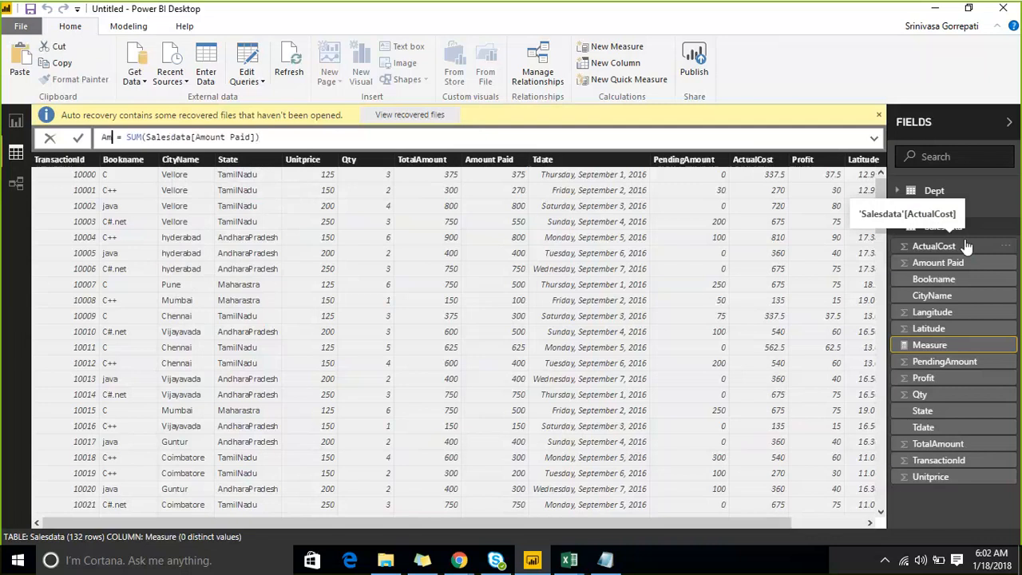
pyautogui.write('Amtpaid')
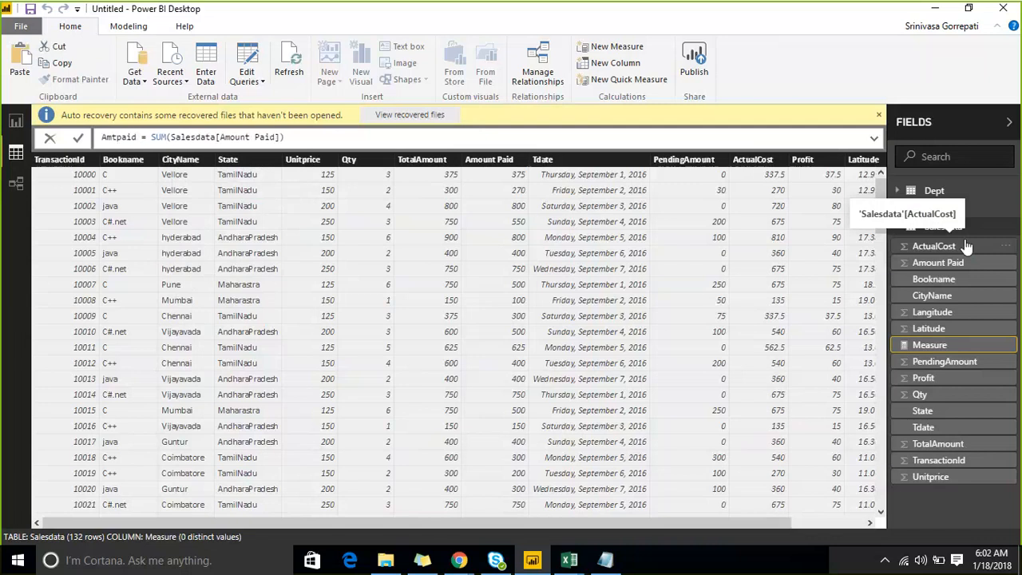
pyautogui.press('End')
pyautogui.press('Return')
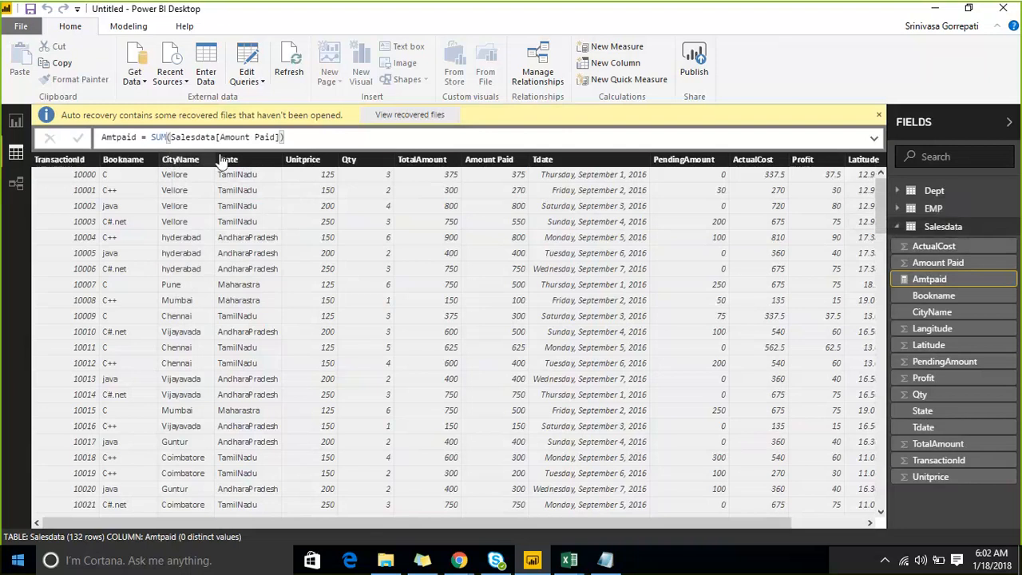
pyautogui.click(879, 116)
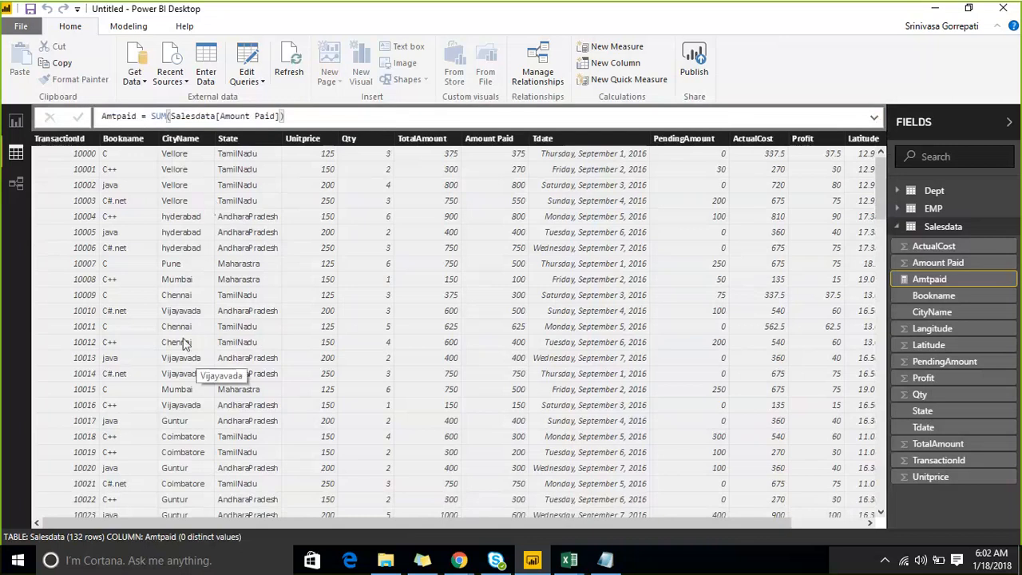
# - Select the CityName column and look through the Salesdata rows down to the last transaction and back
pyautogui.click(184, 269)
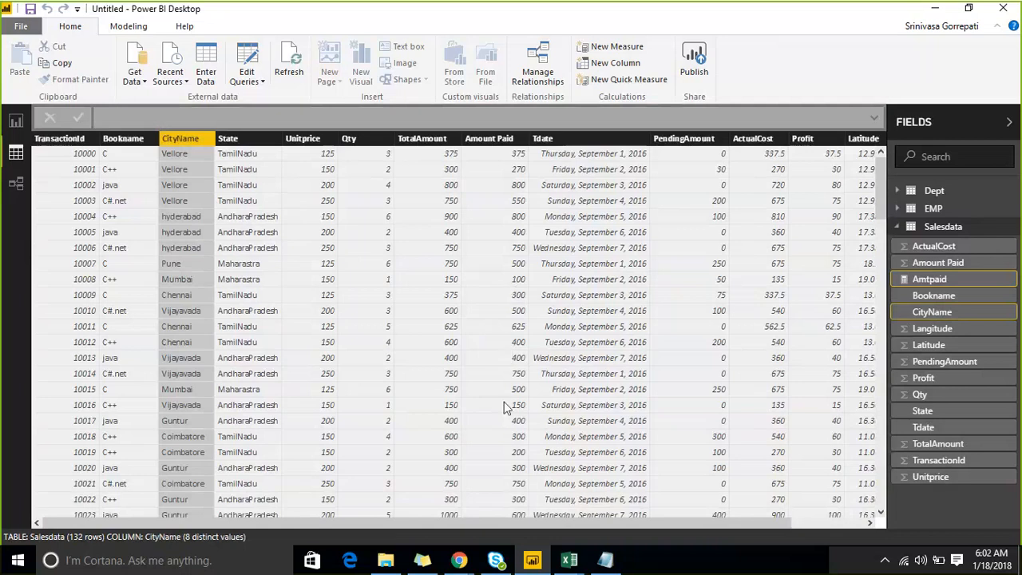
pyautogui.scroll(-6, 495, 229)
pyautogui.scroll(-18, 492, 239)
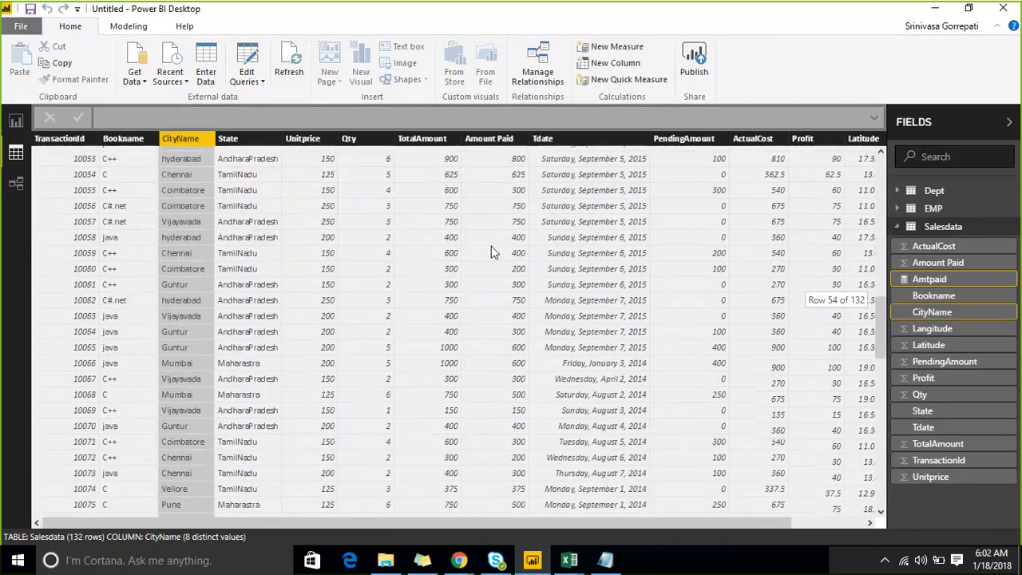
pyautogui.scroll(-9, 491, 249)
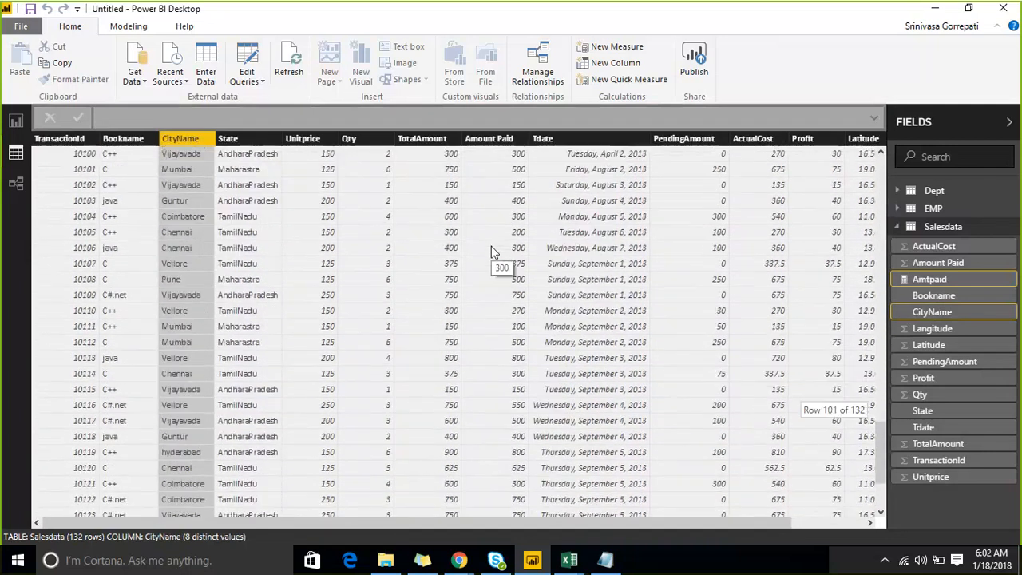
pyautogui.scroll(-3, 491, 247)
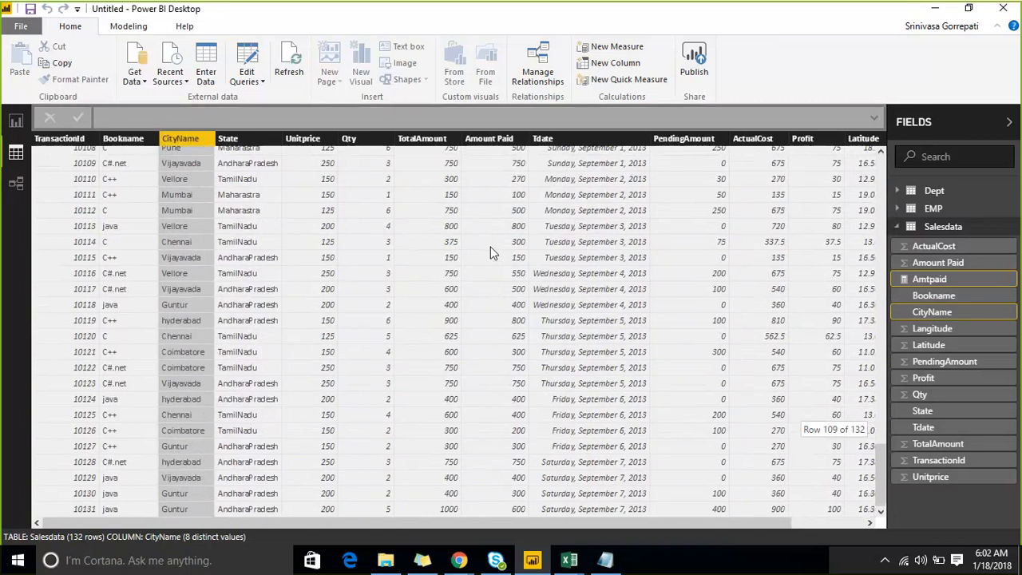
pyautogui.scroll(20, 482, 265)
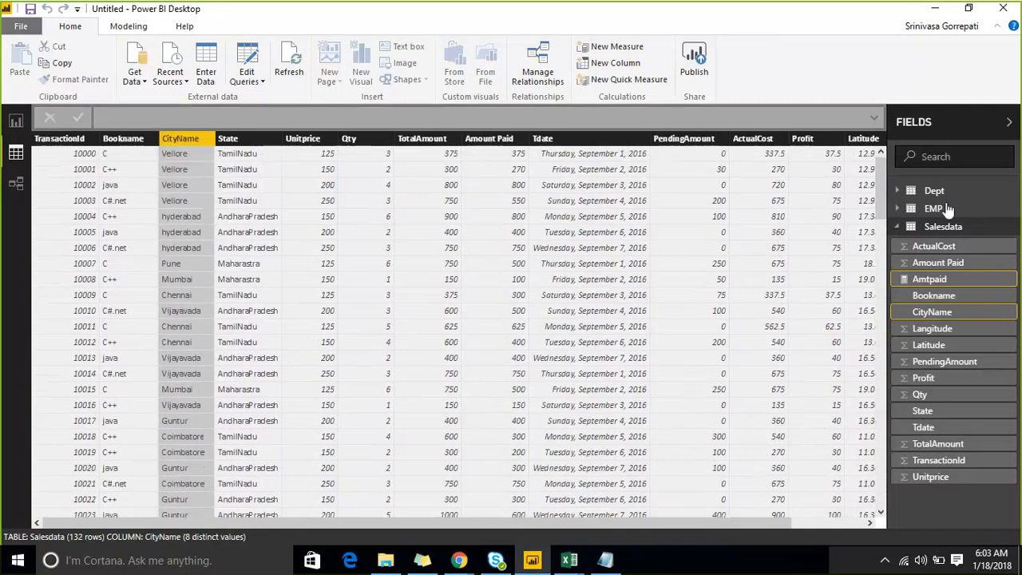
# - Start another measure on the Salesdata table using CALCULATE with the [Amtpaid] measure as its expression
pyautogui.rightClick(997, 229)
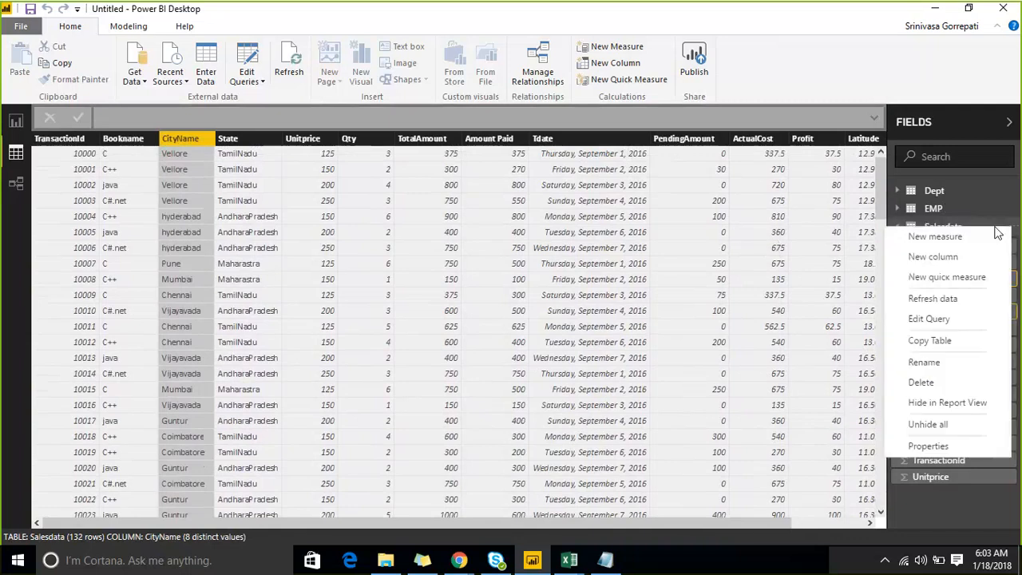
pyautogui.click(947, 241)
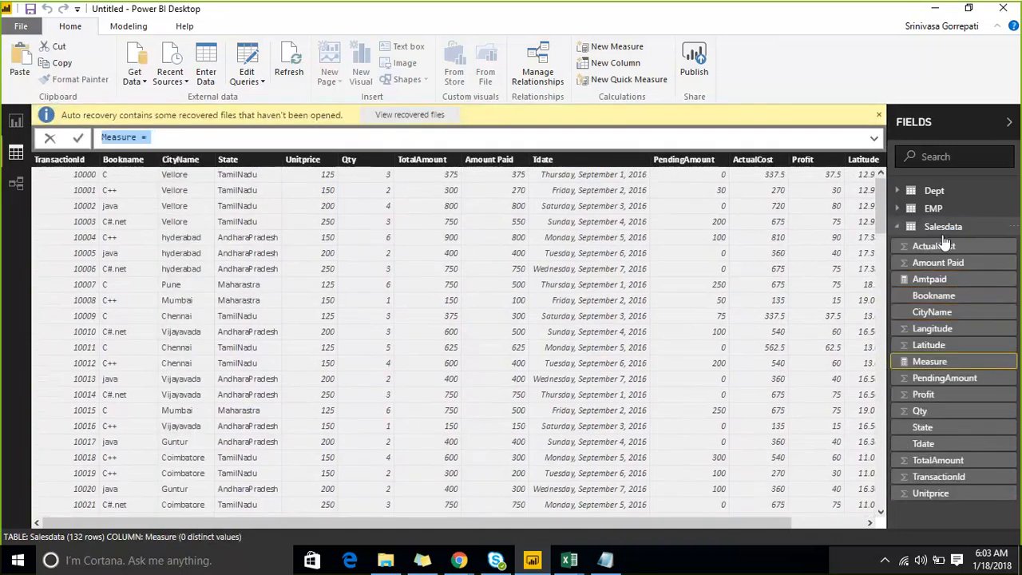
pyautogui.write('Ca')
pyautogui.press('Tab')
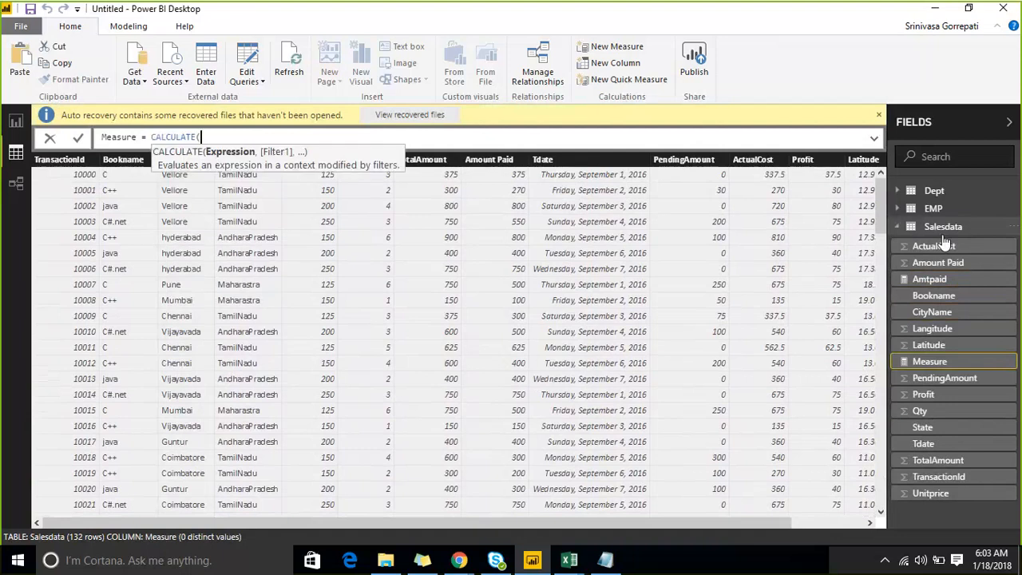
pyautogui.write('su')
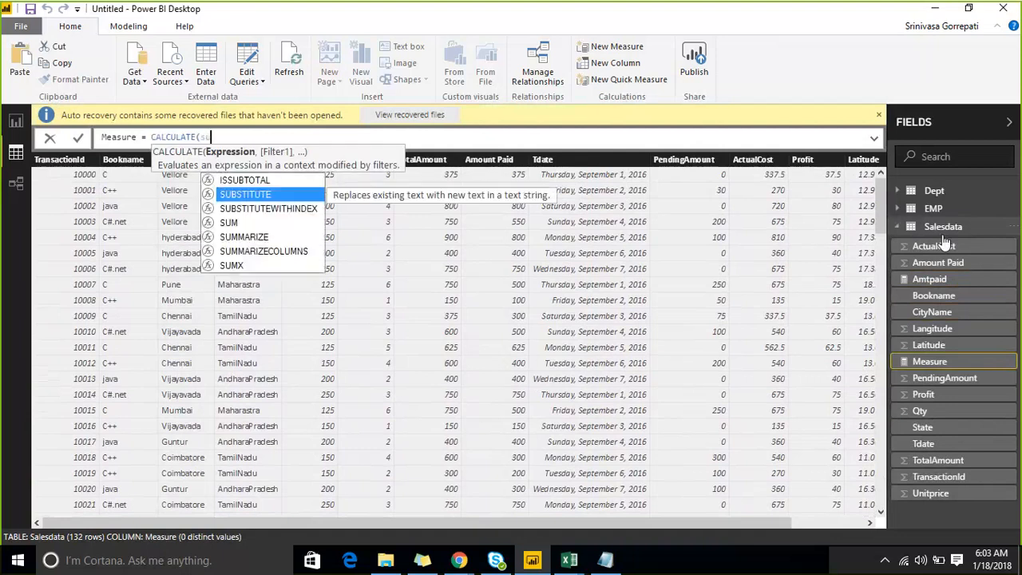
pyautogui.press('BackSpace')
pyautogui.press('BackSpace')
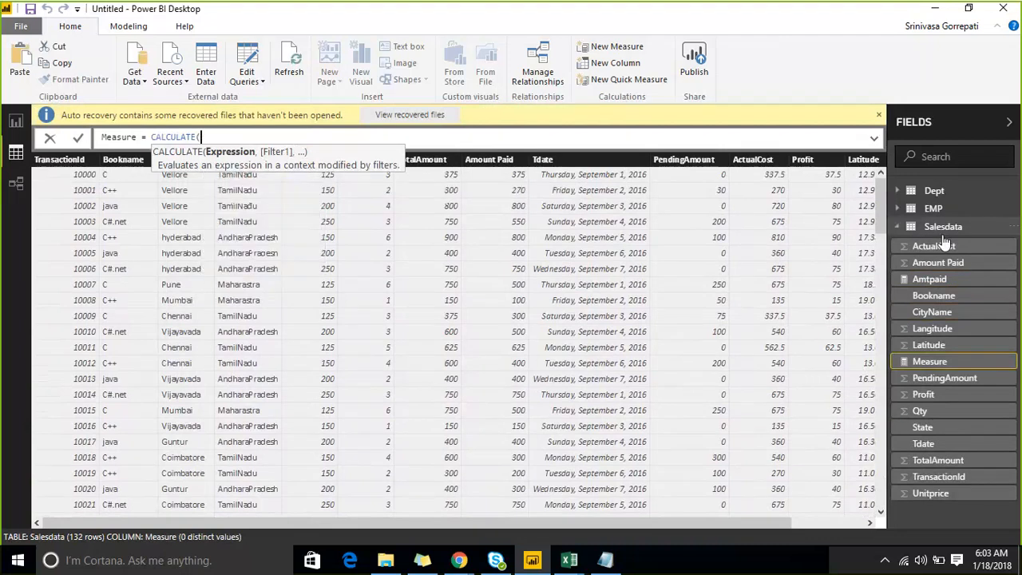
pyautogui.write('amt')
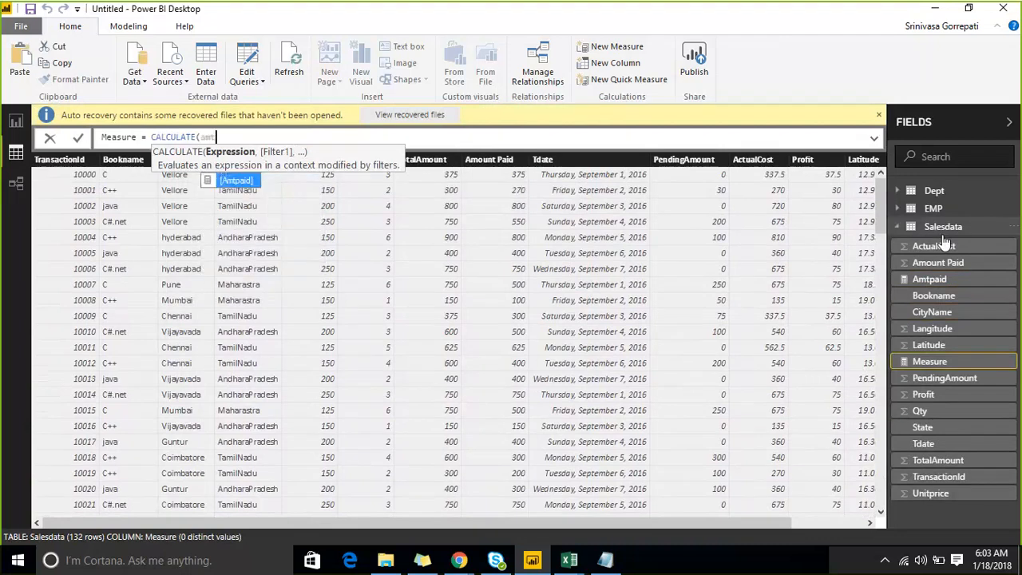
pyautogui.press('Tab')
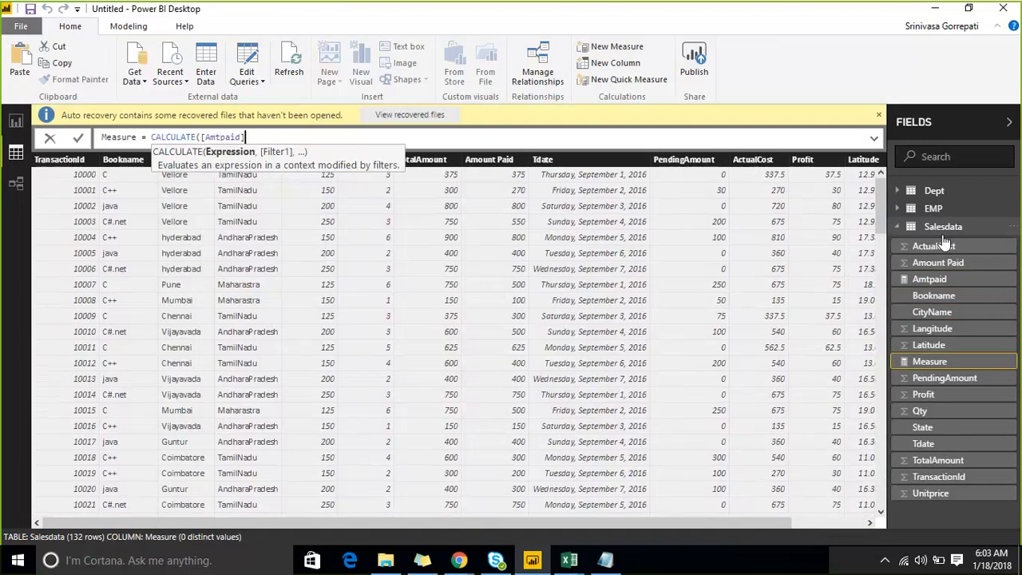
# - Add the filter Salesdata[Amount Paid]>200 to the CALCULATE formula and close its parenthesis
pyautogui.write(',')
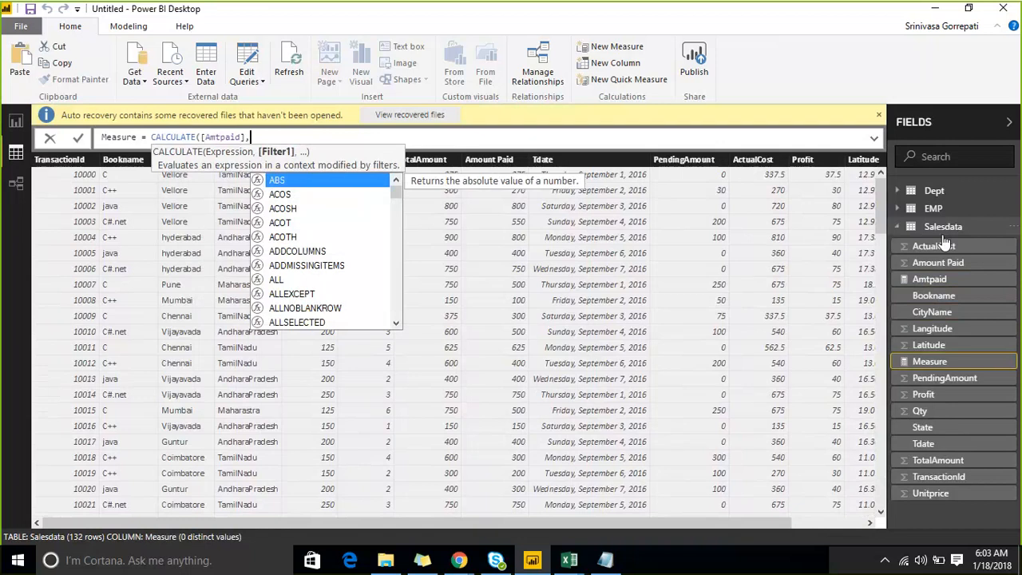
pyautogui.write('amo')
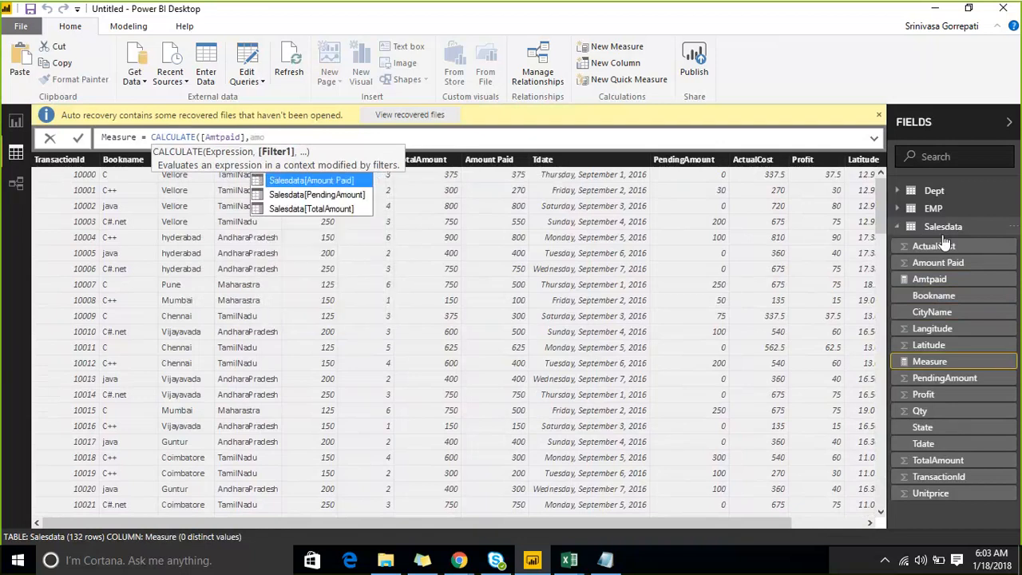
pyautogui.press('Tab')
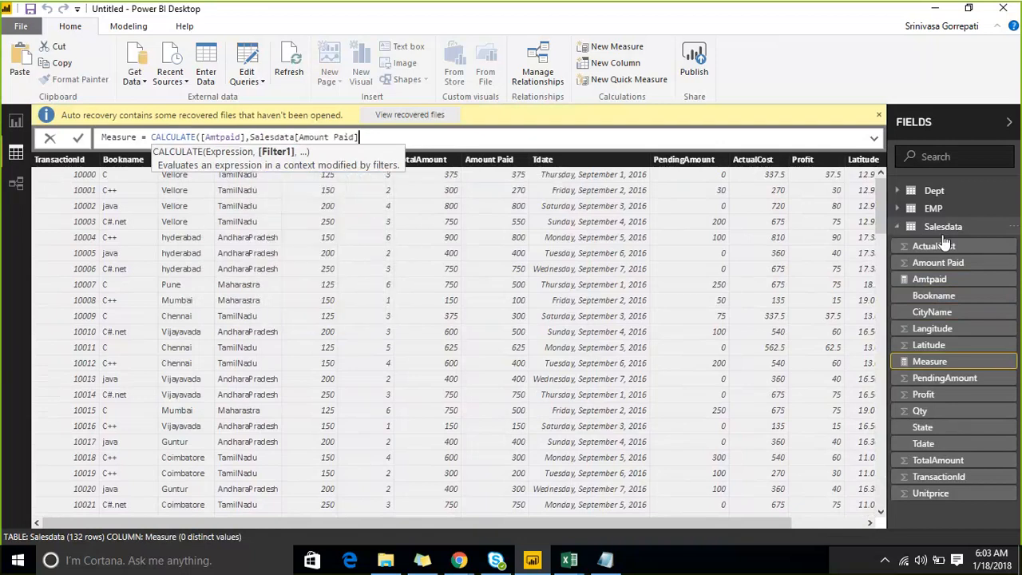
pyautogui.write('>200)')
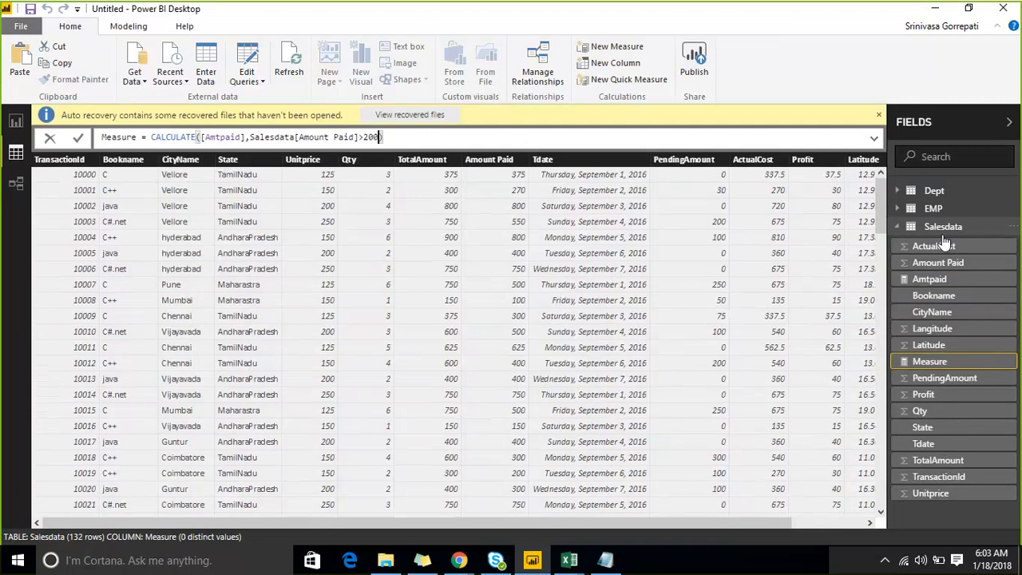
# - Highlight the filter argument Salesdata[Amount Paid]>200 in the formula to point it out, and clear the selection
pyautogui.press('Left')
pyautogui.hotkey('ctrl', 'shift', 'Left')
pyautogui.hotkey('ctrl', 'shift', 'Left')
pyautogui.hotkey('ctrl', 'shift', 'Left')
pyautogui.hotkey('ctrl', 'shift', 'Left')
pyautogui.hotkey('ctrl', 'shift', 'Left')
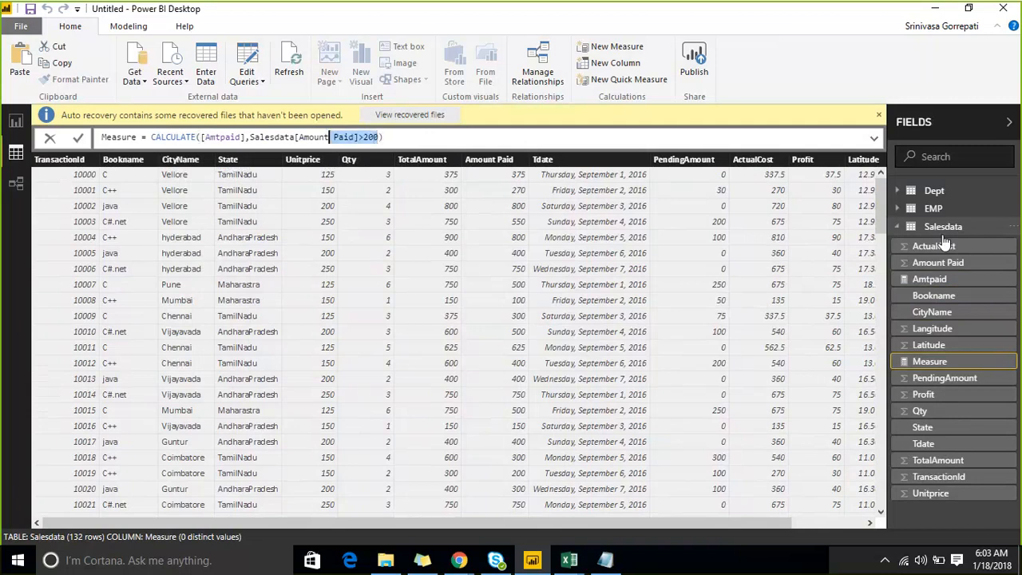
pyautogui.hotkey('shift', 'Right')
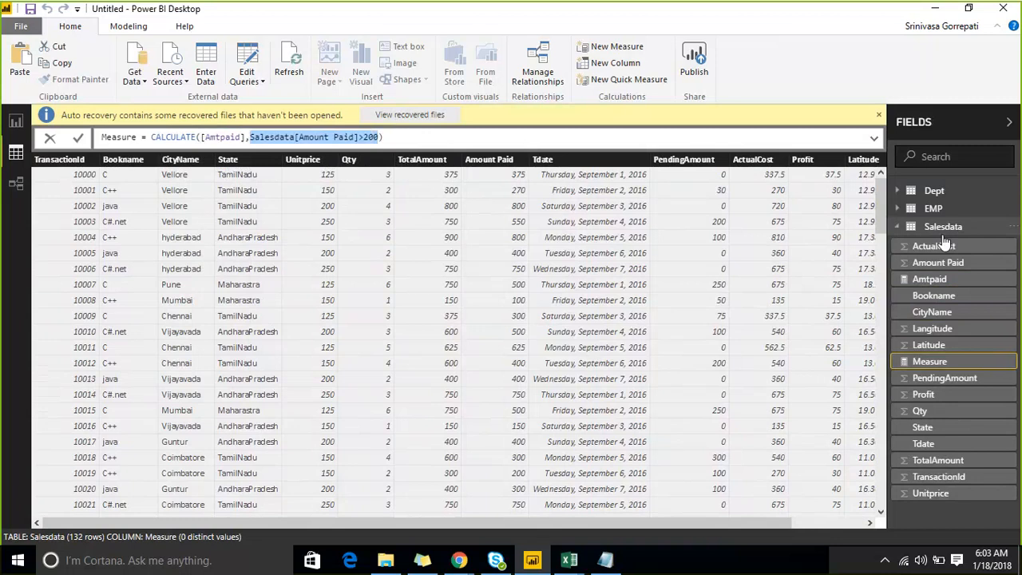
pyautogui.press('End')
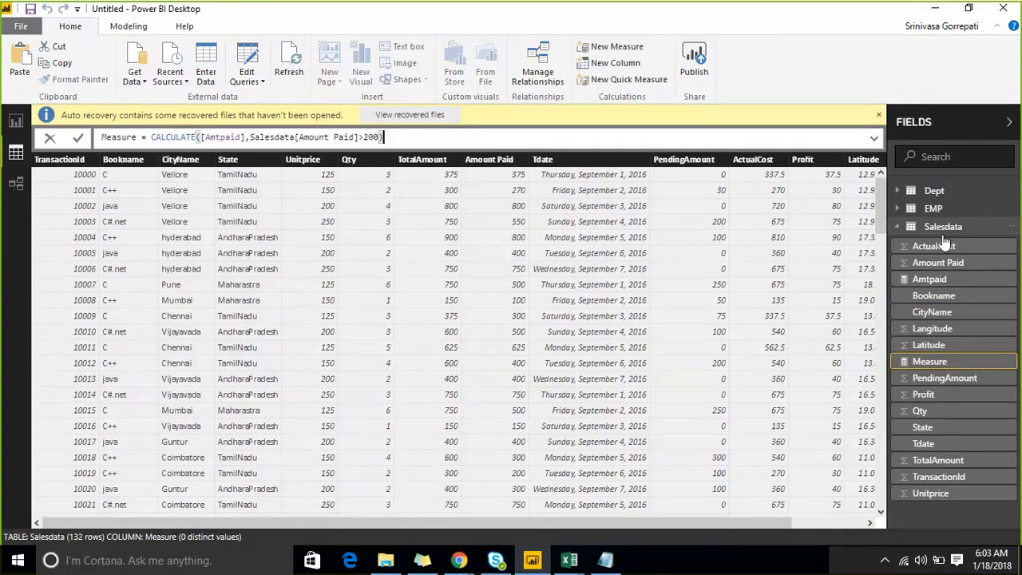
# - Name the CALCULATE measure Amtpaid_gt200 and commit its formula
pyautogui.press('Home')
pyautogui.hotkey('shift', 'Right')
pyautogui.hotkey('shift', 'Right')
pyautogui.hotkey('shift', 'Right')
pyautogui.hotkey('shift', 'Right')
pyautogui.hotkey('shift', 'Right')
pyautogui.hotkey('shift', 'Right')
pyautogui.hotkey('shift', 'Right')
pyautogui.write('Amtp')
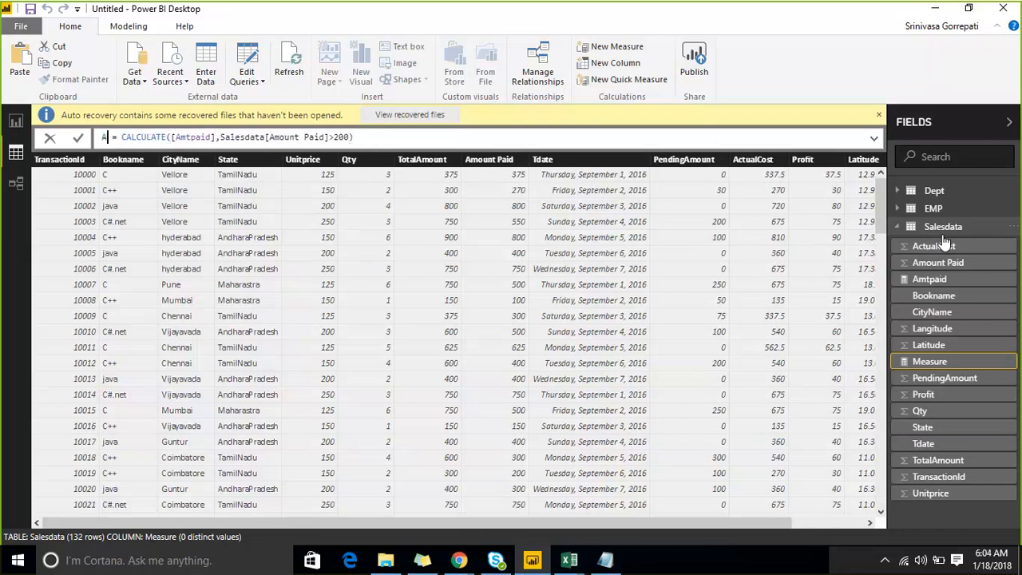
pyautogui.write('aid_')
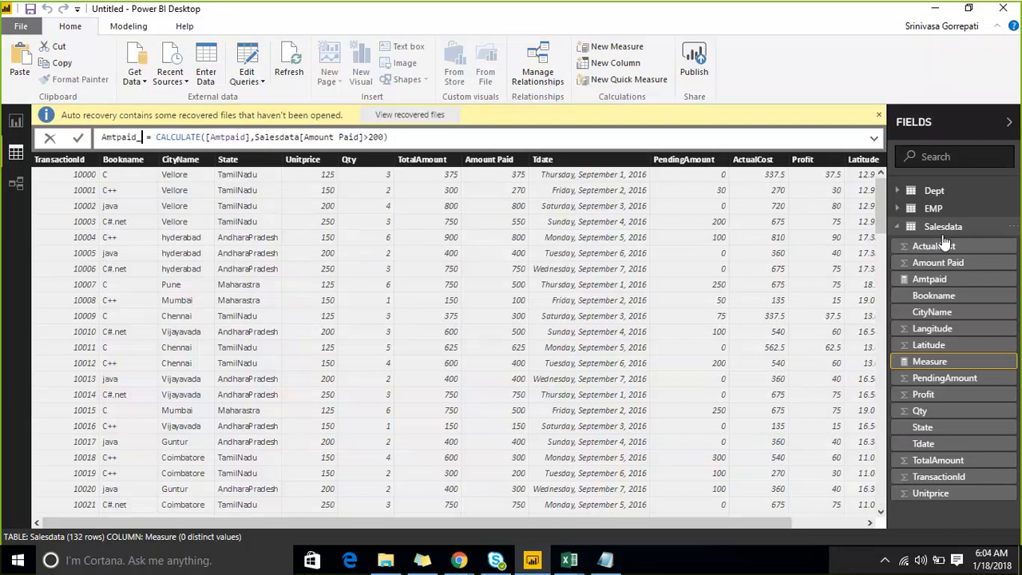
pyautogui.write('gt')
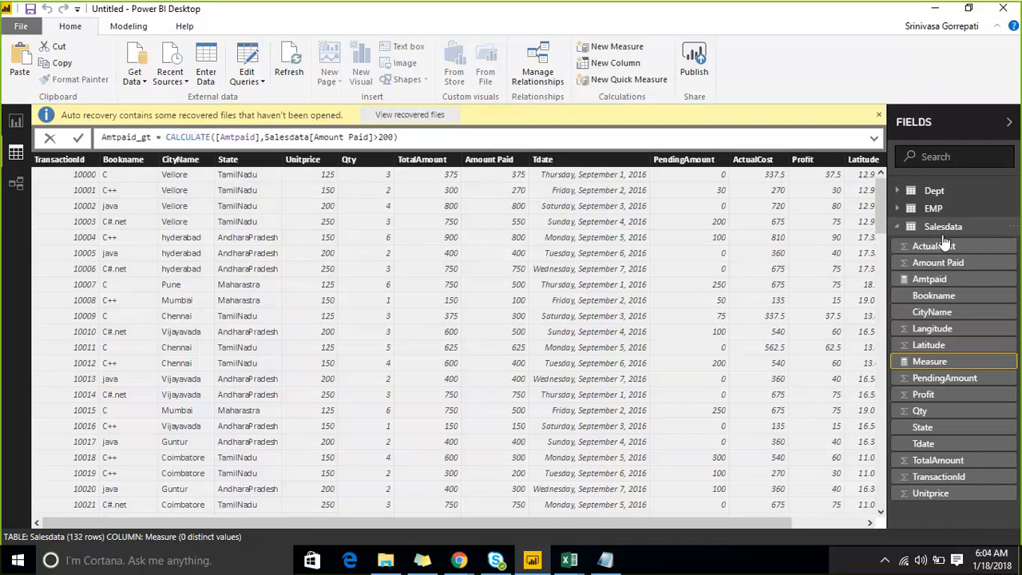
pyautogui.write('200')
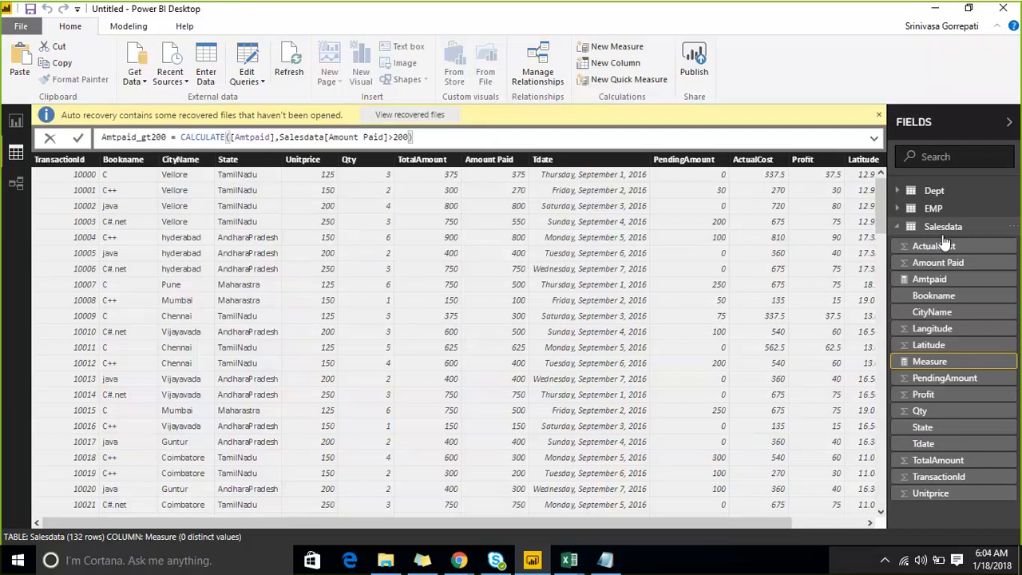
pyautogui.press('Return')
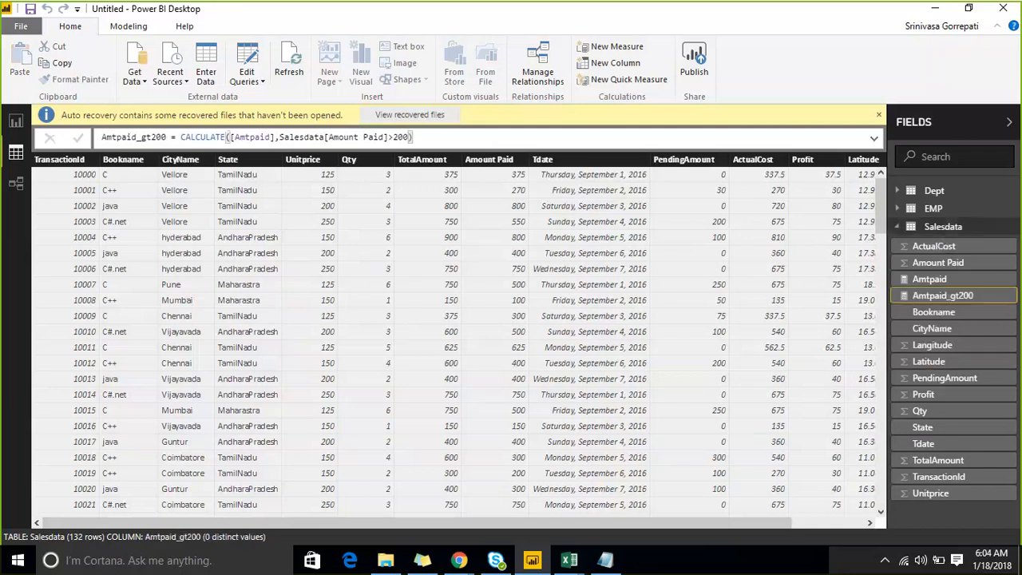
# - Switch to the report view's blank page and dismiss the auto recovery notice there
pyautogui.click(15, 121)
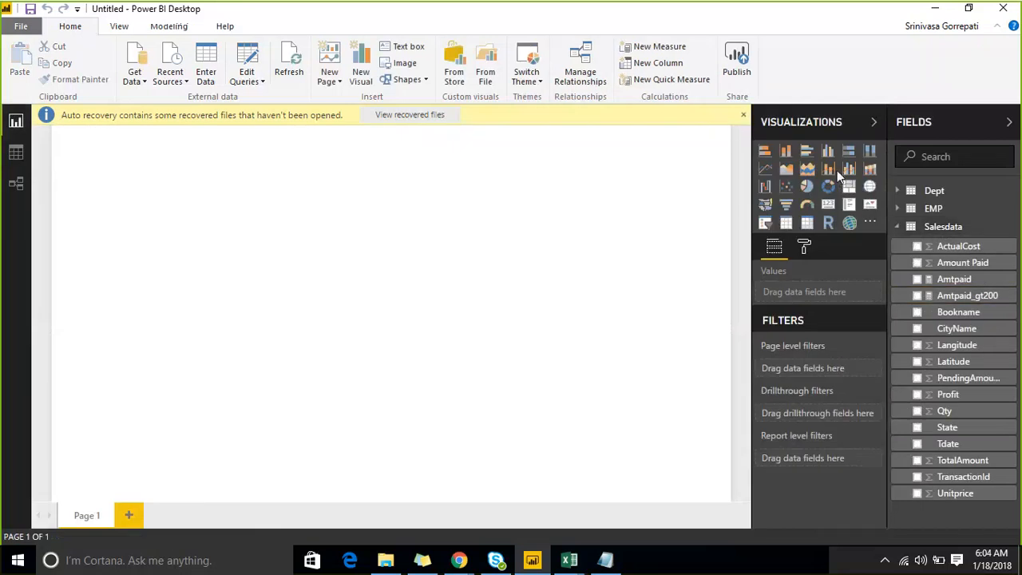
pyautogui.click(743, 116)
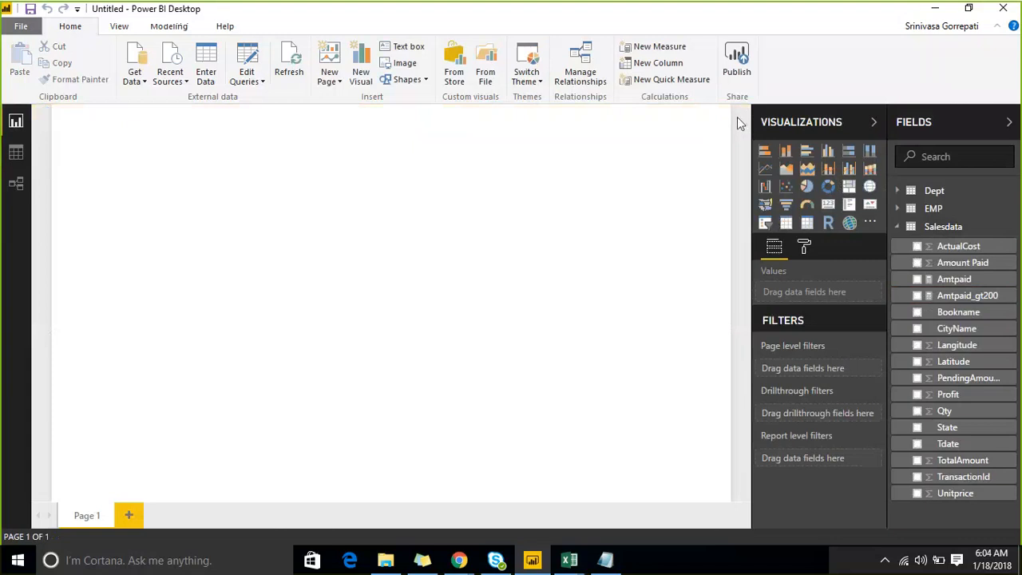
# - Add a card visual showing the Amtpaid_gt200 measure to the report page and shrink it
pyautogui.click(828, 205)
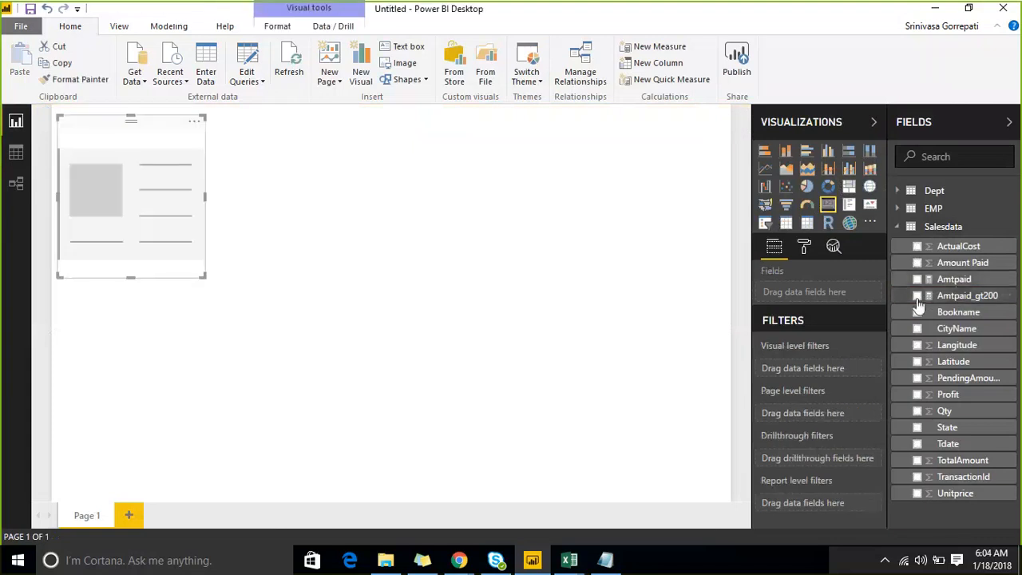
pyautogui.click(916, 295)
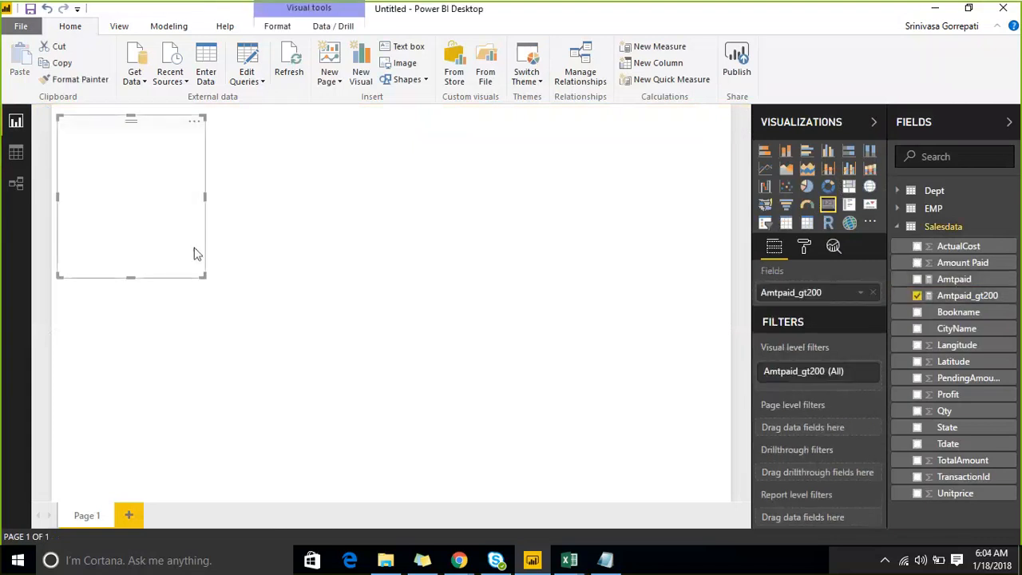
pyautogui.press('Delete')
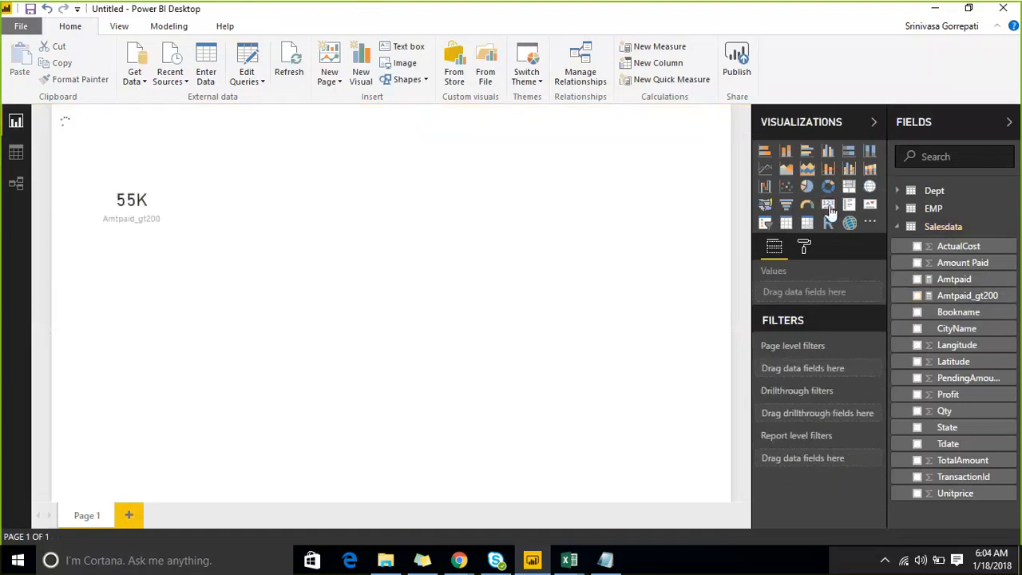
pyautogui.click(95, 183)
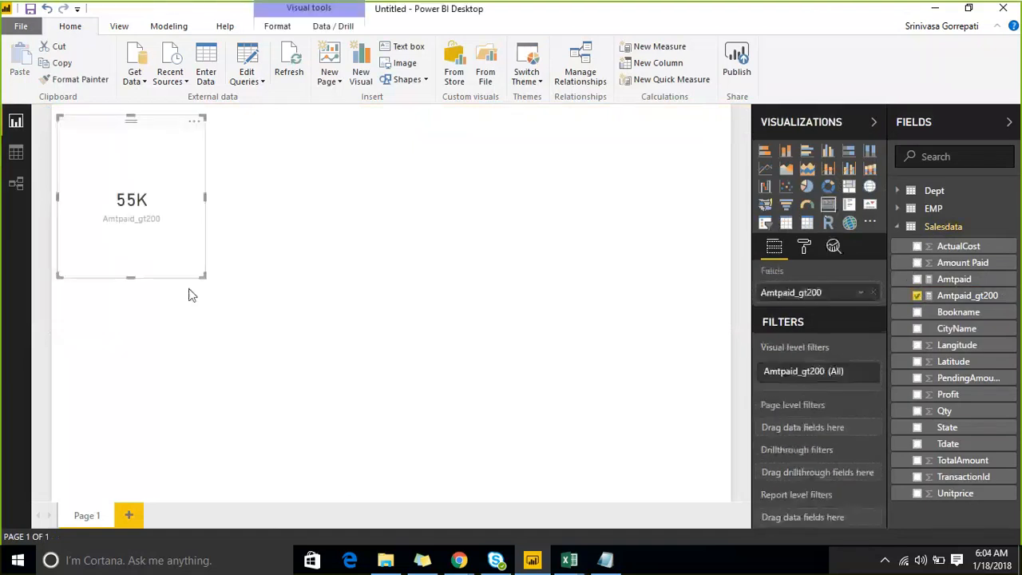
pyautogui.moveTo(200, 276); pyautogui.dragTo(179, 233)
# - Add a second card showing Amtpaid beside the Amtpaid_gt200 card and resize both cards to a similar compact size
pyautogui.click(696, 244)
pyautogui.click(828, 205)
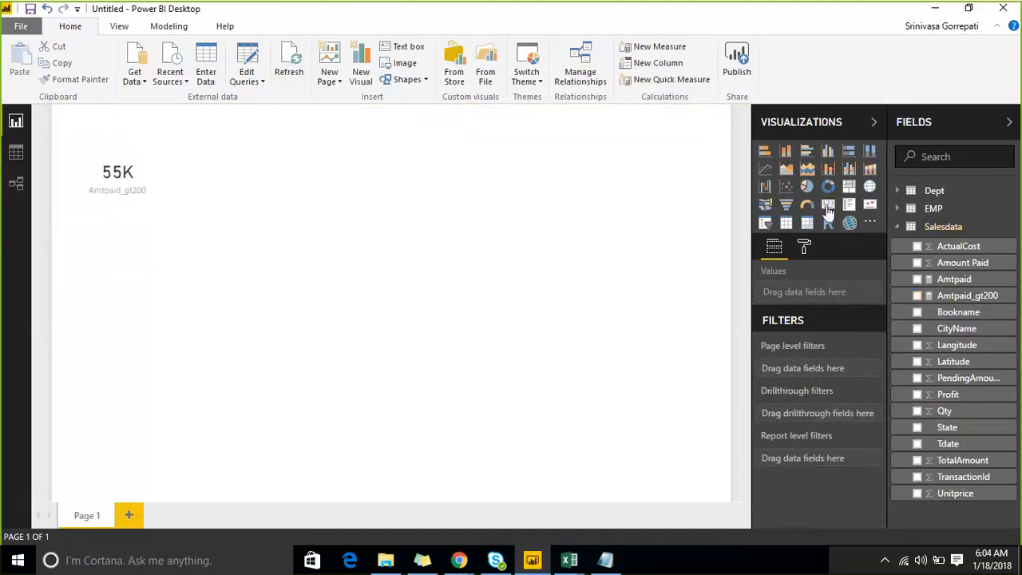
pyautogui.click(917, 278)
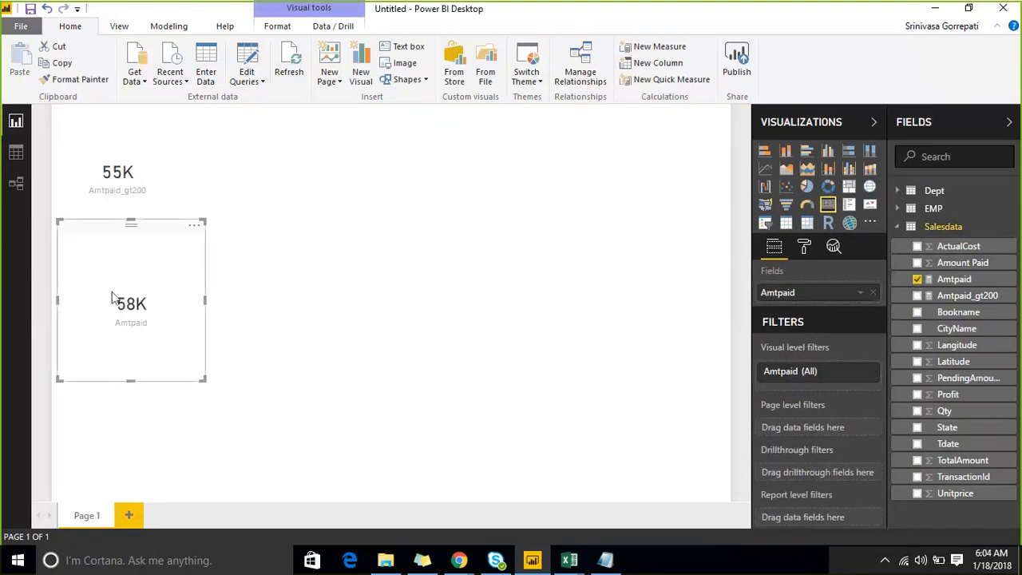
pyautogui.moveTo(115, 299); pyautogui.dragTo(259, 182)
pyautogui.moveTo(345, 263); pyautogui.dragTo(327, 191)
pyautogui.moveTo(258, 146); pyautogui.dragTo(327, 146)
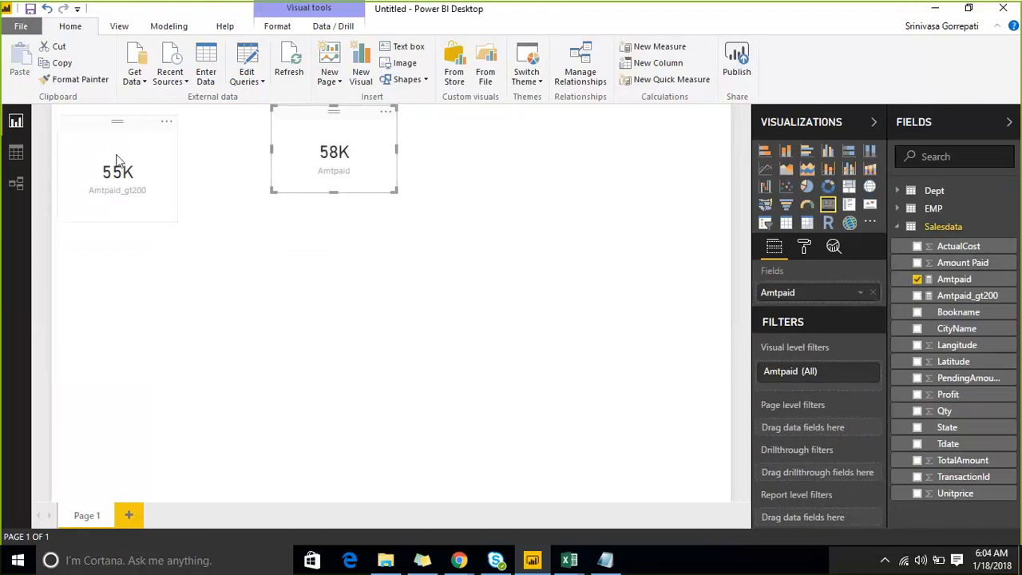
pyautogui.click(155, 194)
pyautogui.moveTo(174, 215); pyautogui.dragTo(205, 186)
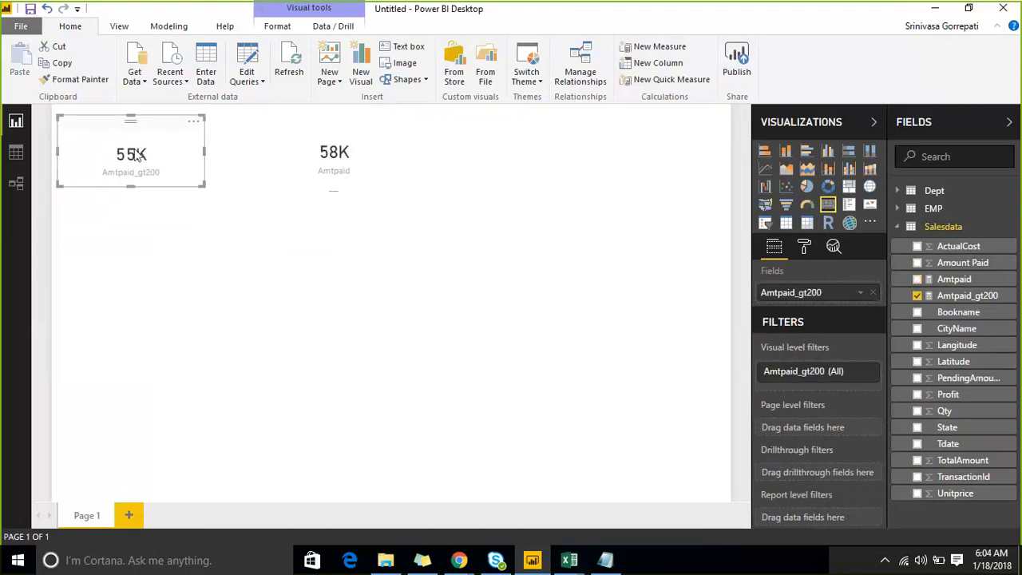
# - Insert a table visual on the page showing Amount Paid from Salesdata
pyautogui.click(543, 232)
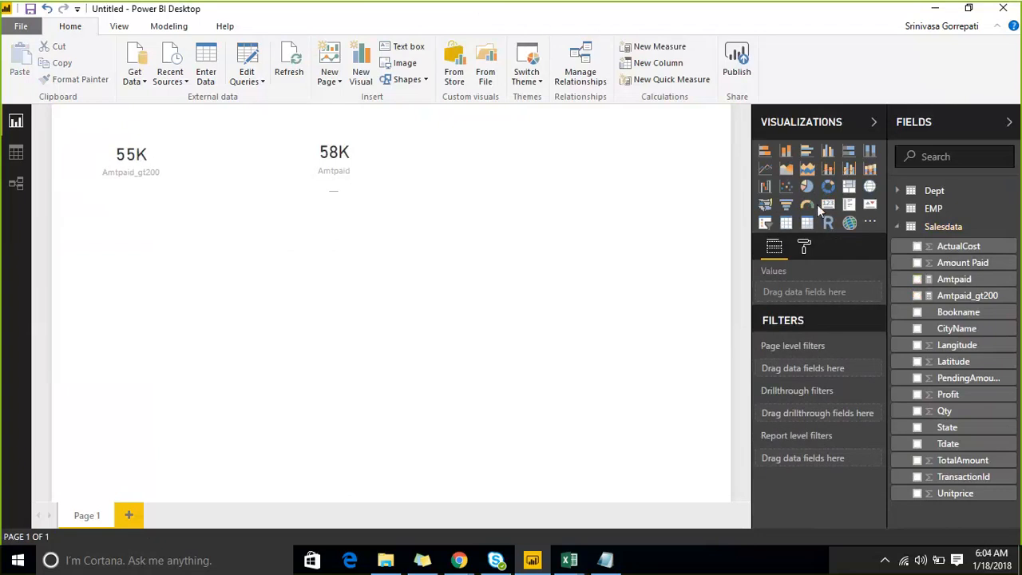
pyautogui.click(786, 223)
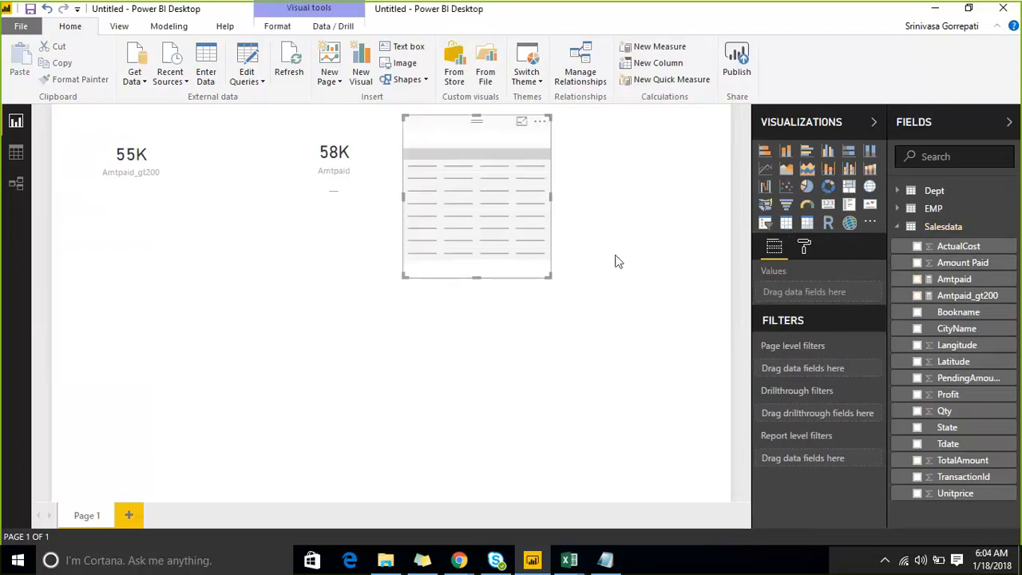
pyautogui.click(918, 263)
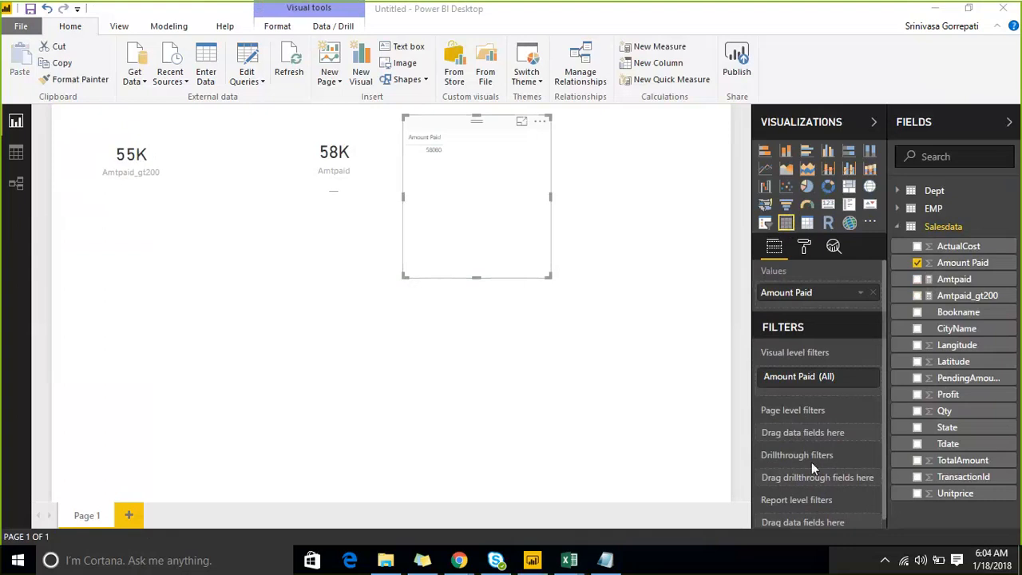
# - Examine the settings of the table's Amount Paid visual level filter and dismiss the auto recovery notice
pyautogui.scroll(-1, 876, 374)
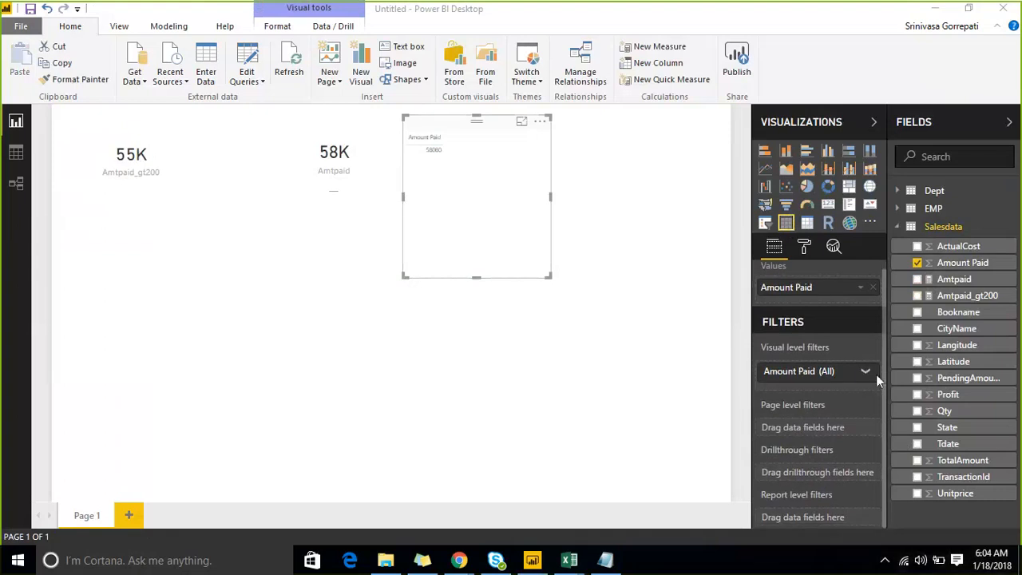
pyautogui.click(865, 374)
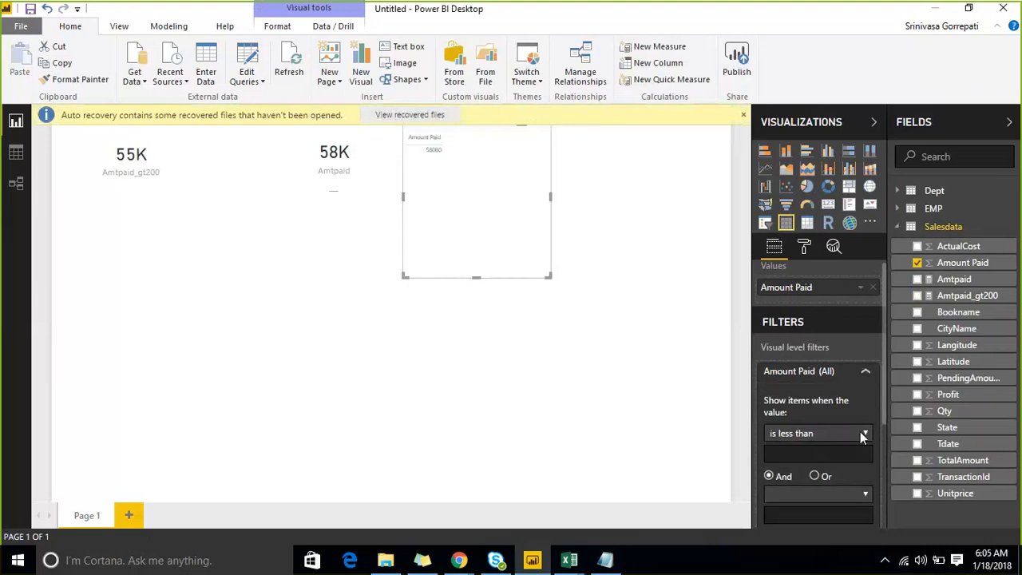
pyautogui.scroll(-3, 815, 414)
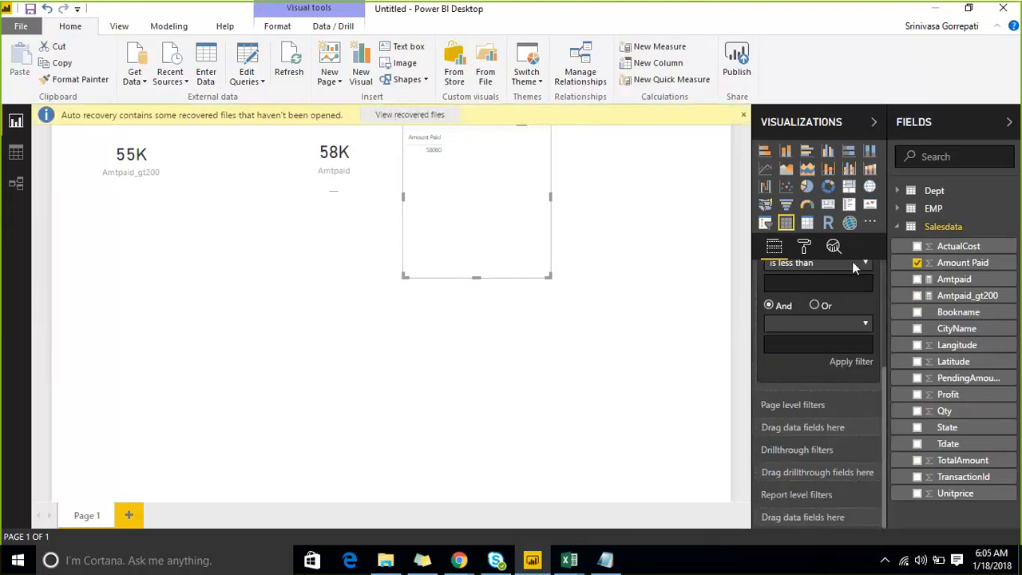
pyautogui.scroll(3, 864, 261)
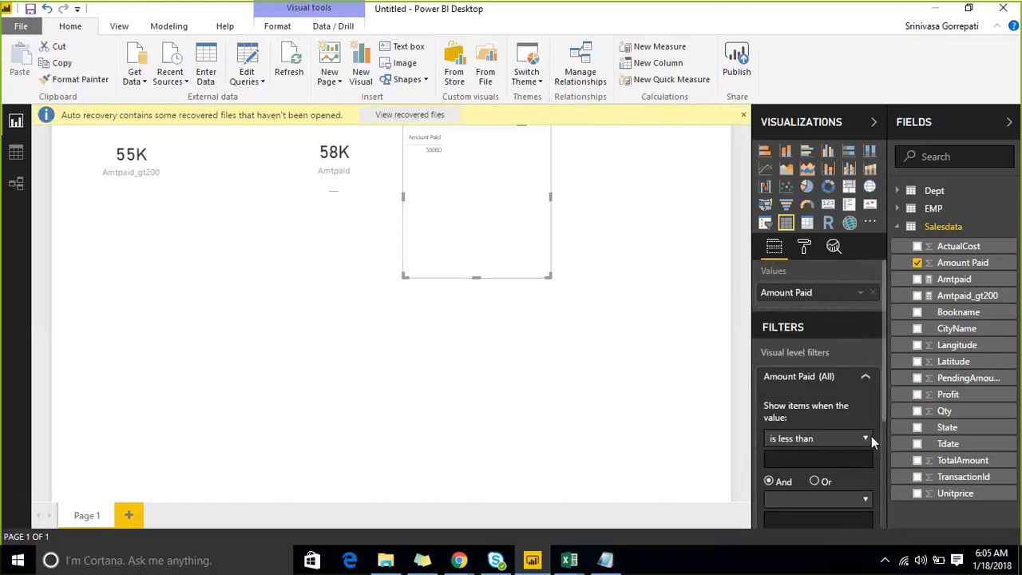
pyautogui.click(866, 380)
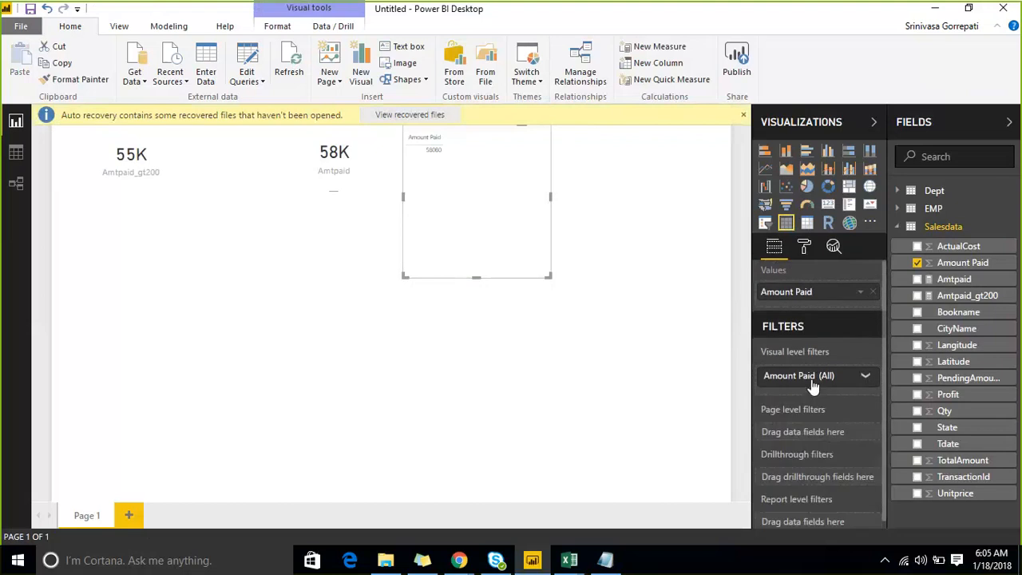
pyautogui.click(865, 374)
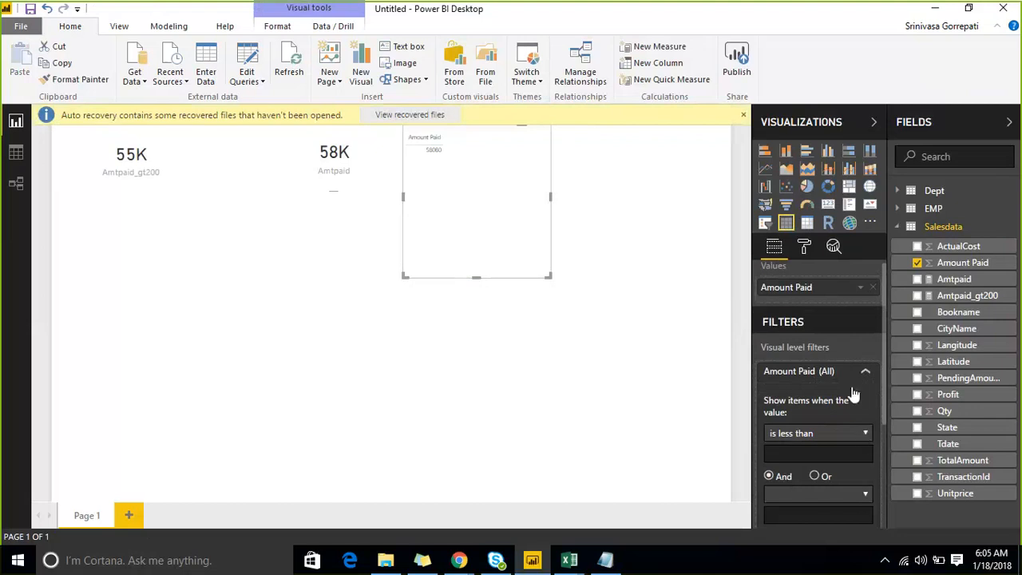
pyautogui.scroll(-1, 854, 386)
pyautogui.scroll(-3, 854, 386)
pyautogui.click(930, 123)
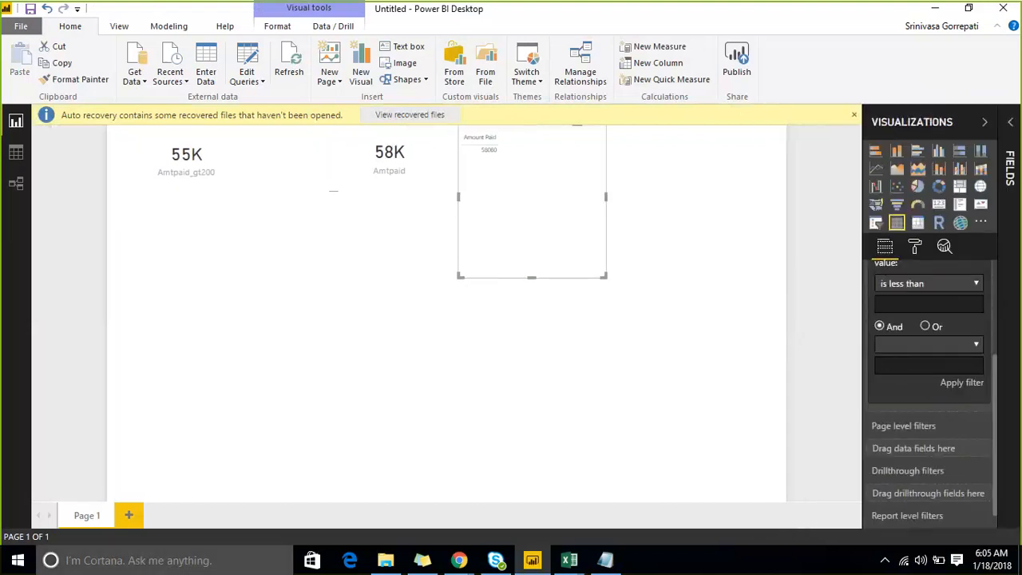
pyautogui.click(854, 112)
pyautogui.scroll(-1, 972, 309)
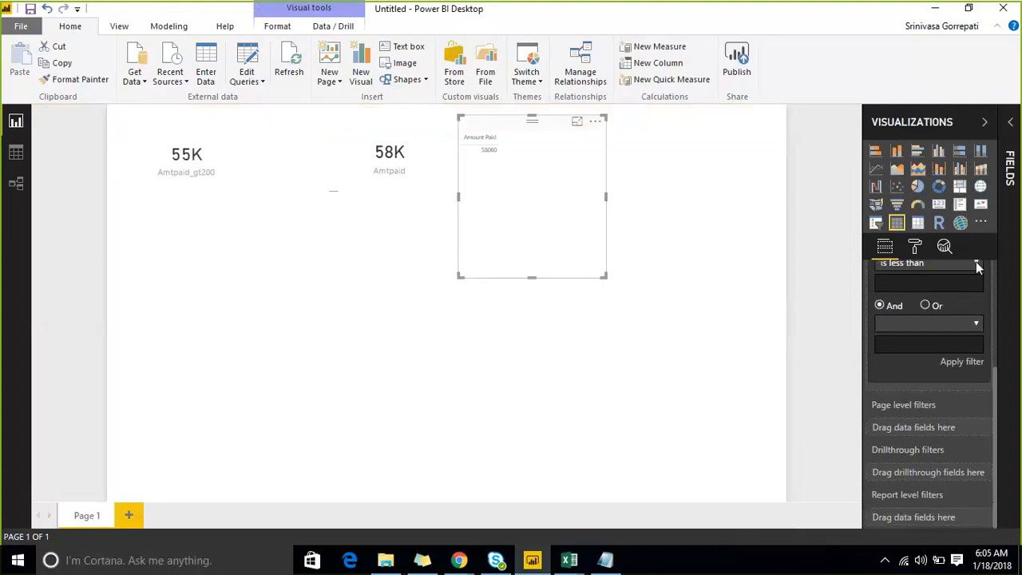
pyautogui.scroll(4, 976, 261)
# - Add the CityName field from Salesdata to the Amount Paid table
pyautogui.click(1011, 125)
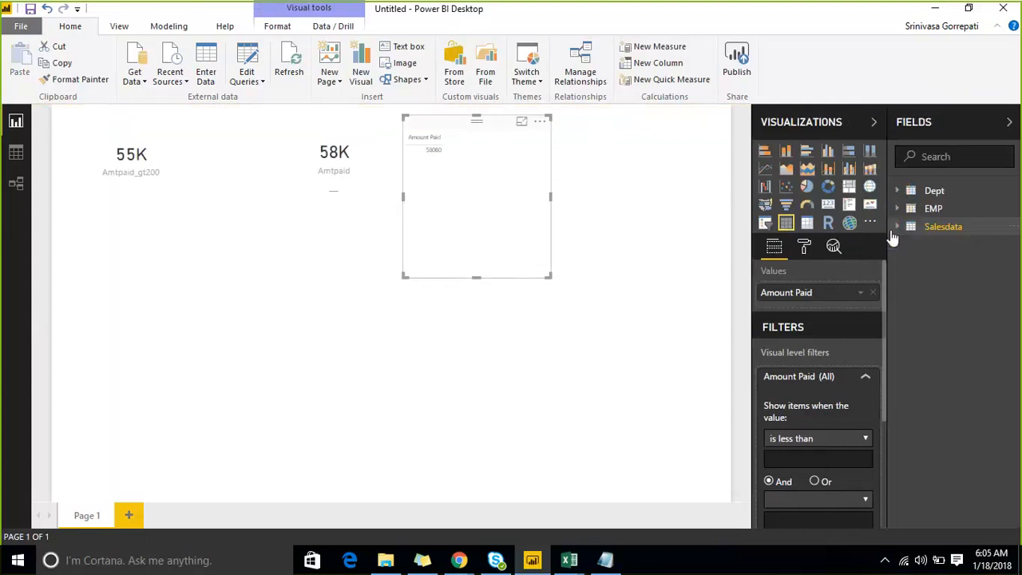
pyautogui.click(896, 227)
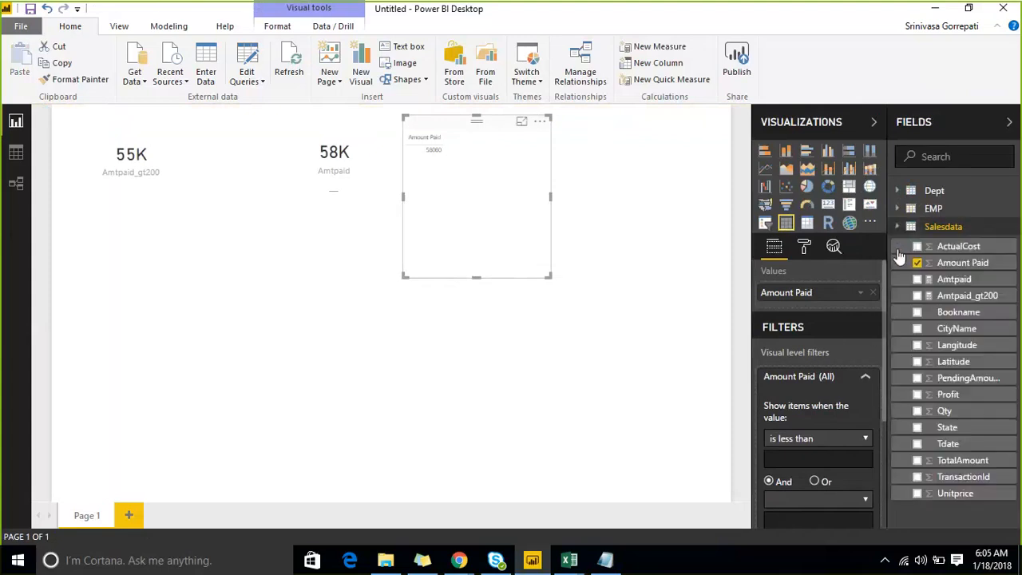
pyautogui.click(918, 328)
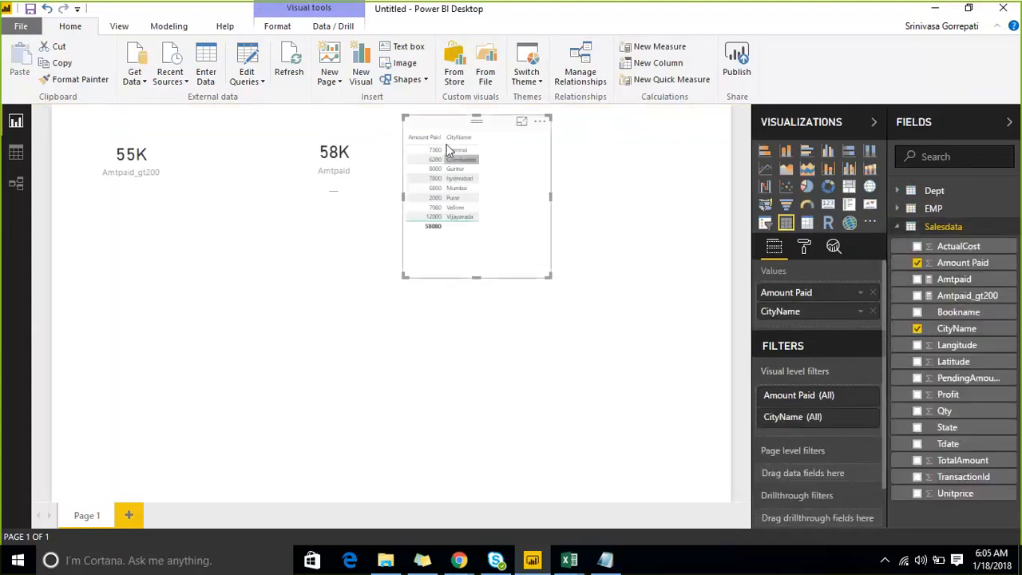
# - Apply a visual level filter to the table so that Amount Paid is greater than 200
pyautogui.click(866, 396)
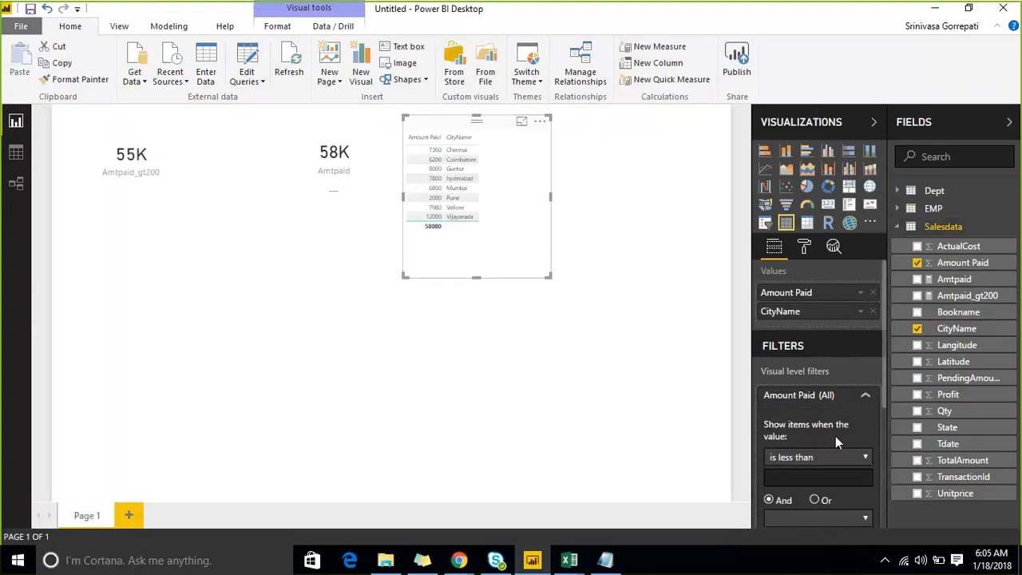
pyautogui.click(855, 453)
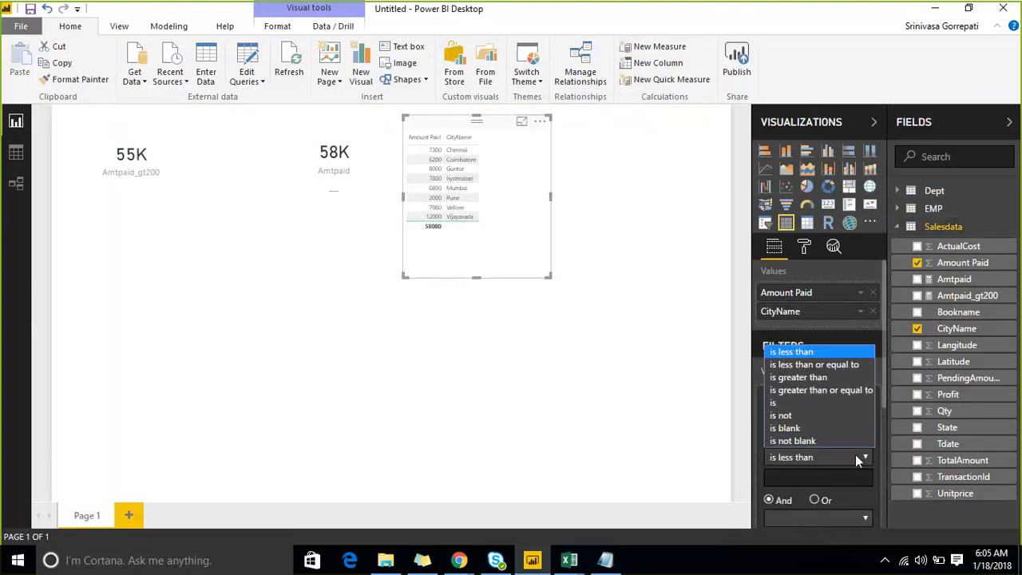
pyautogui.click(830, 378)
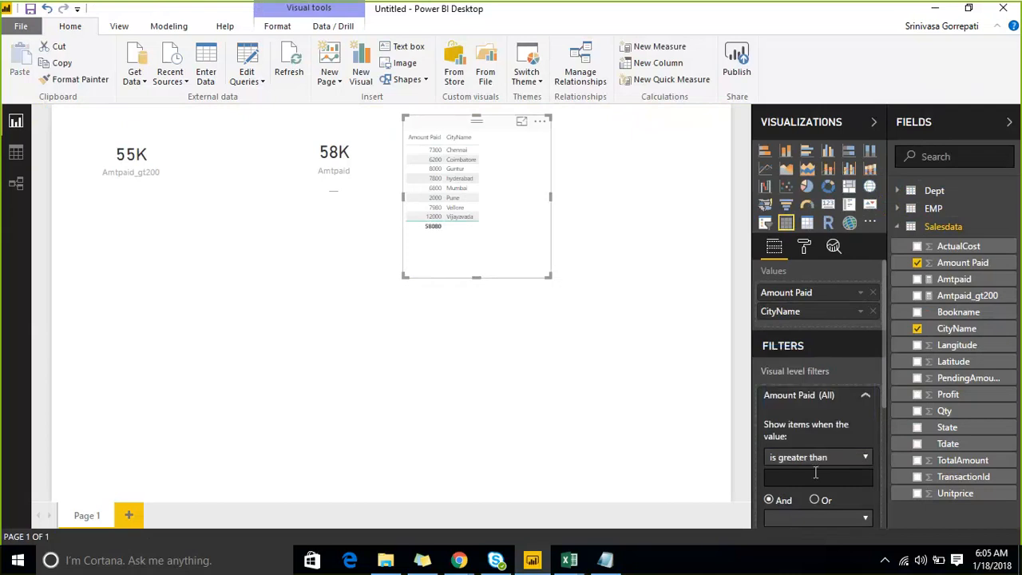
pyautogui.click(815, 473)
pyautogui.write('200')
pyautogui.scroll(-1, 821, 451)
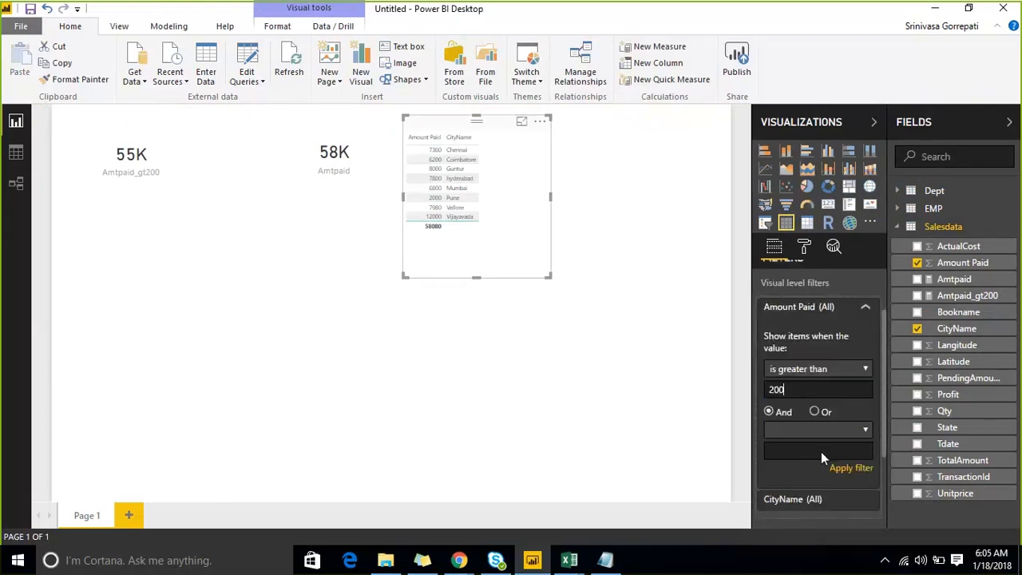
pyautogui.scroll(-1, 820, 451)
pyautogui.click(847, 407)
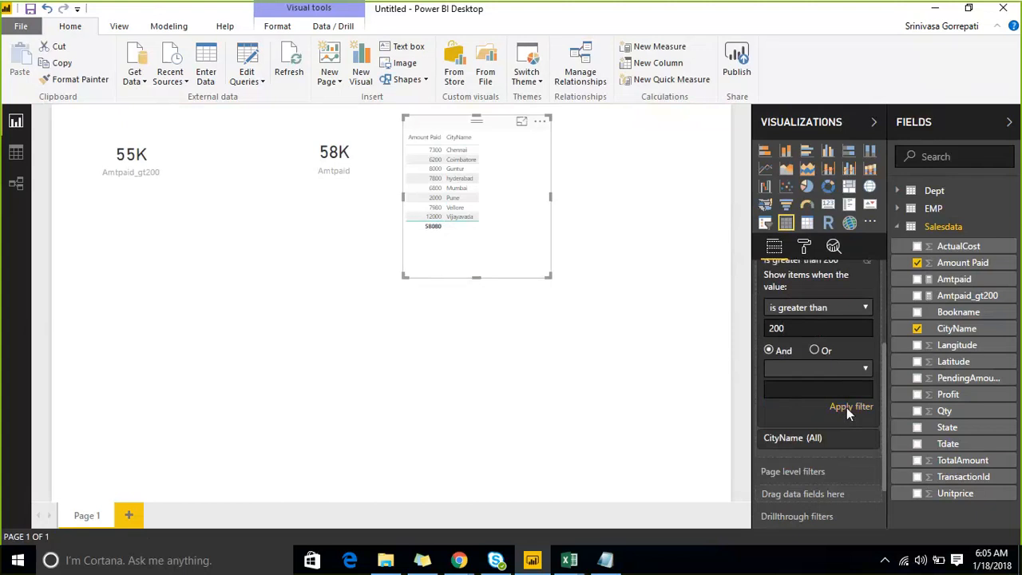
pyautogui.click(613, 180)
pyautogui.click(479, 122)
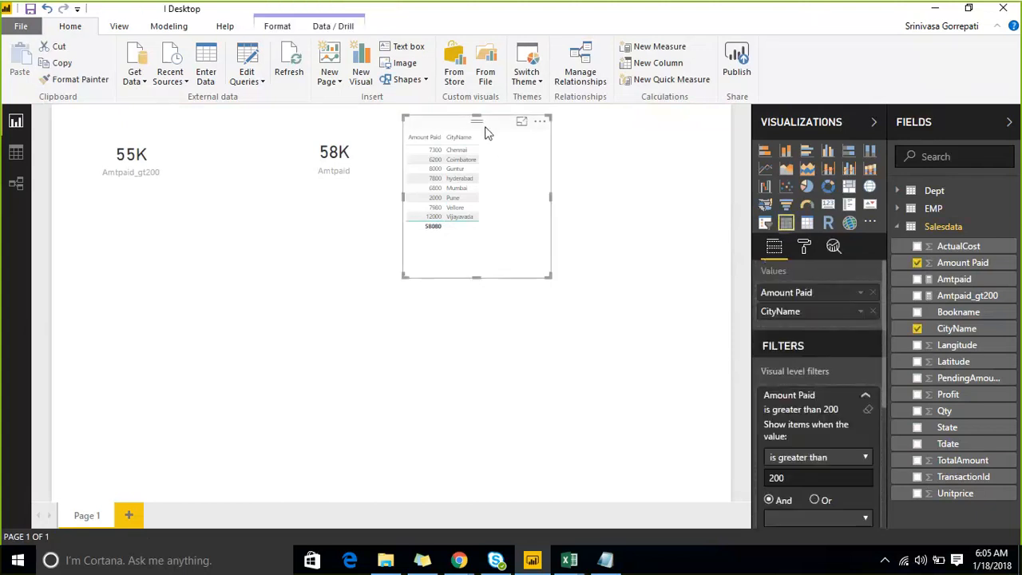
# - Clear the table's Amount Paid filter and convert the table to a clustered bar chart
pyautogui.scroll(-2, 825, 378)
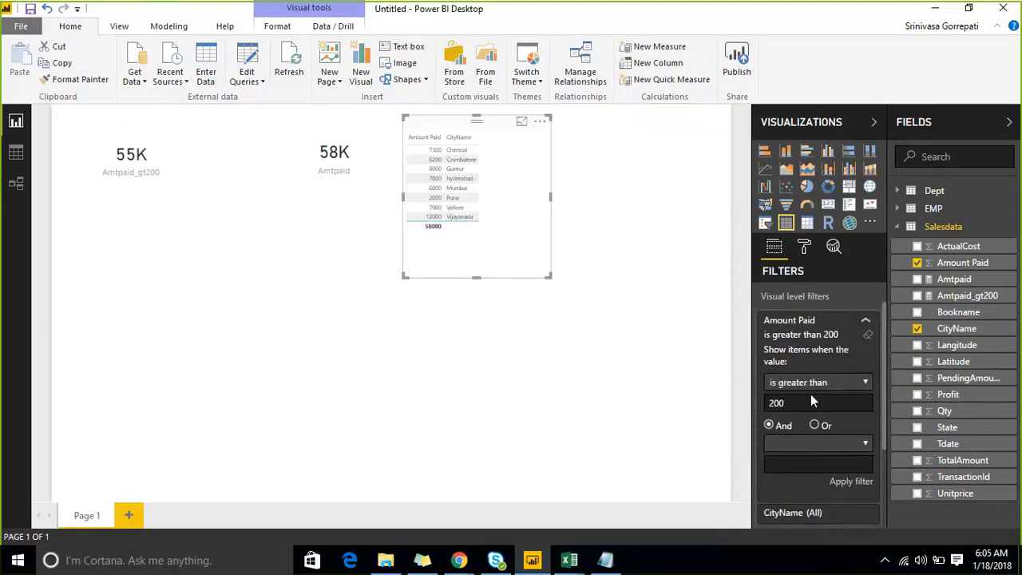
pyautogui.click(868, 335)
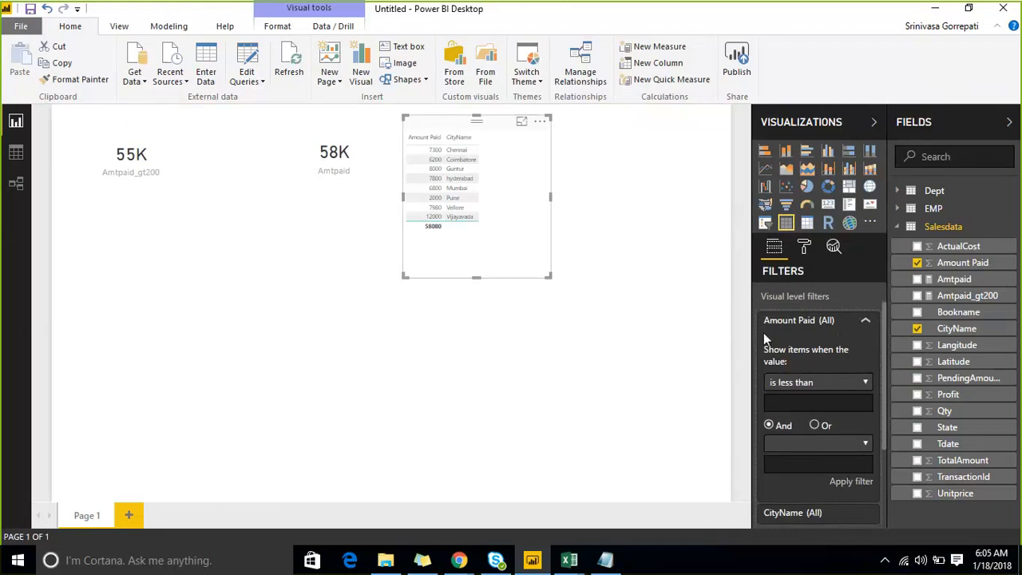
pyautogui.click(807, 153)
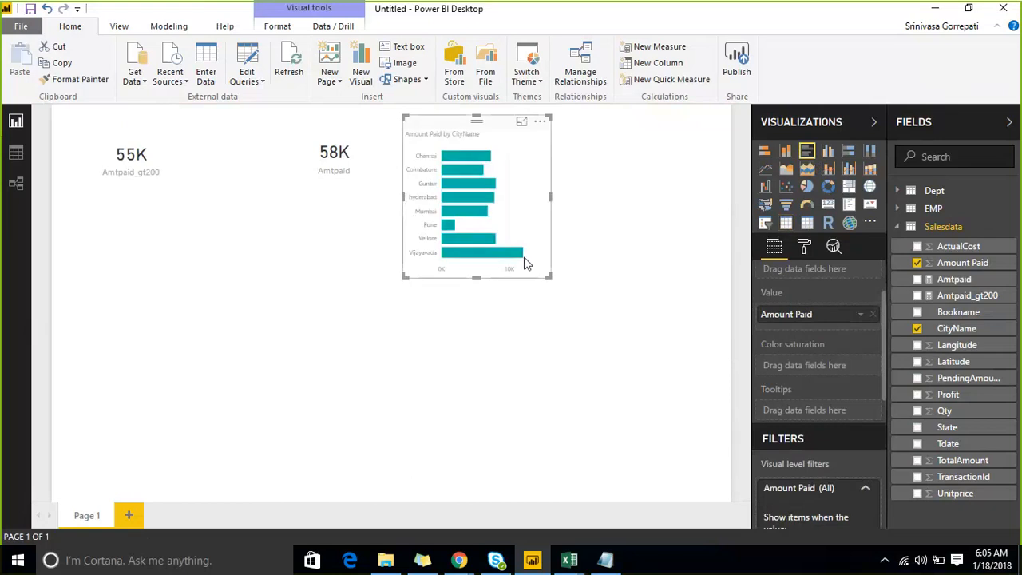
# - Convert the Amount Paid visual to a card, dismiss the auto recovery notice and collapse its Amount Paid filter
pyautogui.moveTo(966, 295); pyautogui.dragTo(806, 313)
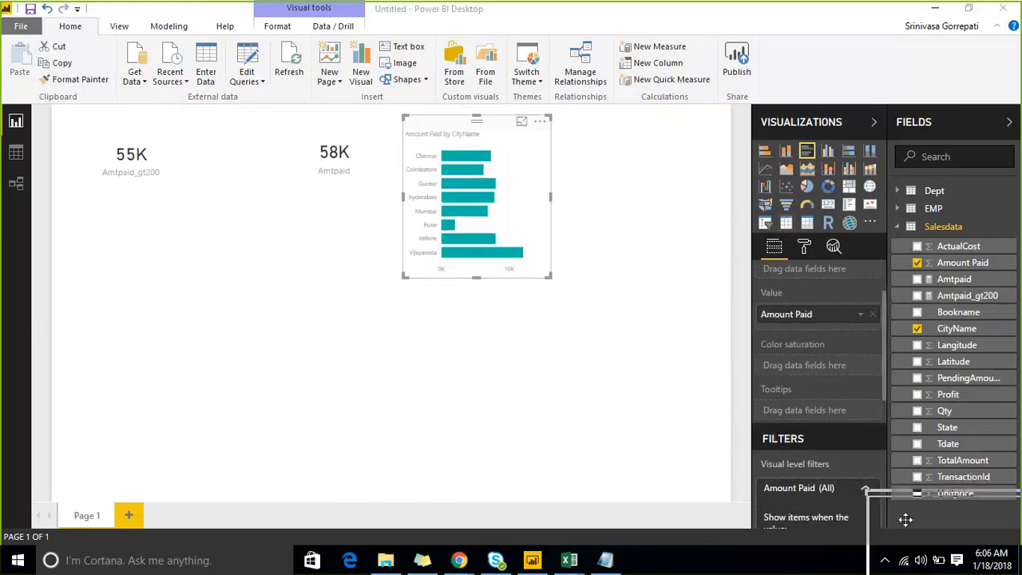
pyautogui.click(829, 205)
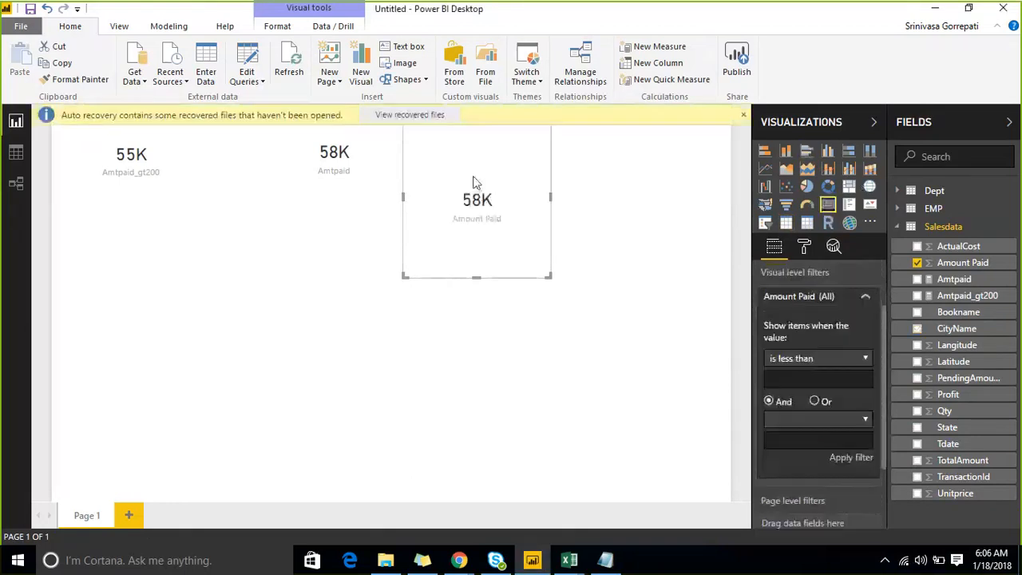
pyautogui.click(743, 114)
pyautogui.click(583, 217)
pyautogui.click(513, 189)
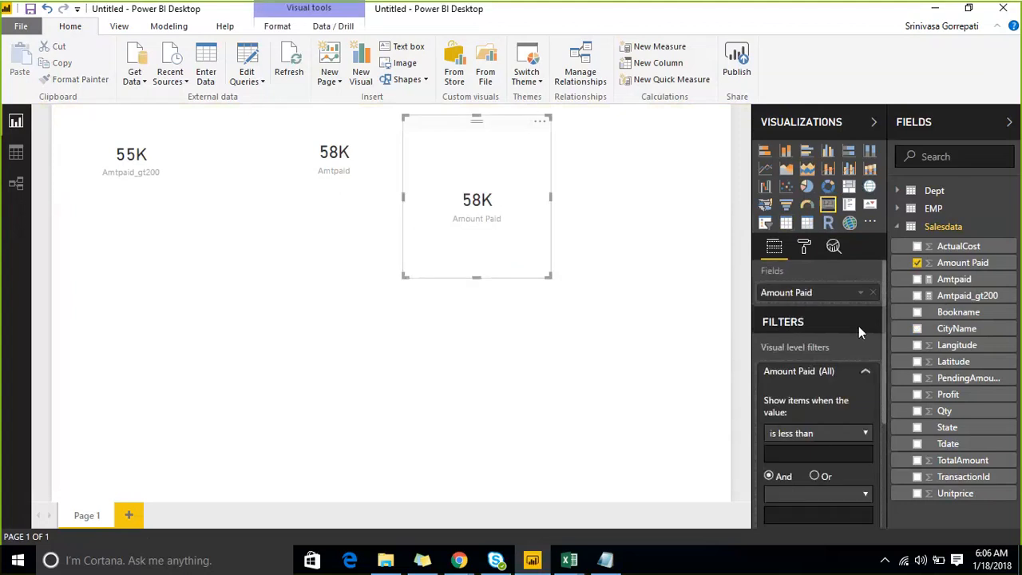
pyautogui.click(864, 371)
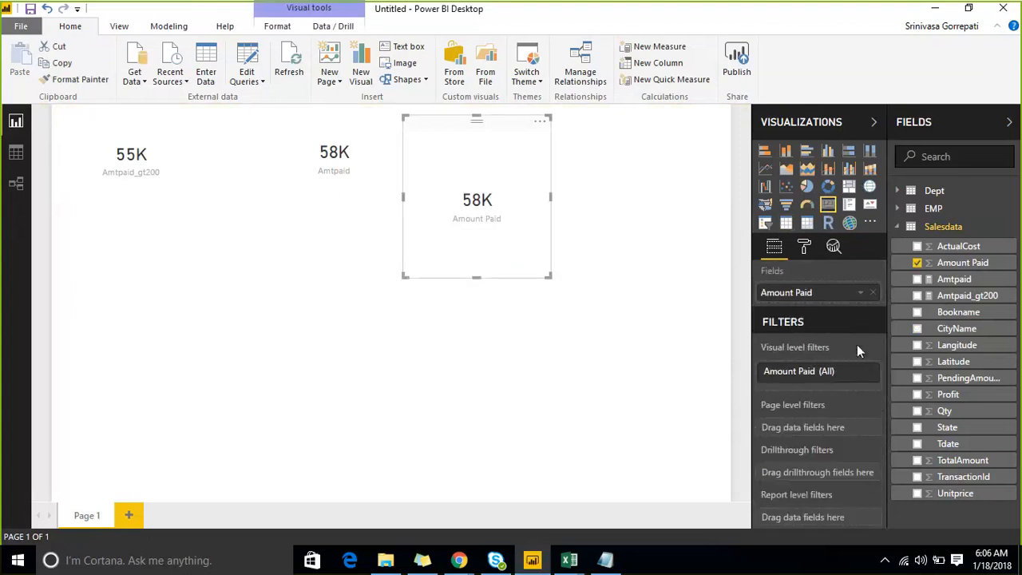
# - Convert the Amount Paid card to a clustered column chart by CityName and enlarge the visual
pyautogui.moveTo(550, 277); pyautogui.dragTo(558, 232)
pyautogui.click(866, 373)
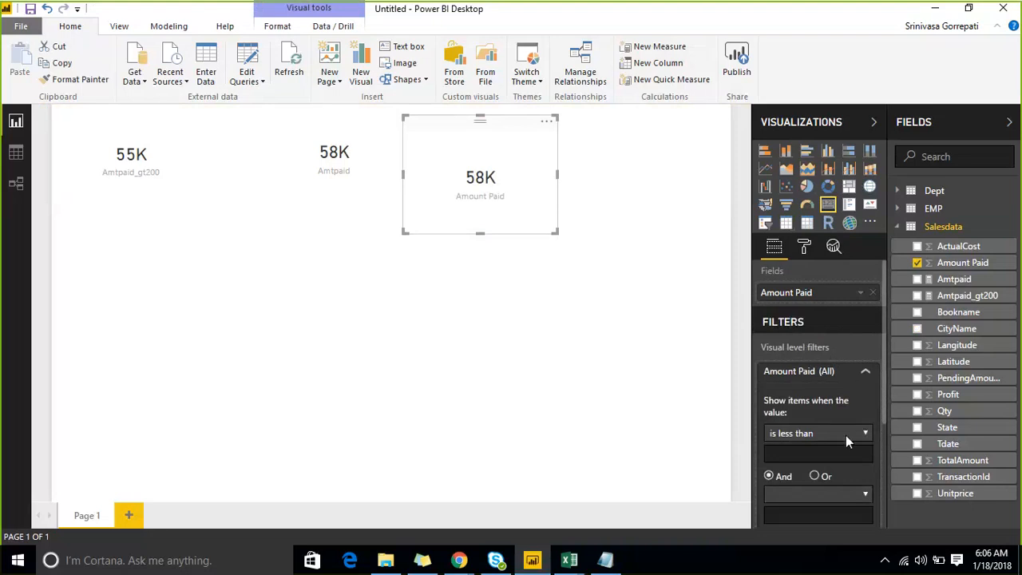
pyautogui.click(865, 371)
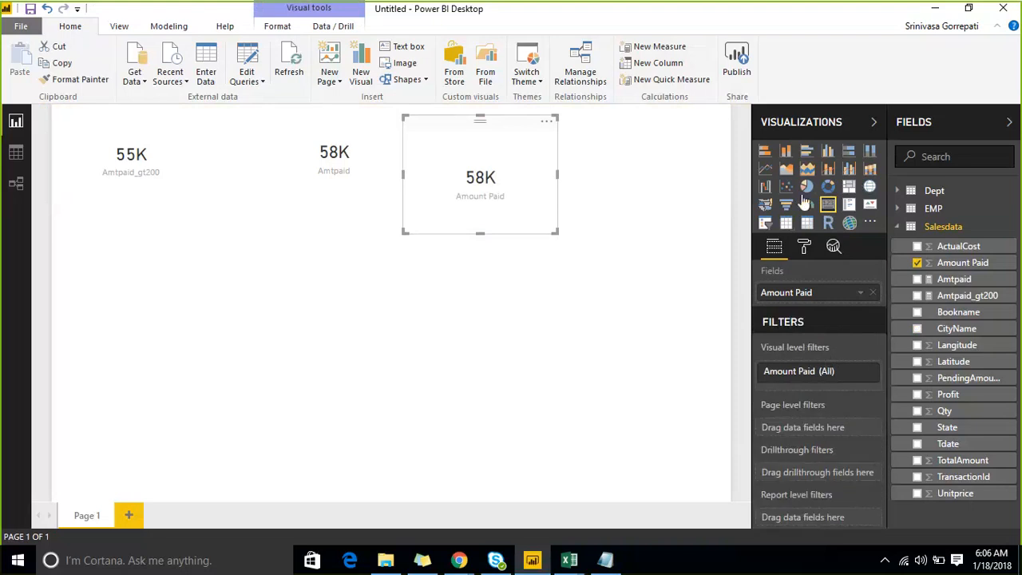
pyautogui.click(828, 151)
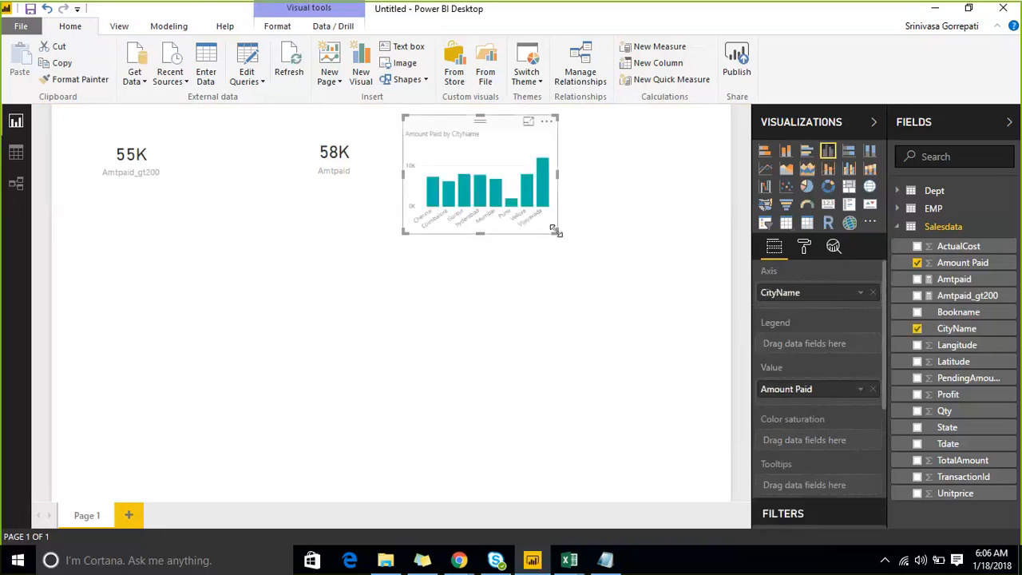
pyautogui.moveTo(558, 232); pyautogui.dragTo(630, 277)
pyautogui.moveTo(687, 338); pyautogui.dragTo(690, 339)
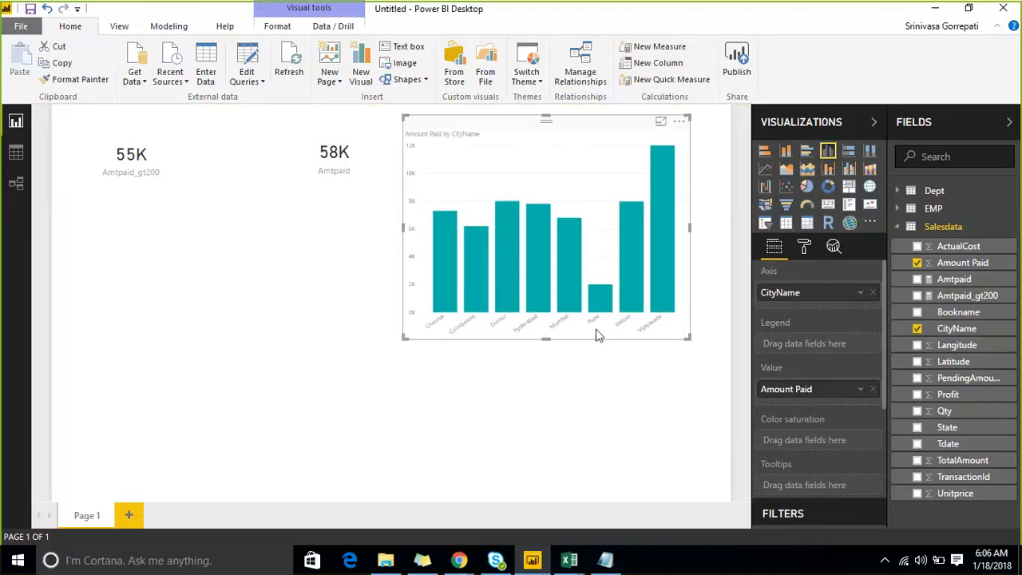
# - Turn on the column chart's data labels and set their text size to 22
pyautogui.click(805, 248)
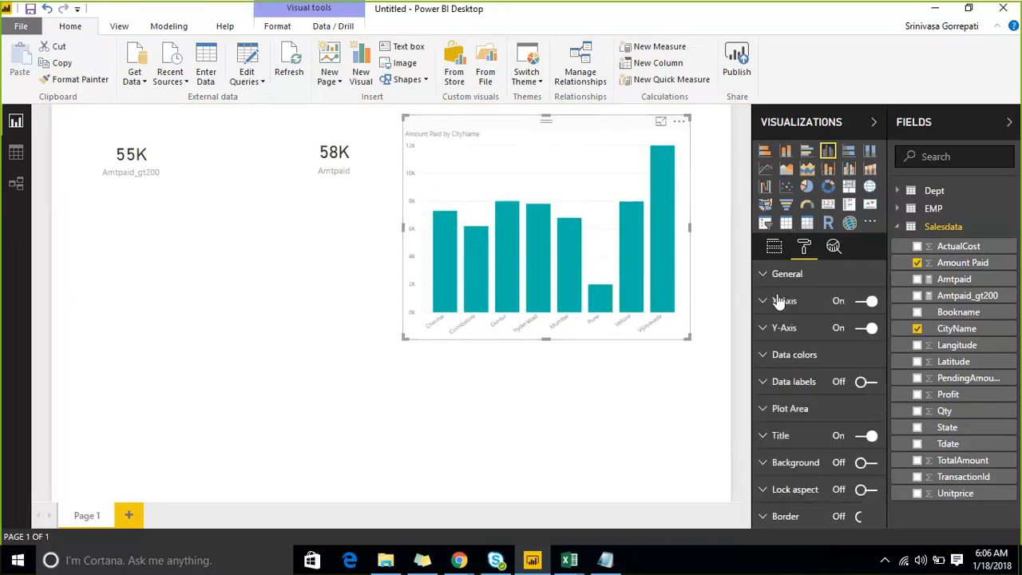
pyautogui.click(763, 386)
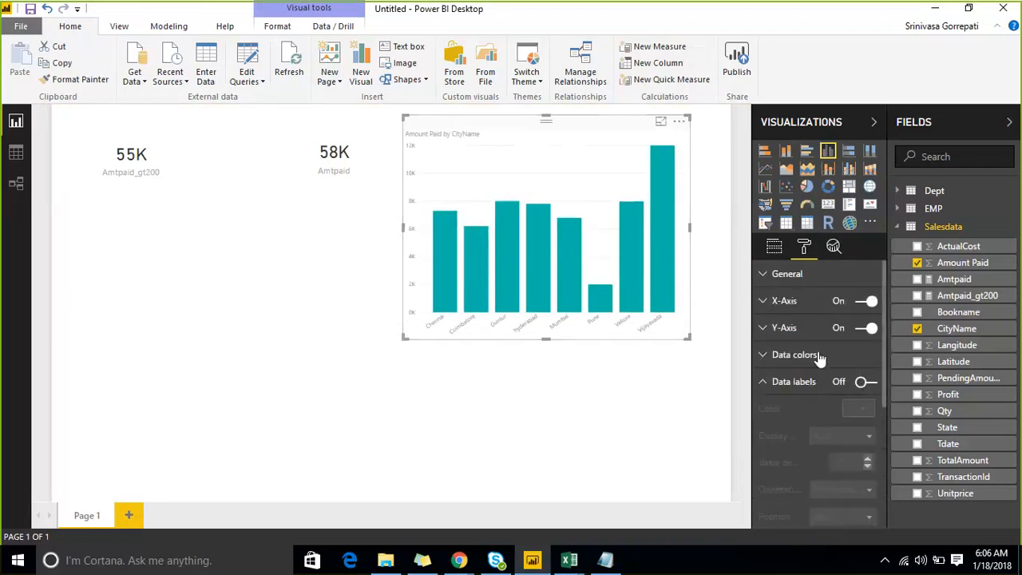
pyautogui.click(866, 309)
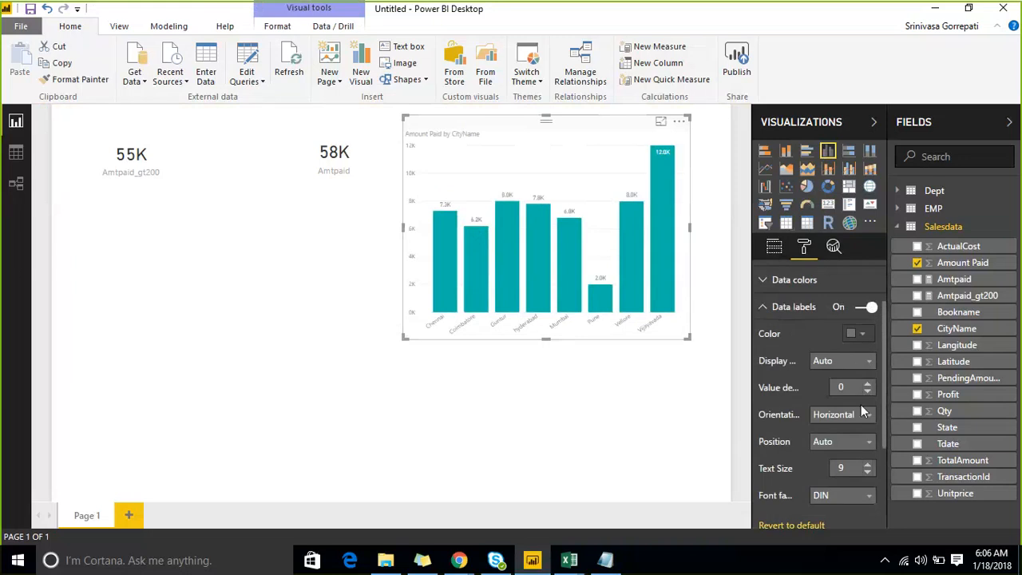
pyautogui.click(868, 465)
pyautogui.click(867, 465)
pyautogui.click(868, 465)
pyautogui.click(868, 464)
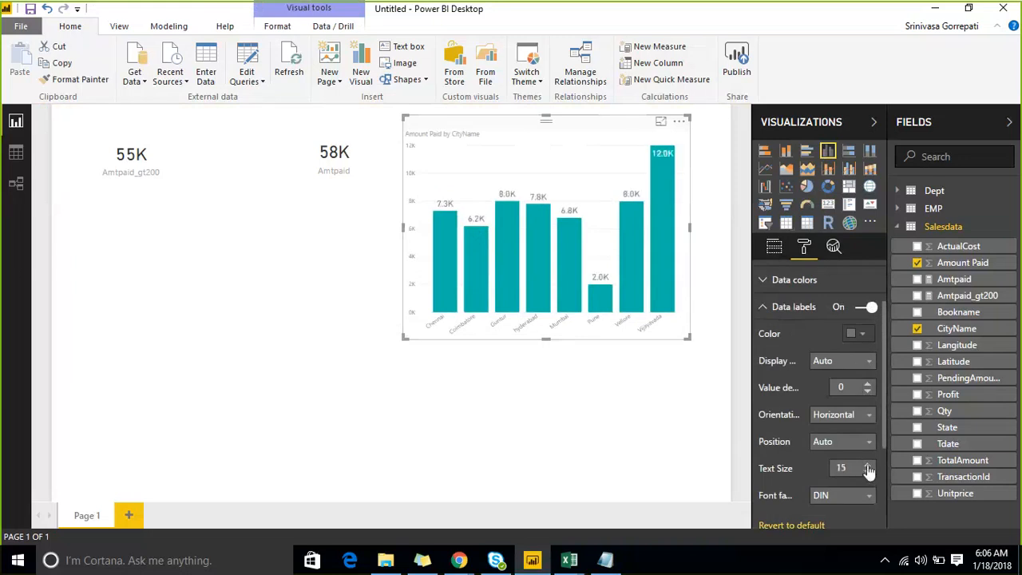
pyautogui.click(868, 464)
pyautogui.click(868, 464)
pyautogui.click(867, 466)
pyautogui.click(868, 467)
pyautogui.click(868, 466)
pyautogui.click(868, 467)
pyautogui.click(868, 467)
pyautogui.click(868, 467)
pyautogui.click(868, 466)
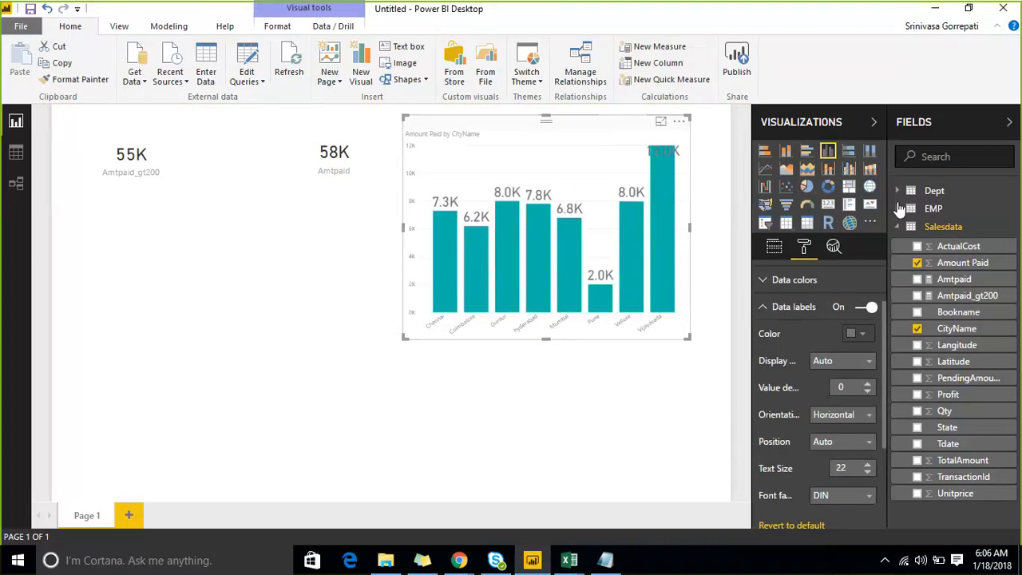
pyautogui.click(953, 127)
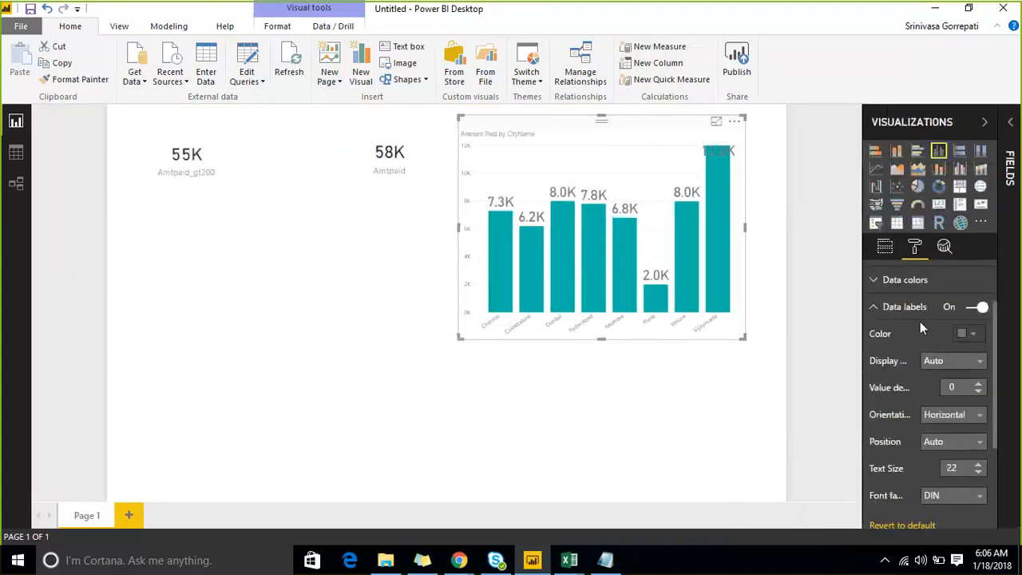
pyautogui.click(877, 308)
# - Apply a visual level filter to the column chart so that Amount Paid is greater than 200
pyautogui.click(884, 247)
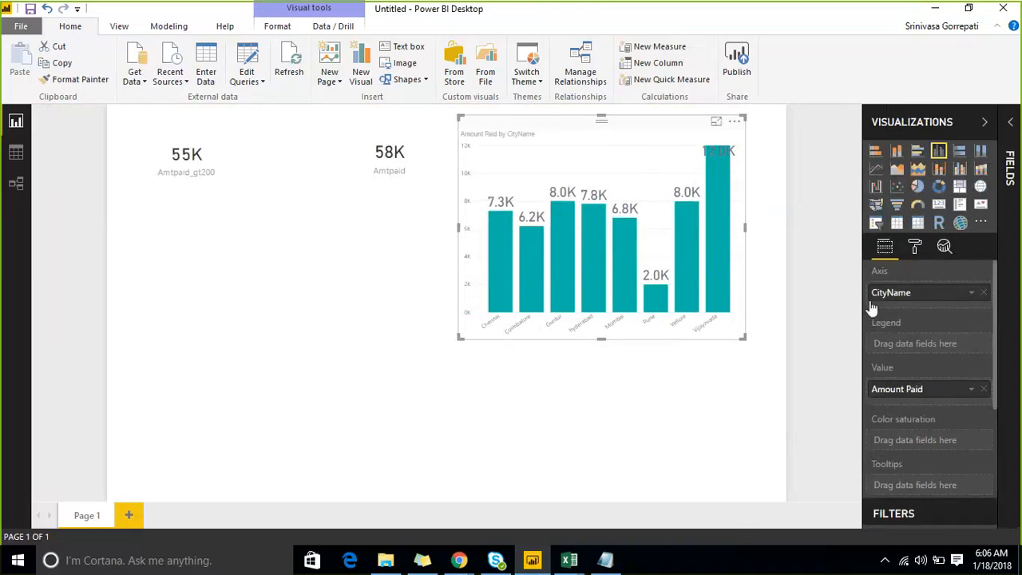
pyautogui.scroll(-5, 950, 387)
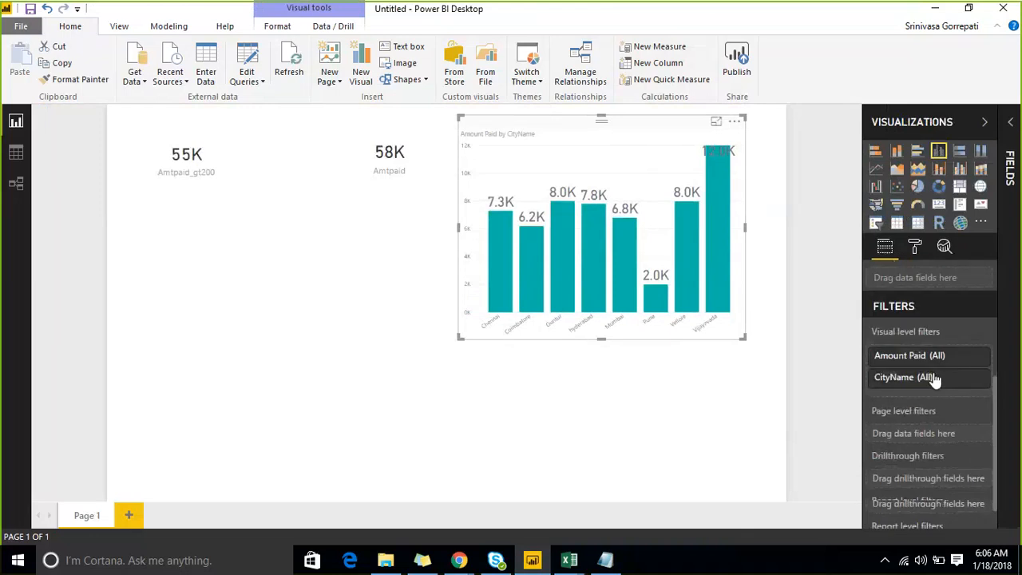
pyautogui.click(975, 350)
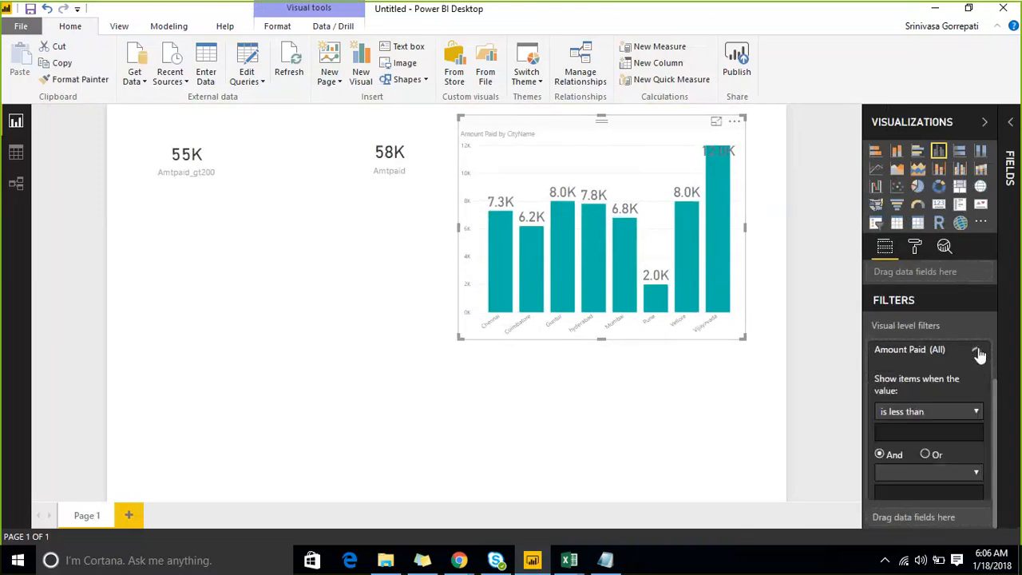
pyautogui.click(933, 409)
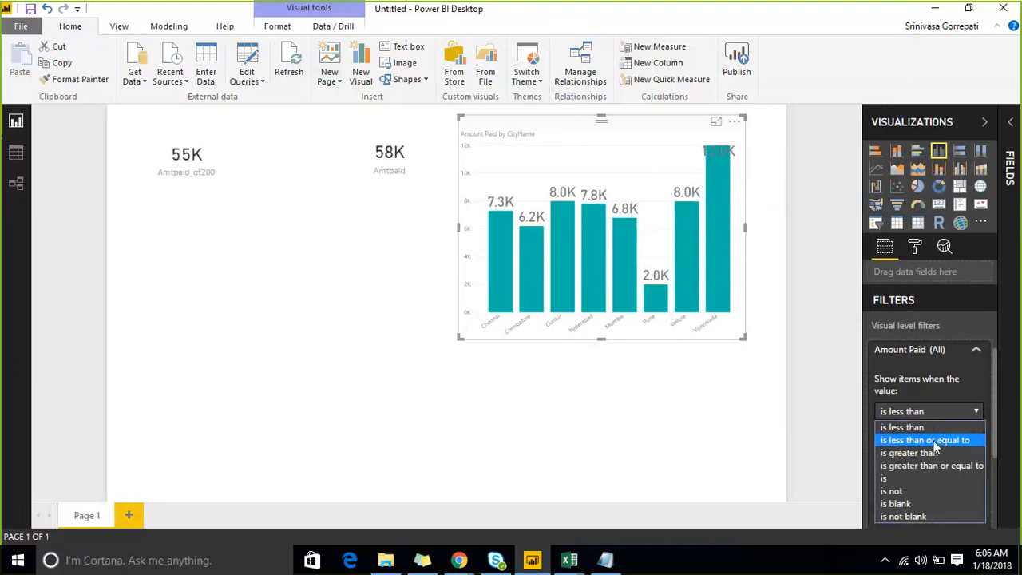
pyautogui.click(926, 453)
pyautogui.click(926, 434)
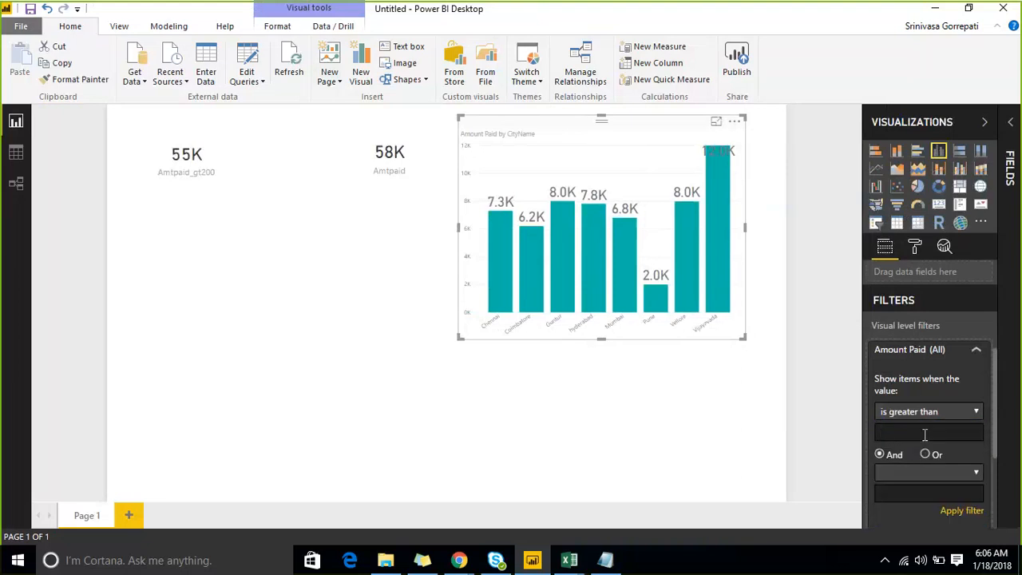
pyautogui.write('200')
pyautogui.scroll(-3, 931, 400)
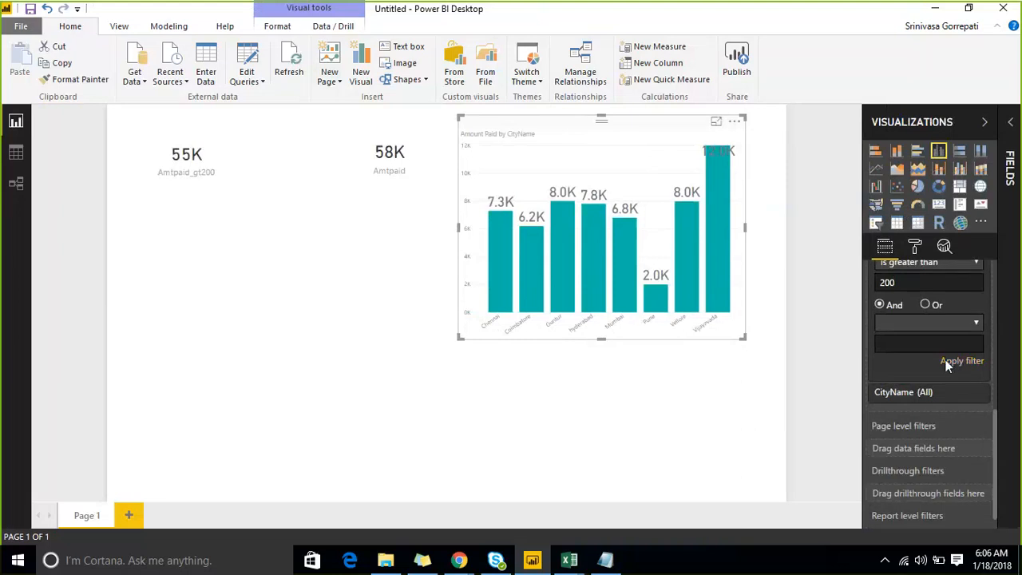
pyautogui.scroll(4, 950, 341)
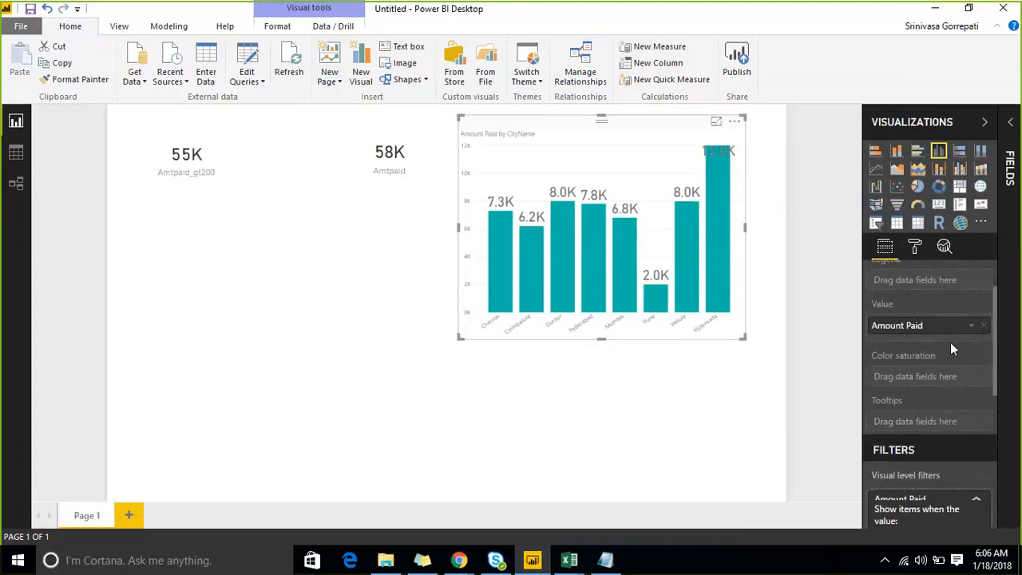
pyautogui.scroll(-1, 934, 358)
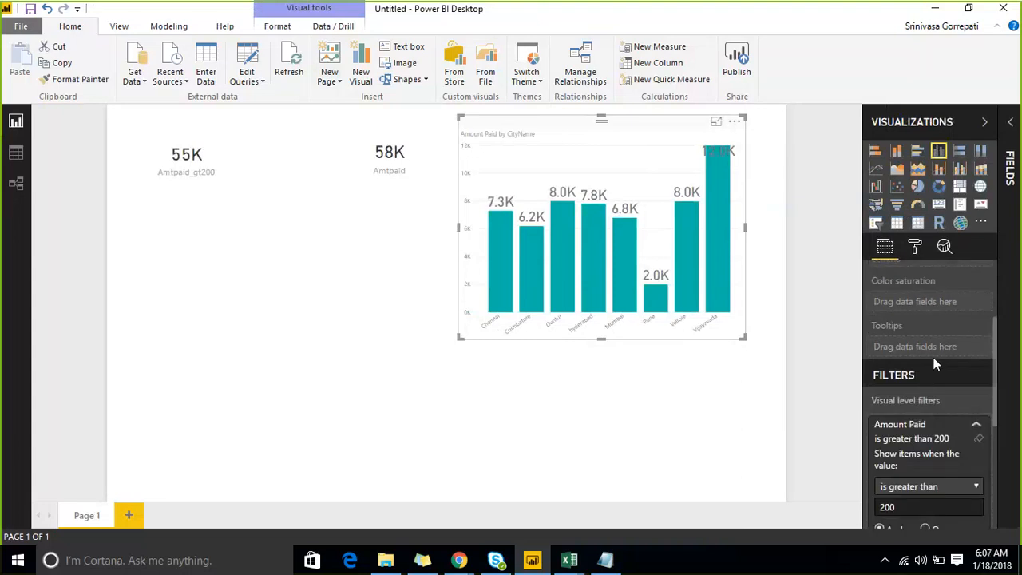
pyautogui.scroll(-2, 923, 382)
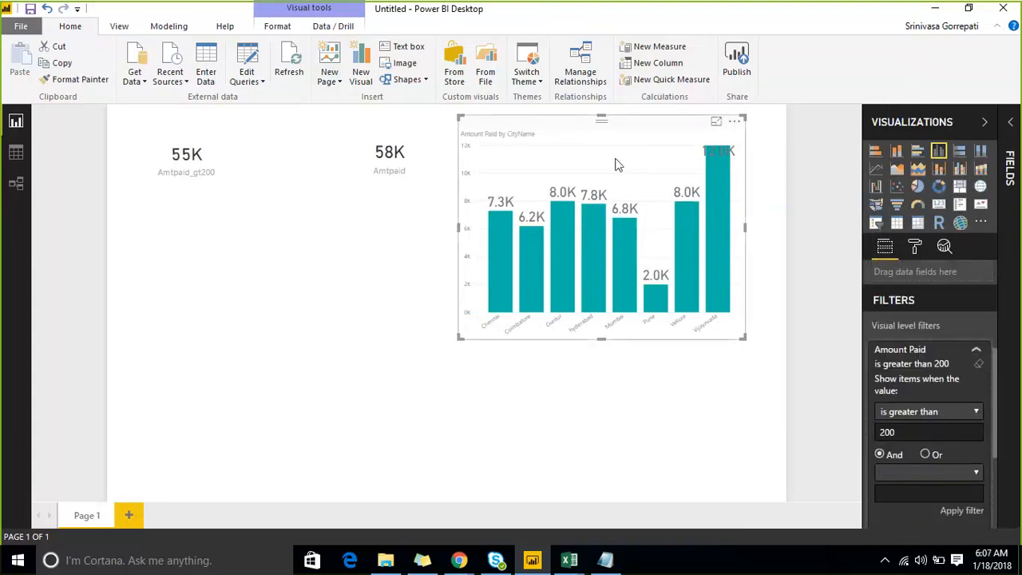
# - Convert the filtered column chart to a card, shrink it and move it slightly away from the Amtpaid card
pyautogui.click(940, 206)
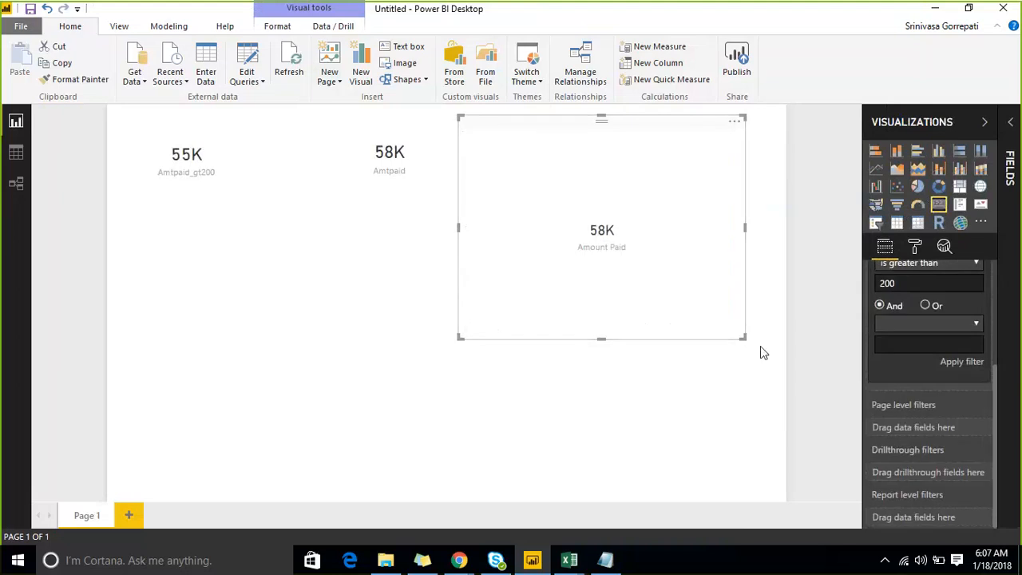
pyautogui.moveTo(742, 337); pyautogui.dragTo(700, 289)
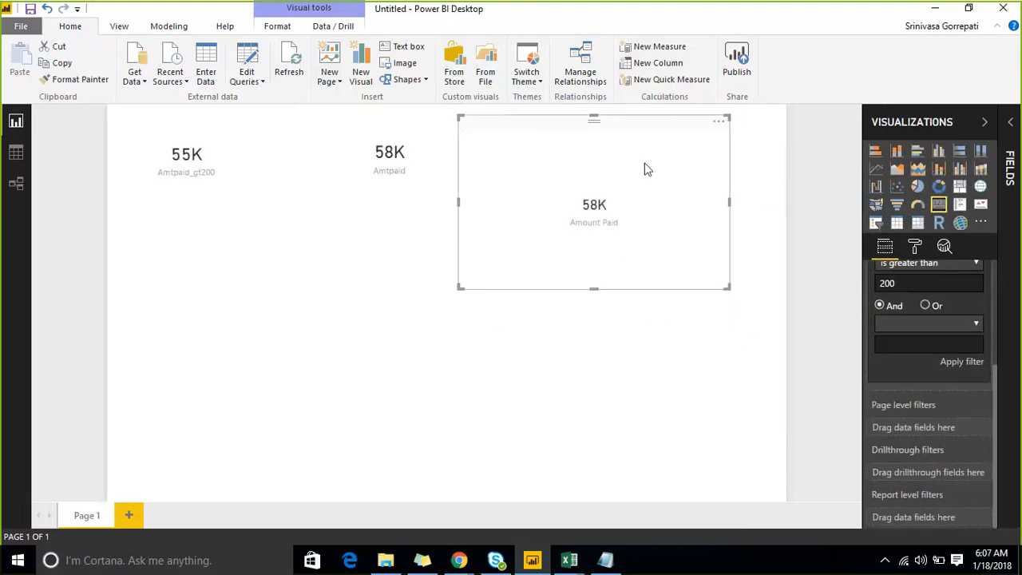
pyautogui.moveTo(609, 152); pyautogui.dragTo(657, 164)
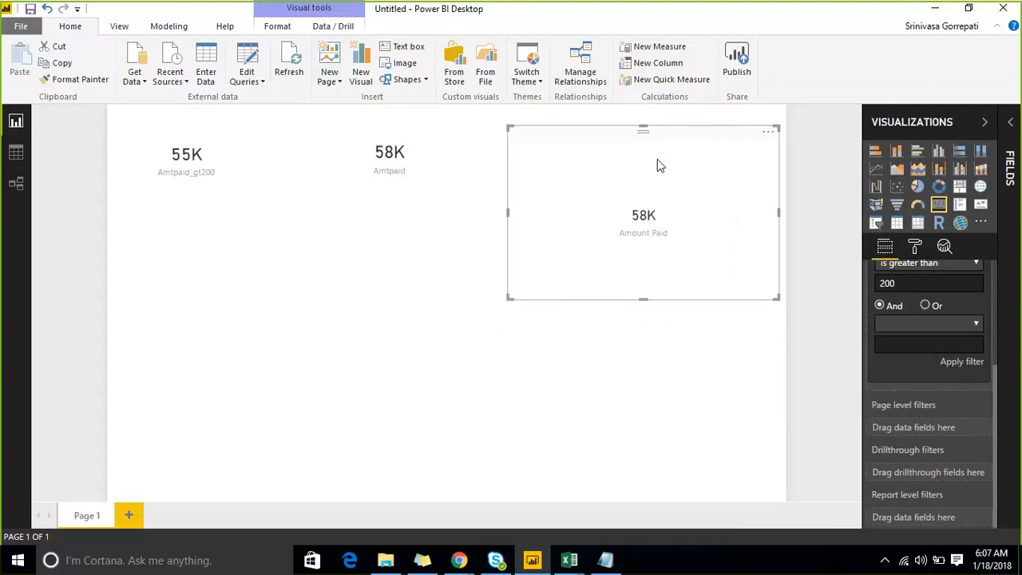
# - Convert the Amount Paid card to a pie chart, remove its CityName field and check the slice's value
pyautogui.click(917, 187)
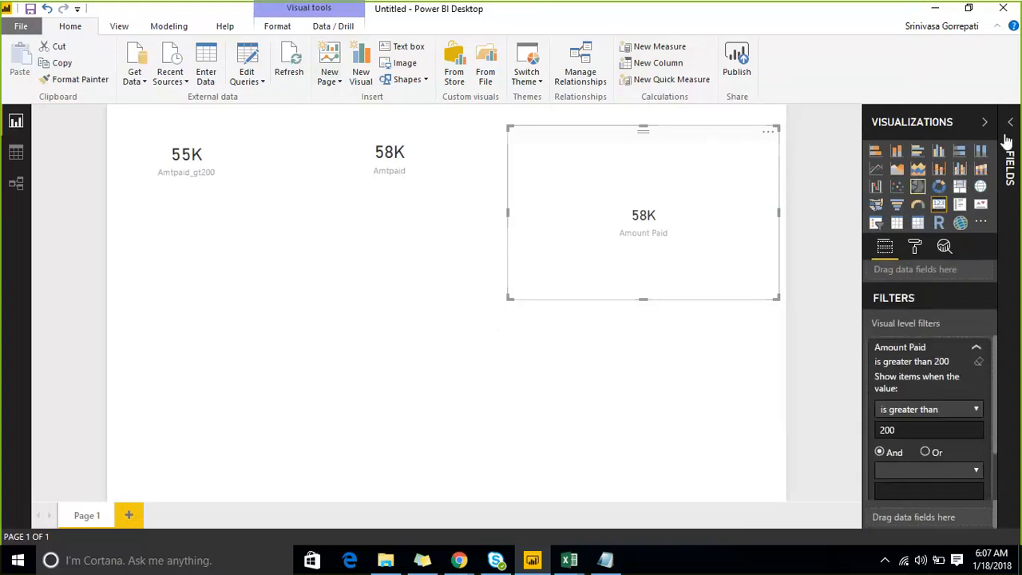
pyautogui.click(1010, 168)
pyautogui.click(898, 226)
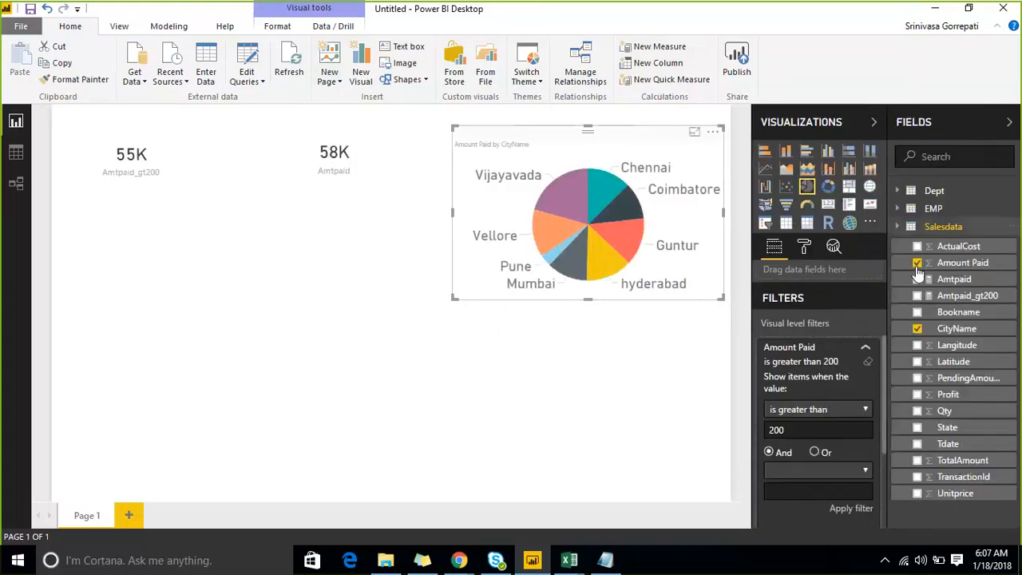
pyautogui.click(920, 329)
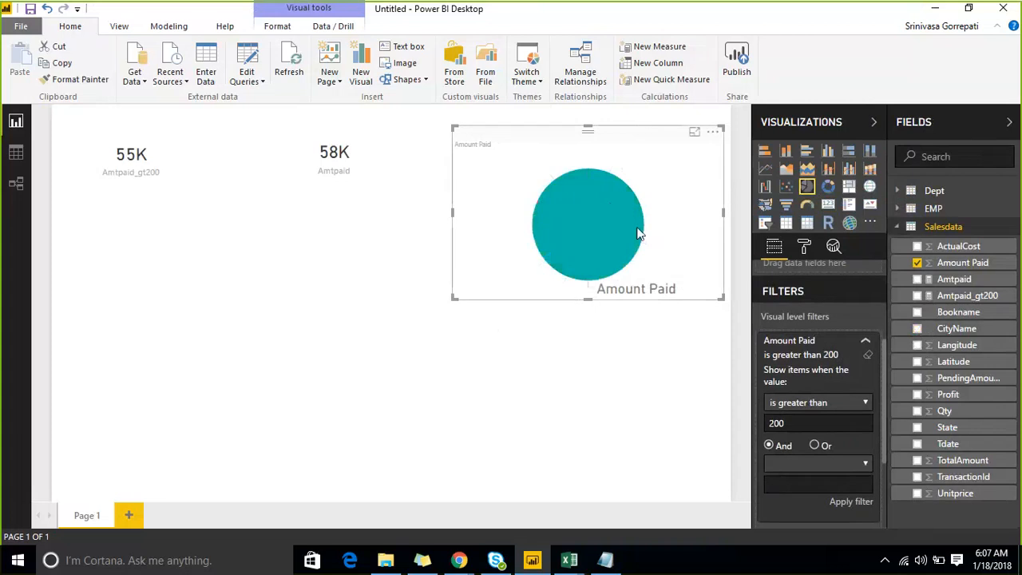
pyautogui.moveTo(585, 221)
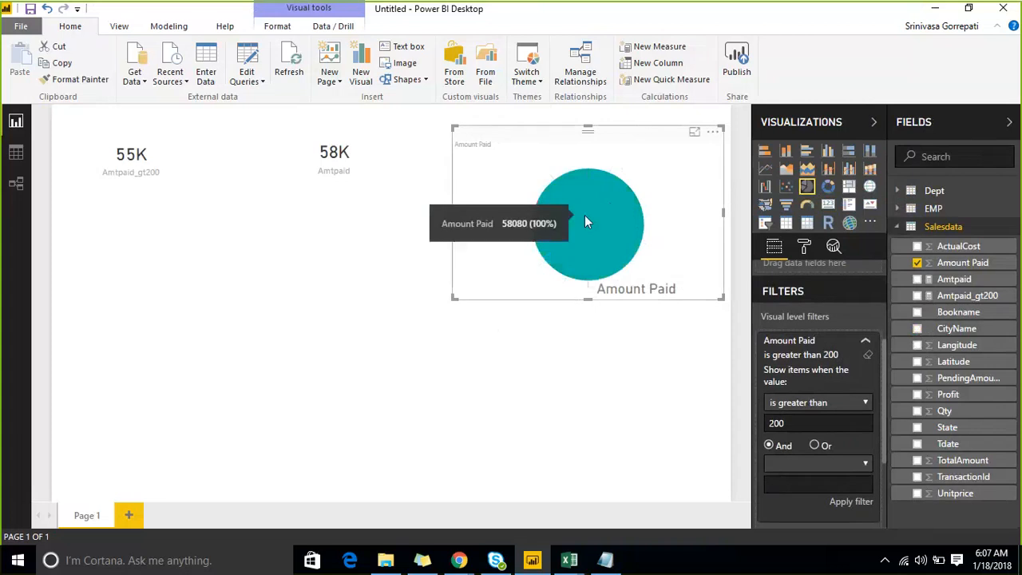
# - Clear the pie chart's Amount Paid filter and convert the visual to a smaller table that includes the State field
pyautogui.click(868, 355)
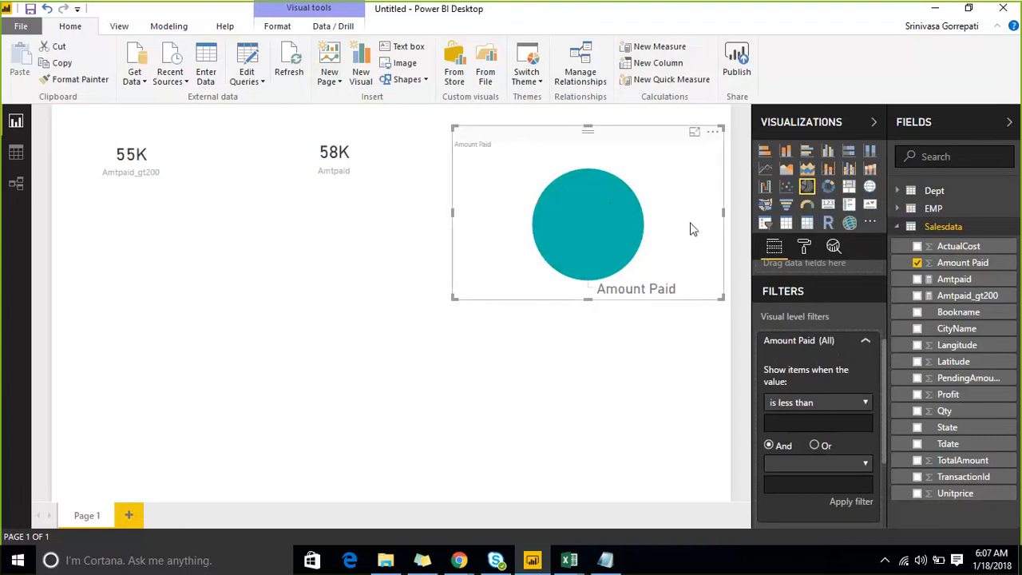
pyautogui.moveTo(717, 295); pyautogui.dragTo(708, 266)
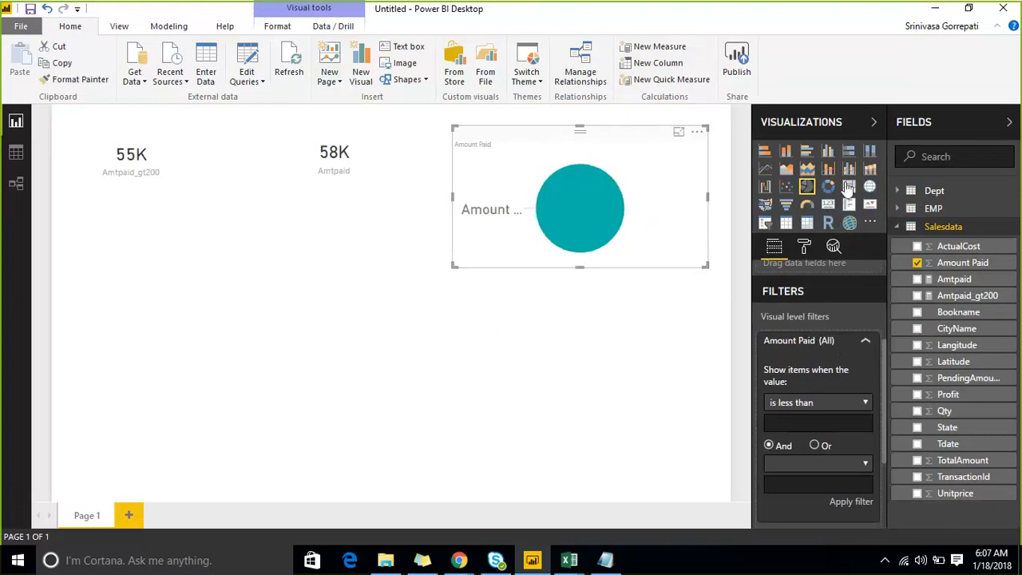
pyautogui.click(786, 225)
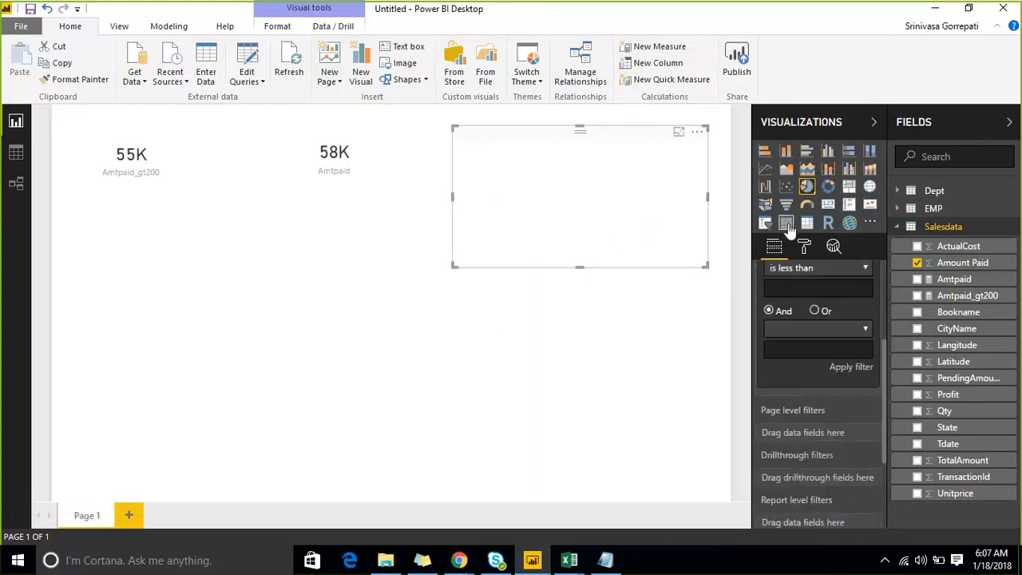
pyautogui.click(917, 427)
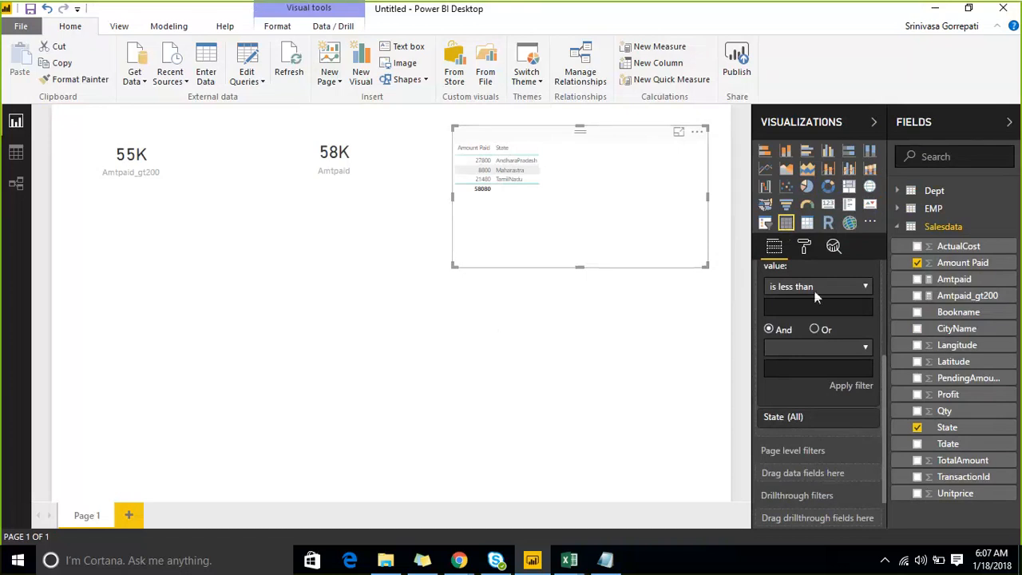
# - Increase the table's grid text size to 18 and nudge the table slightly up on the canvas
pyautogui.click(805, 248)
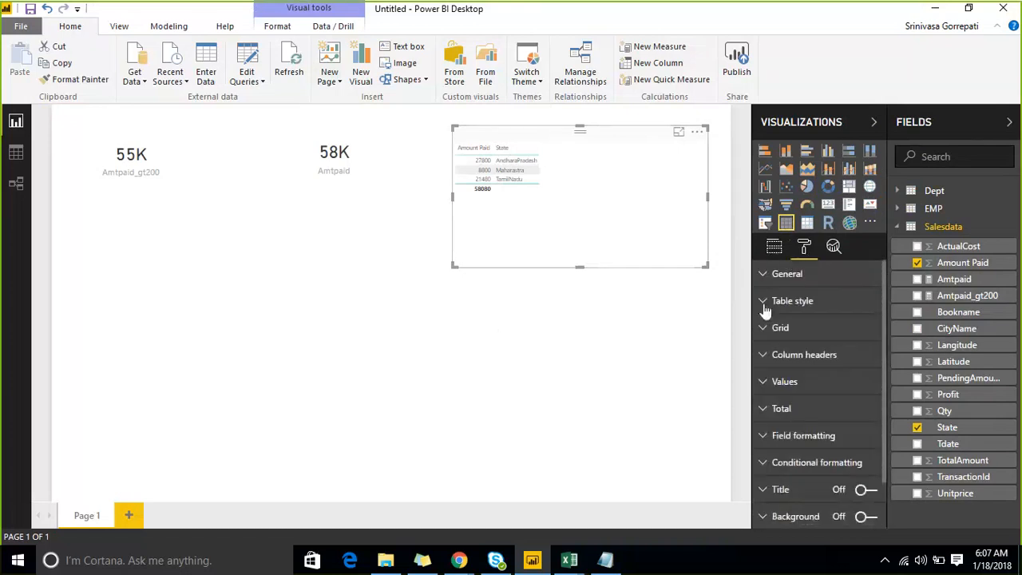
pyautogui.click(763, 300)
pyautogui.click(763, 279)
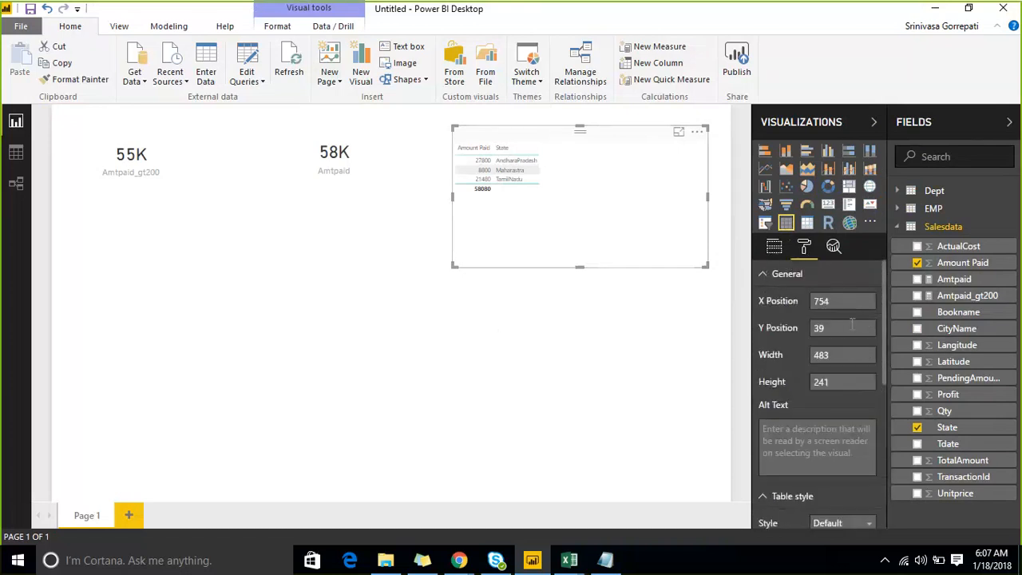
pyautogui.scroll(-5, 782, 321)
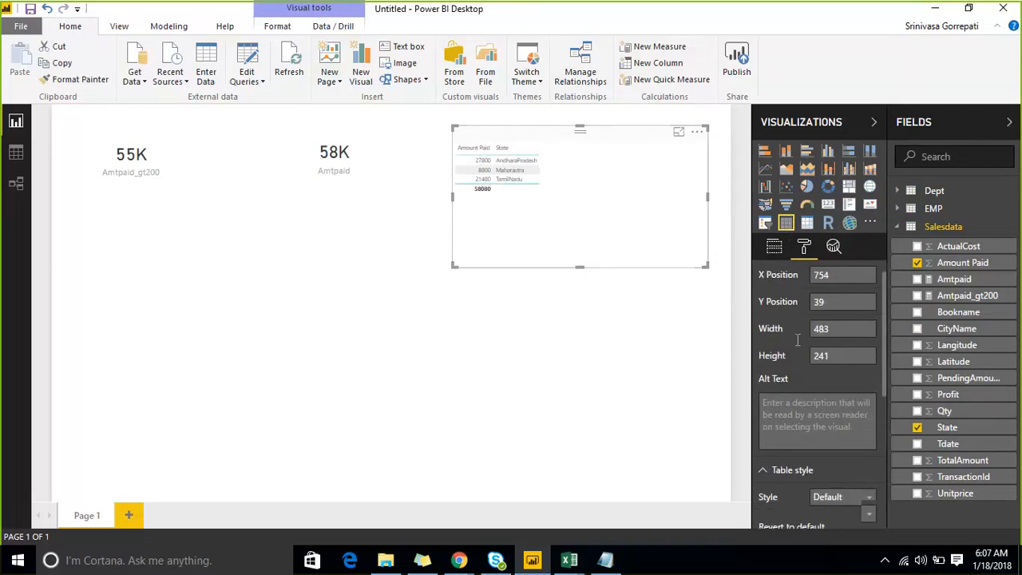
pyautogui.scroll(2, 781, 321)
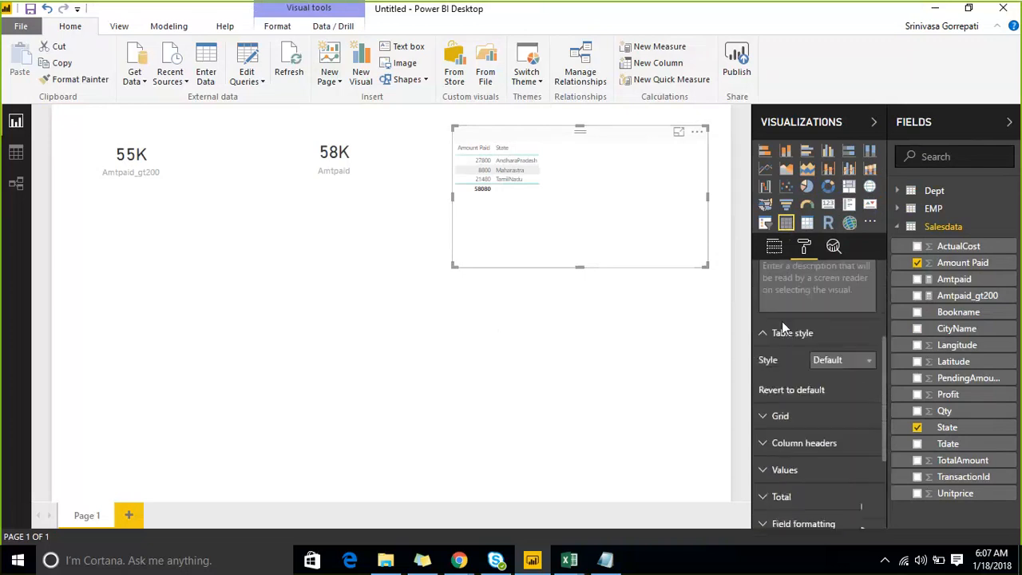
pyautogui.click(772, 420)
pyautogui.scroll(-3, 853, 457)
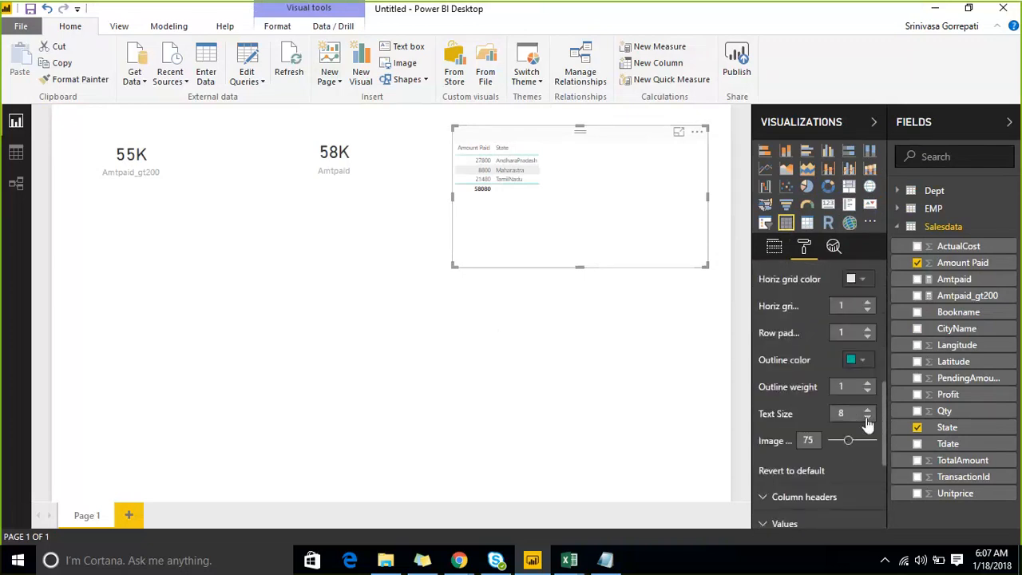
pyautogui.click(868, 409)
pyautogui.click(867, 410)
pyautogui.click(867, 409)
pyautogui.click(868, 409)
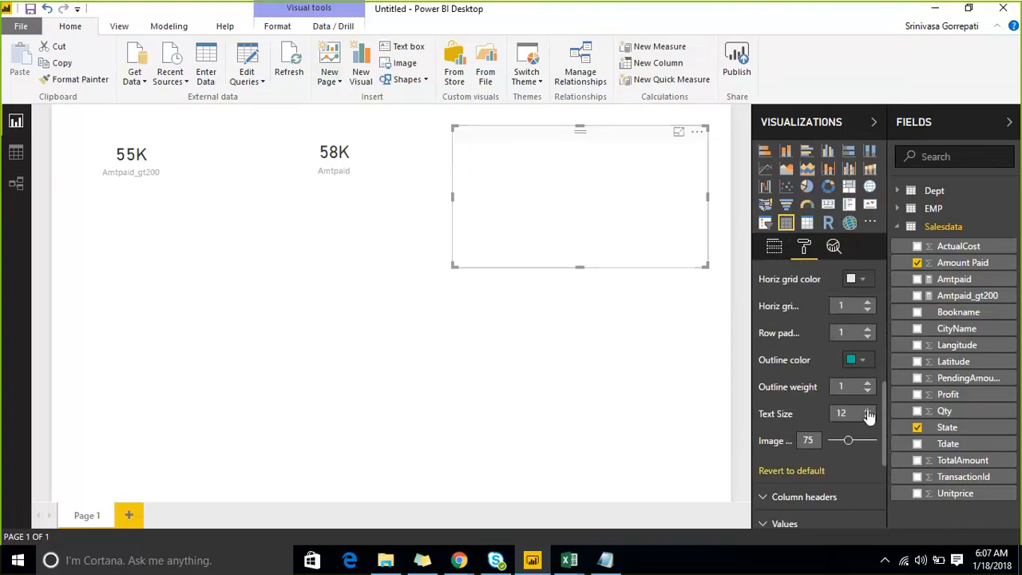
pyautogui.click(868, 410)
pyautogui.click(868, 410)
pyautogui.click(868, 410)
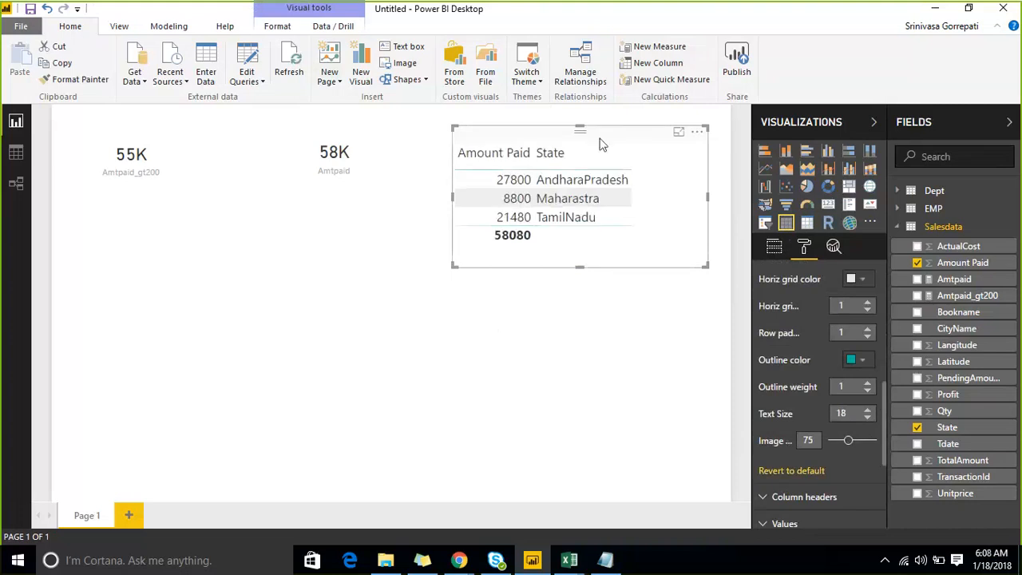
pyautogui.scroll(5, 773, 288)
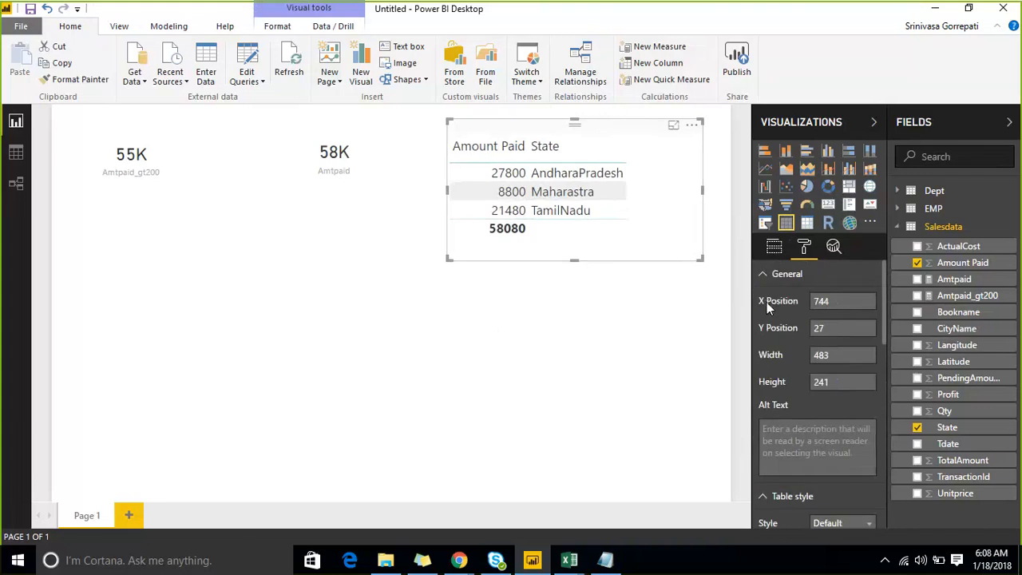
# - Apply a visual level filter to the table so that Amount Paid is greater than 500
pyautogui.click(768, 274)
pyautogui.click(773, 247)
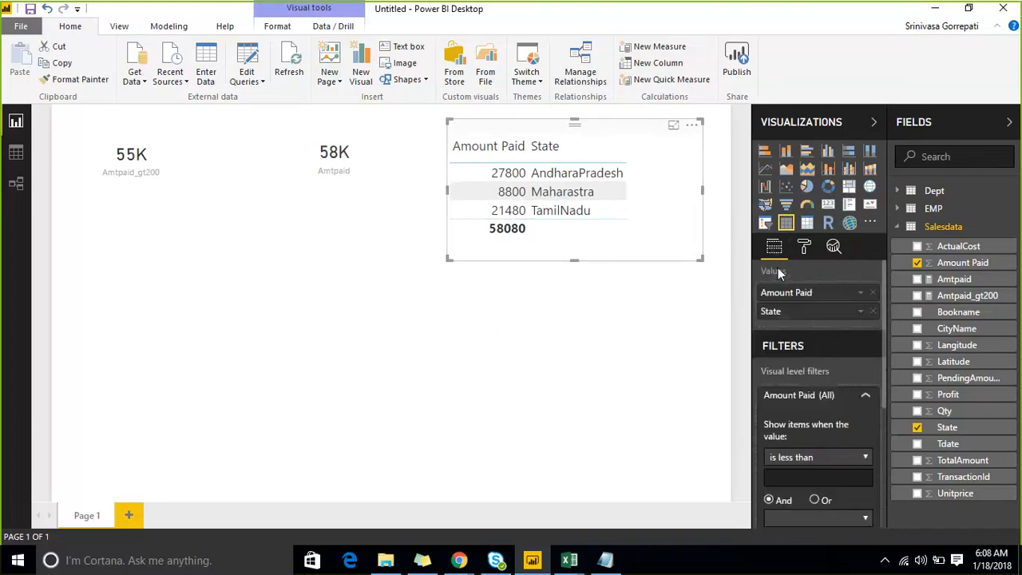
pyautogui.scroll(-3, 855, 454)
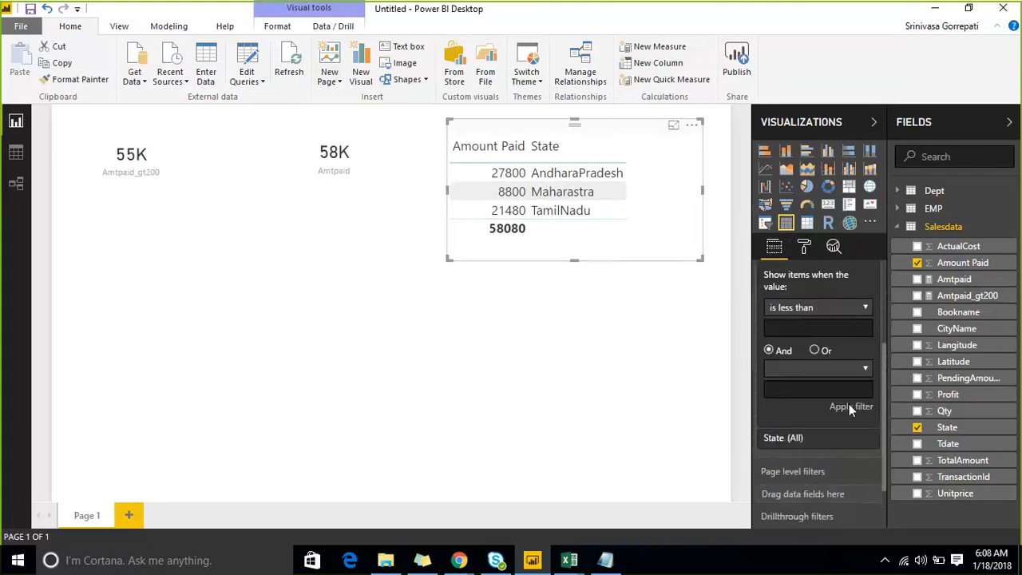
pyautogui.click(844, 306)
pyautogui.click(794, 356)
pyautogui.click(796, 327)
pyautogui.write('500')
pyautogui.click(839, 407)
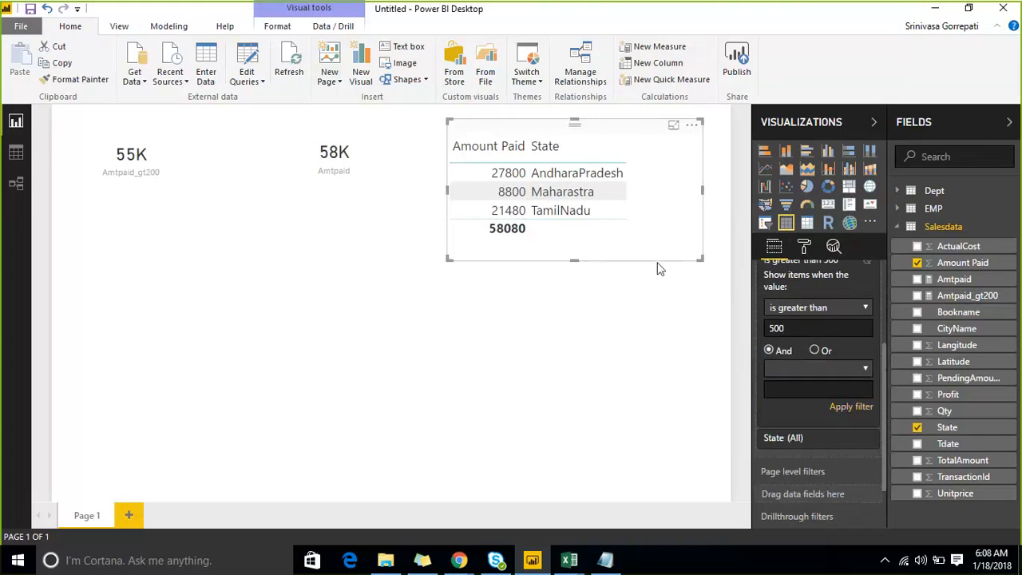
# - Delete the table showing Amount Paid and State from the report page
pyautogui.scroll(5, 760, 386)
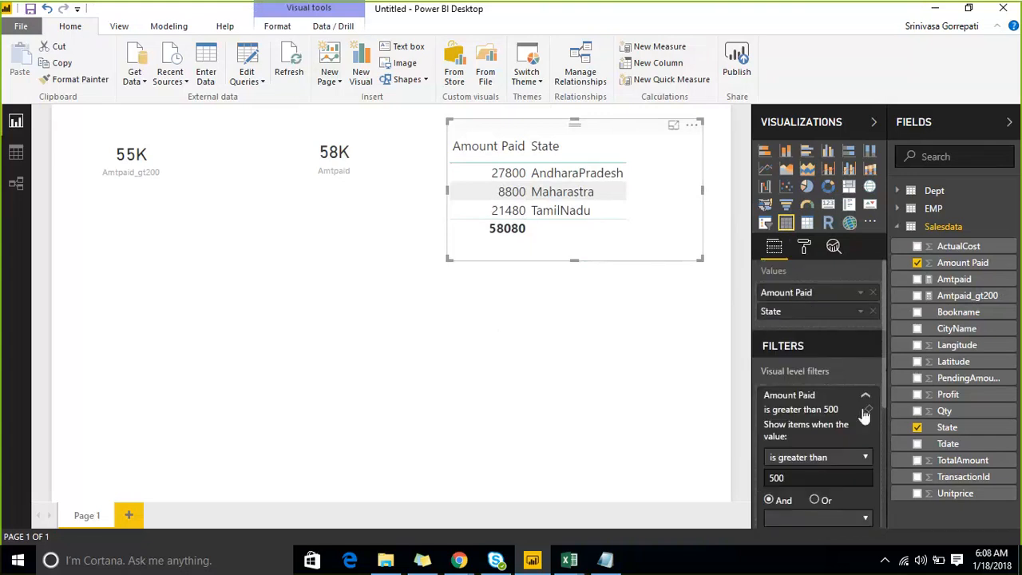
pyautogui.hotkey('ctrl', 'z')
pyautogui.click(626, 312)
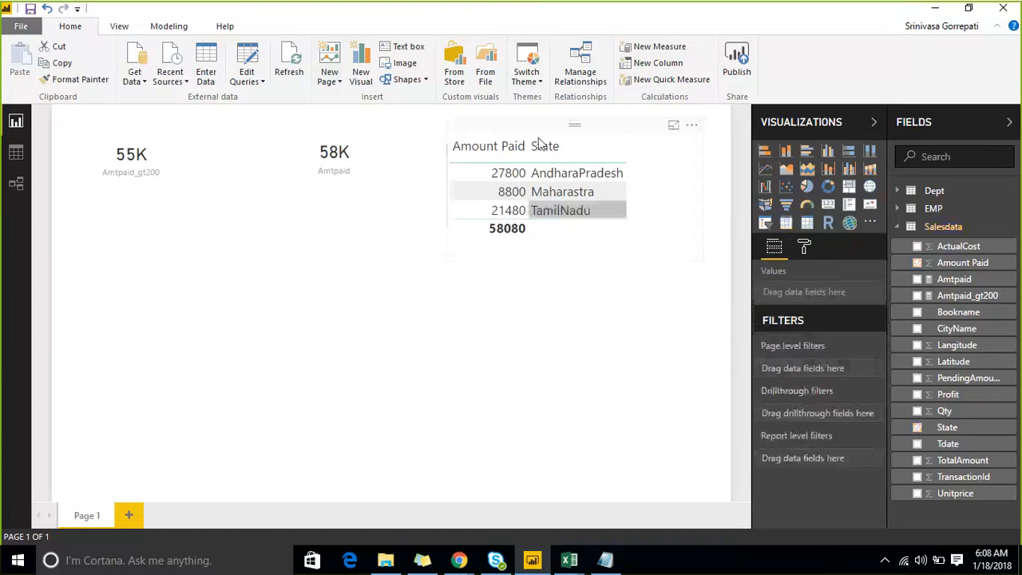
pyautogui.click(536, 135)
pyautogui.press('Delete')
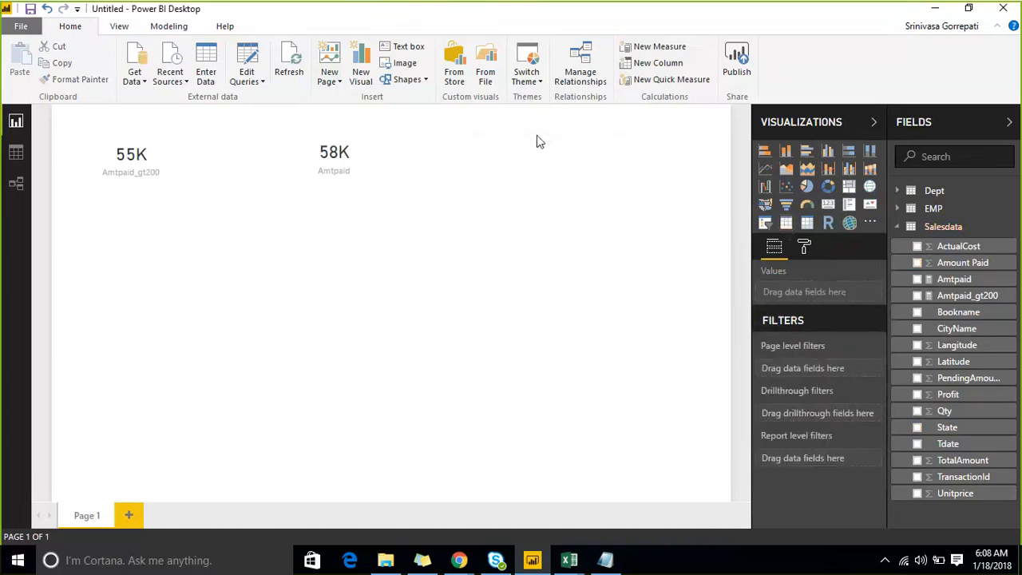
# - Move the Amtpaid card a little farther from the Amtpaid_gt200 card and shrink it slightly
pyautogui.click(320, 138)
pyautogui.click(120, 138)
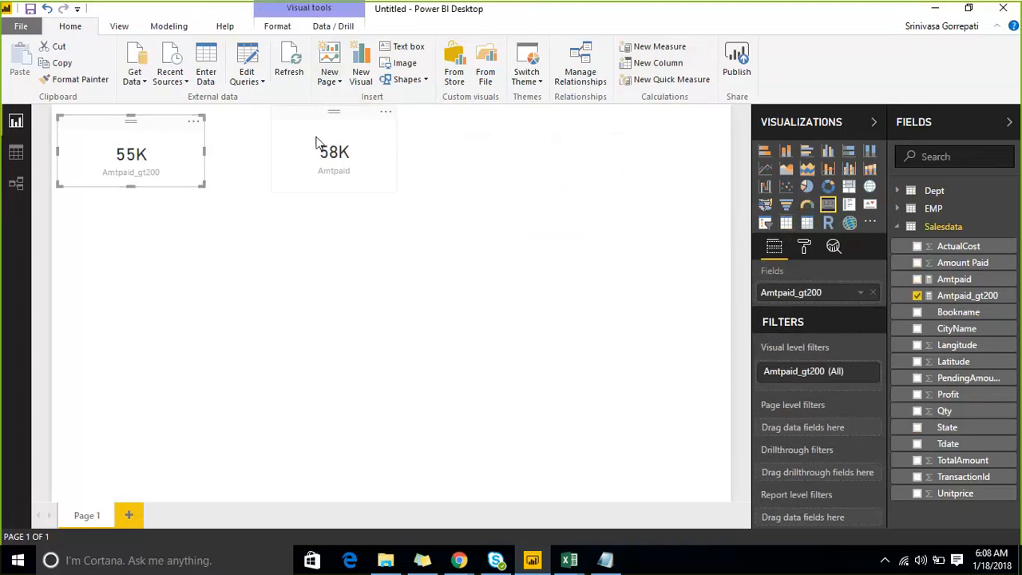
pyautogui.moveTo(319, 142); pyautogui.dragTo(353, 138)
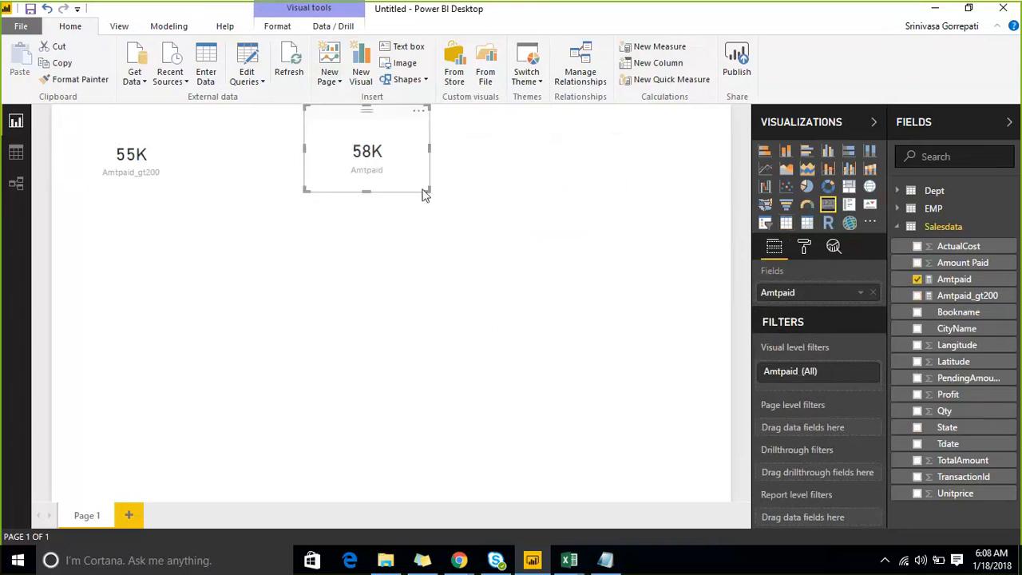
pyautogui.moveTo(427, 189); pyautogui.dragTo(415, 186)
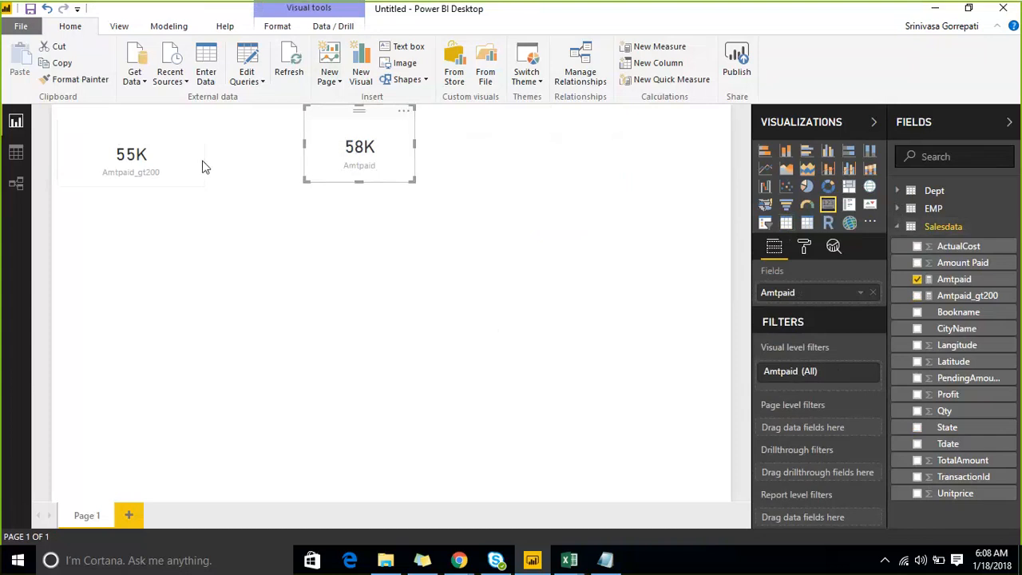
# - Compare the two cards and review the DAX formulas of the Amtpaid and Amtpaid_gt200 measures
pyautogui.click(128, 137)
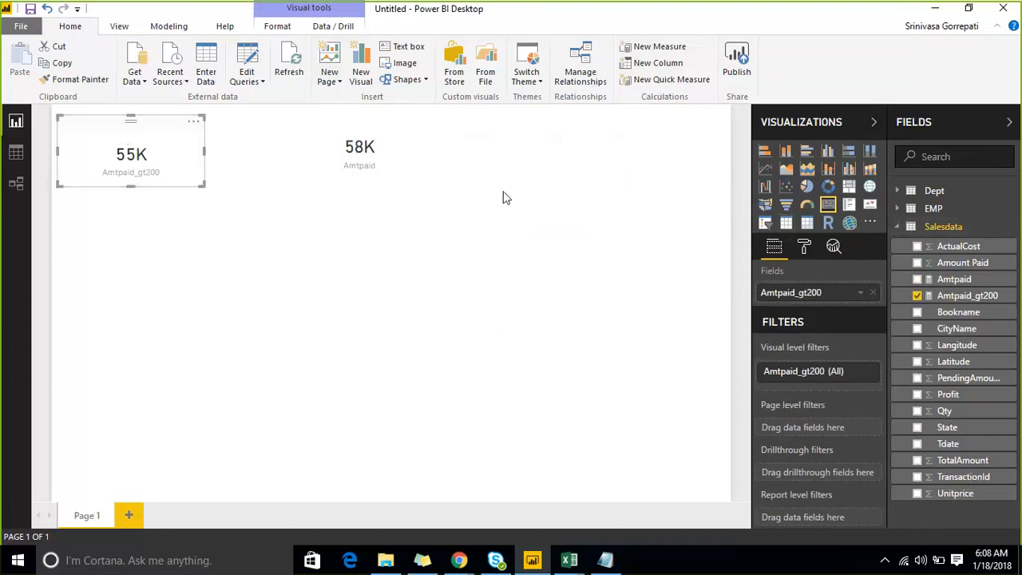
pyautogui.click(360, 139)
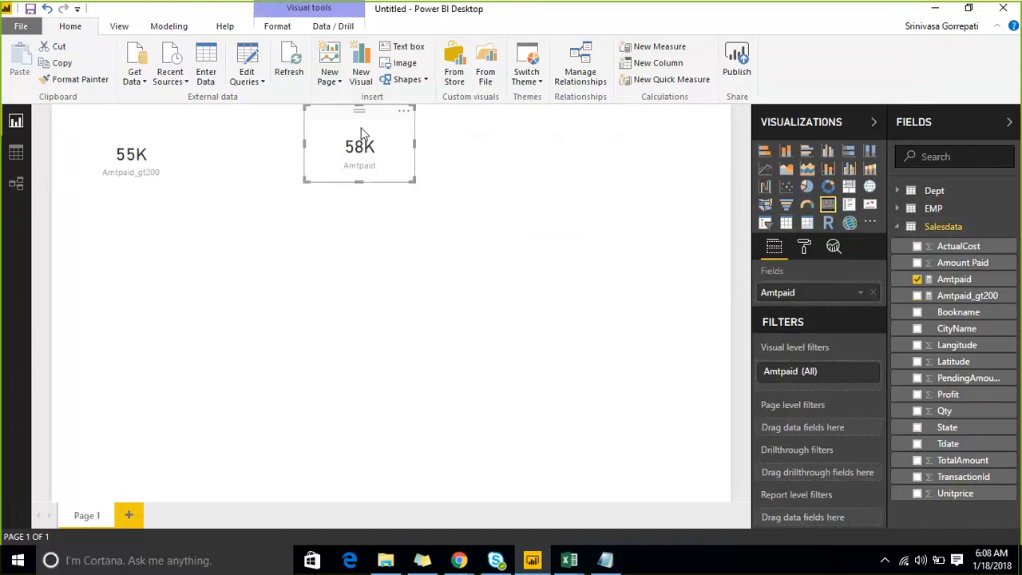
pyautogui.click(964, 282)
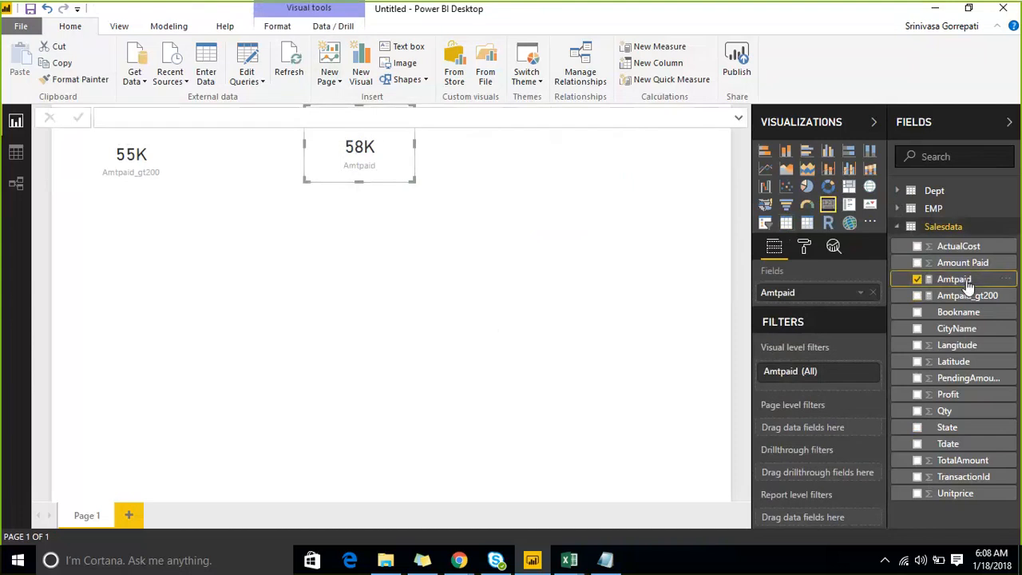
pyautogui.click(653, 162)
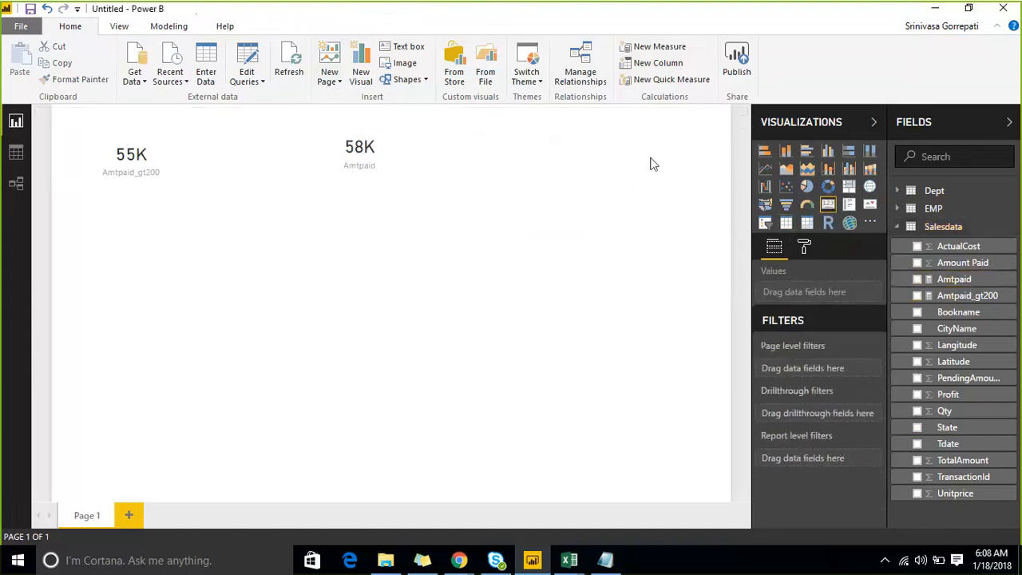
pyautogui.click(952, 277)
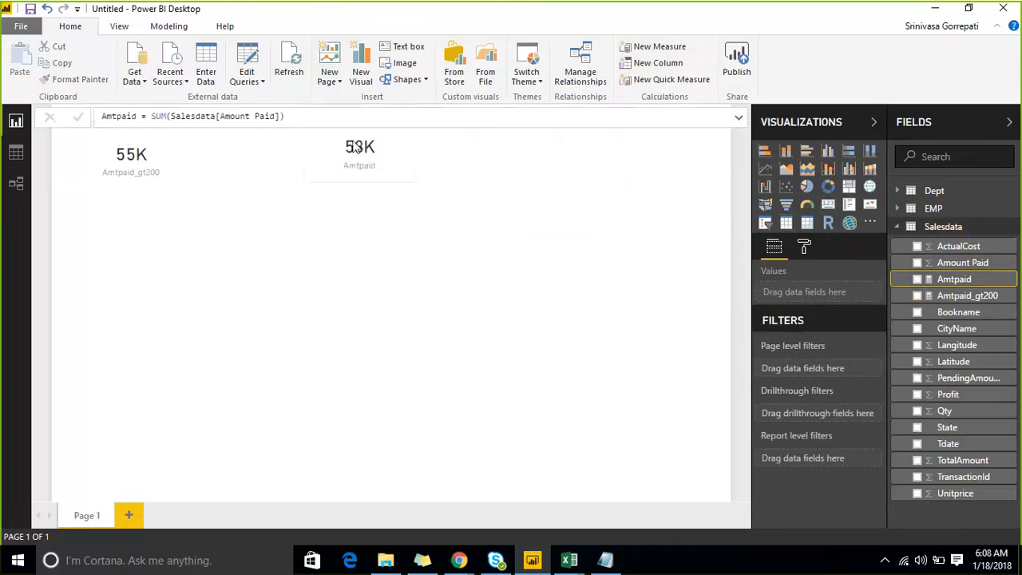
pyautogui.click(268, 235)
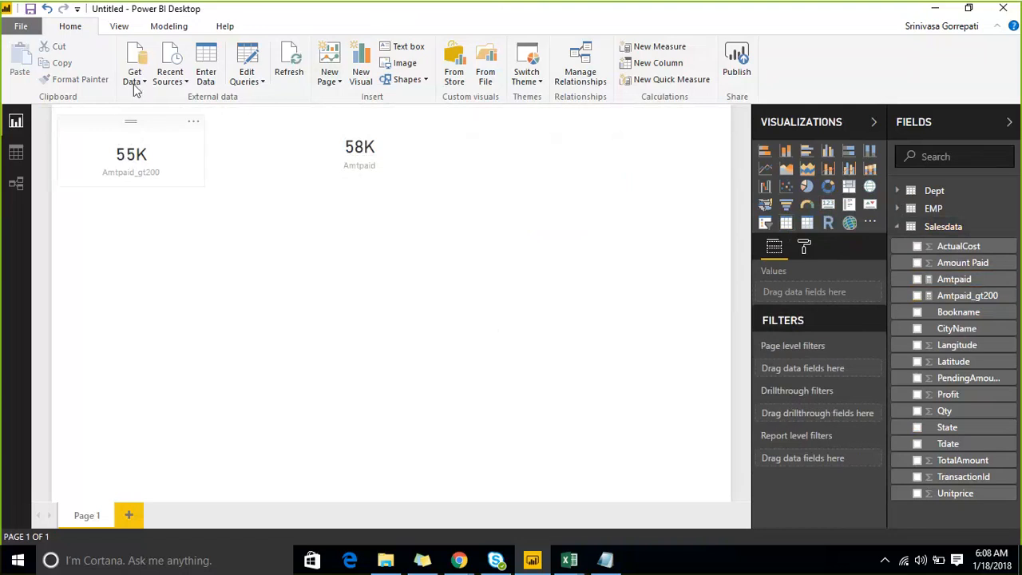
pyautogui.click(977, 296)
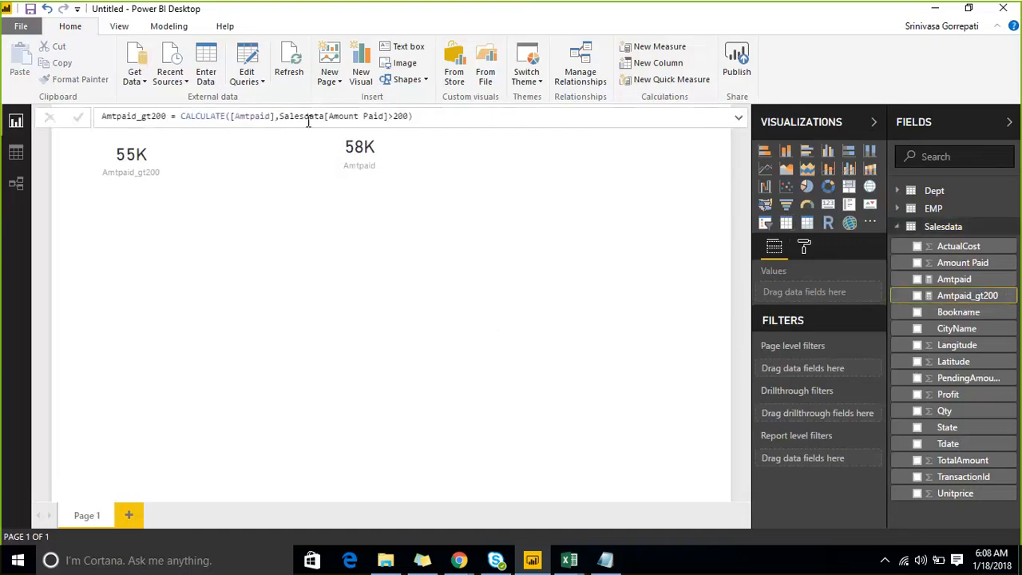
pyautogui.click(541, 271)
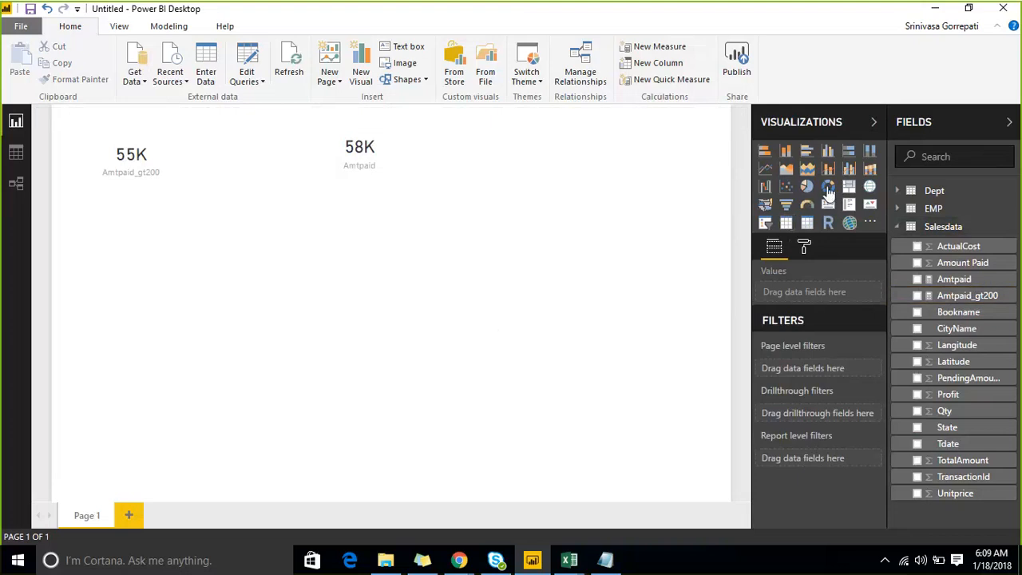
# - Add a donut chart of the Amtpaid measure by CityName and enlarge it
pyautogui.click(828, 188)
pyautogui.click(917, 329)
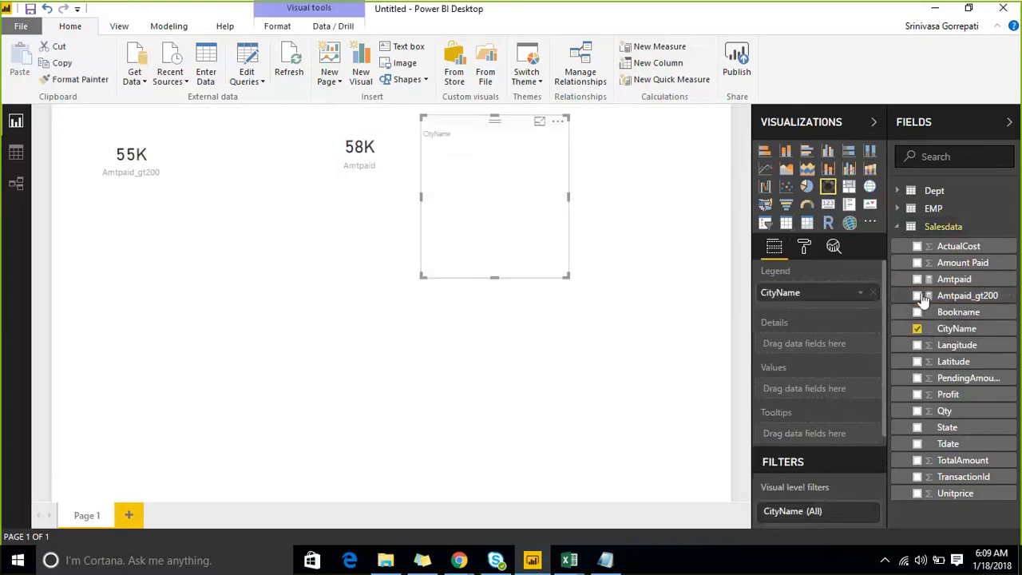
pyautogui.click(917, 279)
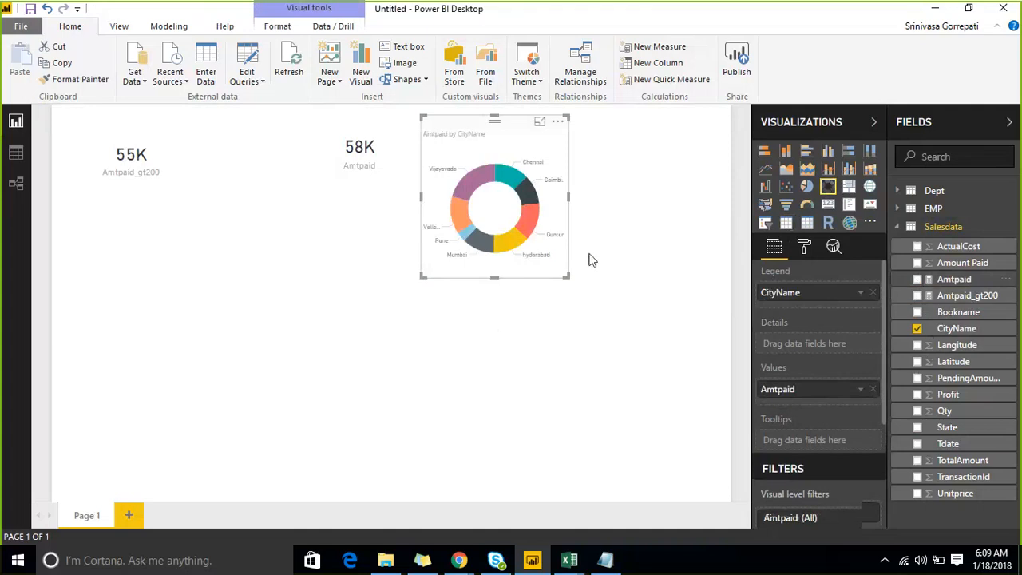
pyautogui.moveTo(562, 278); pyautogui.dragTo(685, 331)
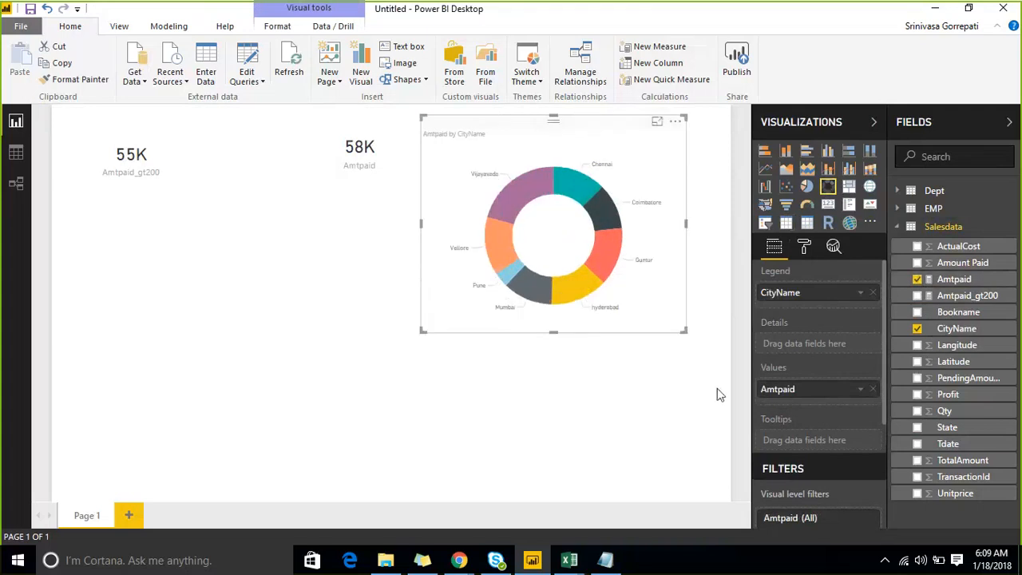
# - Apply a visual level filter to the donut chart so that Amtpaid is greater than 200
pyautogui.scroll(-3, 803, 346)
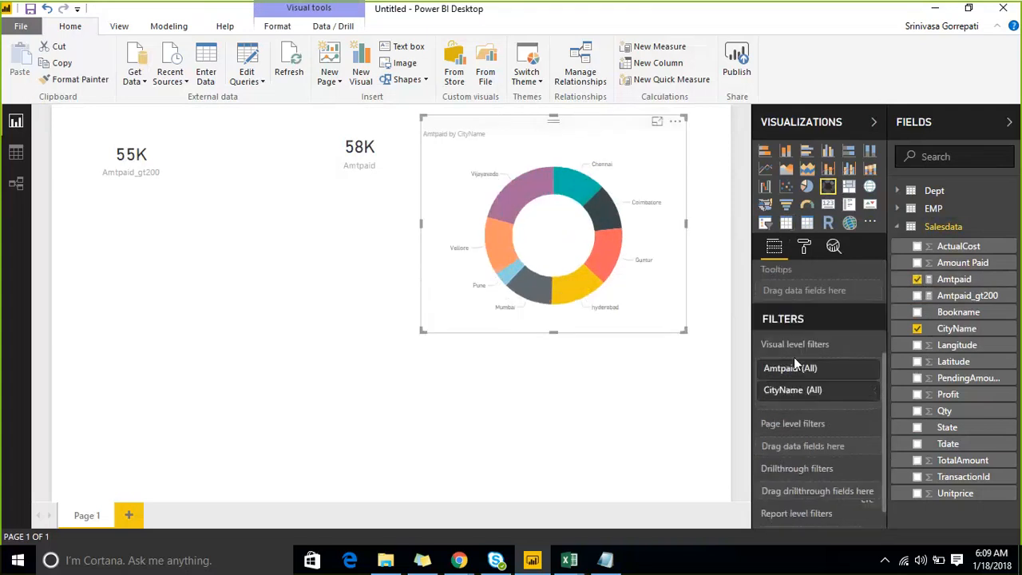
pyautogui.click(863, 369)
pyautogui.scroll(-3, 817, 411)
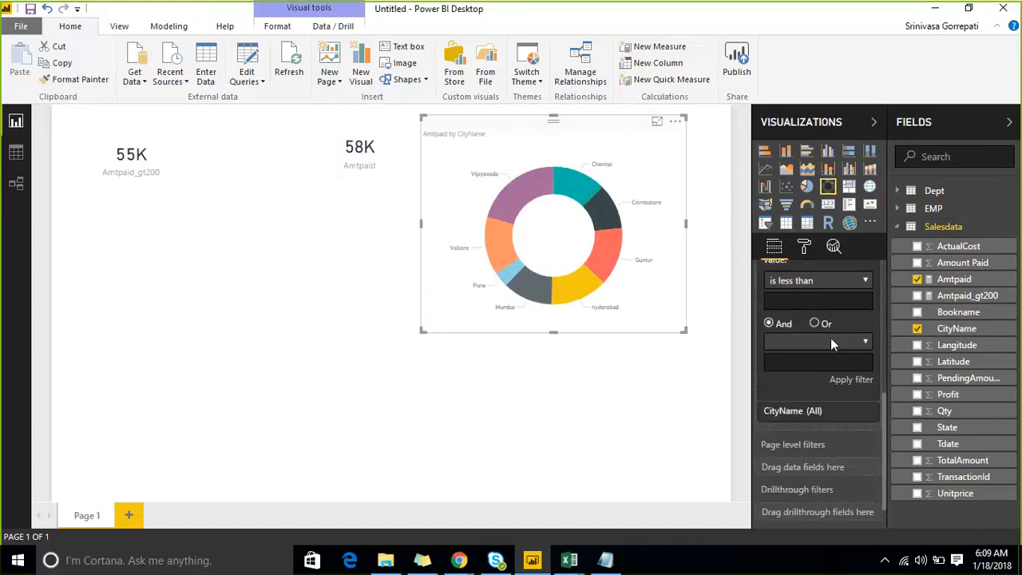
pyautogui.click(831, 279)
pyautogui.click(799, 321)
pyautogui.click(814, 304)
pyautogui.write('200')
# - Convert the filtered donut chart to a table and move it farther from the Amtpaid card
pyautogui.click(787, 224)
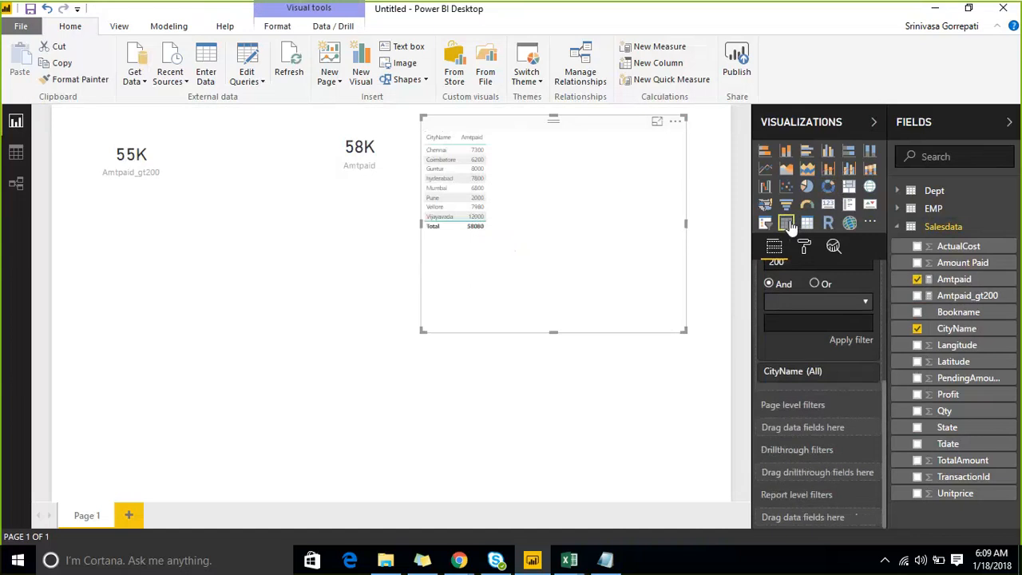
pyautogui.scroll(3, 800, 365)
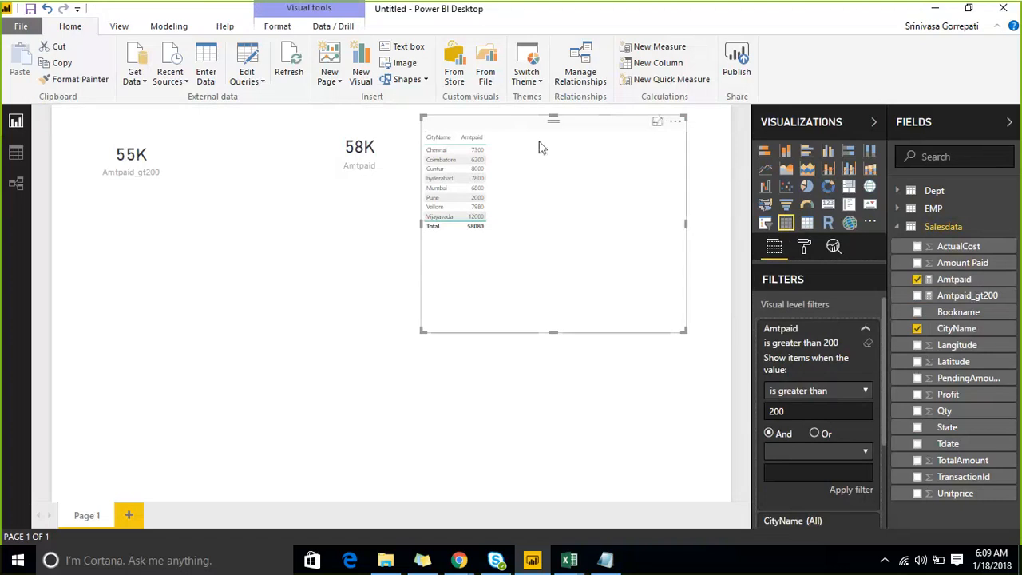
pyautogui.moveTo(551, 122); pyautogui.dragTo(597, 125)
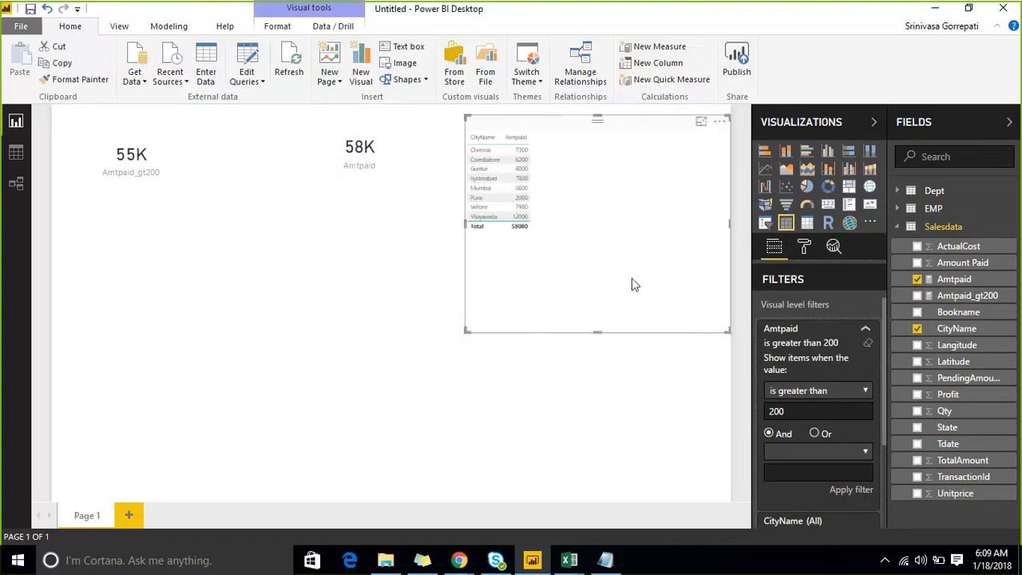
# - Delete the table of Amtpaid by CityName and select the Amtpaid_gt200 card
pyautogui.press('Delete')
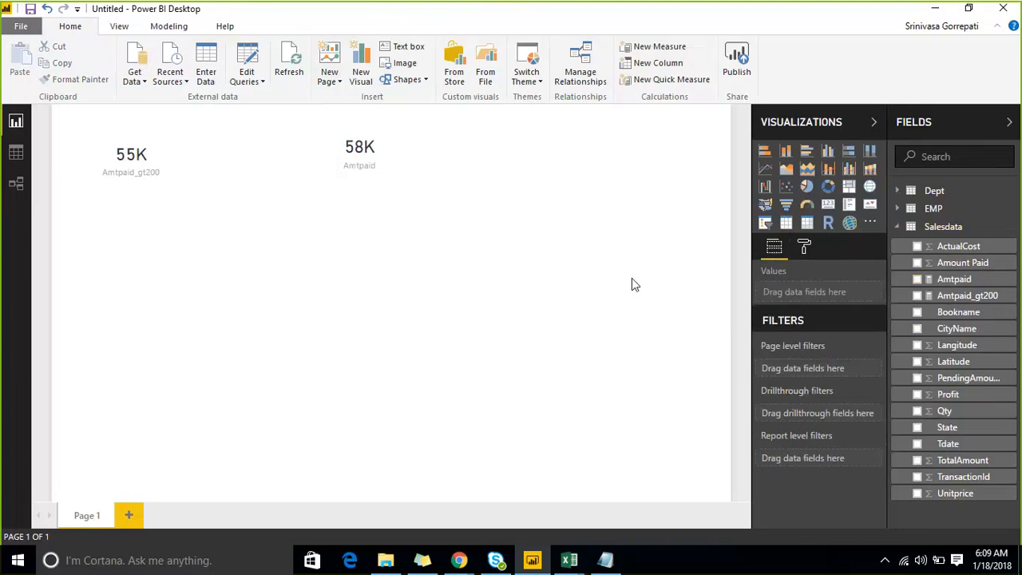
pyautogui.click(128, 137)
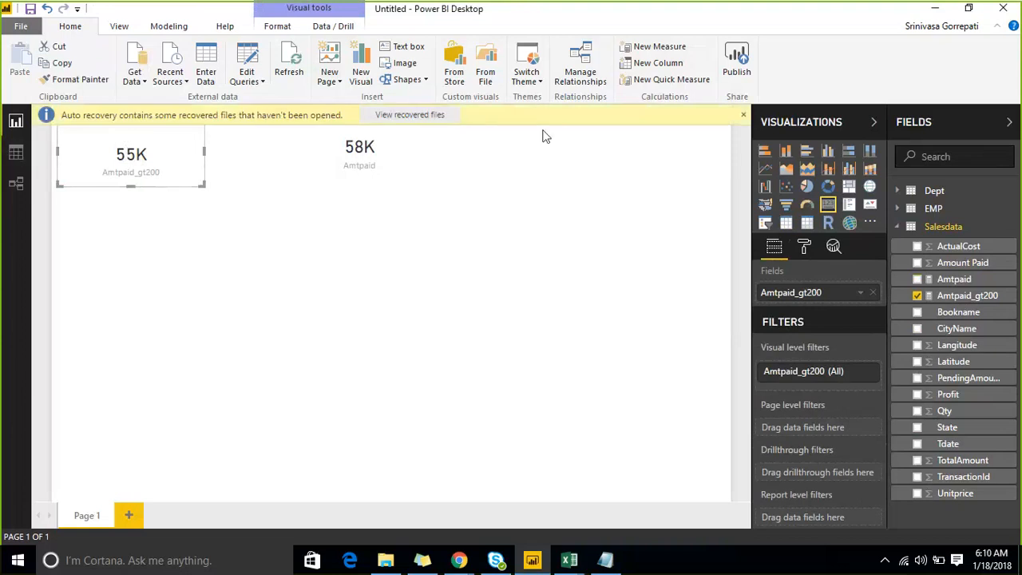
# - Dismiss the auto recovery notice and copy the entire Salesdata table from the data view
pyautogui.click(744, 115)
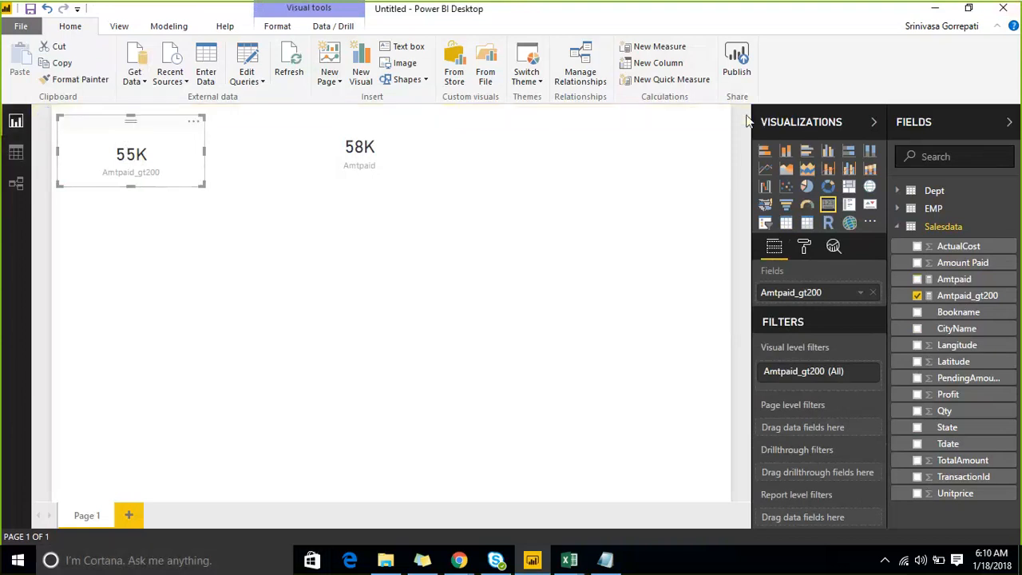
pyautogui.click(16, 152)
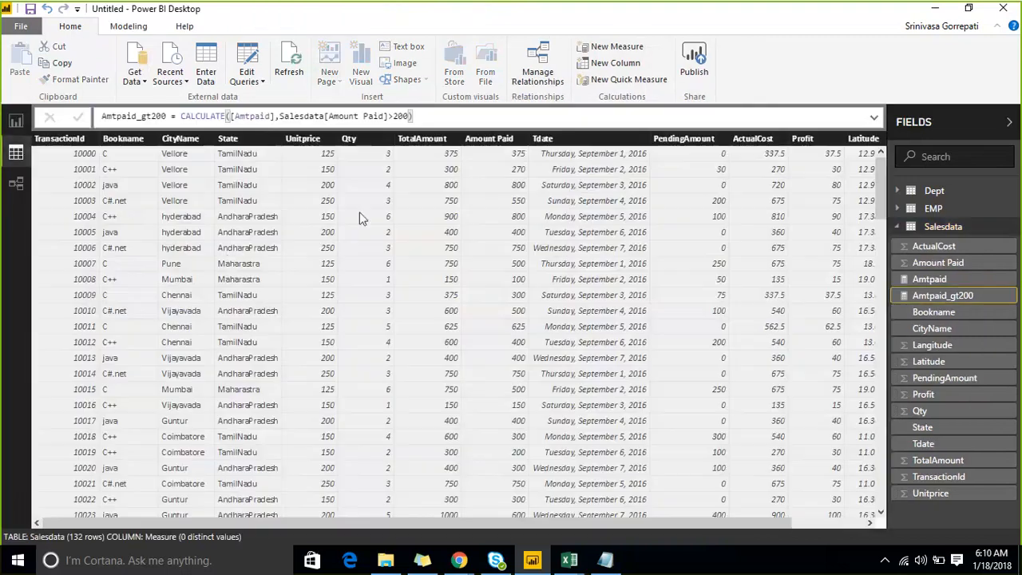
pyautogui.click(124, 139)
pyautogui.rightClick(125, 142)
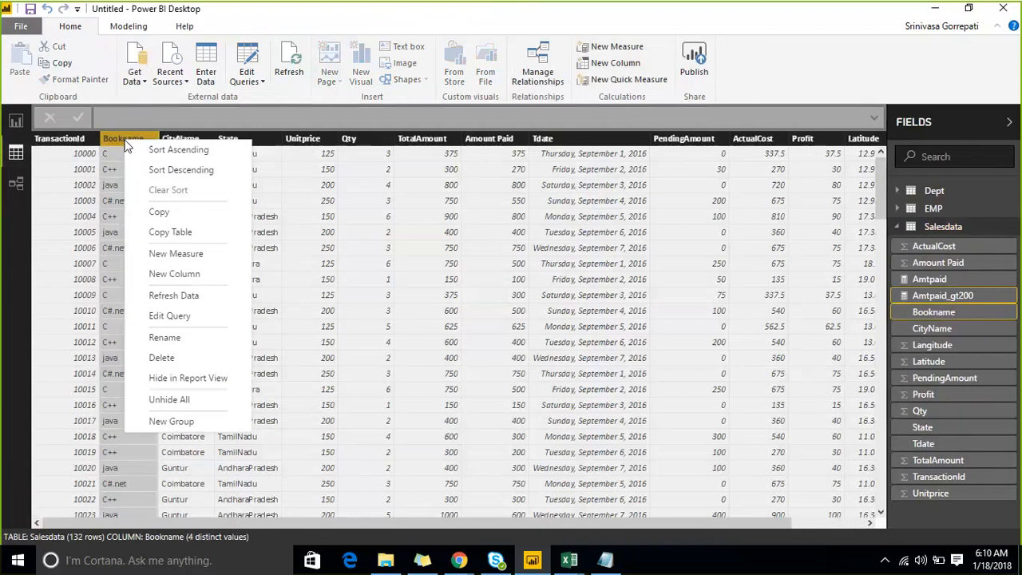
pyautogui.click(212, 232)
# - Switch to the factinternetsales workbook in Excel and paste the copied table at cell A1 of Sheet3
pyautogui.moveTo(573, 562)
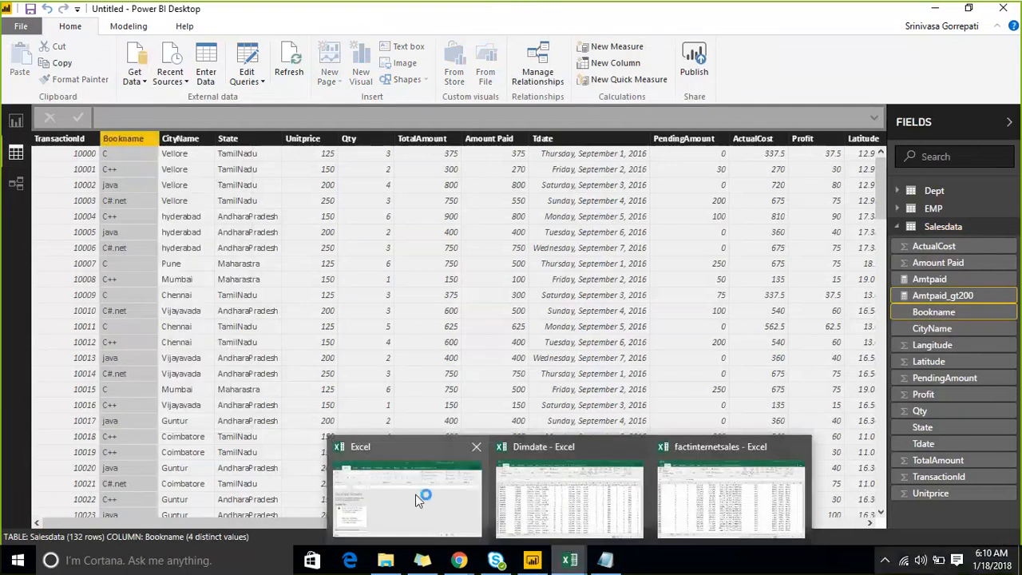
pyautogui.click(697, 498)
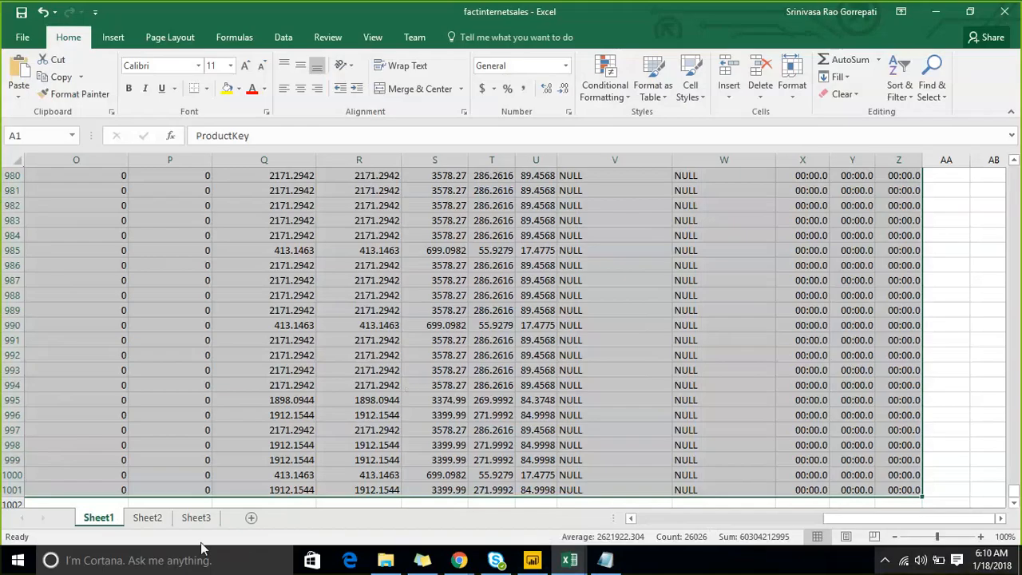
pyautogui.click(198, 517)
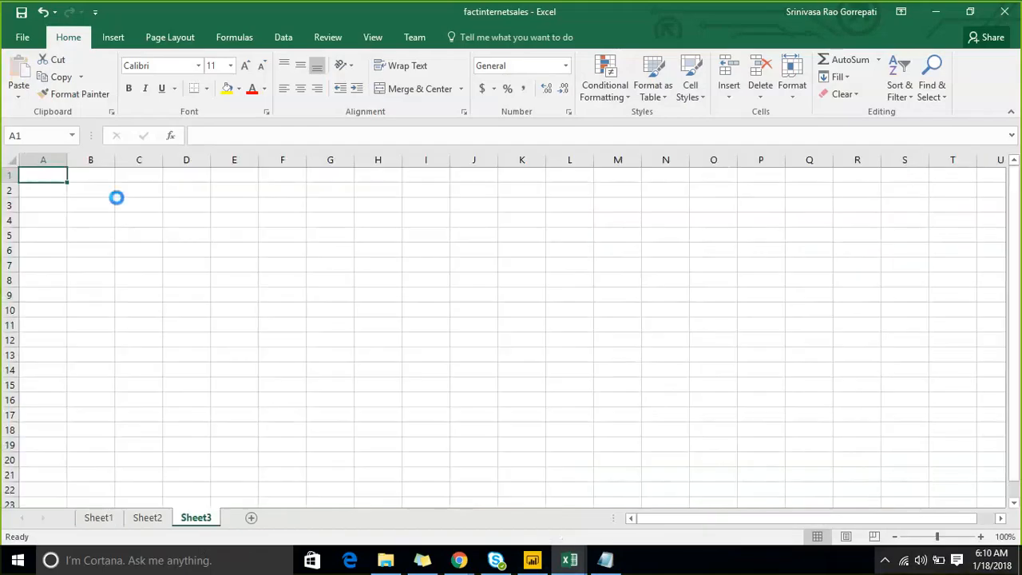
pyautogui.hotkey('ctrl', 'v')
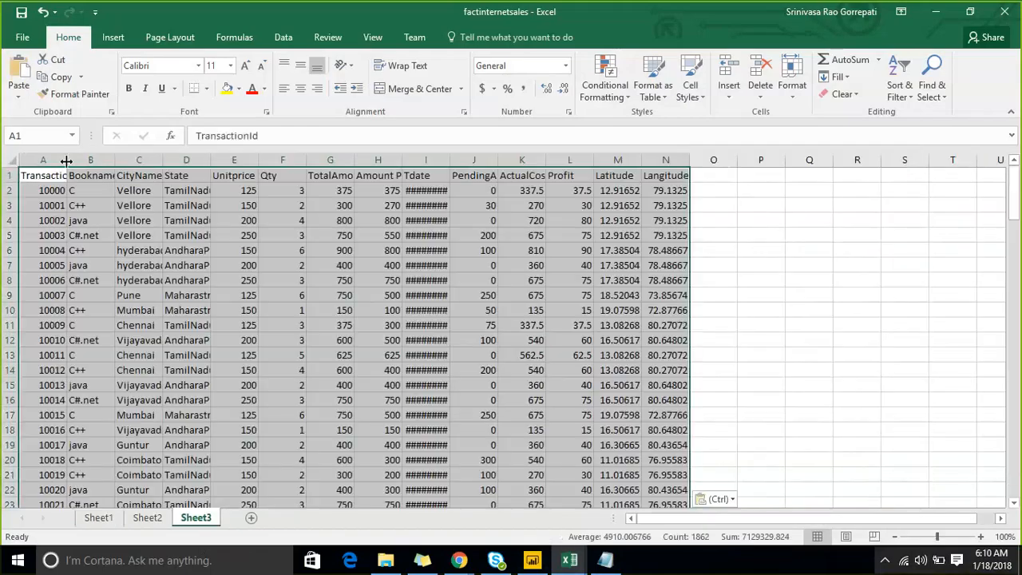
# - Autofit the TransactionId and Tdate columns and turn on filtering for the header row
pyautogui.doubleClick(66, 161)
pyautogui.click(11, 176)
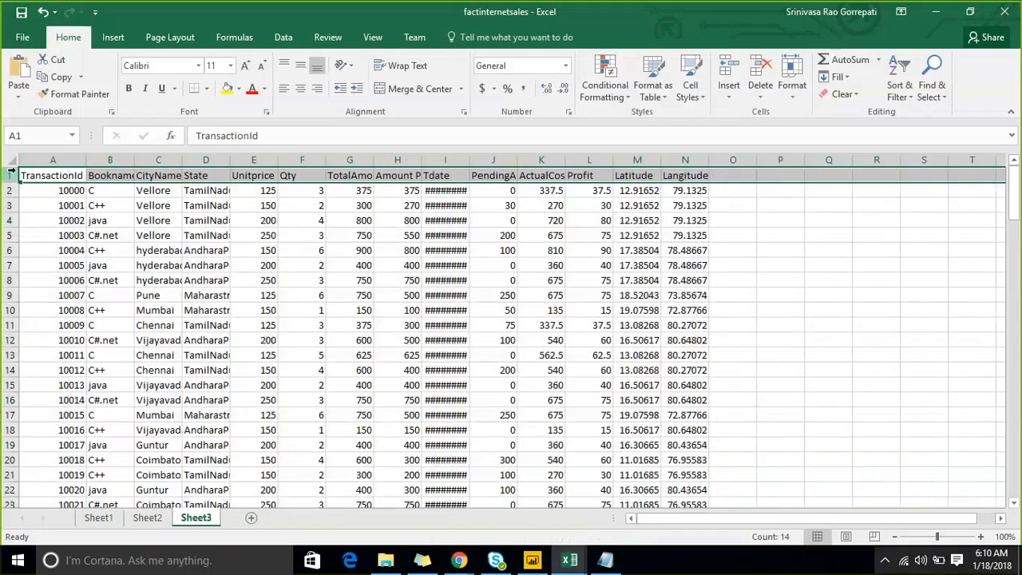
pyautogui.doubleClick(470, 160)
pyautogui.click(900, 88)
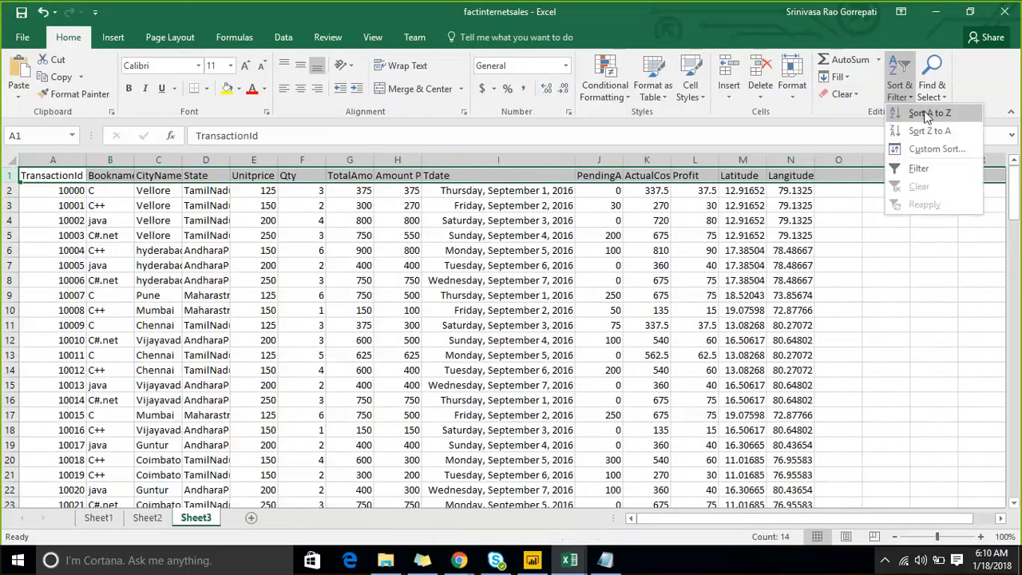
pyautogui.click(919, 169)
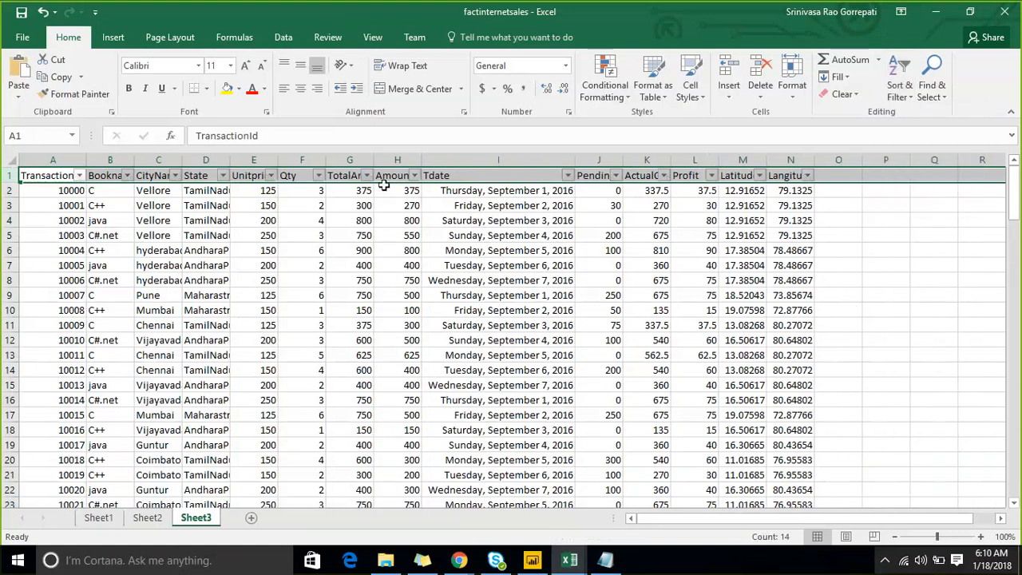
# - Filter the Amount Paid column to values greater than 200 and select the column to check its sum
pyautogui.click(414, 176)
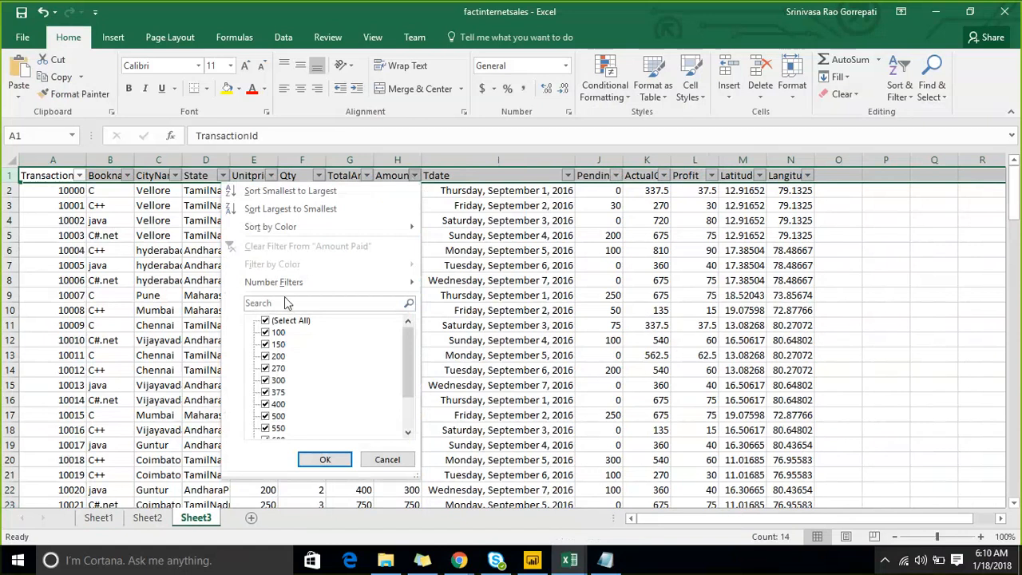
pyautogui.moveTo(392, 290)
pyautogui.click(472, 320)
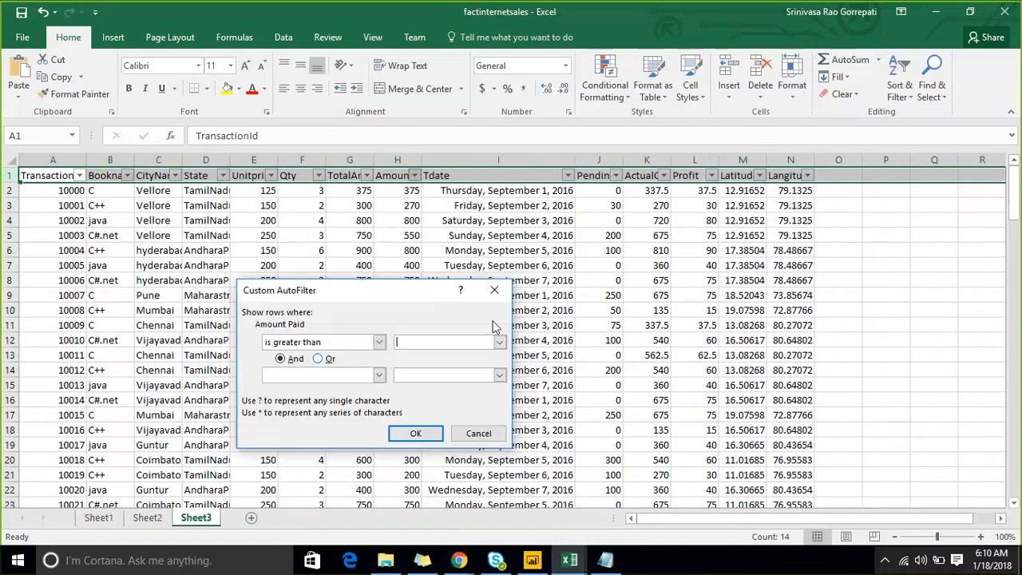
pyautogui.write('200')
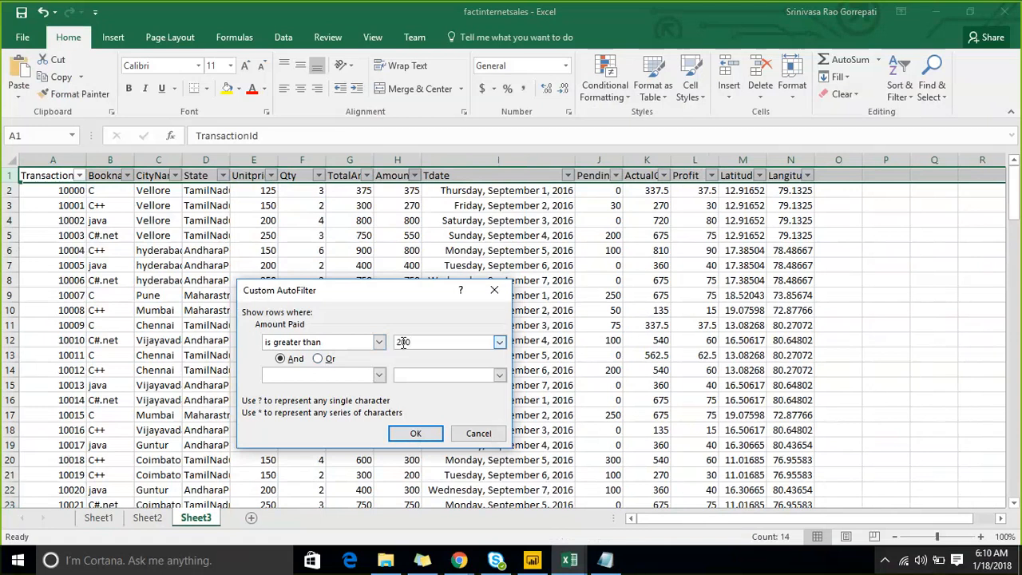
pyautogui.click(409, 431)
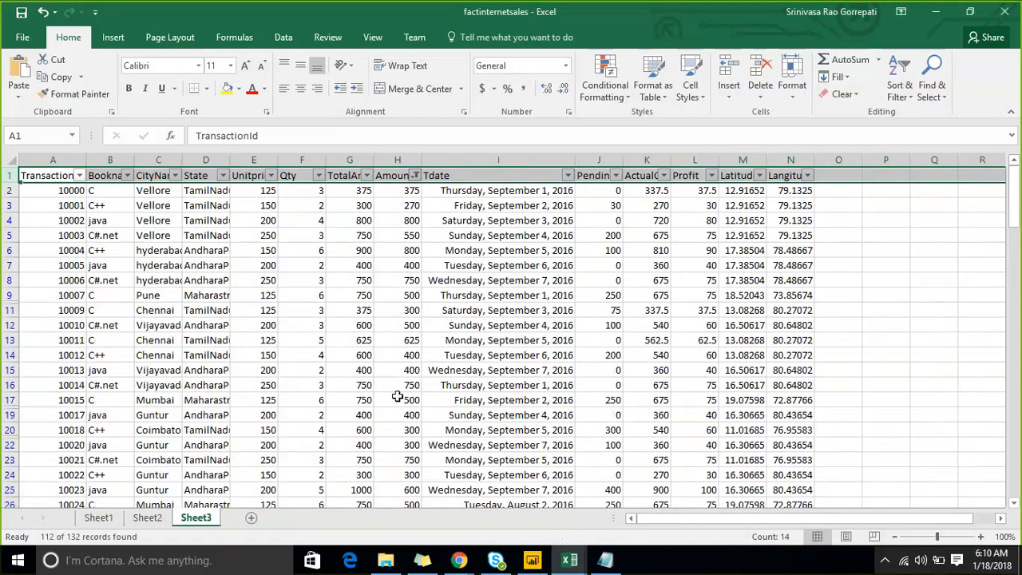
pyautogui.click(882, 250)
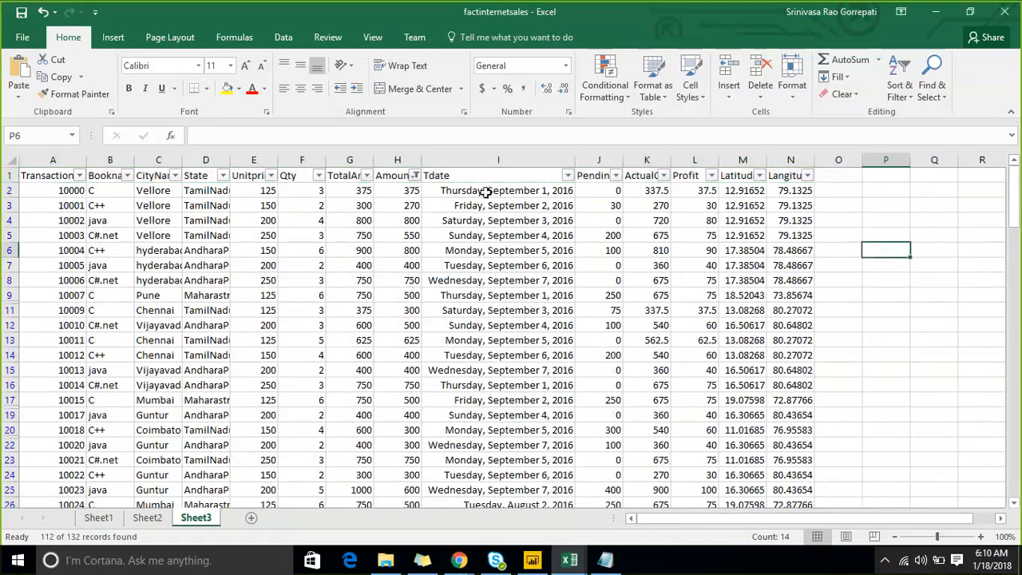
pyautogui.click(397, 160)
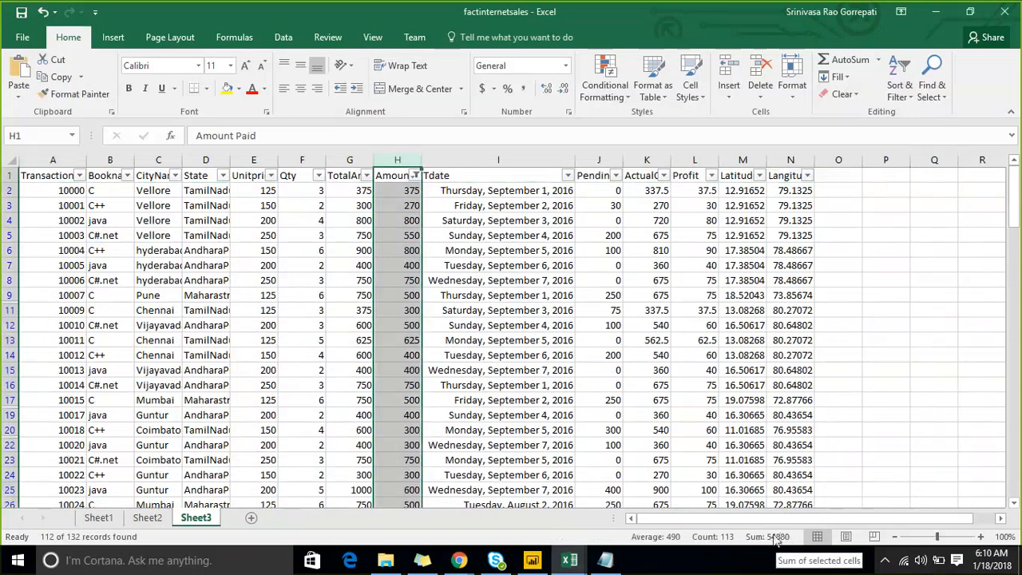
# - Switch back to the Power BI Desktop report view, dismiss the auto recovery notice and deselect the Amtpaid_gt200 card
pyautogui.click(925, 16)
pyautogui.click(643, 325)
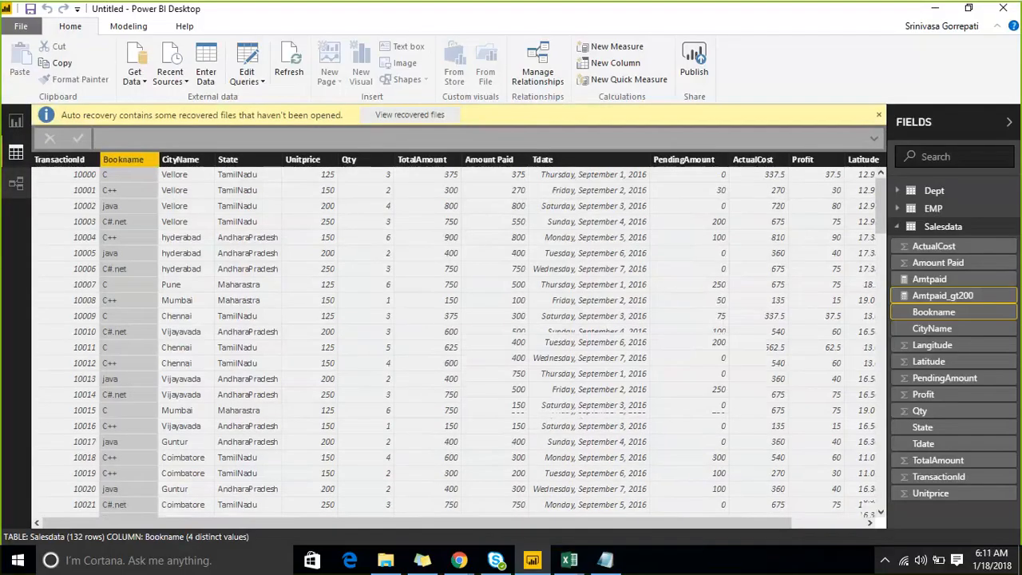
pyautogui.click(15, 123)
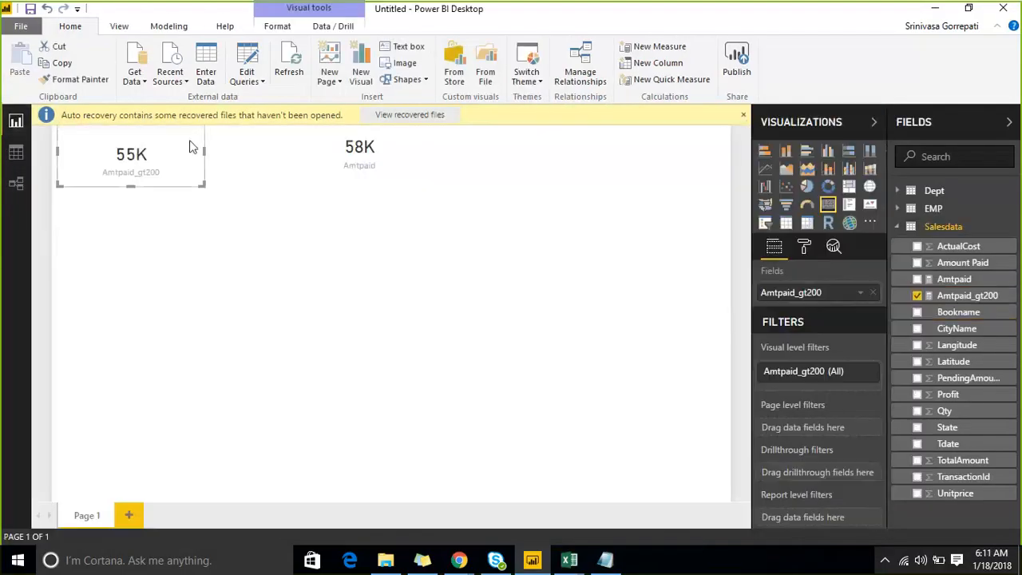
pyautogui.click(741, 115)
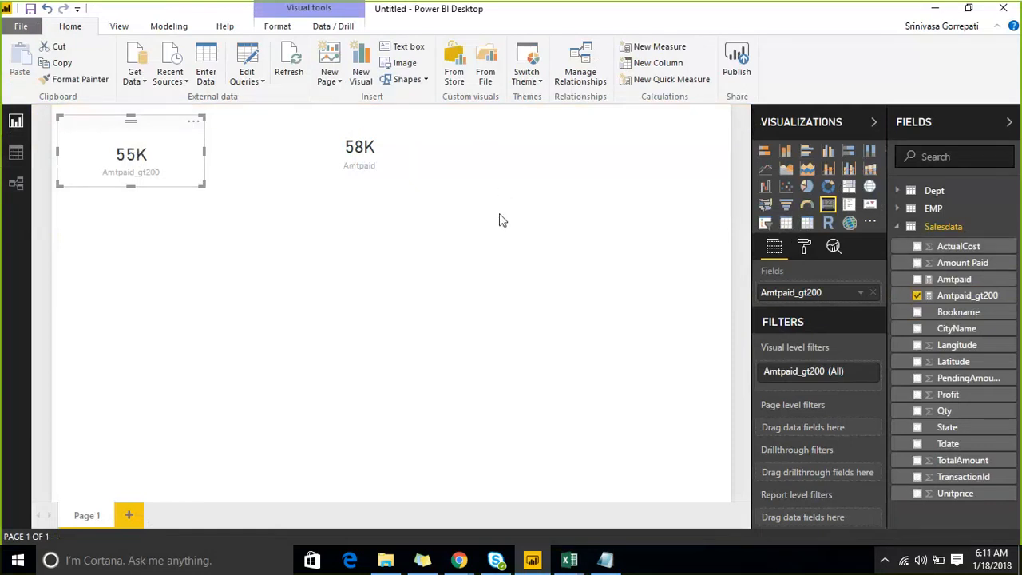
pyautogui.click(418, 192)
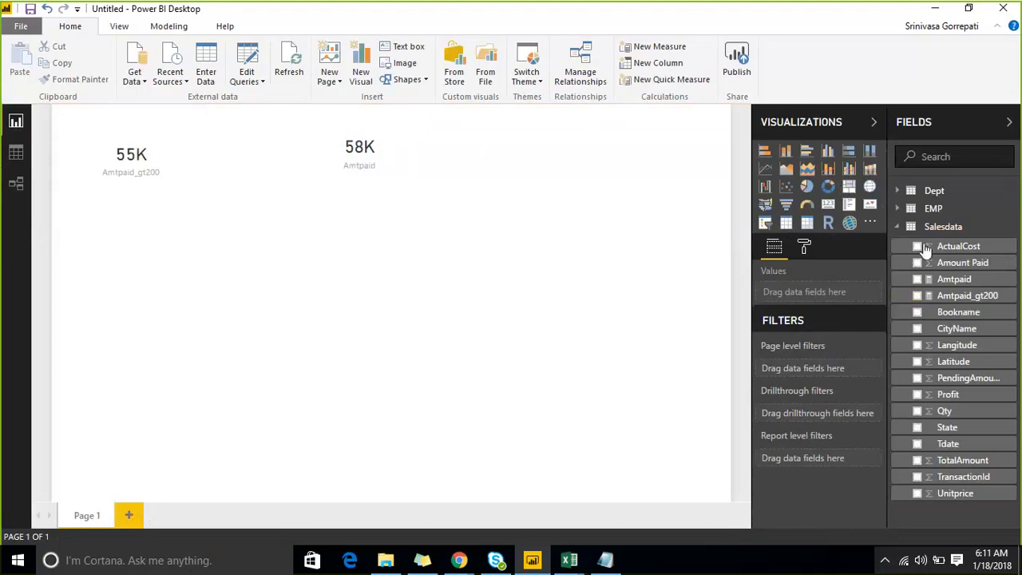
# - Examine the Amtpaid_gt200 measure formula, highlighting its filter argument Salesdata[Amount Paid]>200
pyautogui.click(981, 299)
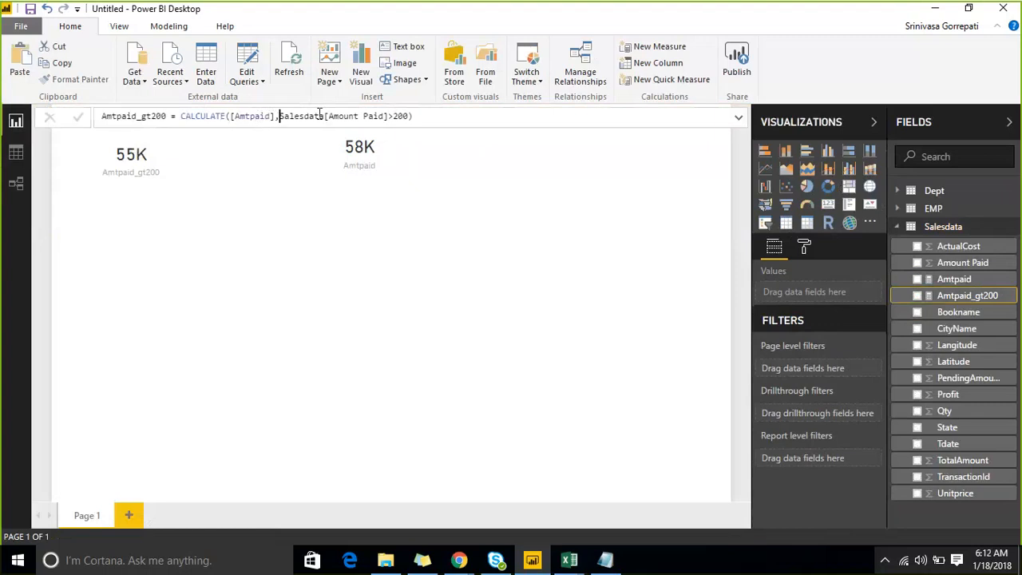
pyautogui.moveTo(278, 115); pyautogui.dragTo(409, 116)
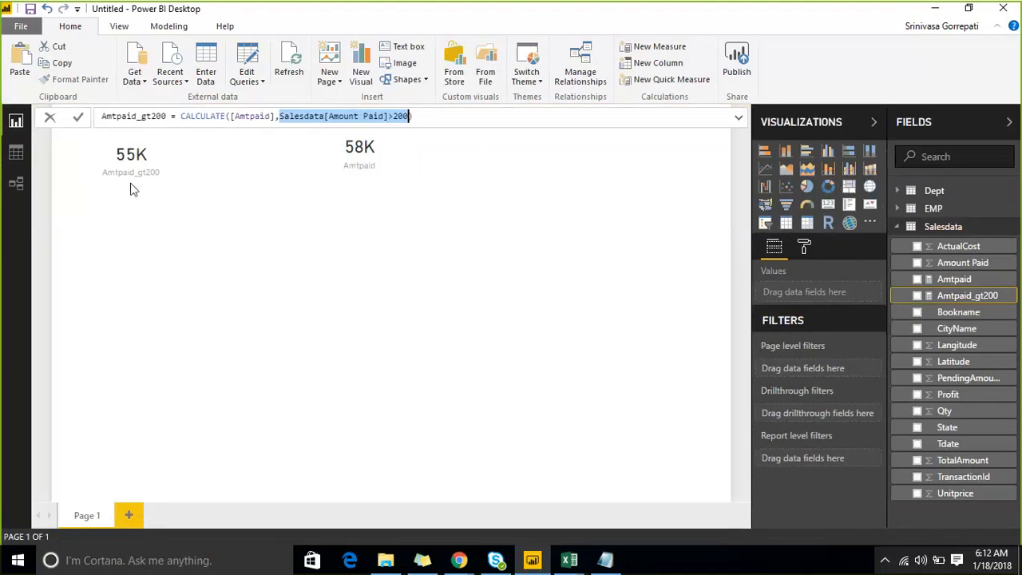
pyautogui.click(135, 287)
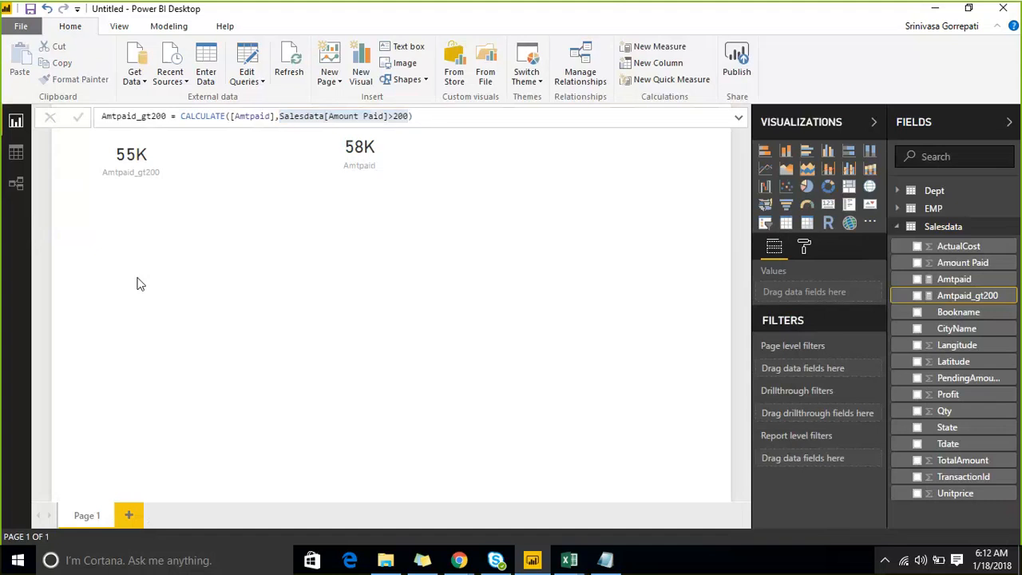
pyautogui.moveTo(897, 524); pyautogui.dragTo(735, 110)
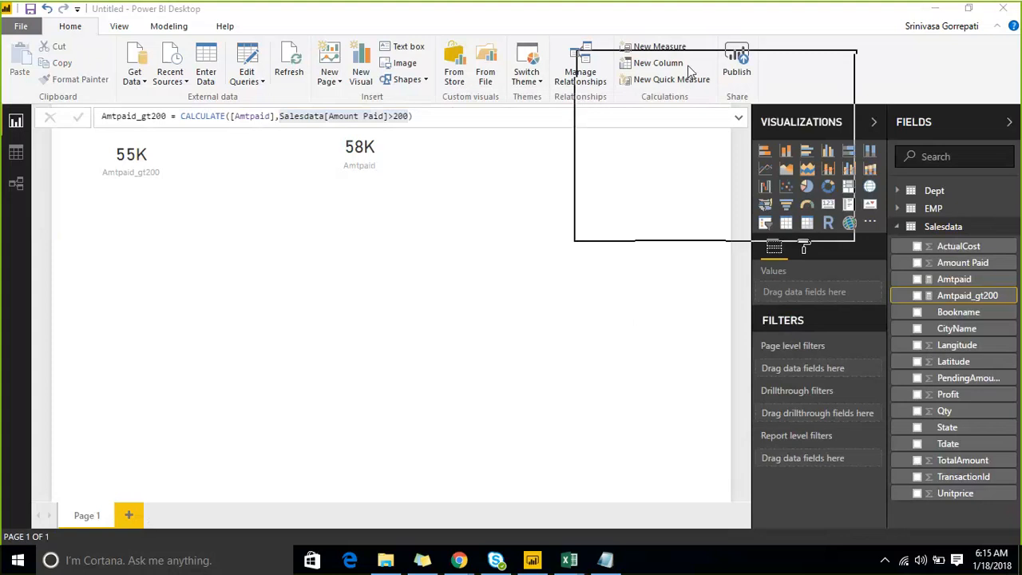
# - Insert an AND function around the Salesdata[Amount Paid]>200 filter in the Amtpaid_gt200 formula, with a comma ready for a second condition
pyautogui.click(283, 118)
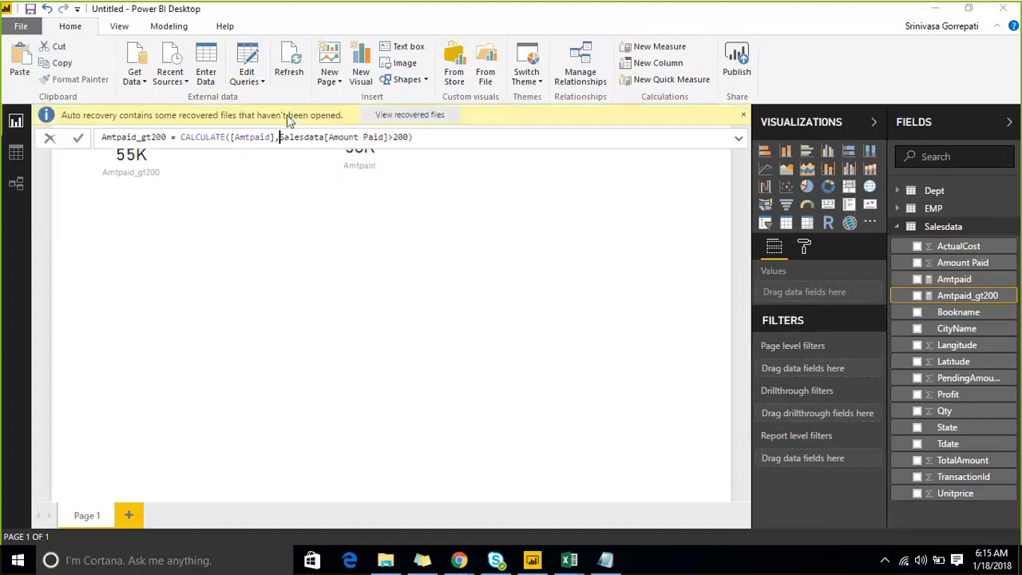
pyautogui.click(281, 137)
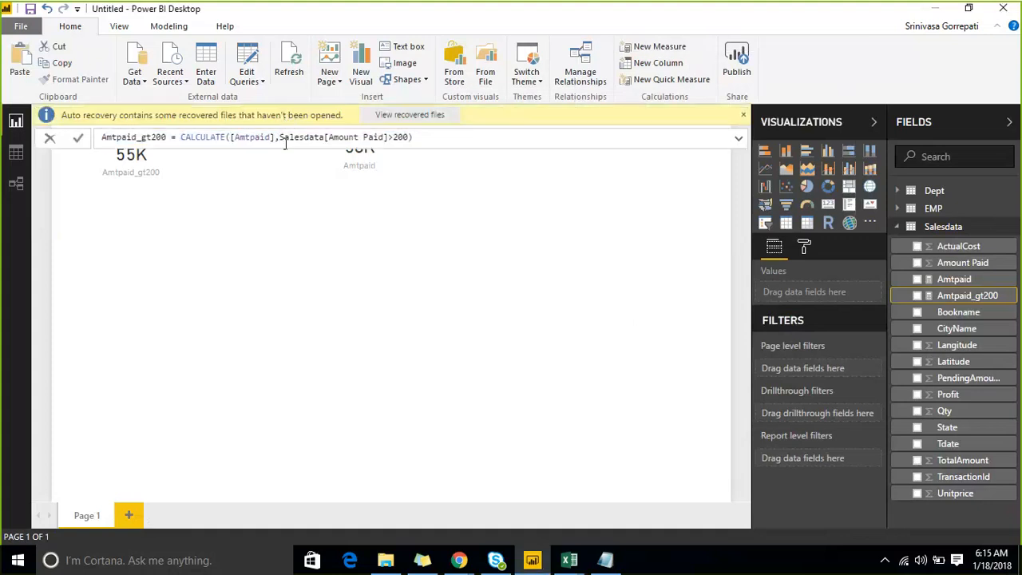
pyautogui.write('And')
pyautogui.press('Tab')
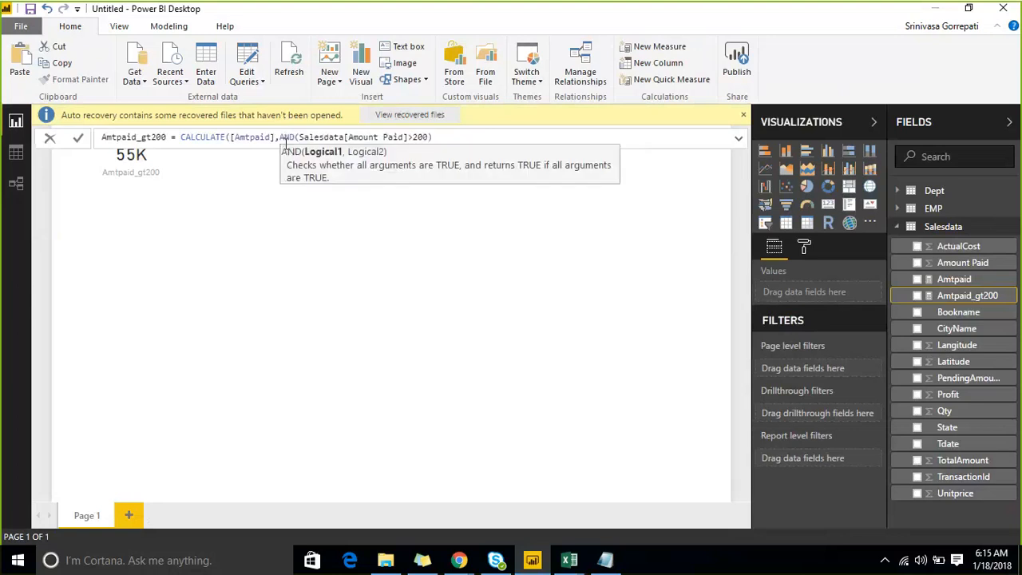
pyautogui.press('Right')
pyautogui.press('Right')
pyautogui.press('Right')
pyautogui.press('Right')
pyautogui.press('Right')
pyautogui.press('Right')
pyautogui.press('Right')
pyautogui.press('Right')
pyautogui.press('Right')
pyautogui.press('Right')
pyautogui.press('Right')
pyautogui.press('Right')
pyautogui.press('Right')
pyautogui.press('Right')
pyautogui.press('End')
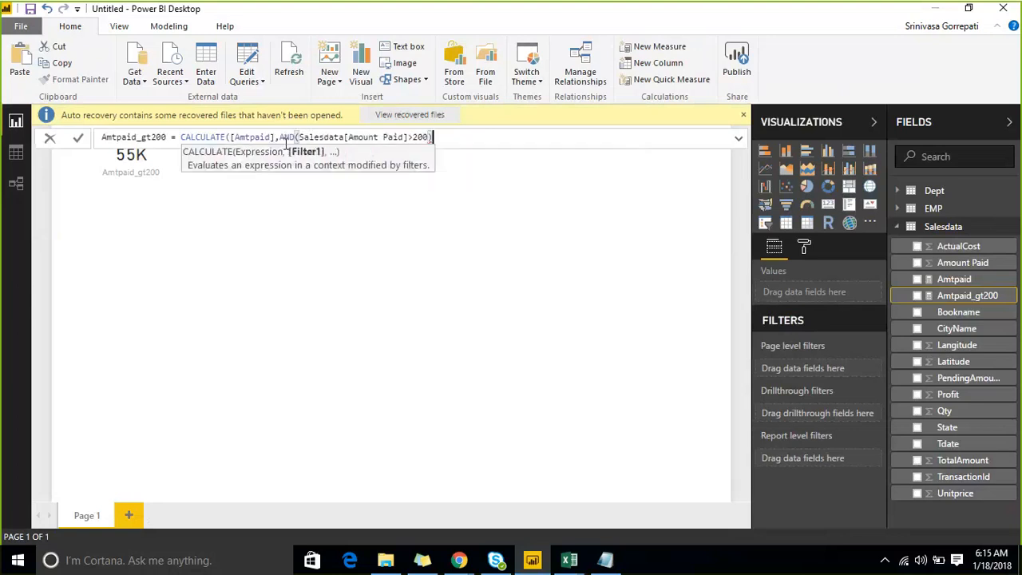
pyautogui.press('Left')
pyautogui.write(',')
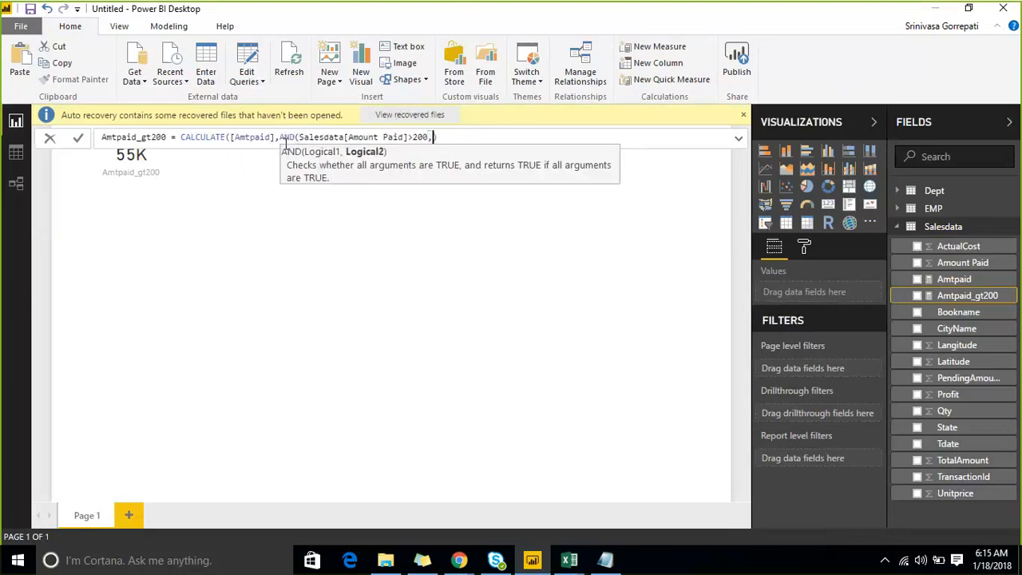
pyautogui.write('city')
# - Try to commit the Amtpaid_gt200 formula with Salesdata[CityName]="Pune" as the second AND condition, closing both parentheses and leaving the formula bar
pyautogui.press('Tab')
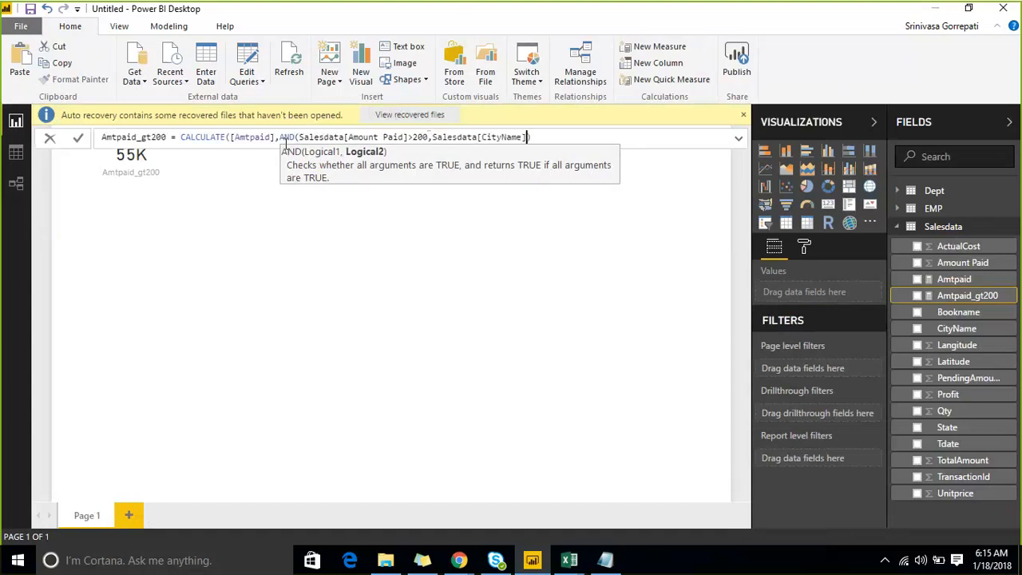
pyautogui.write('=""')
pyautogui.press('Left')
pyautogui.write('Pune')
pyautogui.press('End')
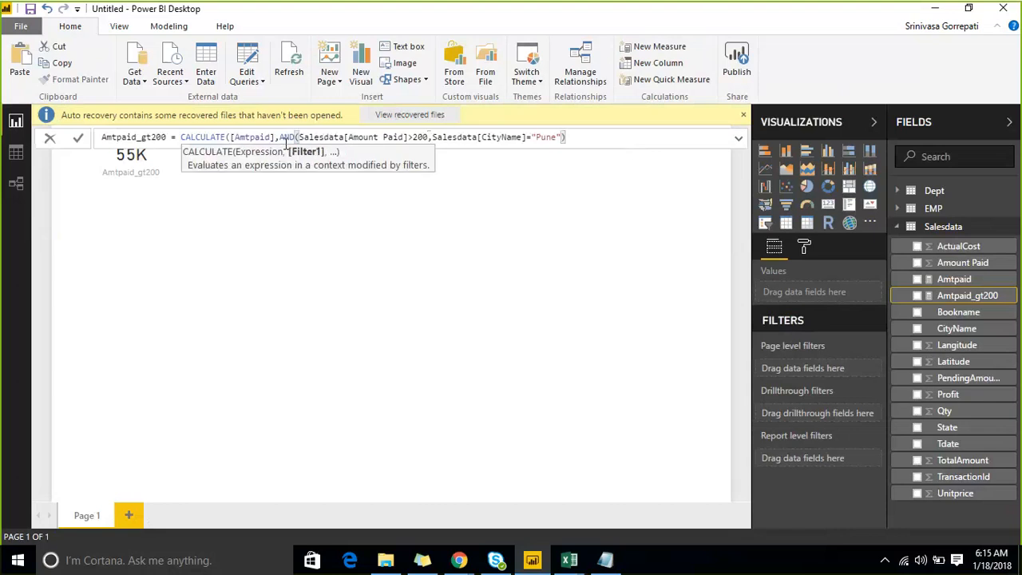
pyautogui.write('))')
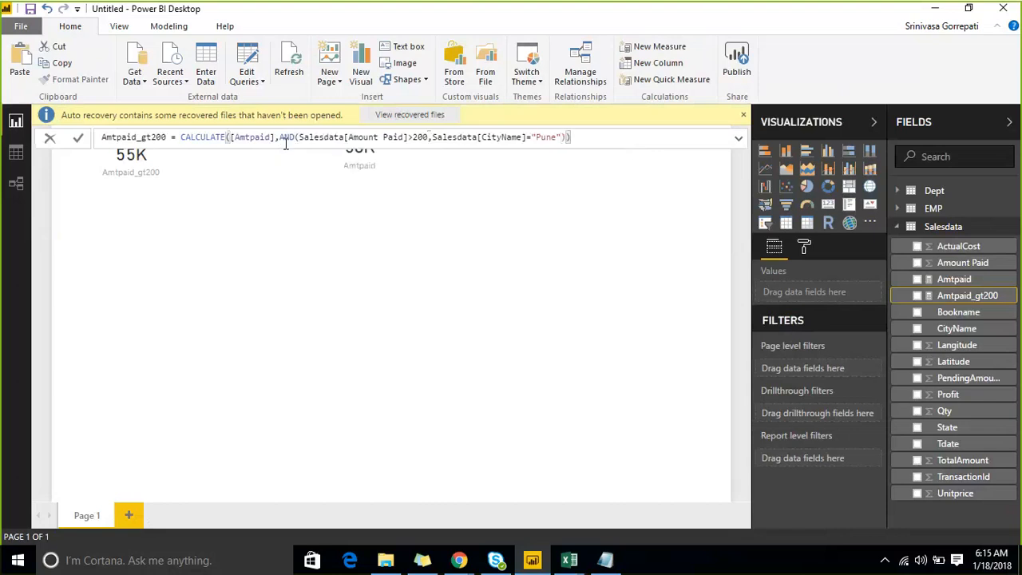
pyautogui.press('Return')
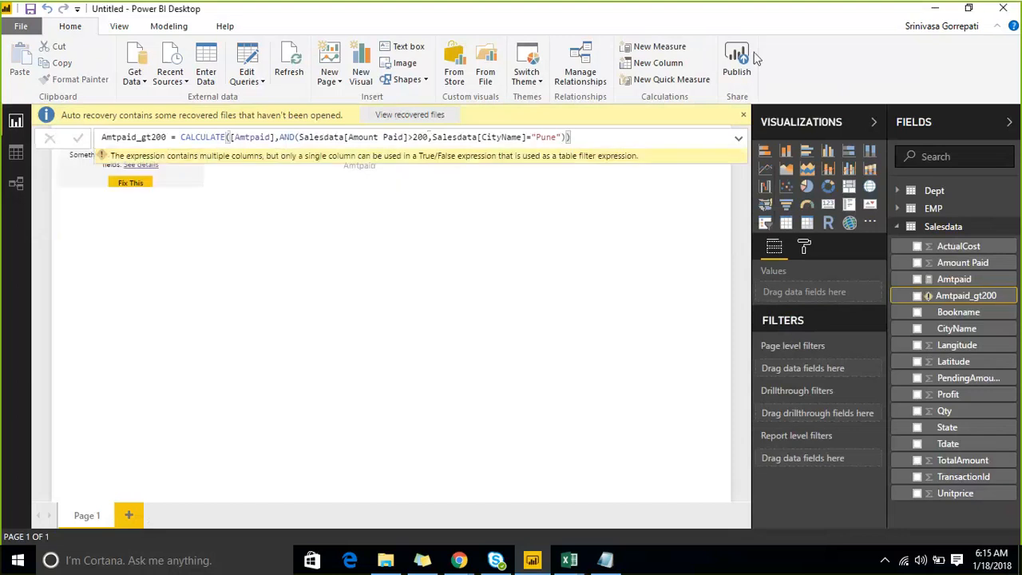
pyautogui.moveTo(756, 58); pyautogui.dragTo(1011, 347)
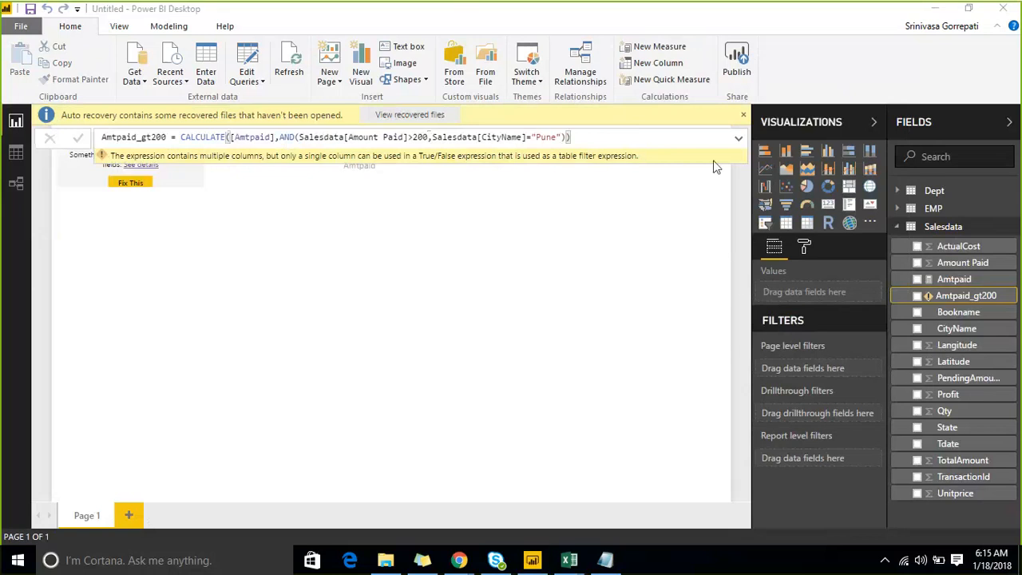
pyautogui.click(612, 198)
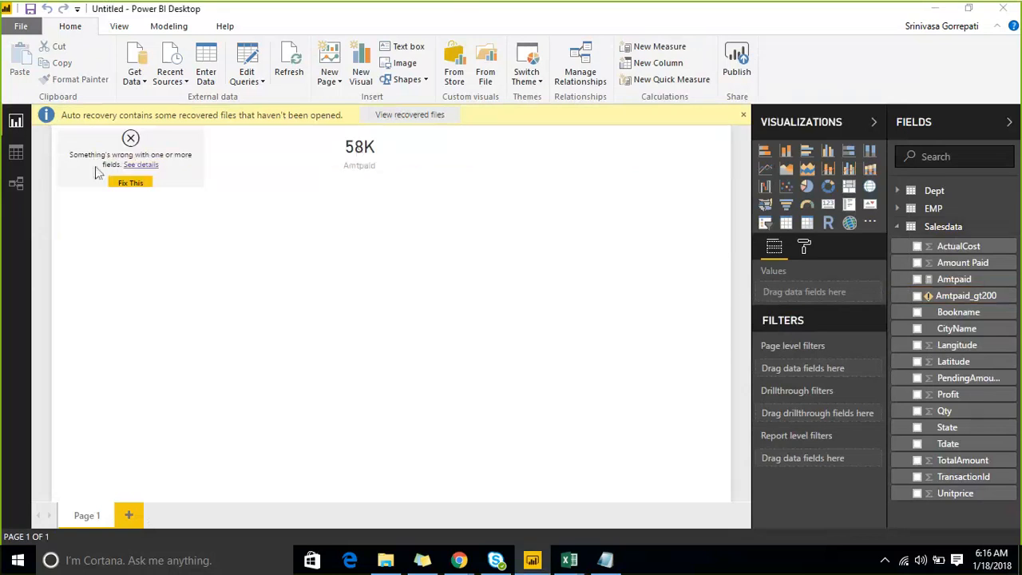
# - Read the error details of the broken Amtpaid_gt200 card, then close them and deselect the card
pyautogui.click(144, 165)
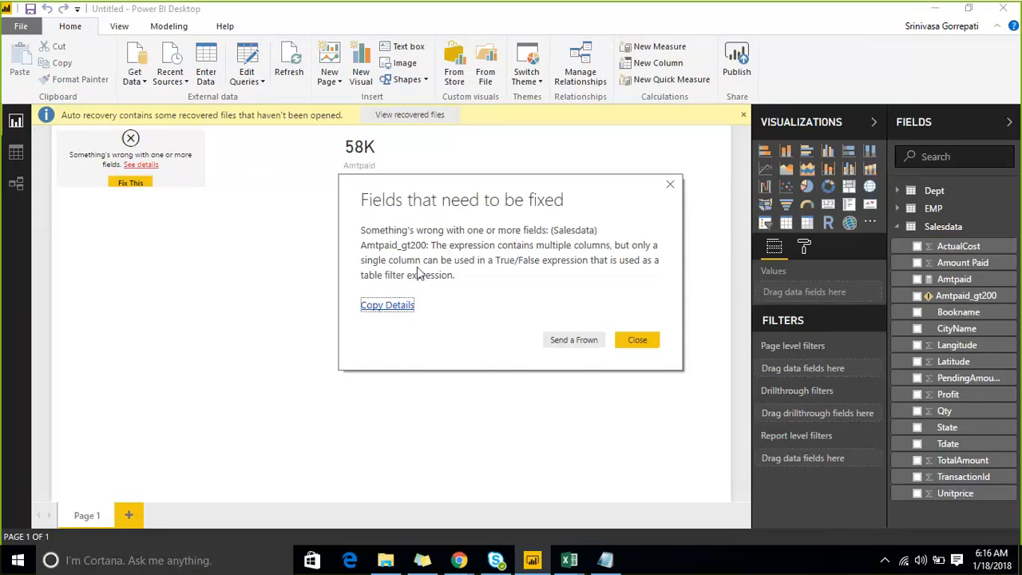
pyautogui.click(671, 187)
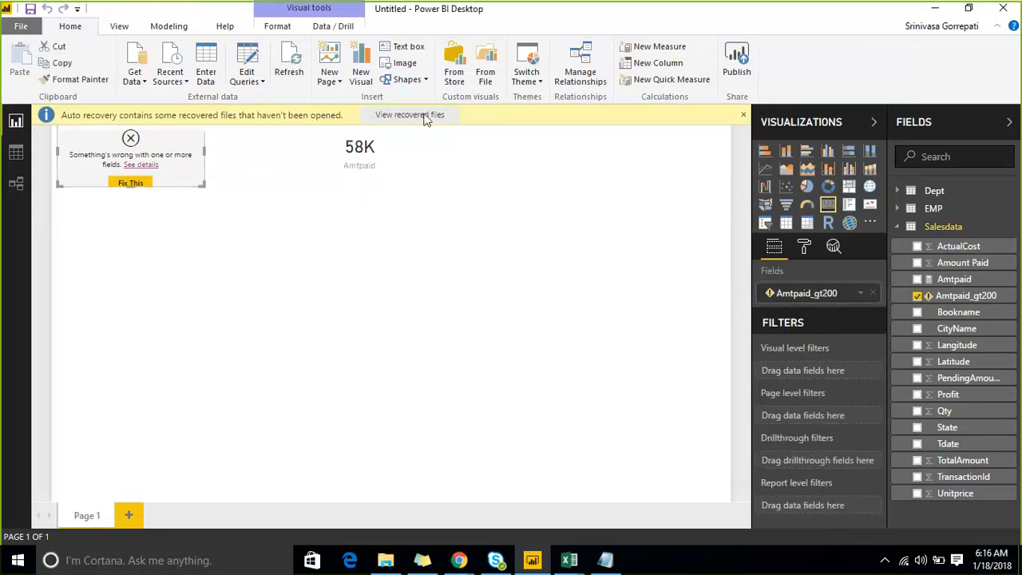
pyautogui.click(678, 238)
# - Remove the AND wrapper from the Amtpaid_gt200 formula, leaving the Amount Paid>200 and CityName="Pune" conditions as separate CALCULATE filters, and commit it
pyautogui.click(966, 296)
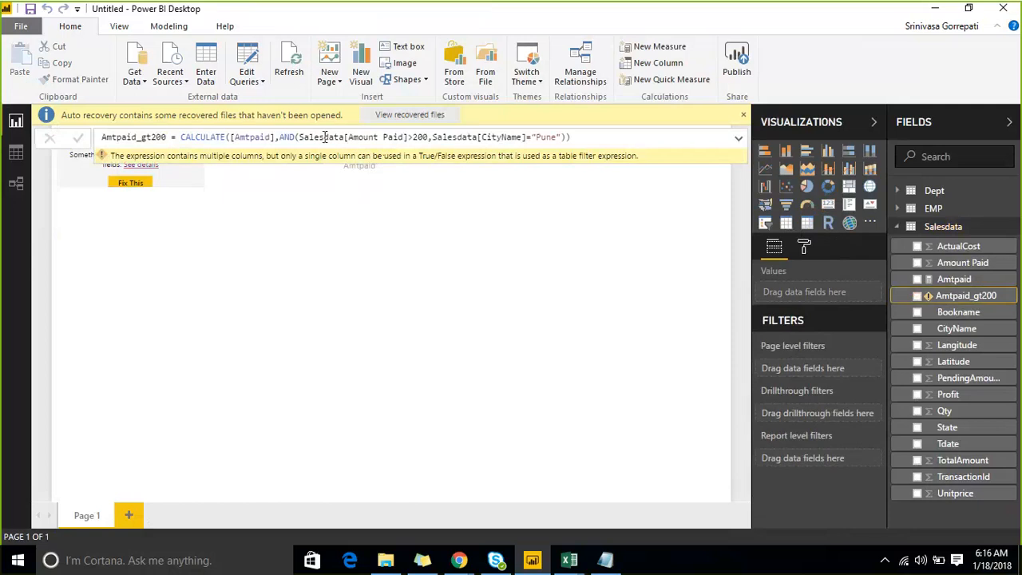
pyautogui.click(300, 136)
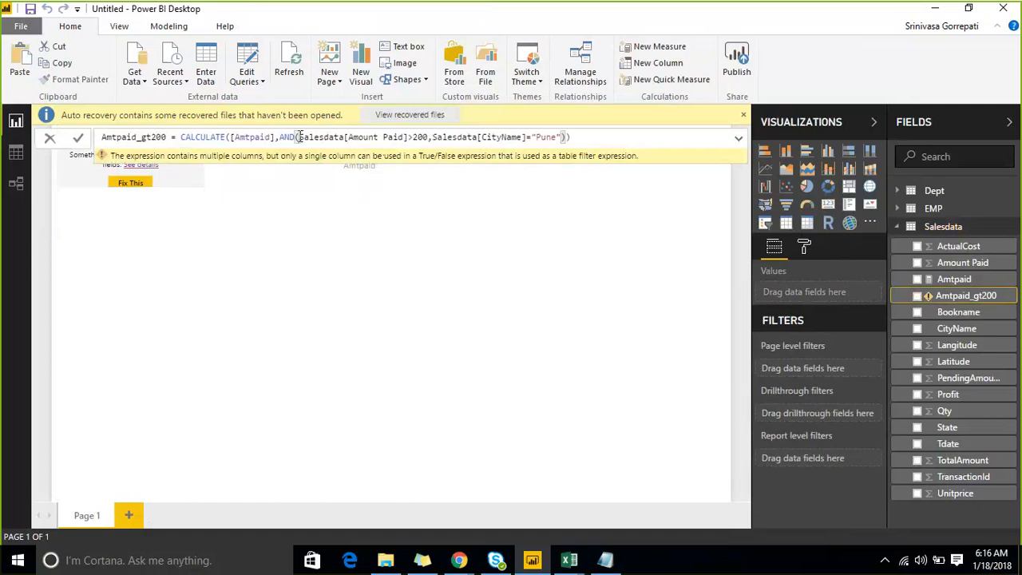
pyautogui.press('BackSpace')
pyautogui.press('BackSpace')
pyautogui.press('BackSpace')
pyautogui.press('BackSpace')
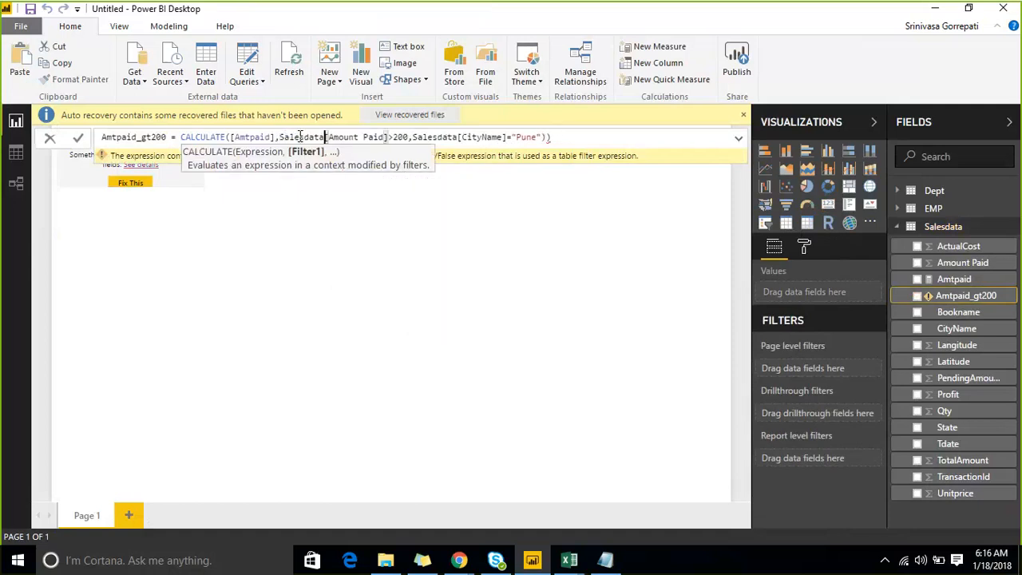
pyautogui.press('Right')
pyautogui.press('Right')
pyautogui.press('Right')
pyautogui.press('Right')
pyautogui.press('Right')
pyautogui.press('Right')
pyautogui.press('Right')
pyautogui.press('Right')
pyautogui.press('Right')
pyautogui.press('Right')
pyautogui.press('Right')
pyautogui.press('Right')
pyautogui.press('Right')
pyautogui.press('Right')
pyautogui.press('Right')
pyautogui.press('Right')
pyautogui.press('Right')
pyautogui.press('Right')
pyautogui.press('Right')
pyautogui.press('Right')
pyautogui.press('BackSpace')
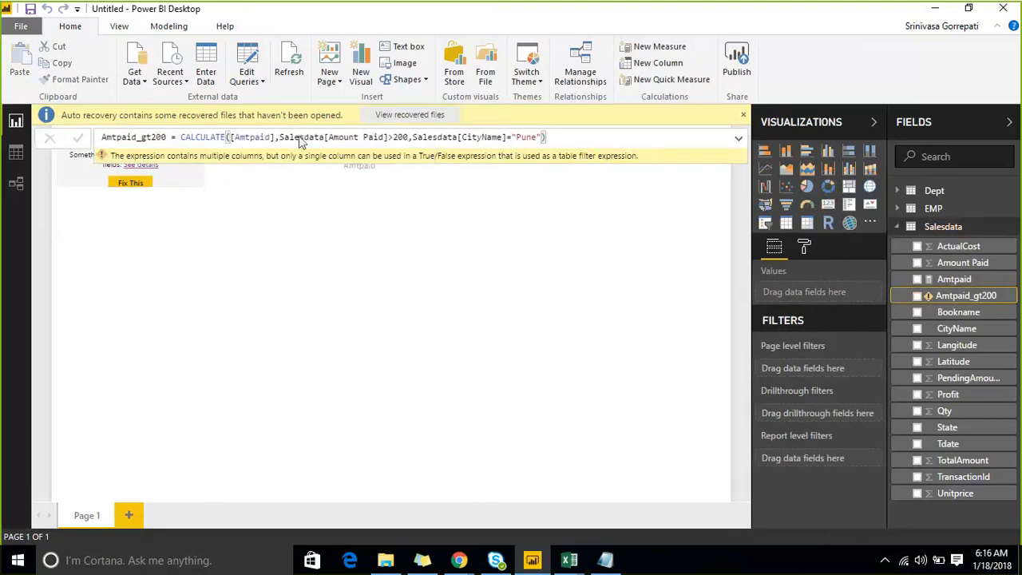
pyautogui.press('Return')
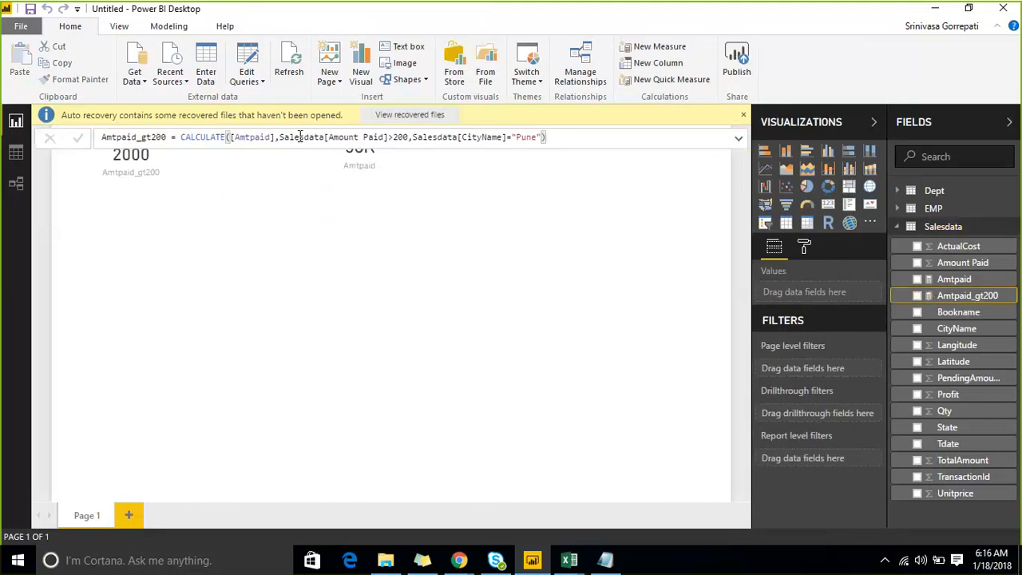
pyautogui.click(270, 248)
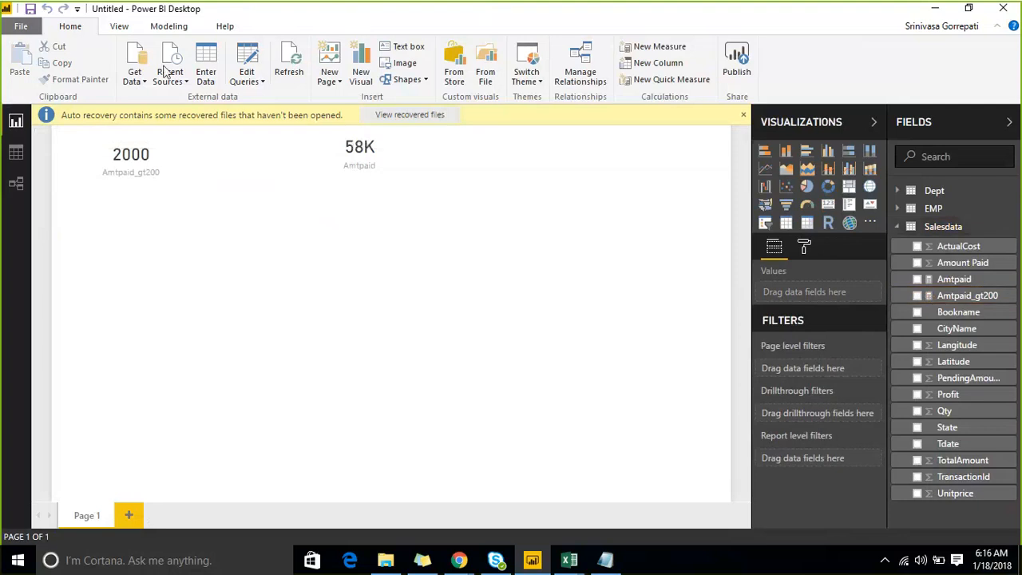
# - Switch to the factinternetsales workbook in Excel, filter CityName to Pune only and select the filtered Amount Paid cells to check their sum
pyautogui.click(124, 154)
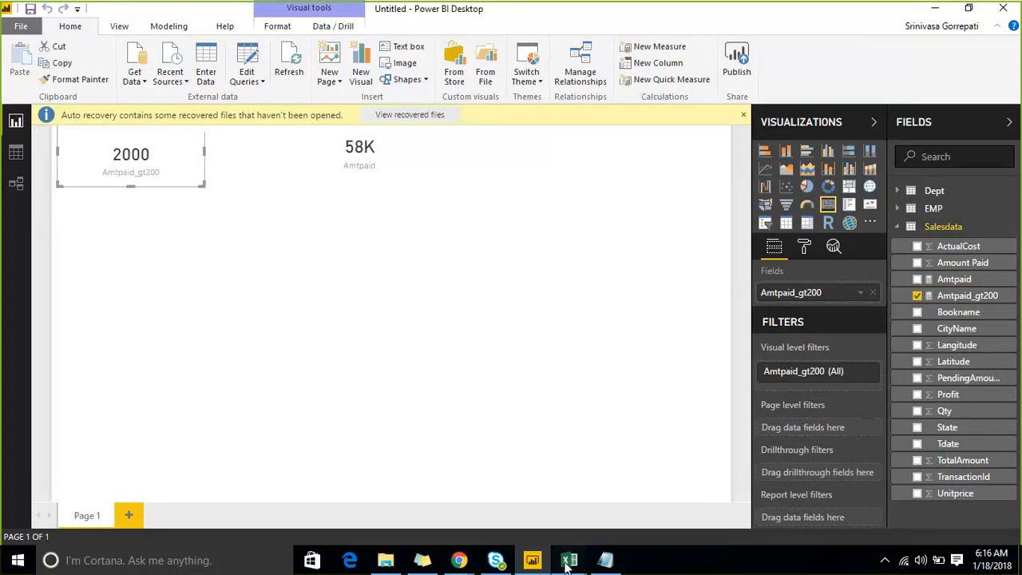
pyautogui.moveTo(569, 559)
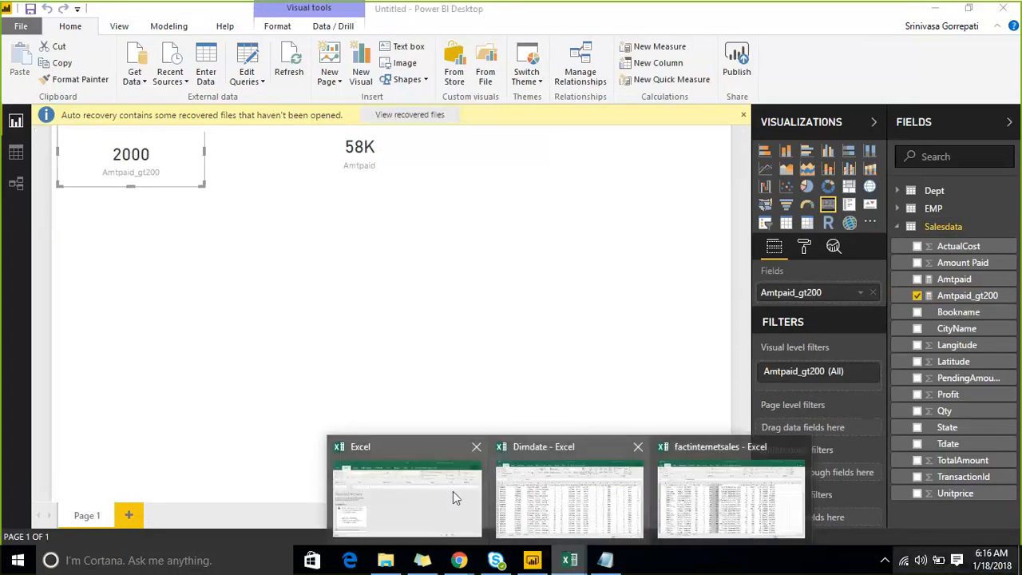
pyautogui.click(697, 473)
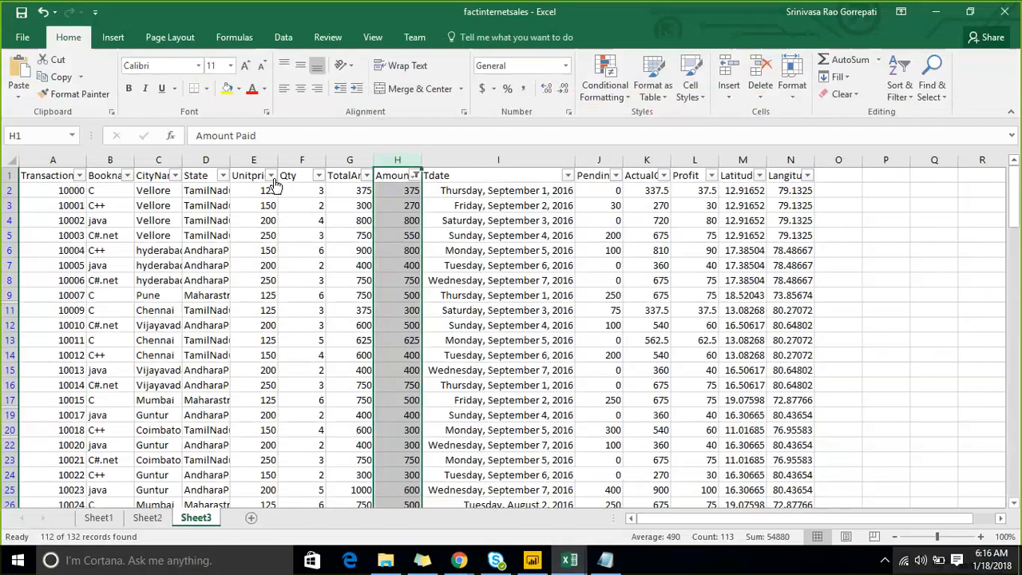
pyautogui.click(174, 176)
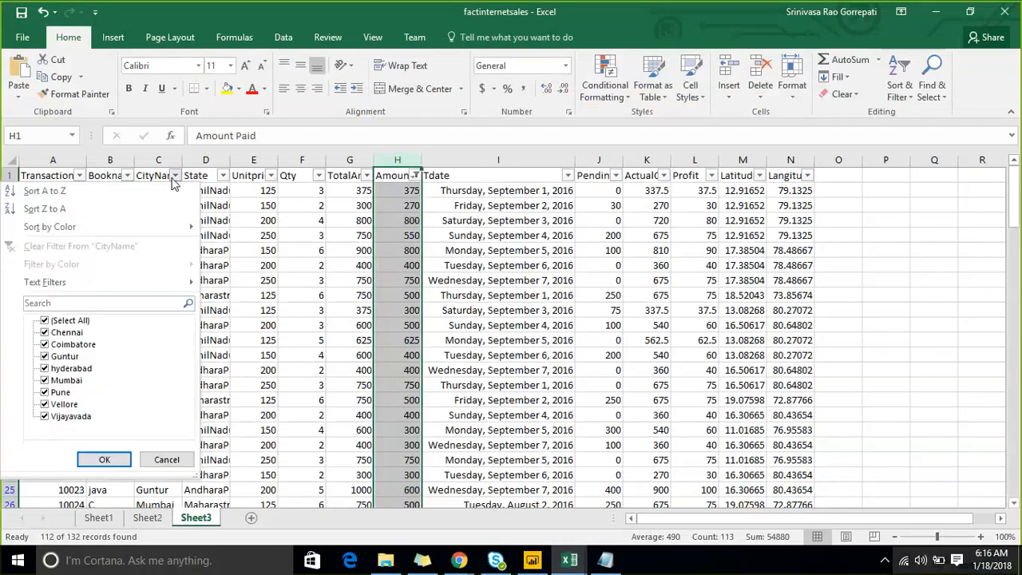
pyautogui.click(44, 320)
pyautogui.click(45, 392)
pyautogui.click(104, 459)
pyautogui.click(551, 264)
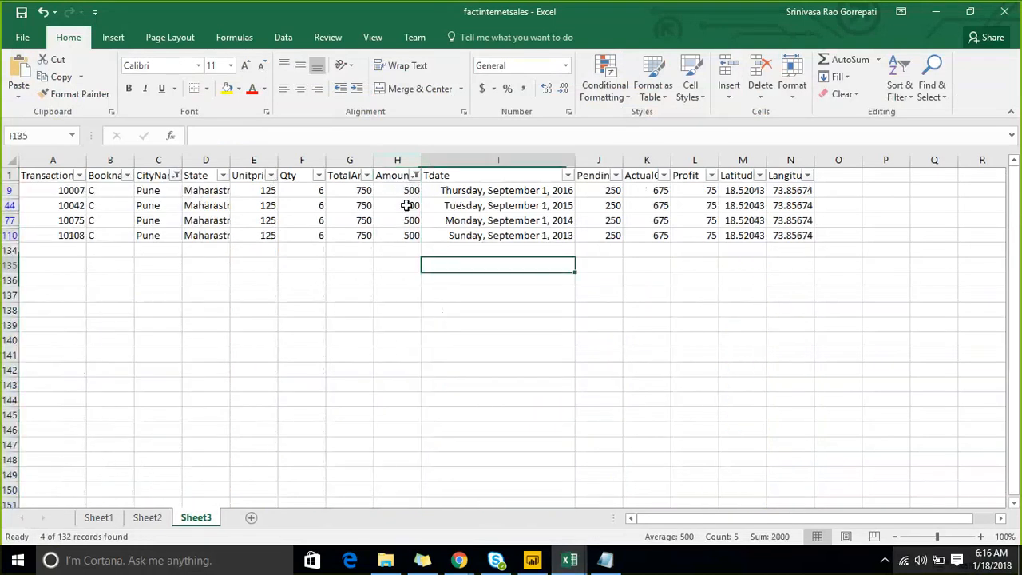
pyautogui.moveTo(406, 191); pyautogui.dragTo(409, 241)
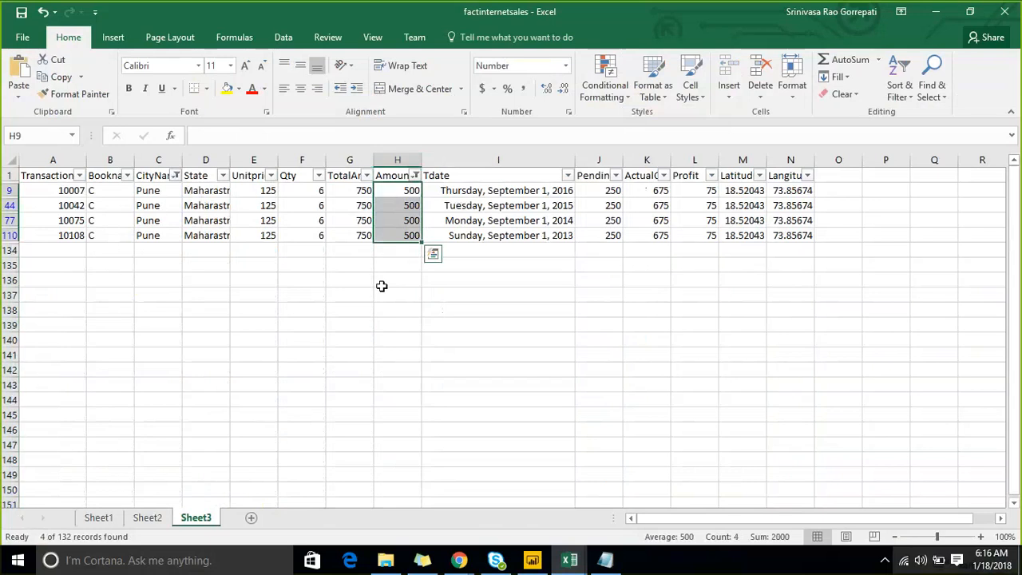
# - Return to the Power BI Desktop report, dismiss the auto recovery notice and select the Amtpaid_gt200 card for comparison
pyautogui.click(947, 12)
pyautogui.click(743, 117)
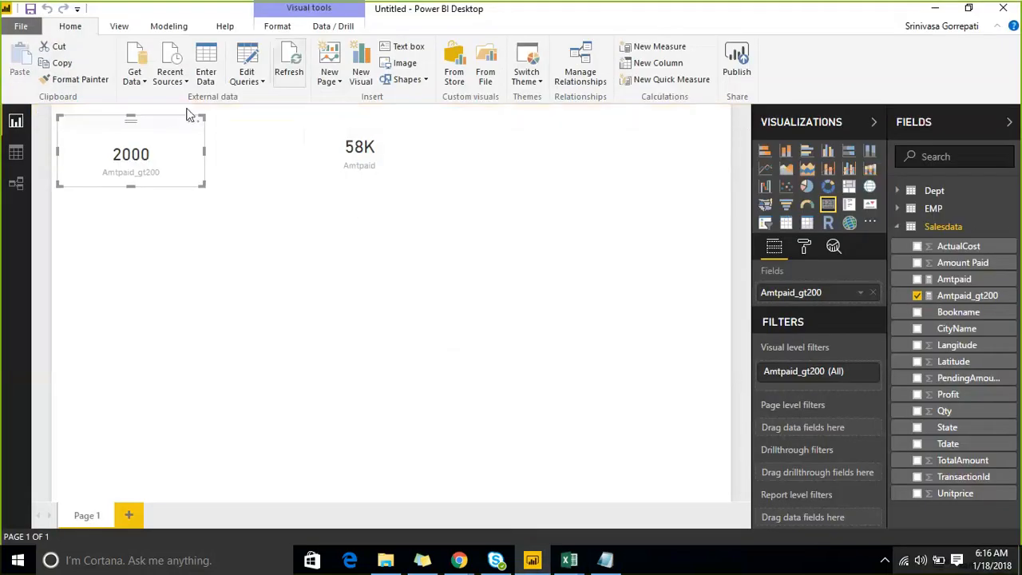
pyautogui.click(52, 135)
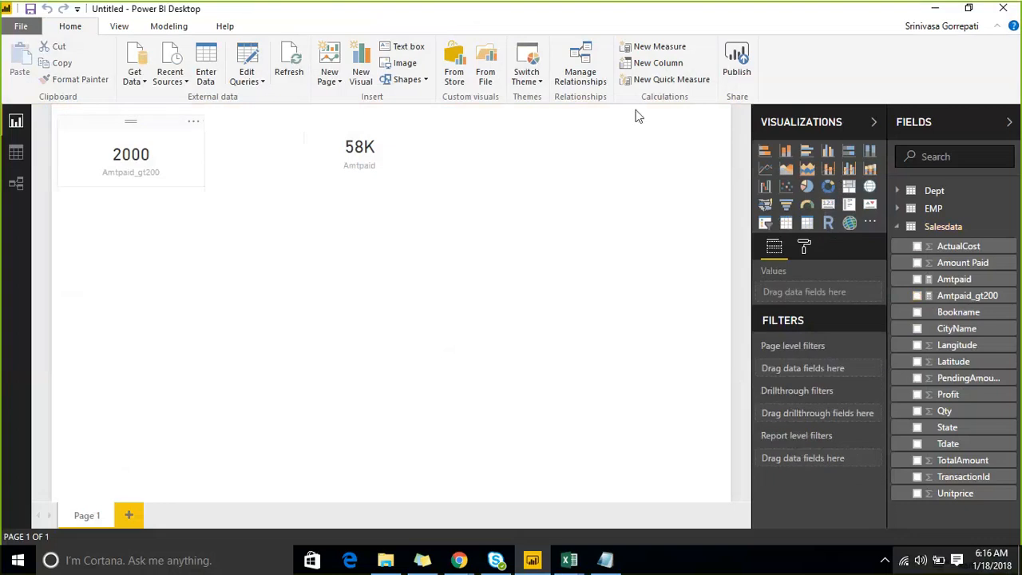
pyautogui.click(91, 143)
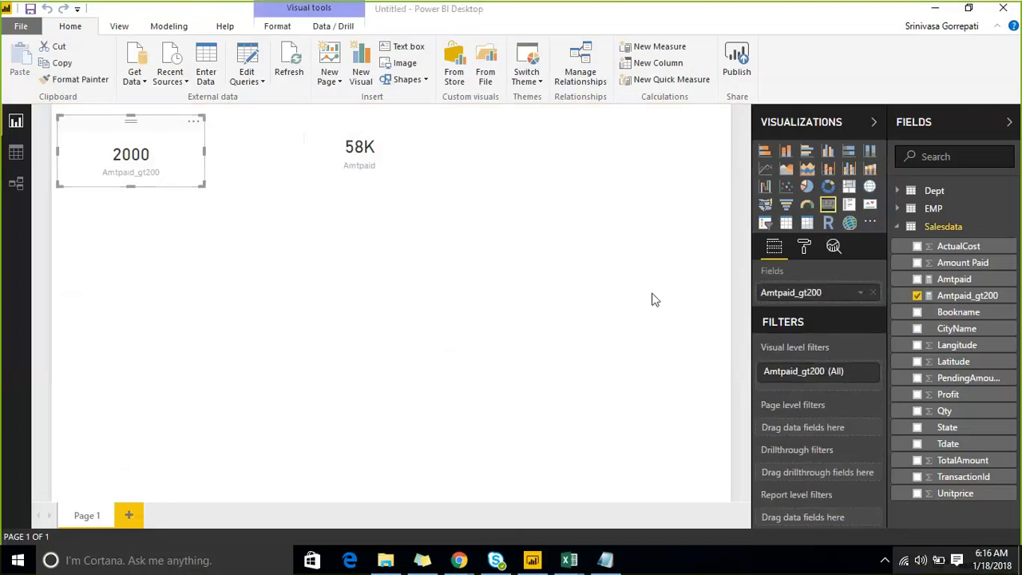
# - Examine the Amtpaid_gt200 formula, highlighting its second filter argument Salesdata[CityName]="Pune", and dismiss the auto recovery notice
pyautogui.click(920, 296)
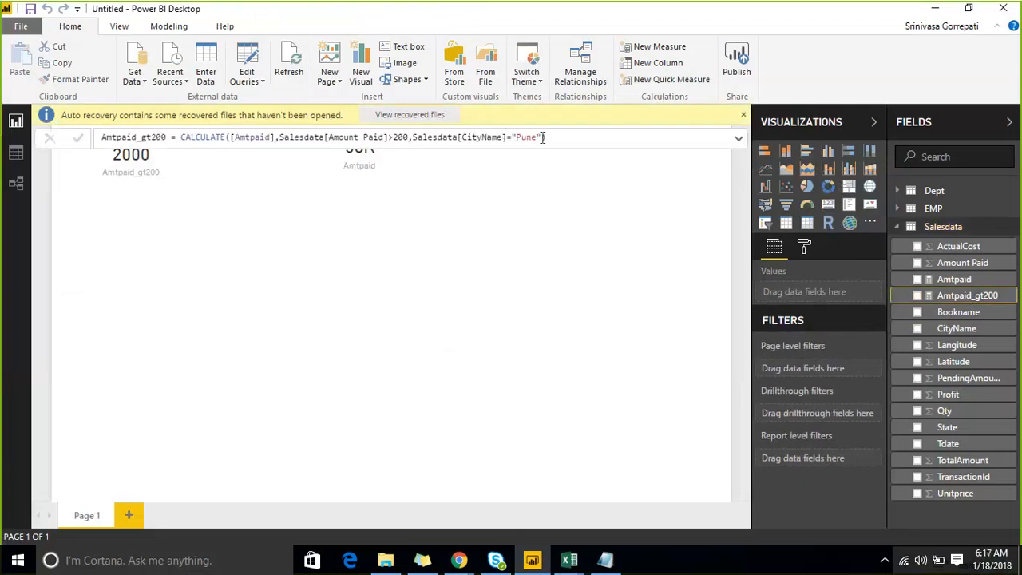
pyautogui.moveTo(539, 137); pyautogui.dragTo(413, 137)
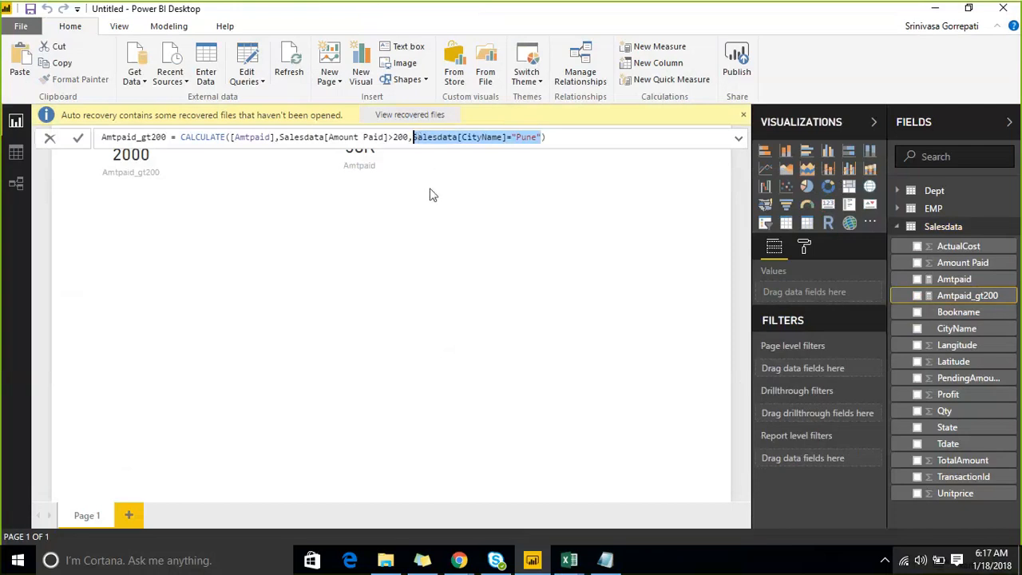
pyautogui.moveTo(966, 377); pyautogui.dragTo(702, 129)
pyautogui.click(795, 282)
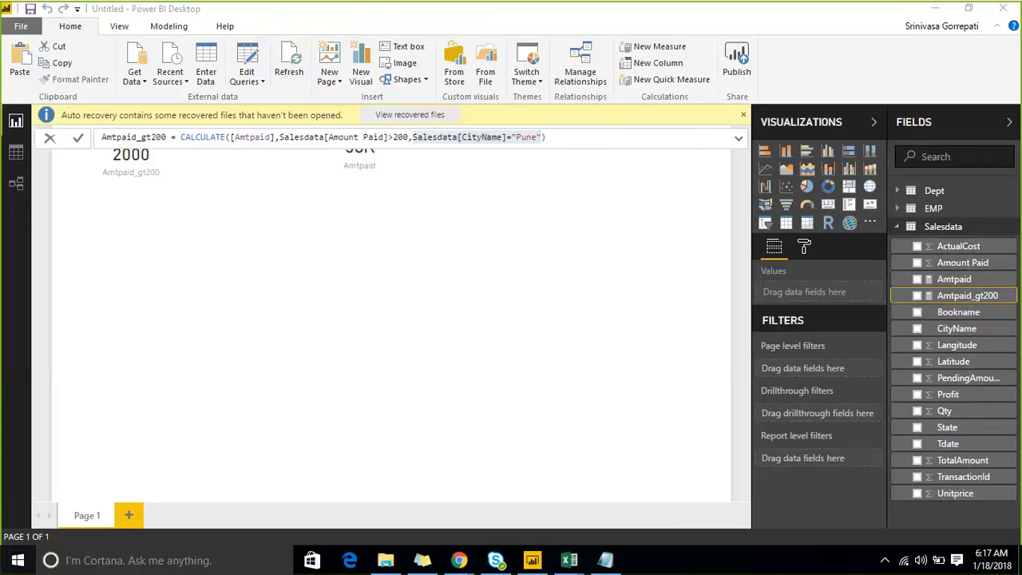
pyautogui.click(743, 115)
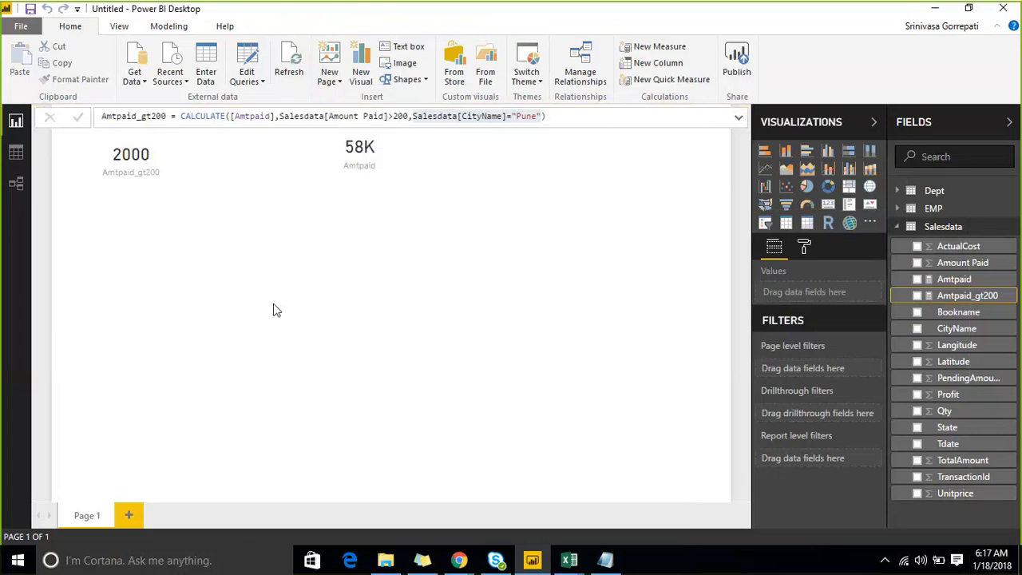
pyautogui.moveTo(786, 93); pyautogui.dragTo(814, 76)
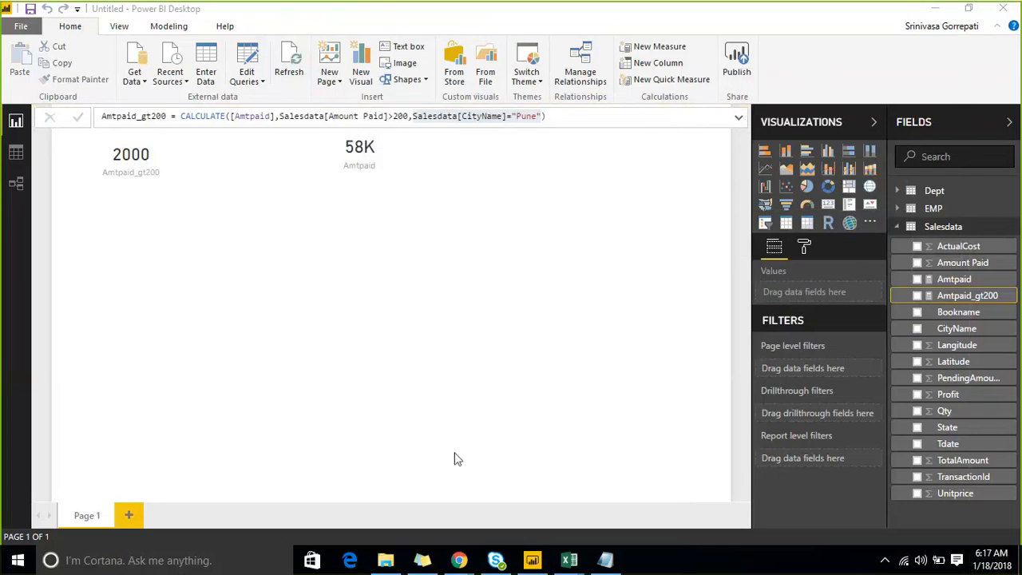
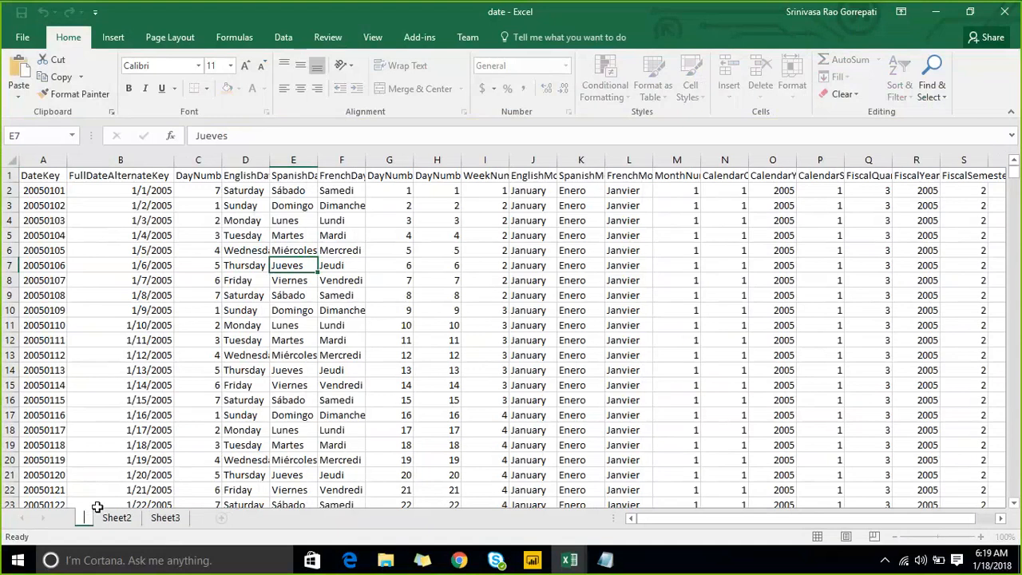
# - Rename the first sheet of the date workbook as fact and check the other open workbook
pyautogui.write('fact')
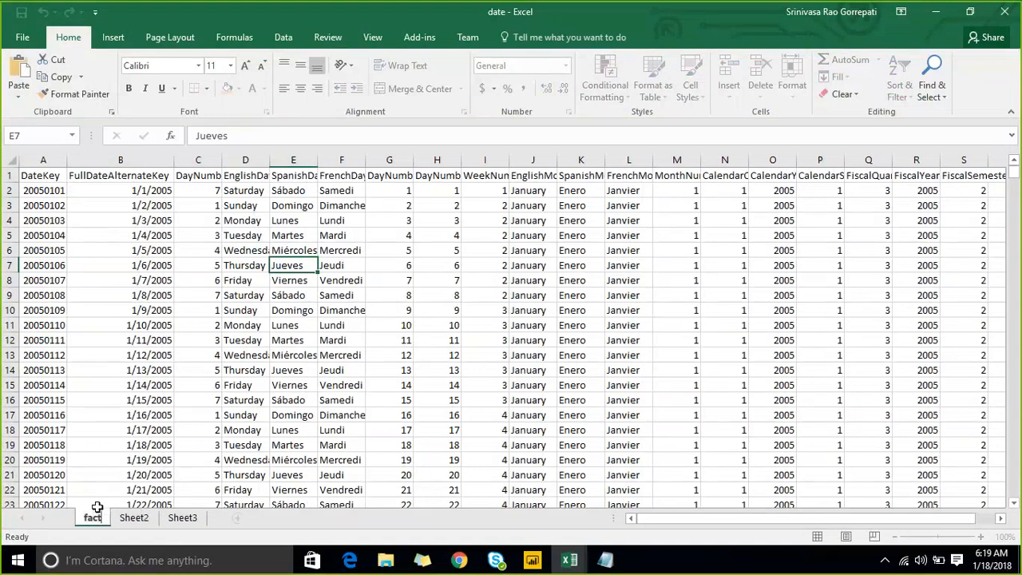
pyautogui.press('Return')
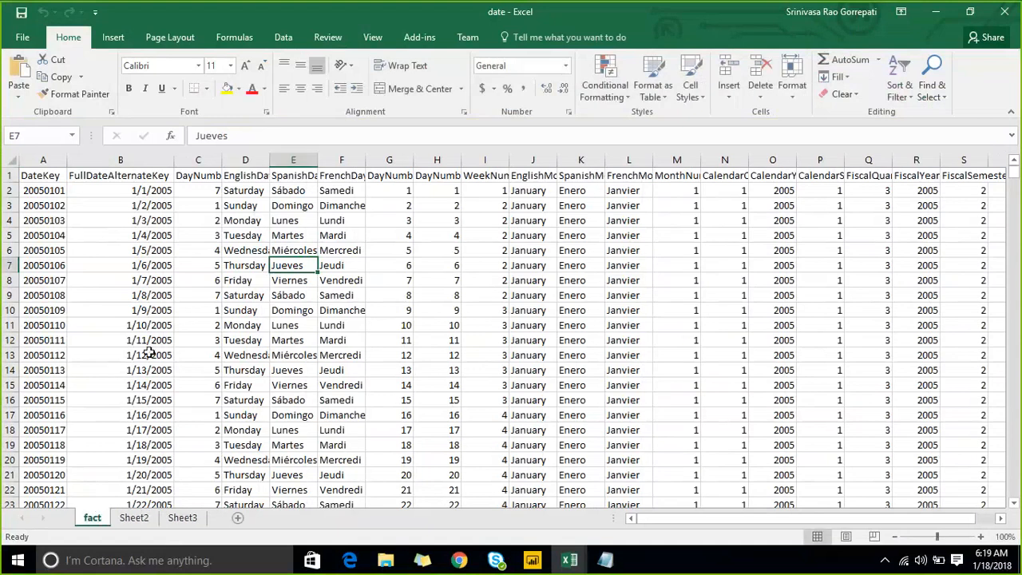
pyautogui.click(566, 569)
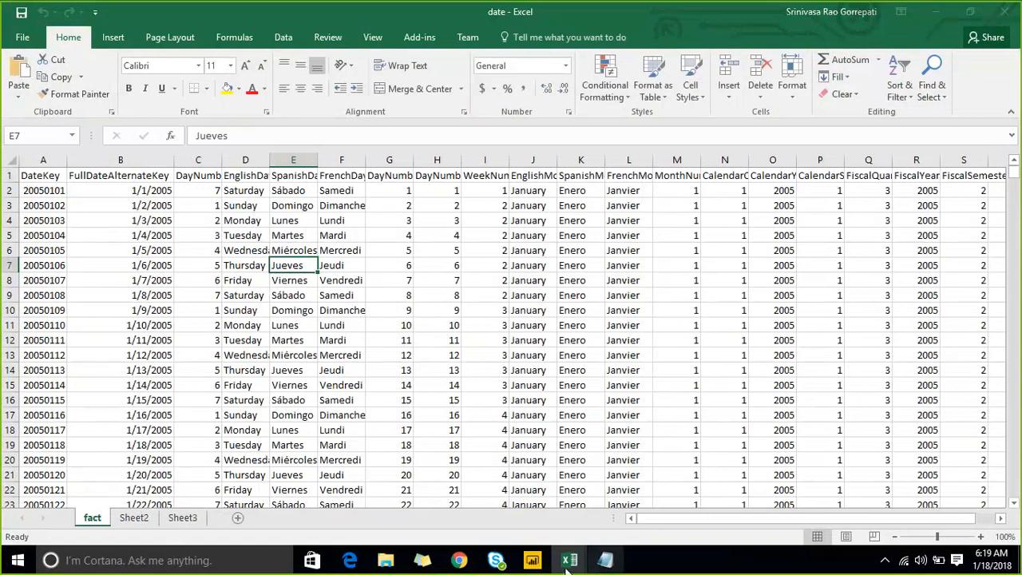
pyautogui.click(607, 515)
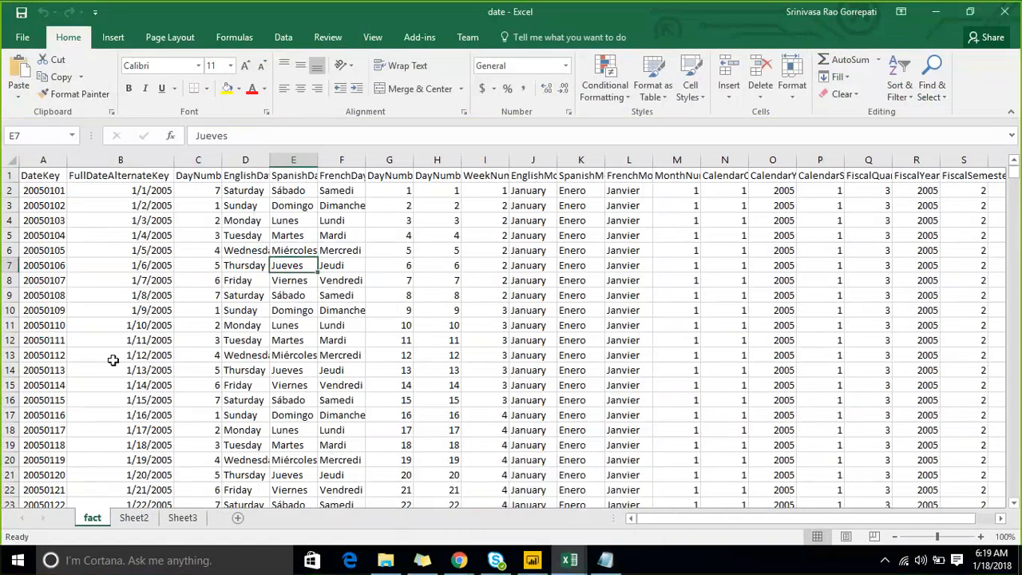
# - Rename the first sheet of the date workbook as DimDate
pyautogui.doubleClick(91, 520)
pyautogui.write('Date')
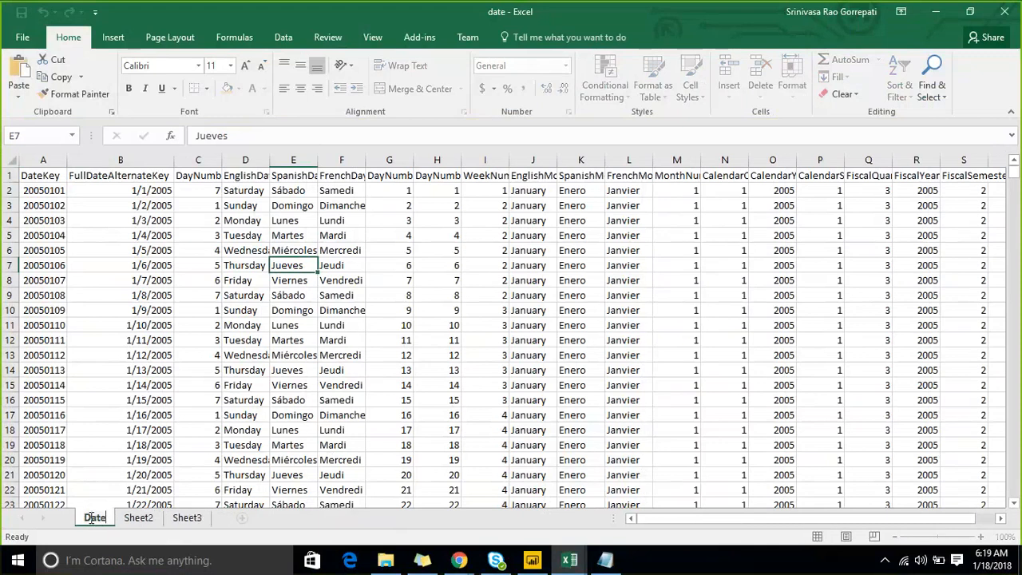
pyautogui.click(90, 518)
pyautogui.write('Dim')
pyautogui.press('Return')
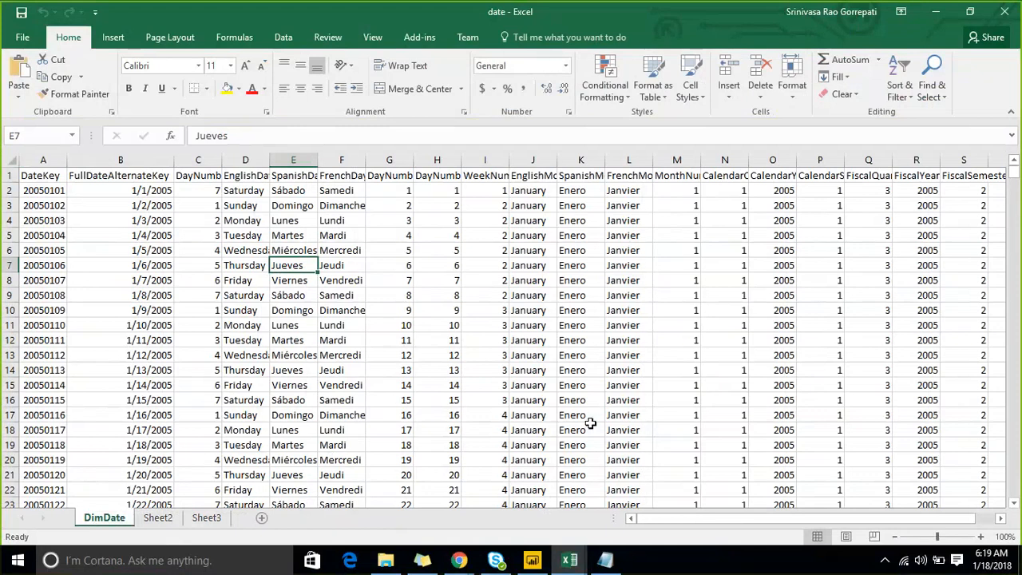
# - Switch to the fact workbook, enable editing on it and maximize its window
pyautogui.click(577, 561)
pyautogui.click(529, 501)
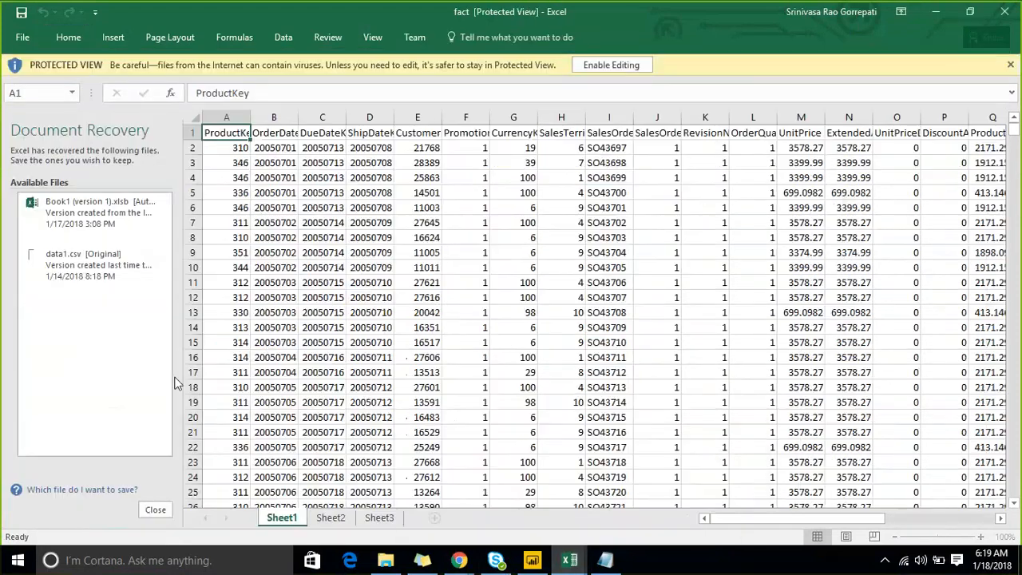
pyautogui.click(591, 66)
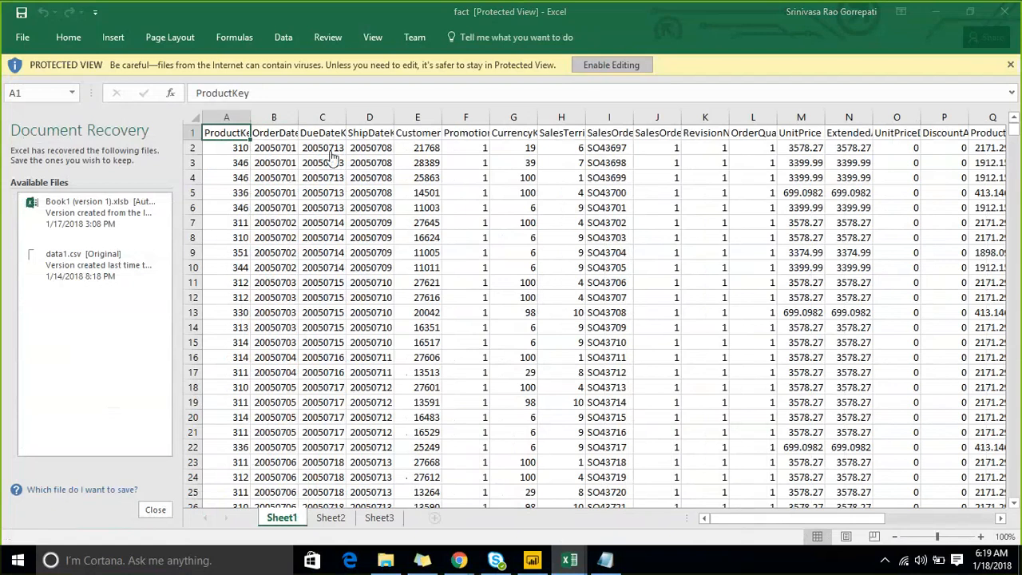
pyautogui.click(600, 66)
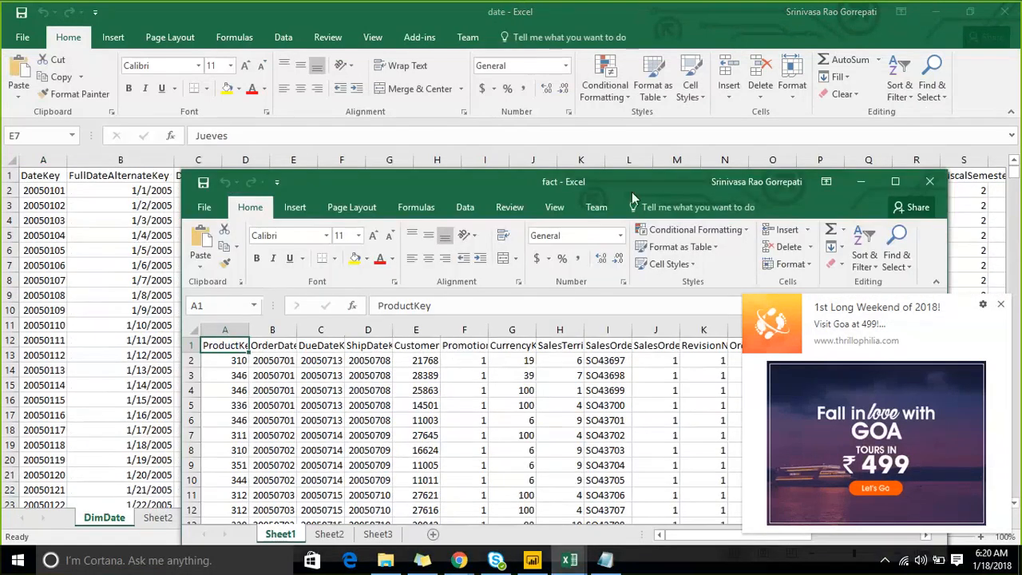
pyautogui.moveTo(631, 190); pyautogui.dragTo(367, 80)
pyautogui.click(629, 70)
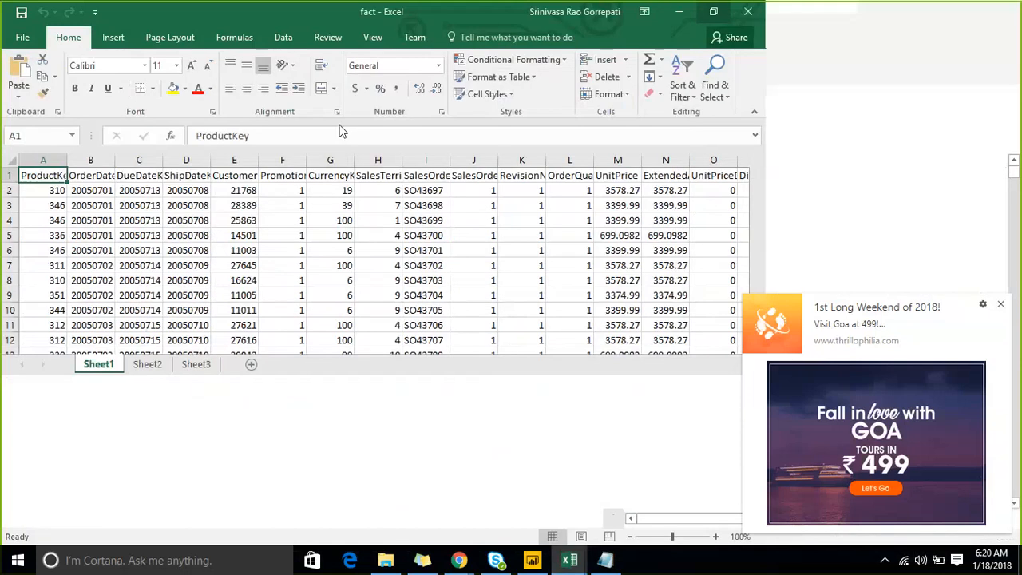
# - Copy the entire data range of Sheet1 in the fact workbook, starting from the ProductKey header
pyautogui.hotkey('ctrl', 'shift', 'End')
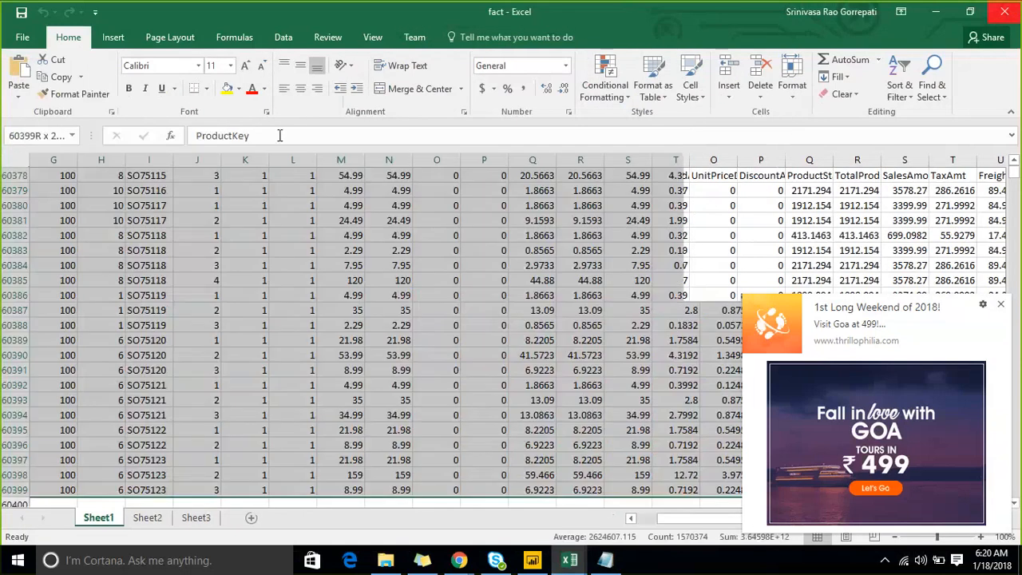
pyautogui.hotkey('ctrl', 'c')
pyautogui.hotkey('ctrl', 'BackSpace')
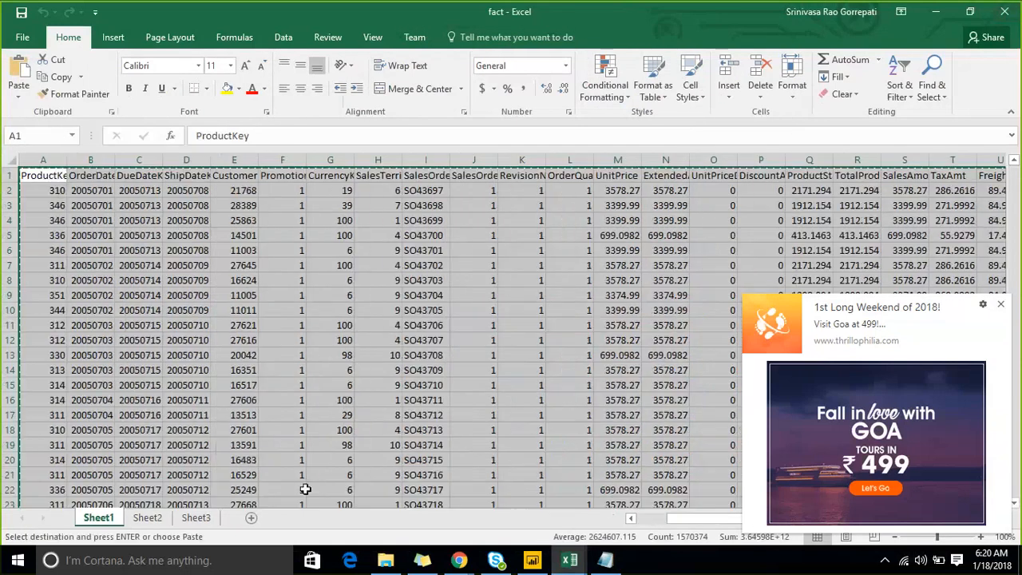
pyautogui.click(565, 561)
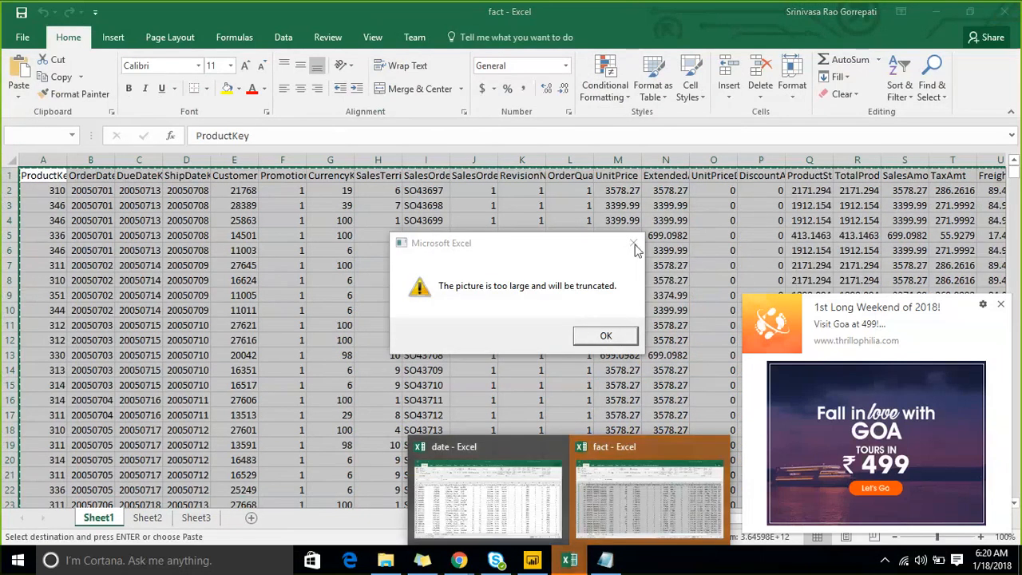
pyautogui.click(612, 334)
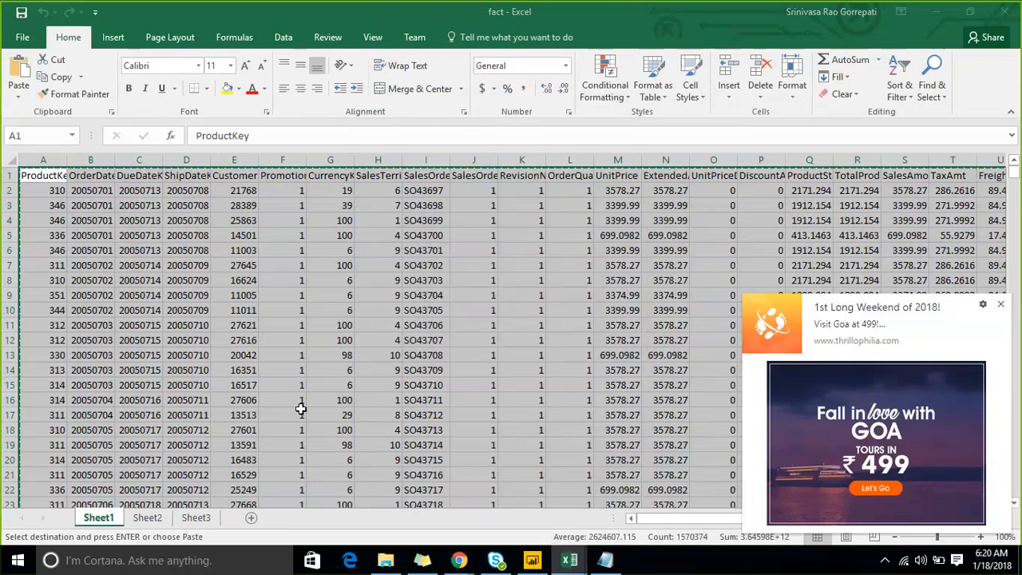
# - Rename Sheet1 of the fact workbook as Fact
pyautogui.doubleClick(98, 517)
pyautogui.write('Fact')
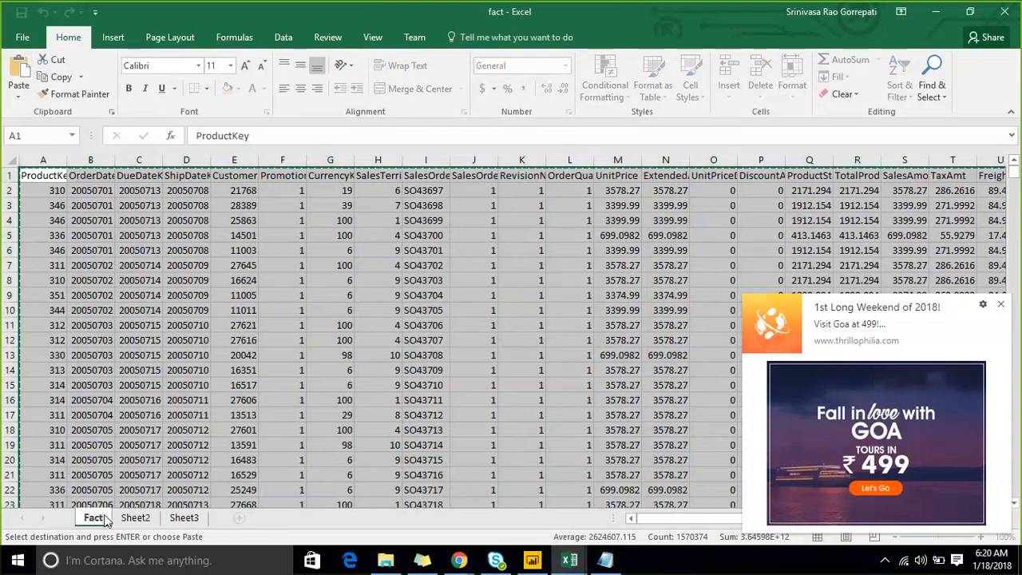
pyautogui.press('Return')
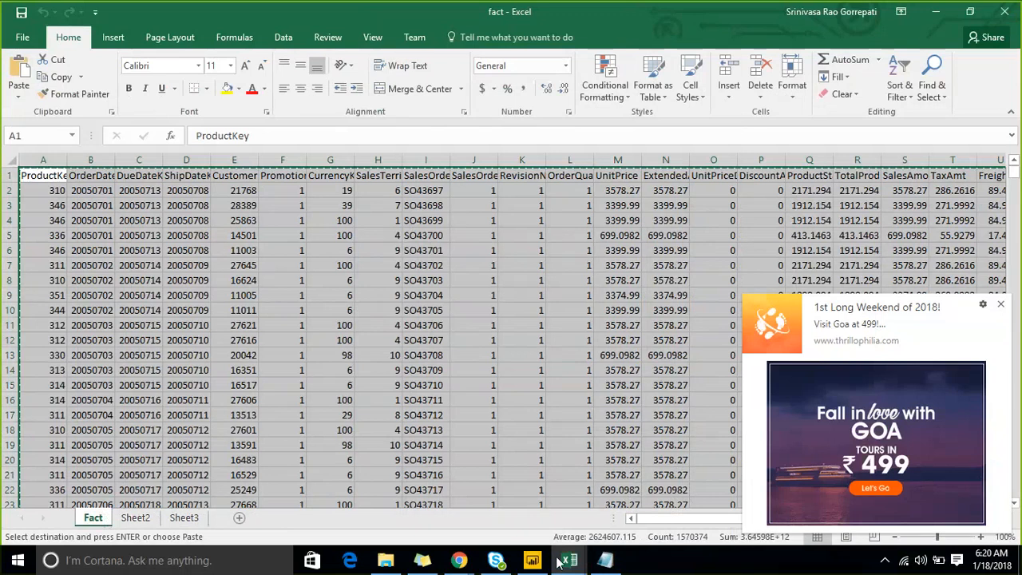
# - Switch to the date workbook and copy the entire data range of the DimDate sheet, starting from the DateKey header
pyautogui.moveTo(559, 564)
pyautogui.click(646, 487)
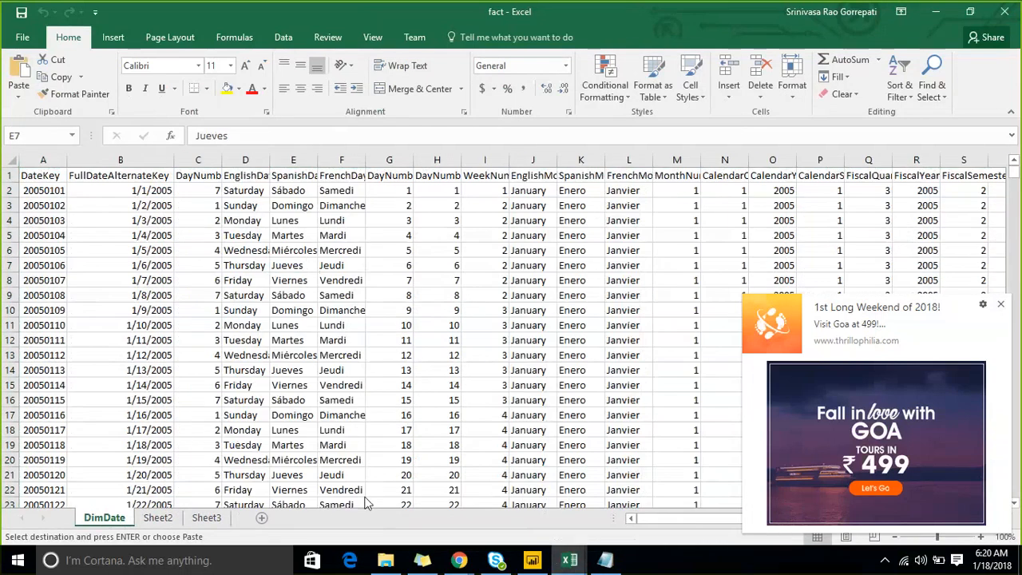
pyautogui.click(50, 174)
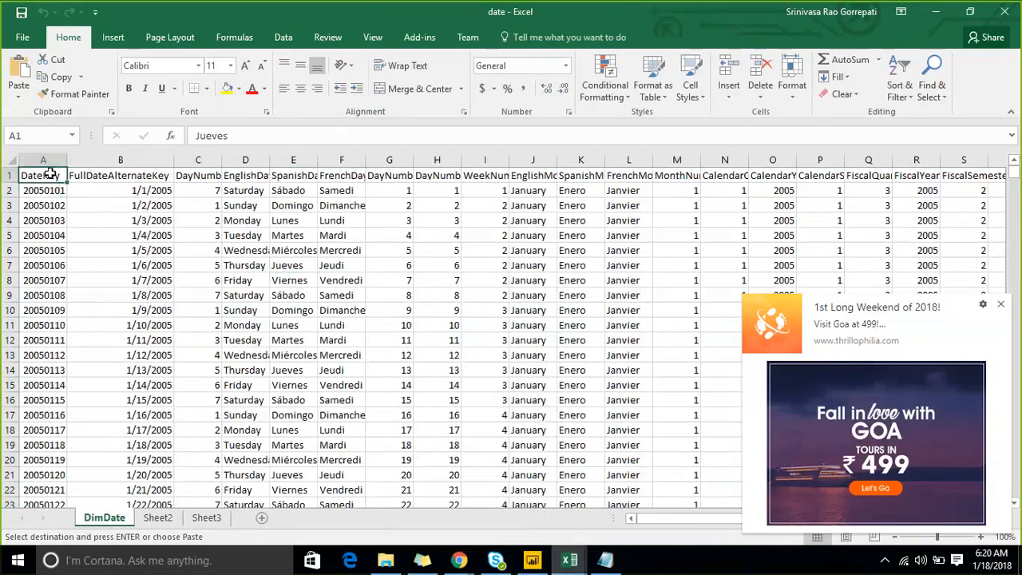
pyautogui.hotkey('ctrl', 'shift', 'End')
pyautogui.hotkey('ctrl', 'c')
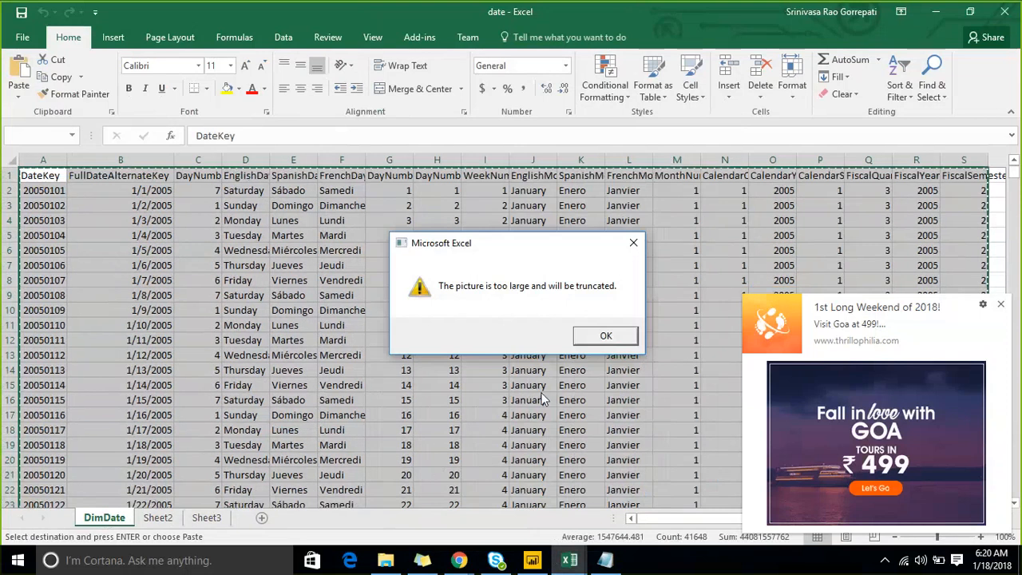
pyautogui.click(605, 335)
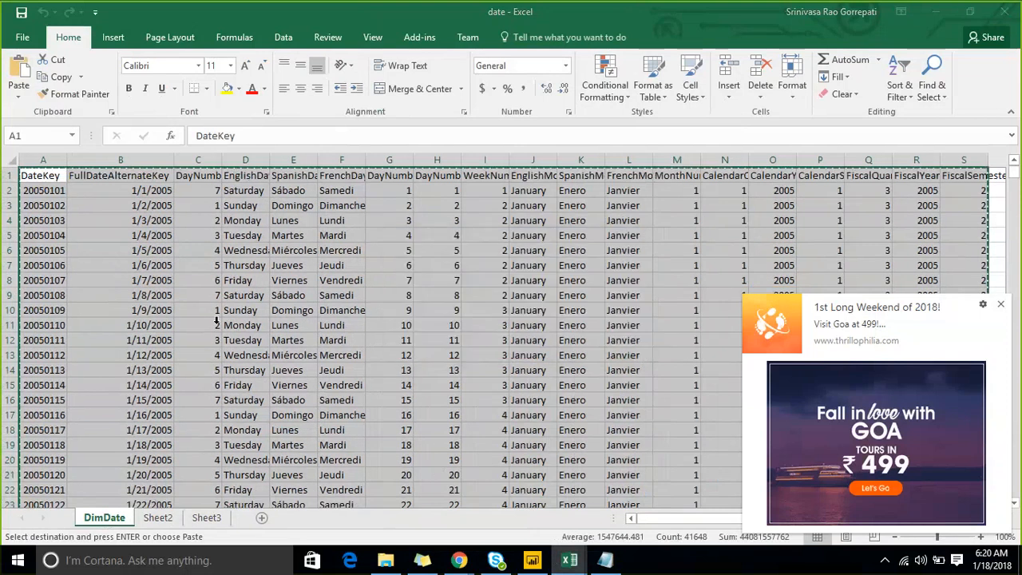
# - Close the date workbook without saving its changes, return to Power BI Desktop and dismiss the advertisement notification
pyautogui.click(243, 235)
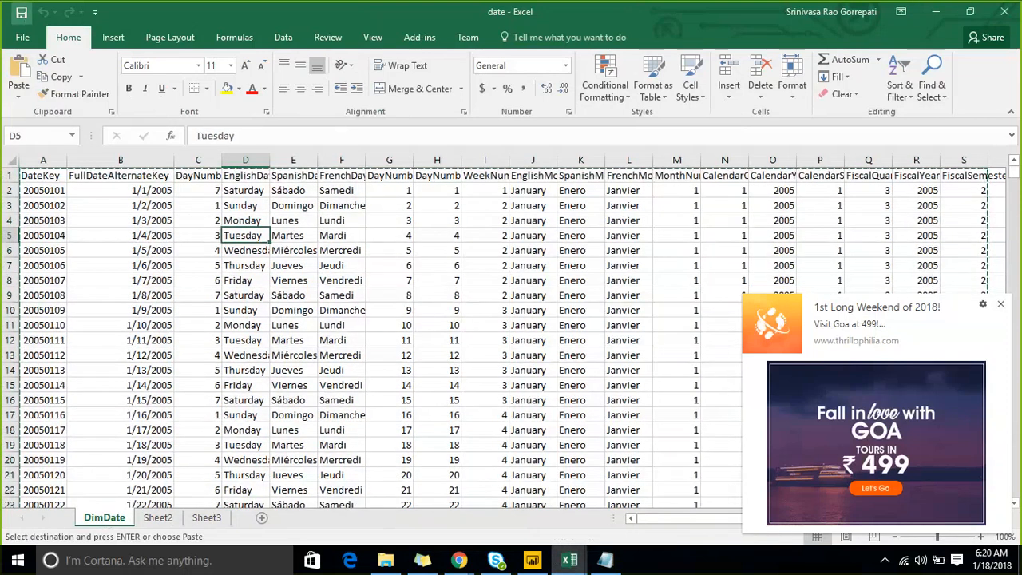
pyautogui.click(1000, 13)
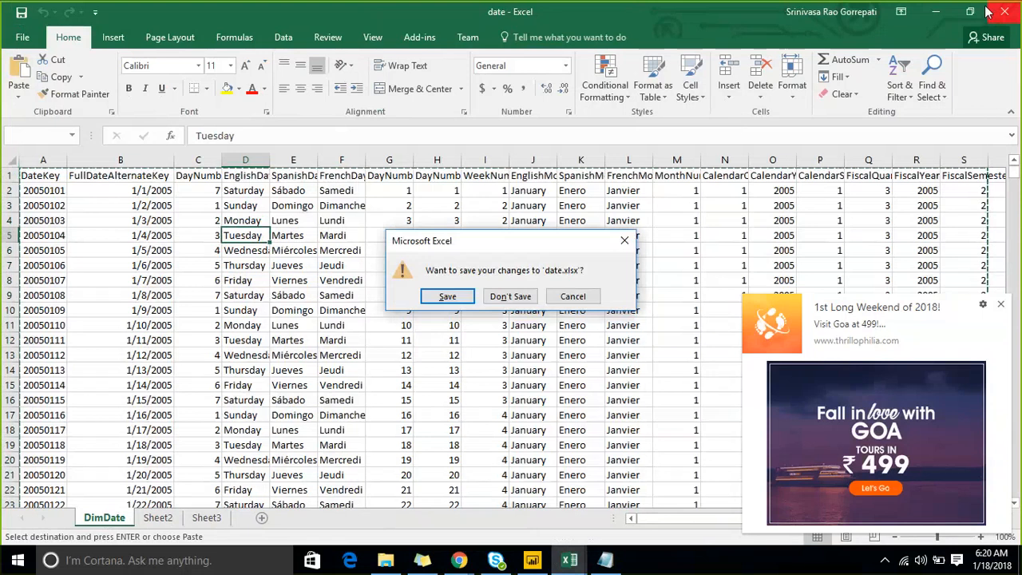
pyautogui.click(517, 297)
pyautogui.click(518, 332)
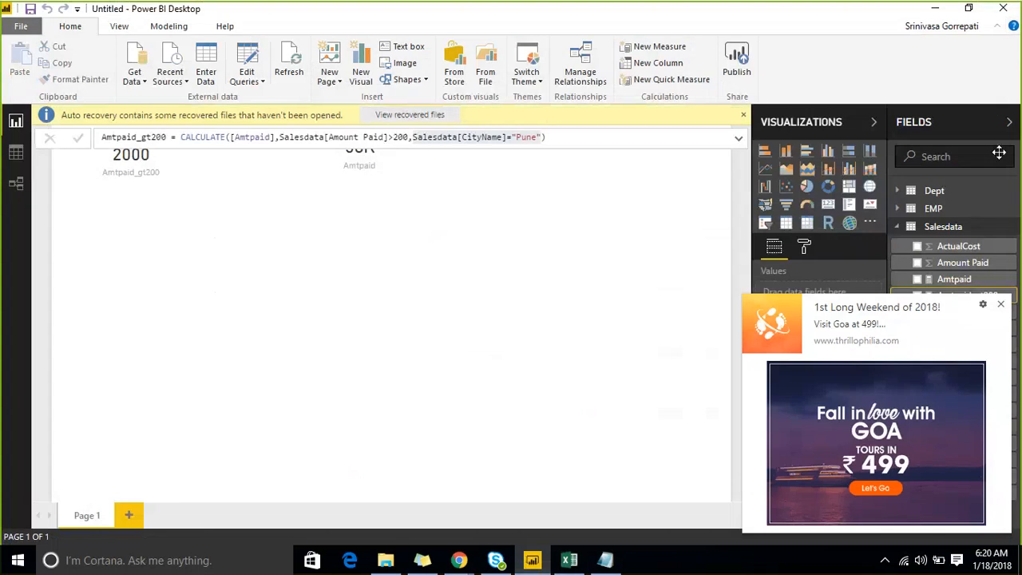
pyautogui.click(1001, 304)
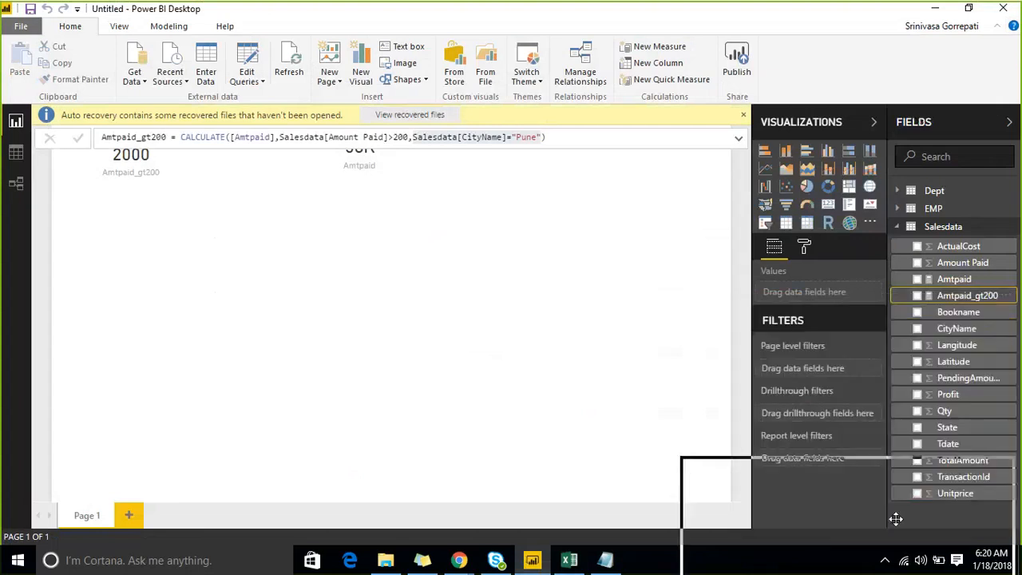
# - Import Sheet1 of the fact Excel workbook from the Downloads folder into the data model
pyautogui.click(138, 87)
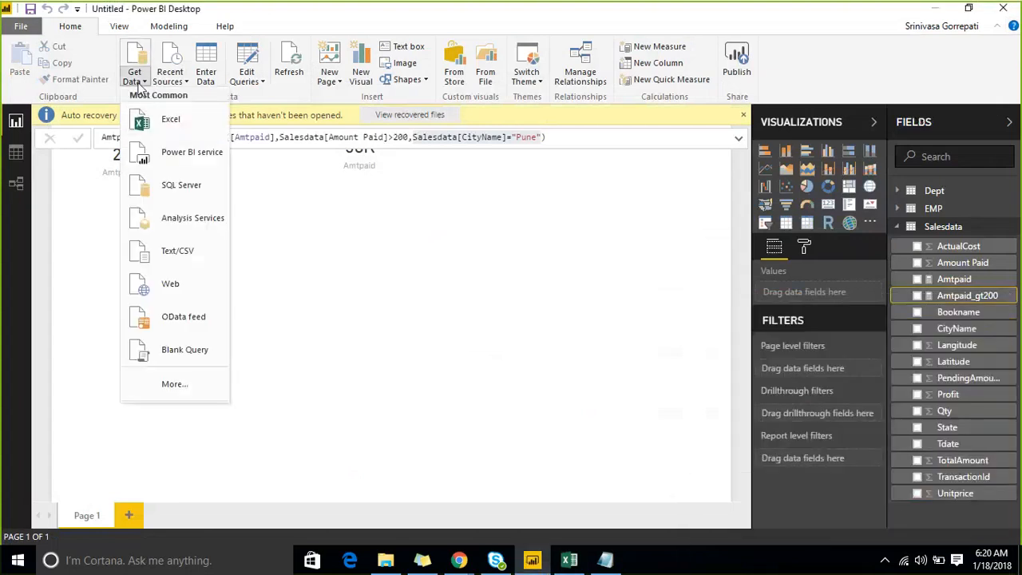
pyautogui.click(158, 119)
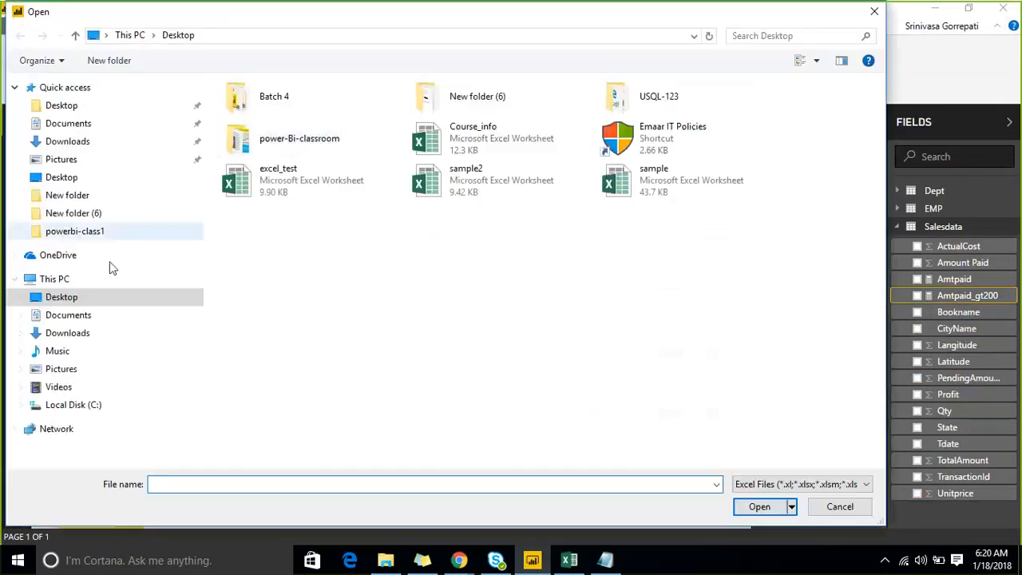
pyautogui.click(85, 334)
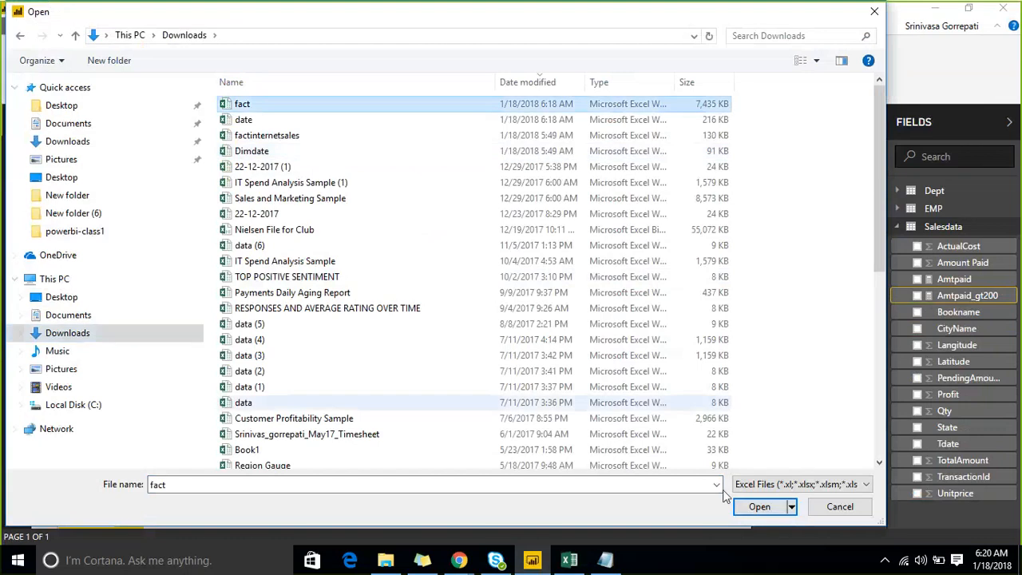
pyautogui.click(753, 506)
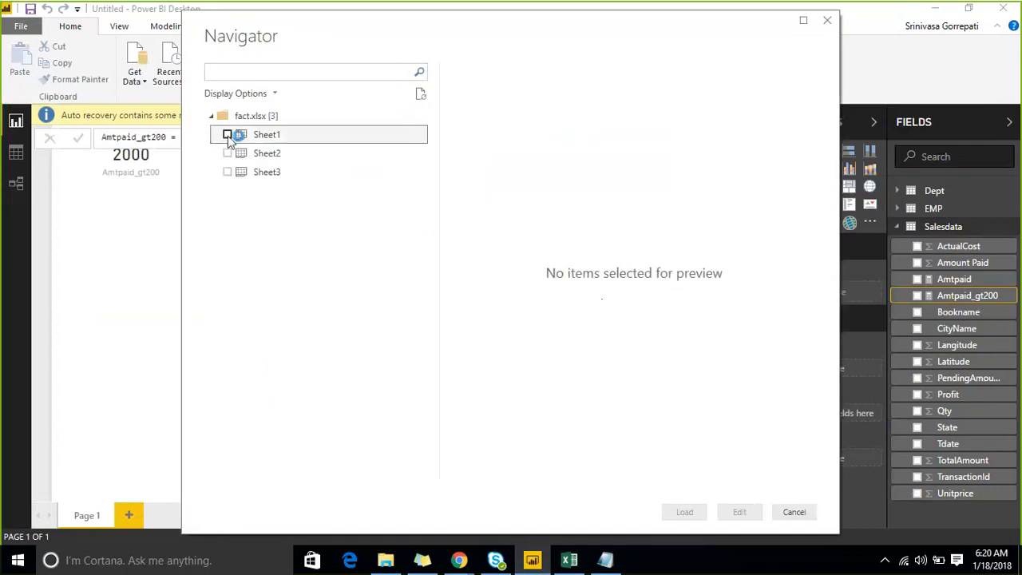
pyautogui.click(228, 135)
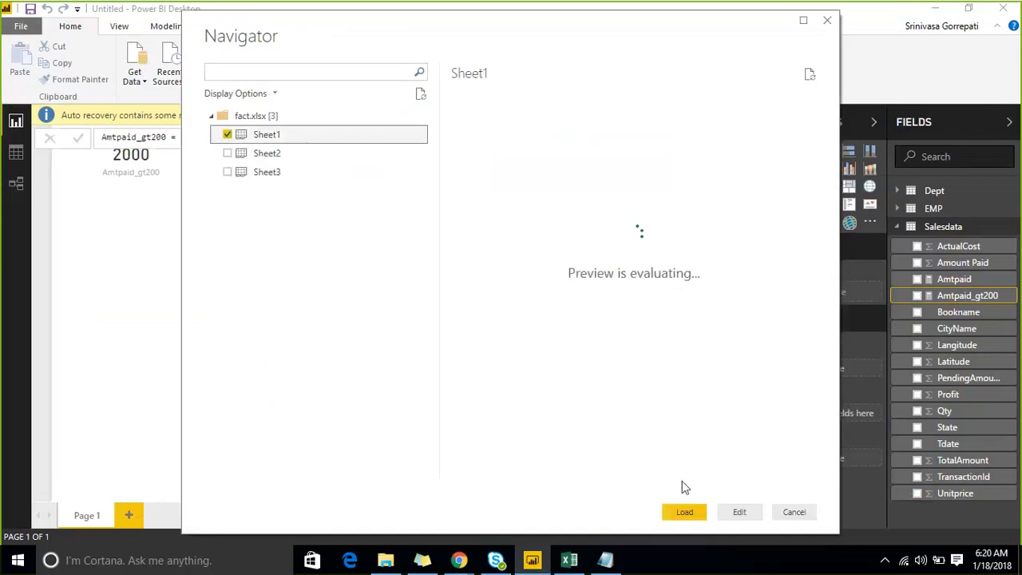
pyautogui.click(684, 512)
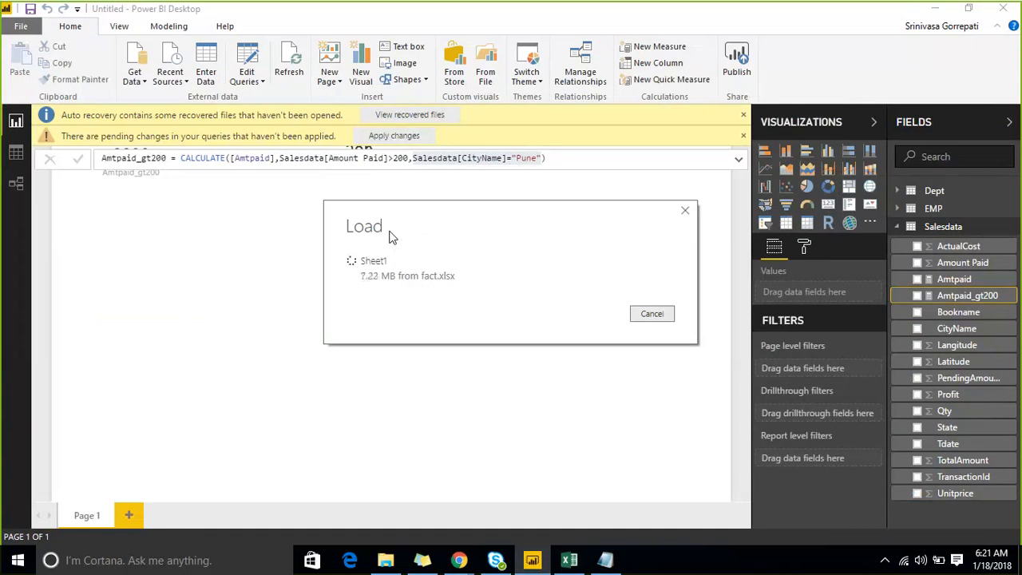
# - Import Sheet1 of the date Excel workbook from the Downloads folder into the data model
pyautogui.click(134, 78)
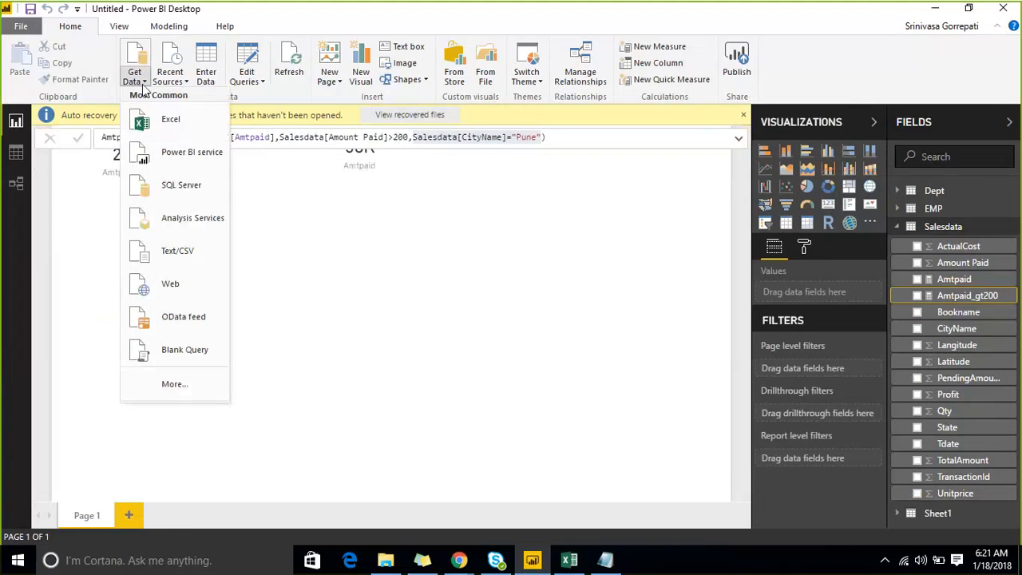
pyautogui.click(164, 121)
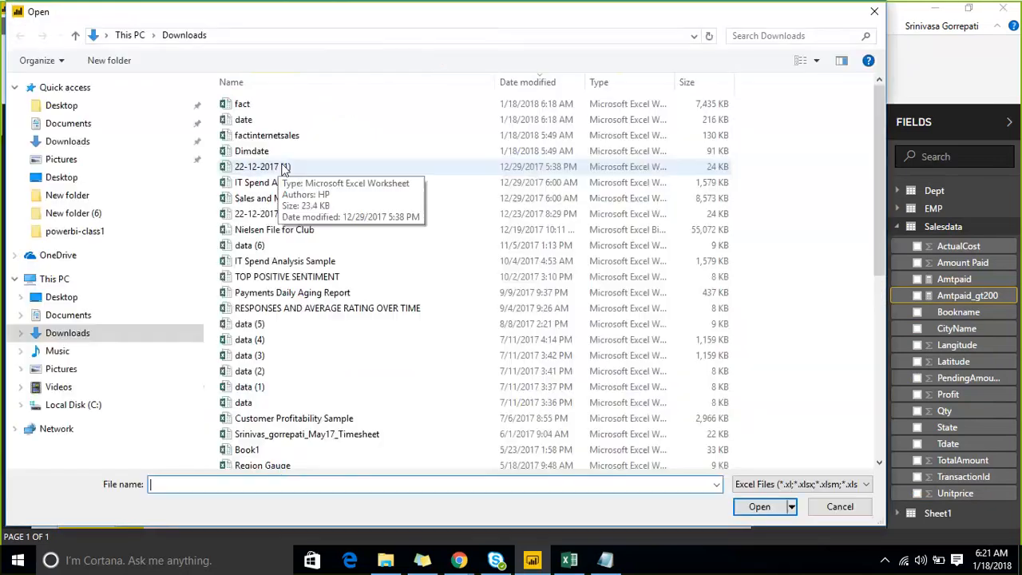
pyautogui.click(263, 122)
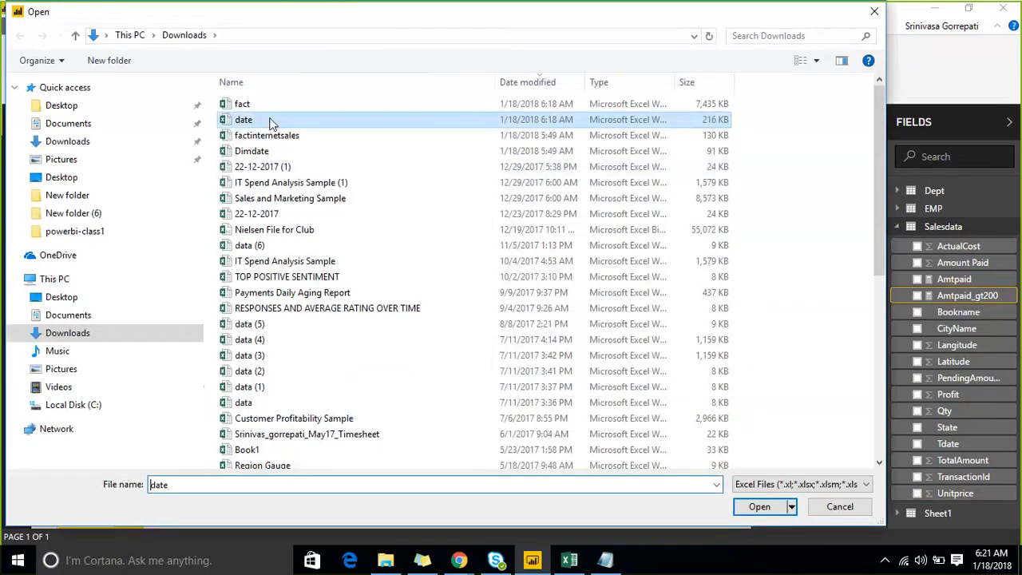
pyautogui.click(757, 506)
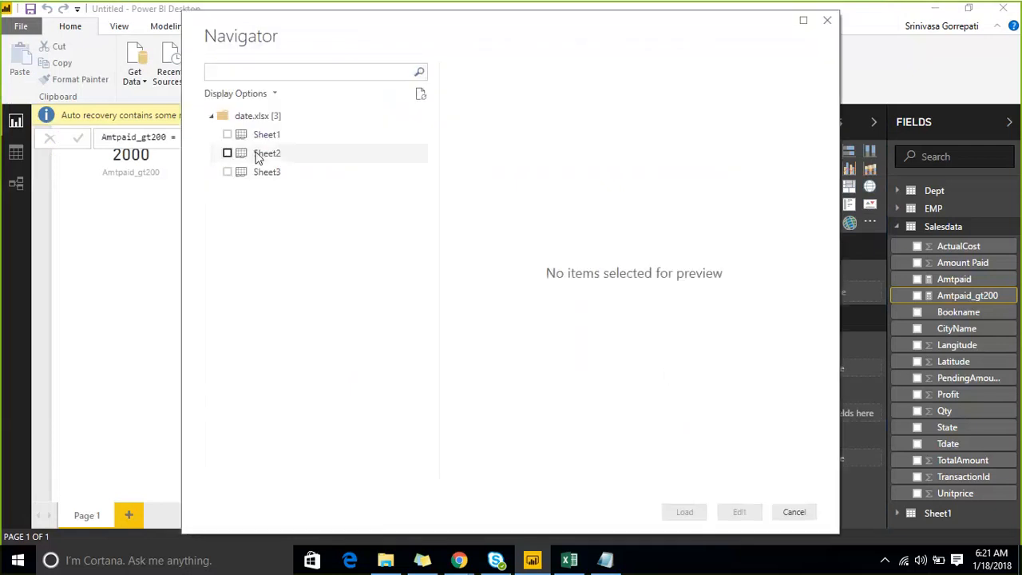
pyautogui.click(227, 135)
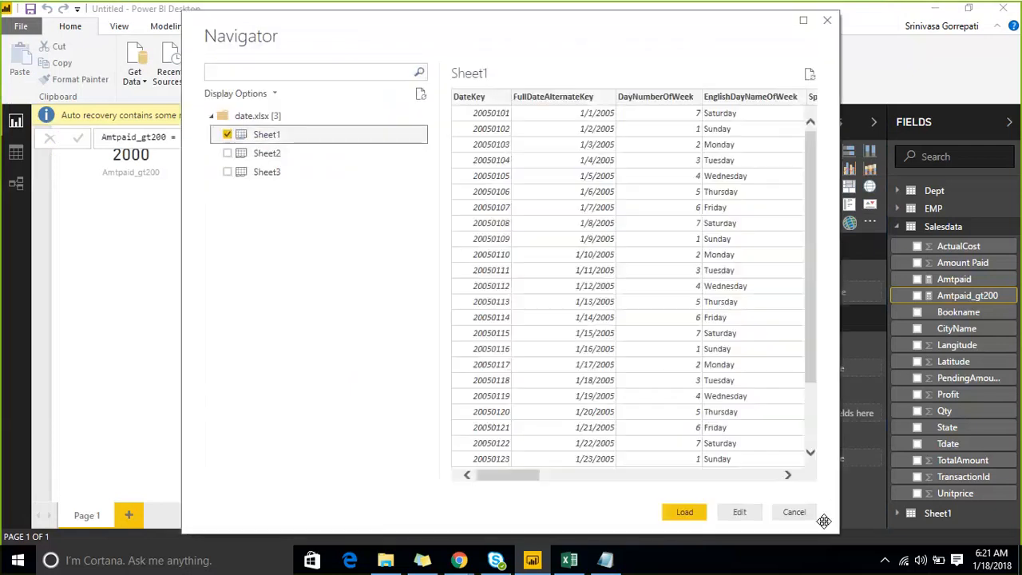
pyautogui.click(684, 511)
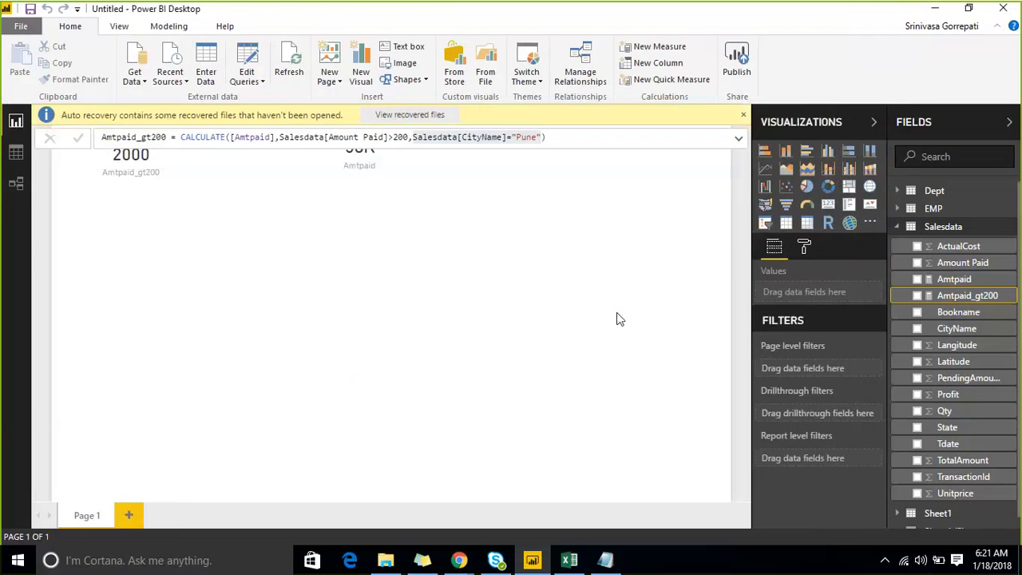
# - Collapse the Salesdata field list and open the Sheet1 query in the Query Editor
pyautogui.click(898, 228)
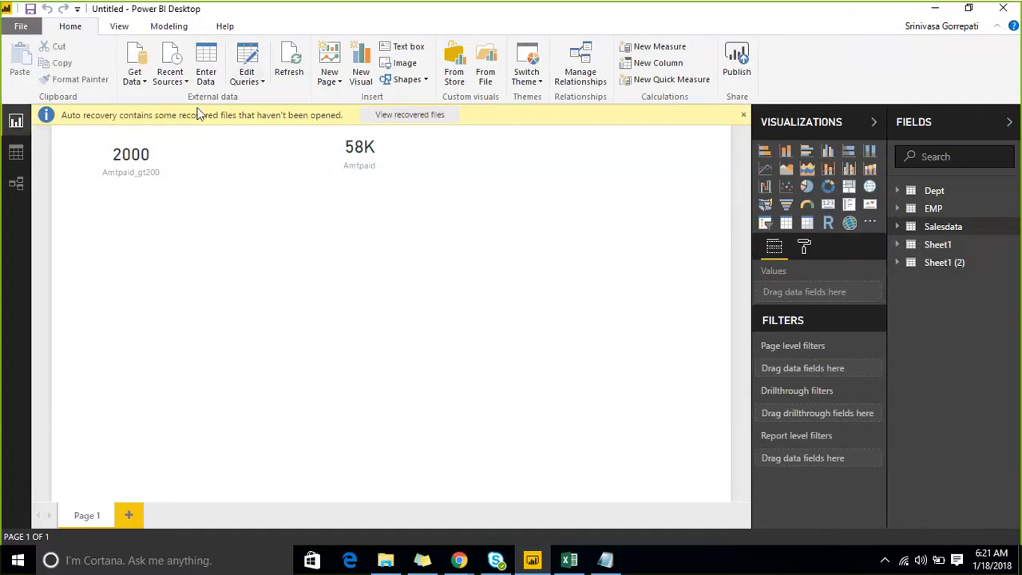
pyautogui.click(247, 78)
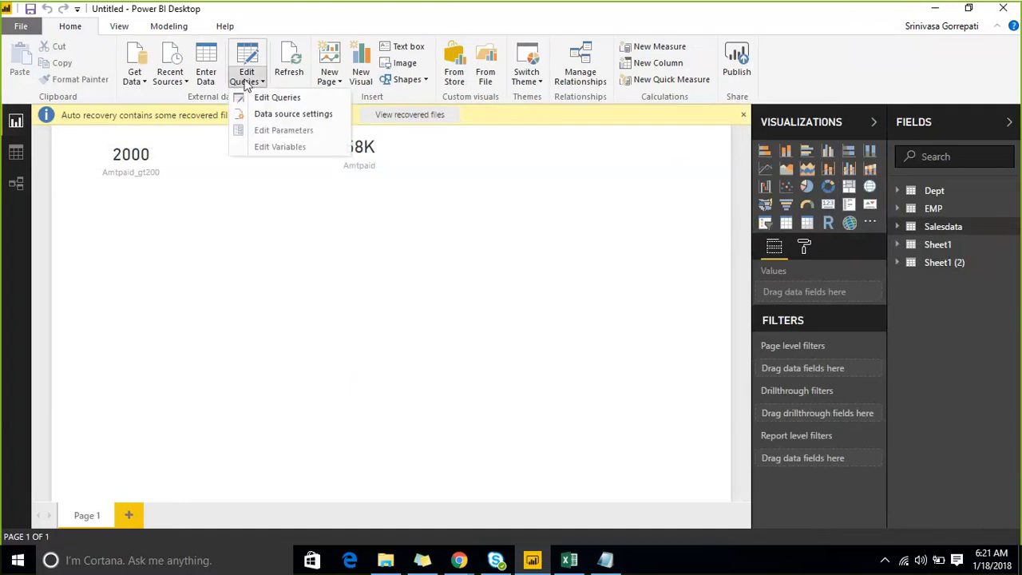
pyautogui.click(284, 99)
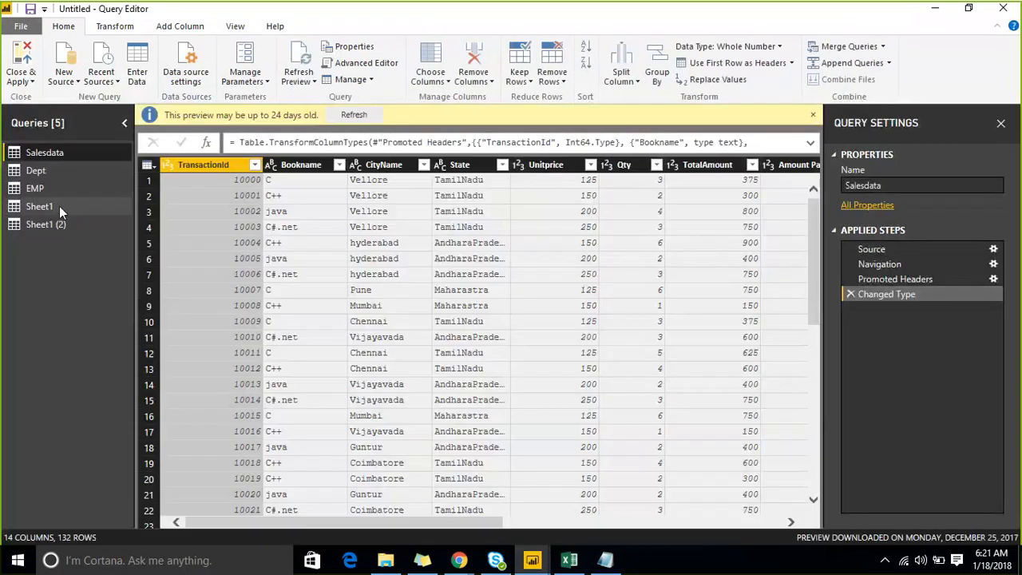
pyautogui.click(59, 206)
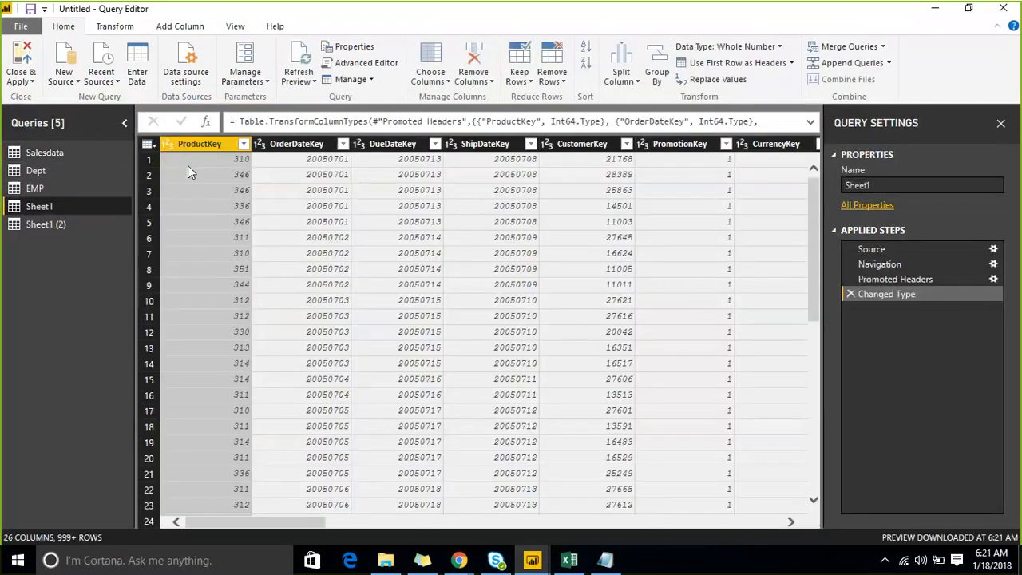
# - Keep only ProductKey, OrderDateKey, DueDateKey, ShipDateKey, UnitPrice and SalesAmount in the Sheet1 query, then close the Query Editor and apply the changes
pyautogui.click(148, 144)
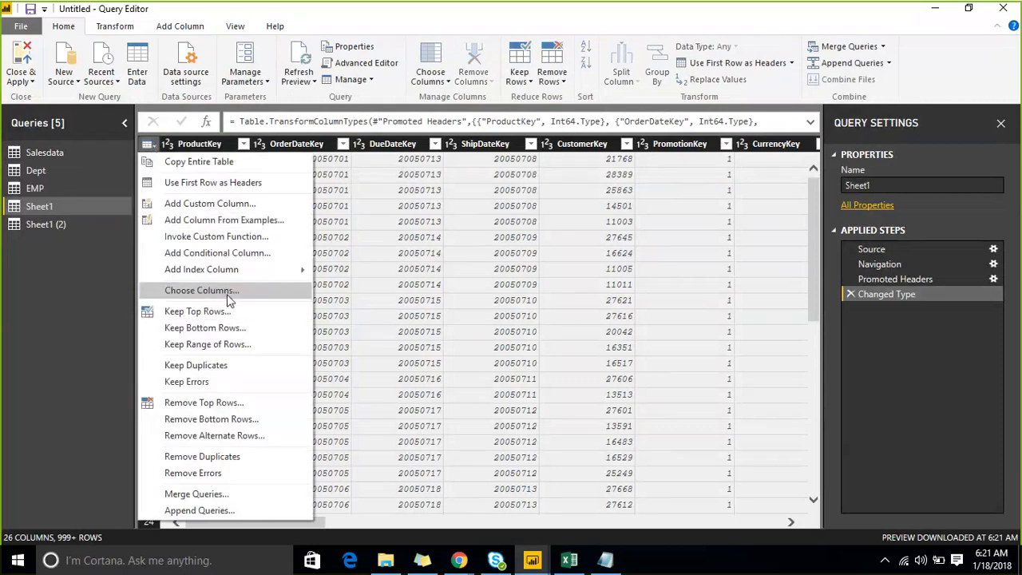
pyautogui.click(229, 292)
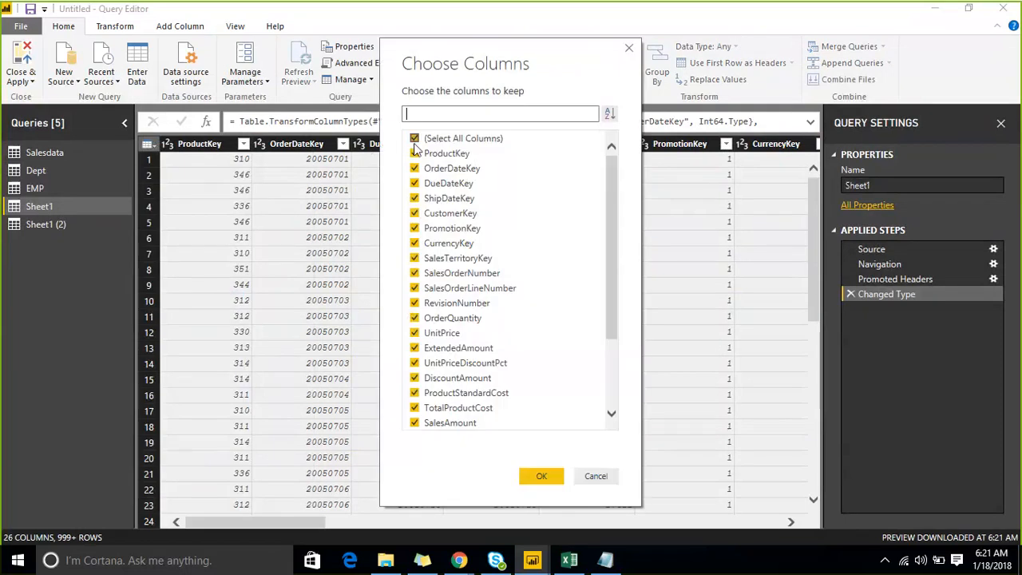
pyautogui.click(414, 139)
pyautogui.click(415, 154)
pyautogui.click(414, 168)
pyautogui.click(414, 183)
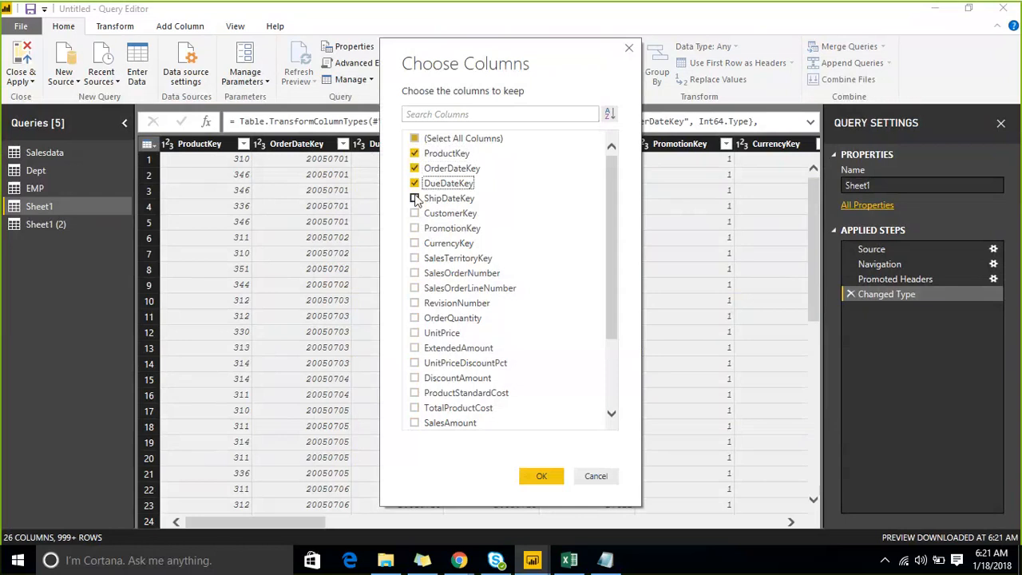
pyautogui.click(414, 198)
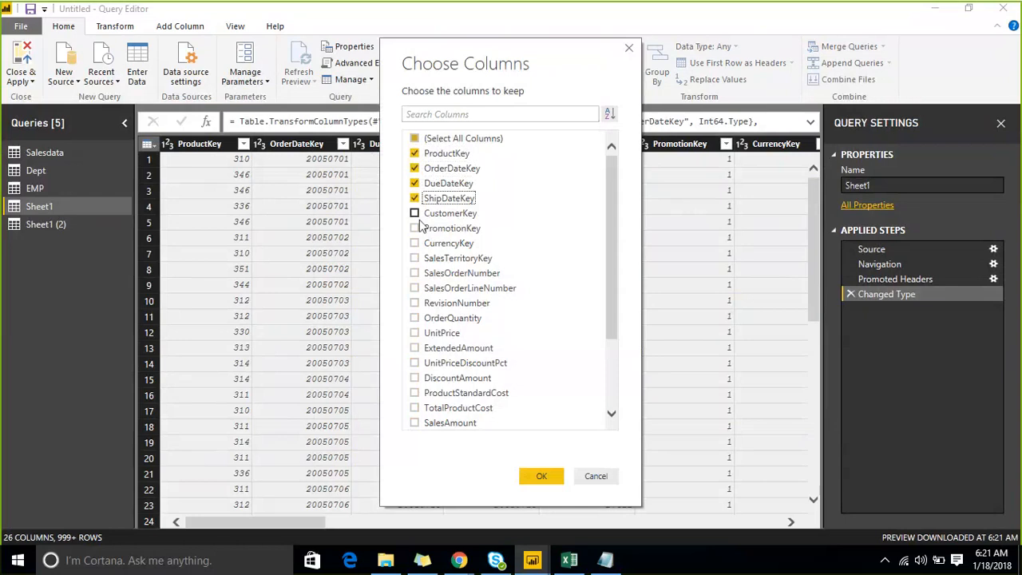
pyautogui.click(414, 333)
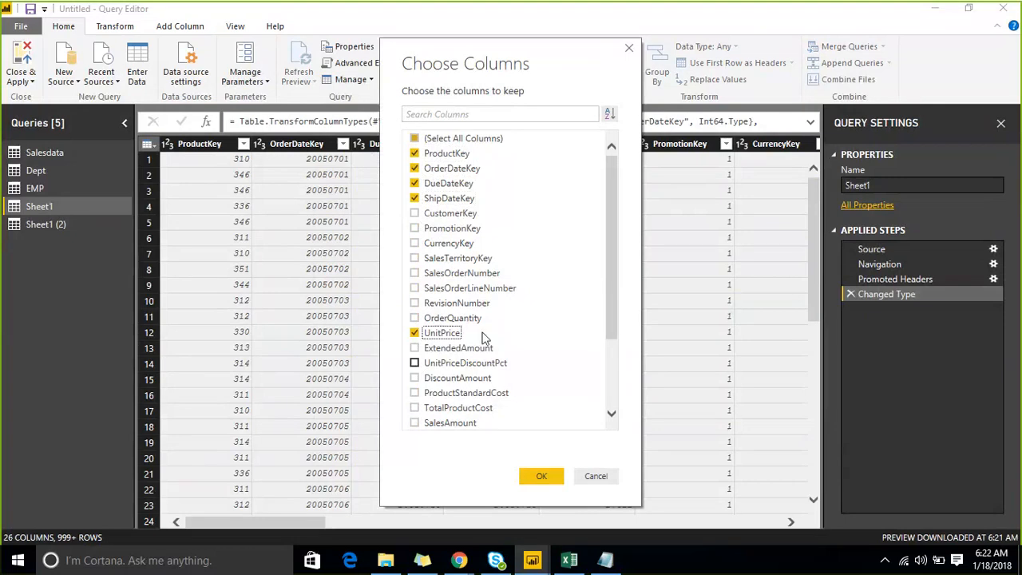
pyautogui.click(416, 424)
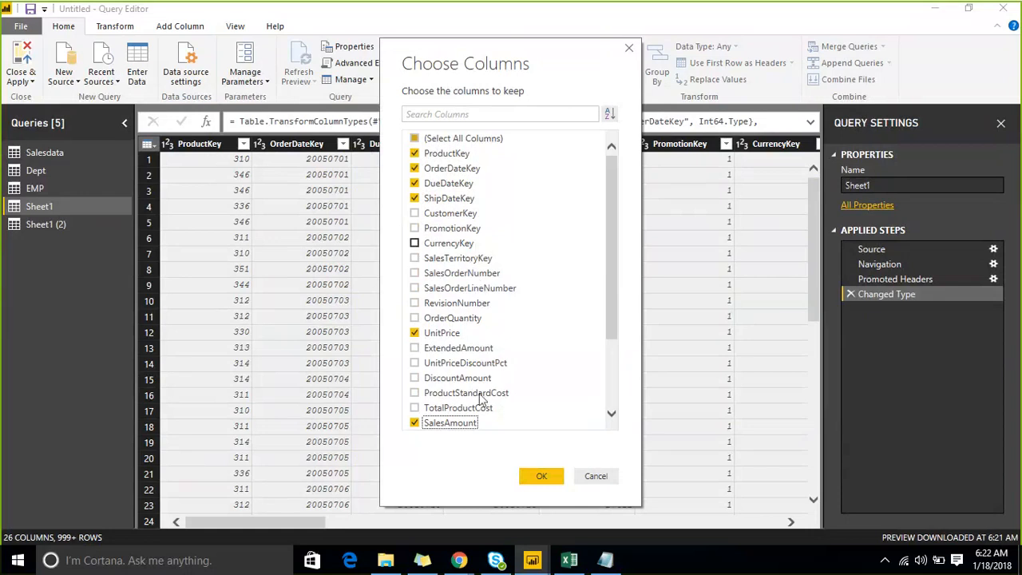
pyautogui.click(541, 477)
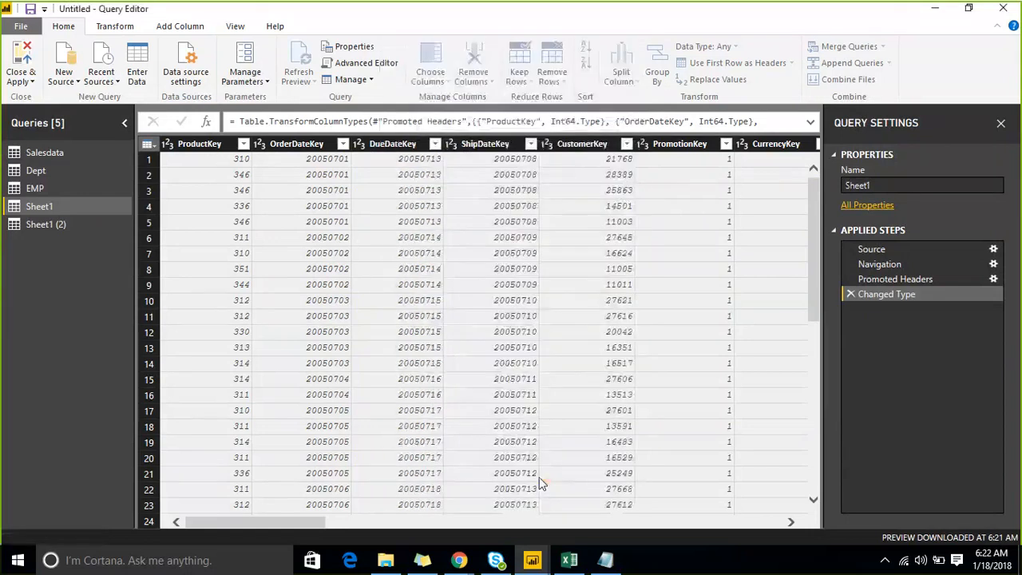
pyautogui.click(31, 85)
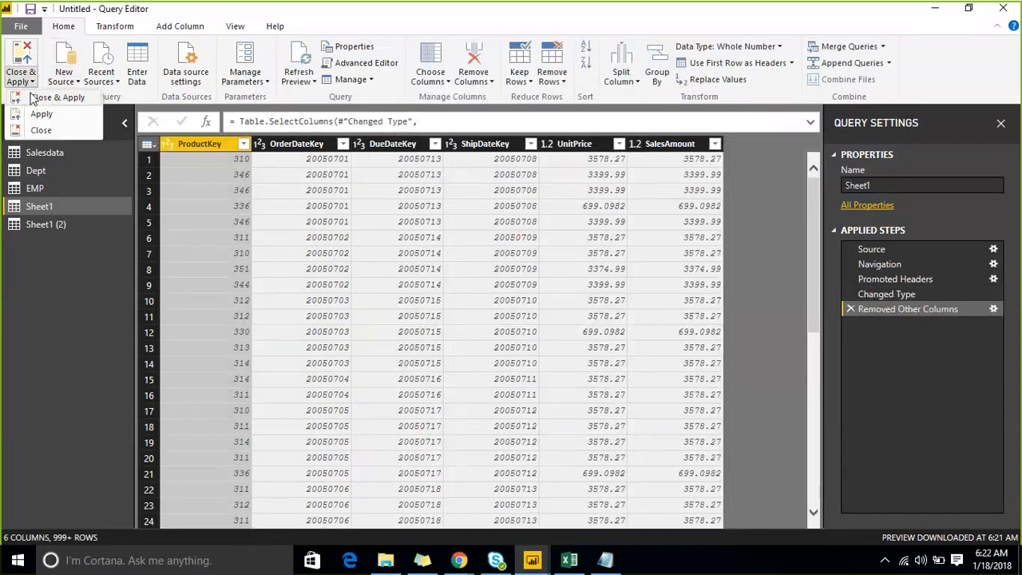
pyautogui.click(37, 99)
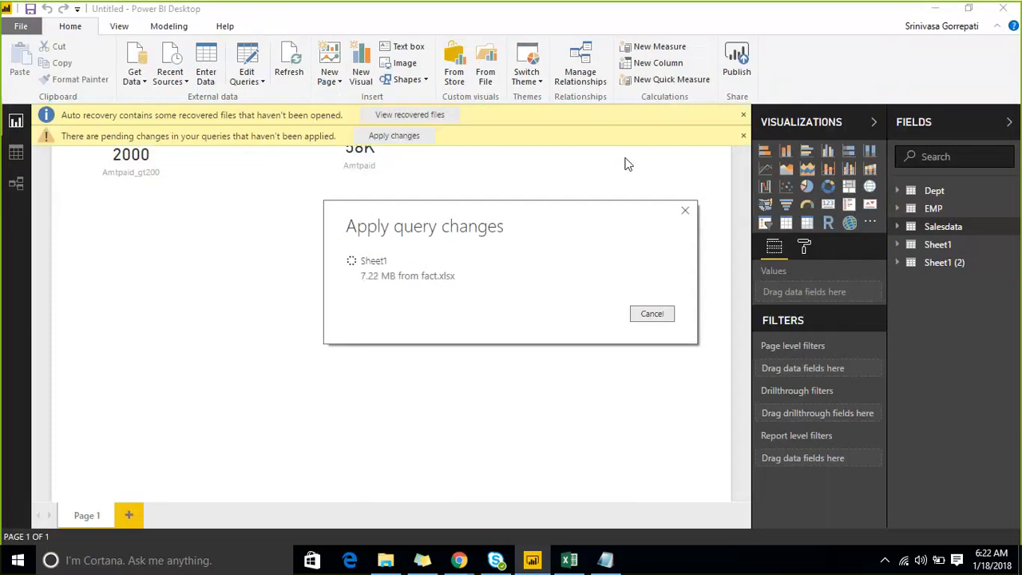
# - Rename the Sheet1 table in the data model as FacTable
pyautogui.rightClick(1011, 247)
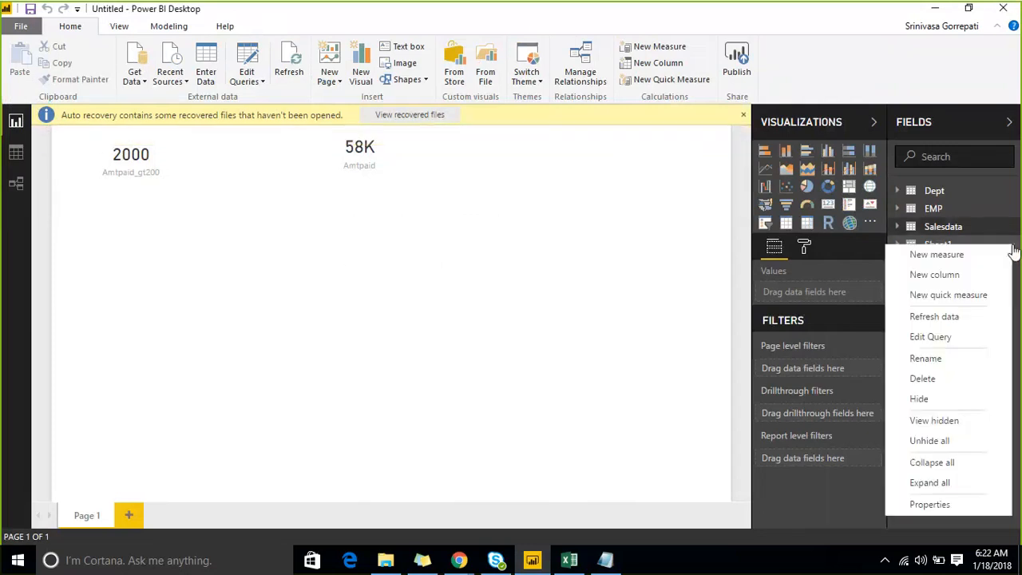
pyautogui.click(924, 358)
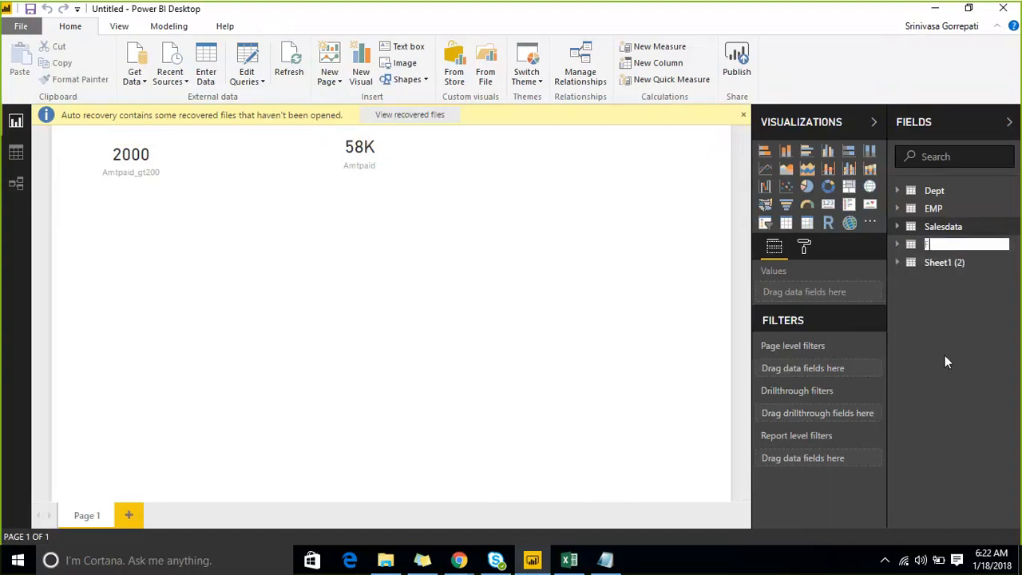
pyautogui.write('FacTable')
pyautogui.press('Return')
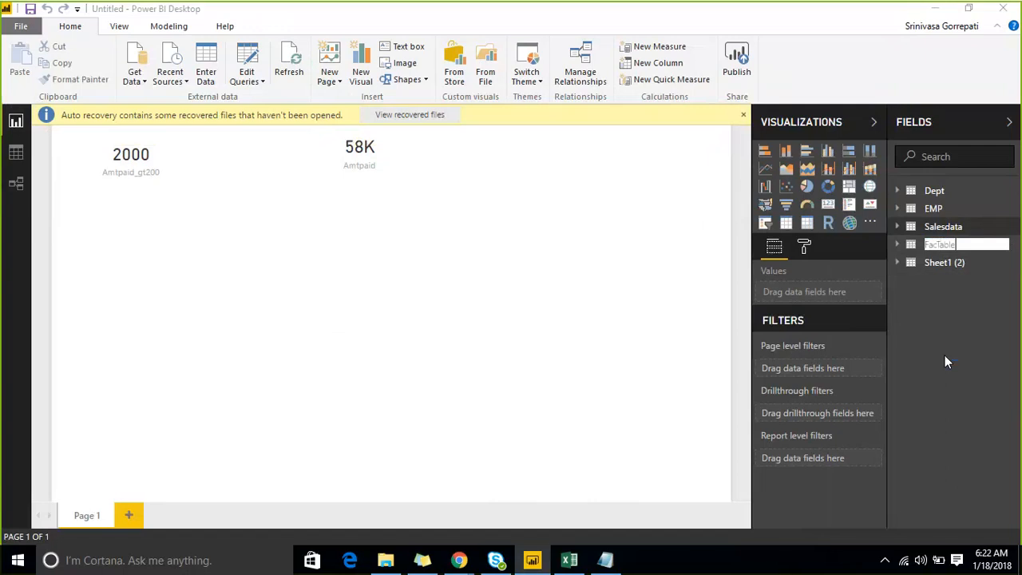
# - Rename the Sheet1 (2) table as Dimdate and dismiss the auto recovery notification
pyautogui.click(1010, 266)
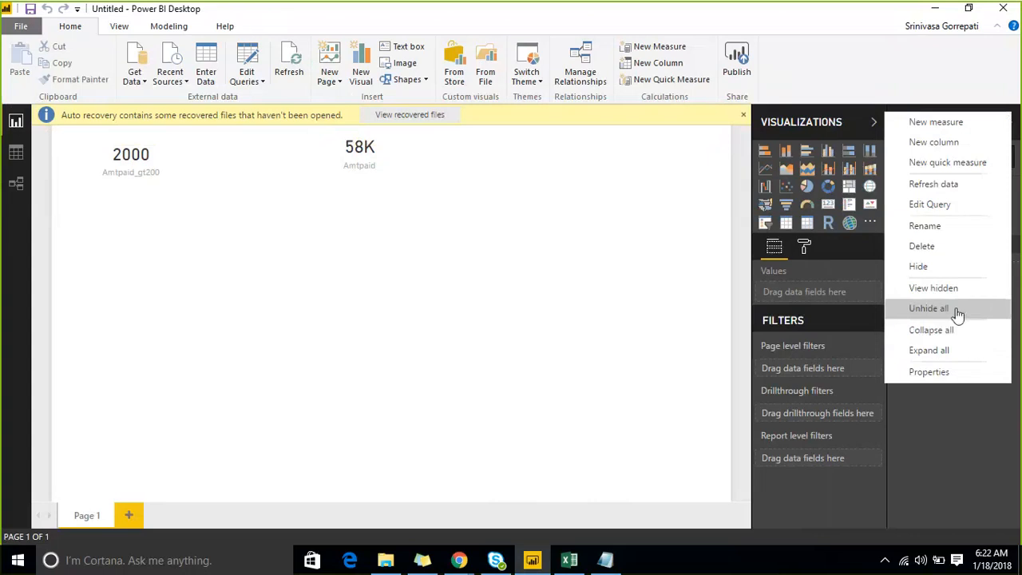
pyautogui.click(953, 226)
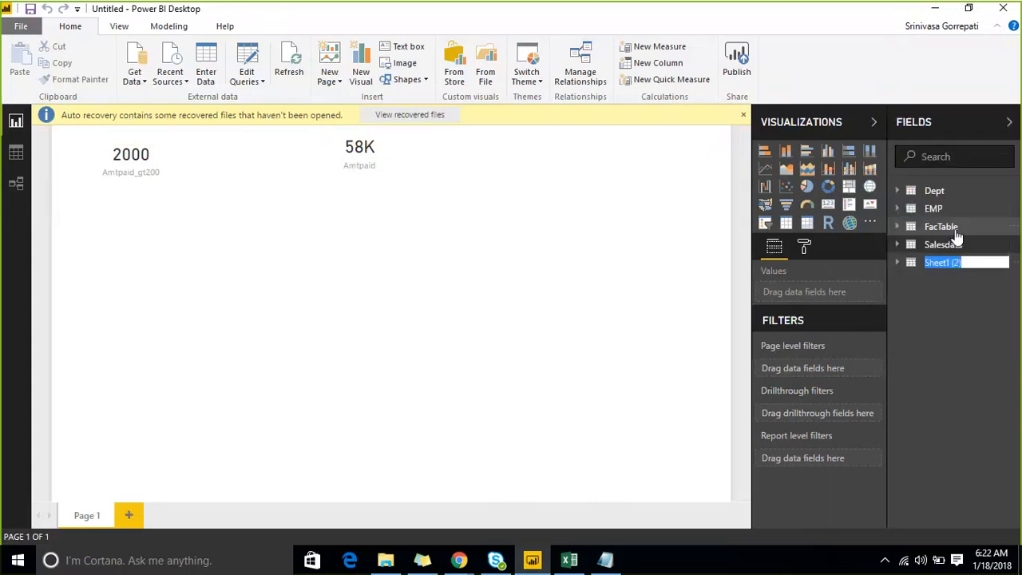
pyautogui.write('Dim')
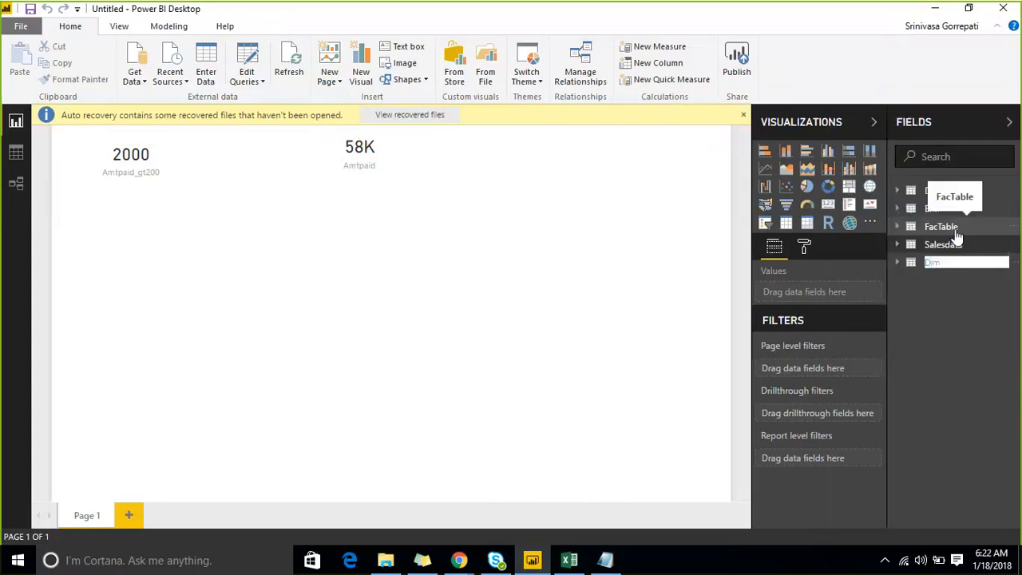
pyautogui.write('date')
pyautogui.press('Return')
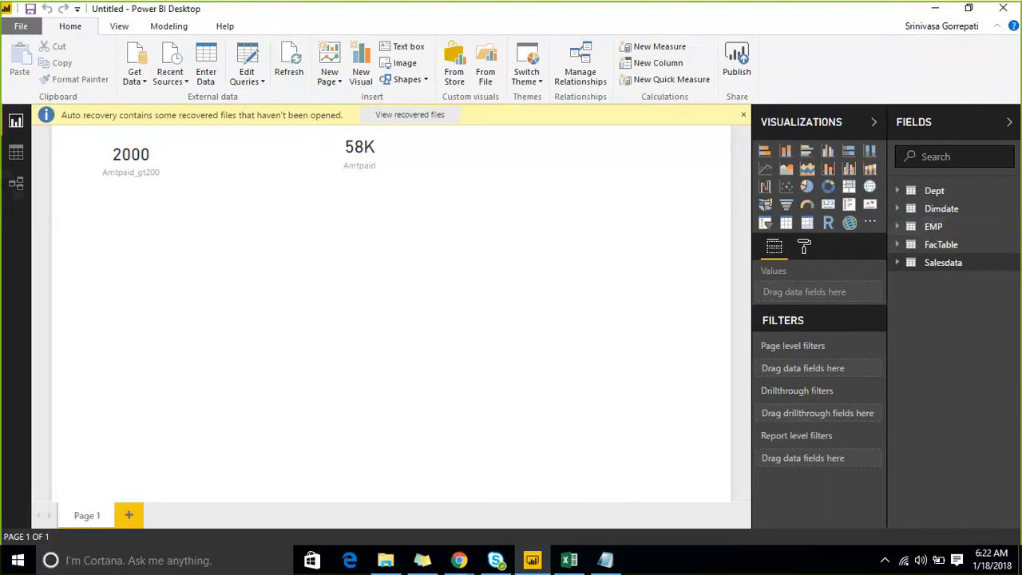
pyautogui.click(743, 115)
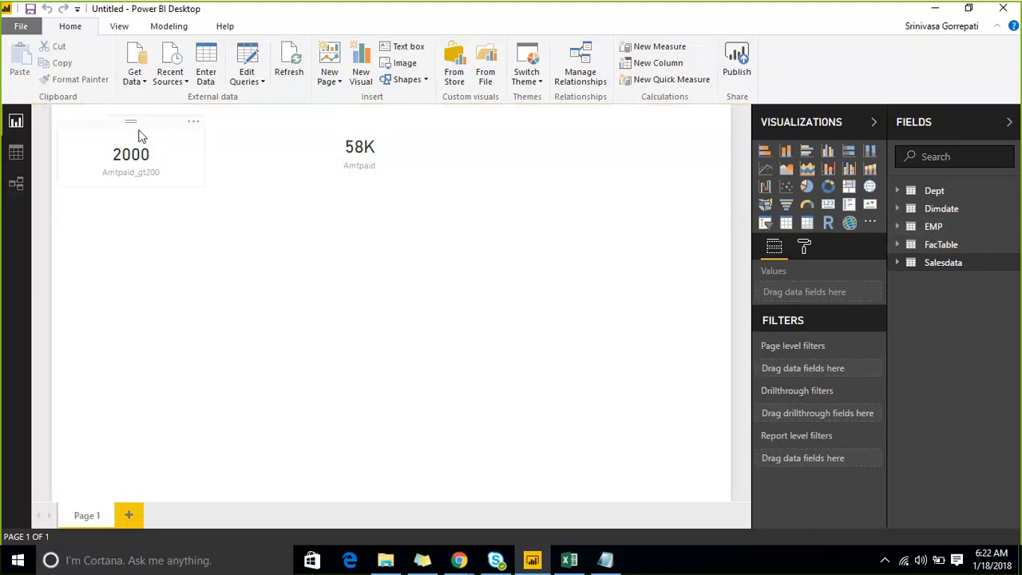
# - In the relationships diagram, relate the OrderDateKey column of FacTable to the Dimdate table and arrange the two tables side by side
pyautogui.click(11, 155)
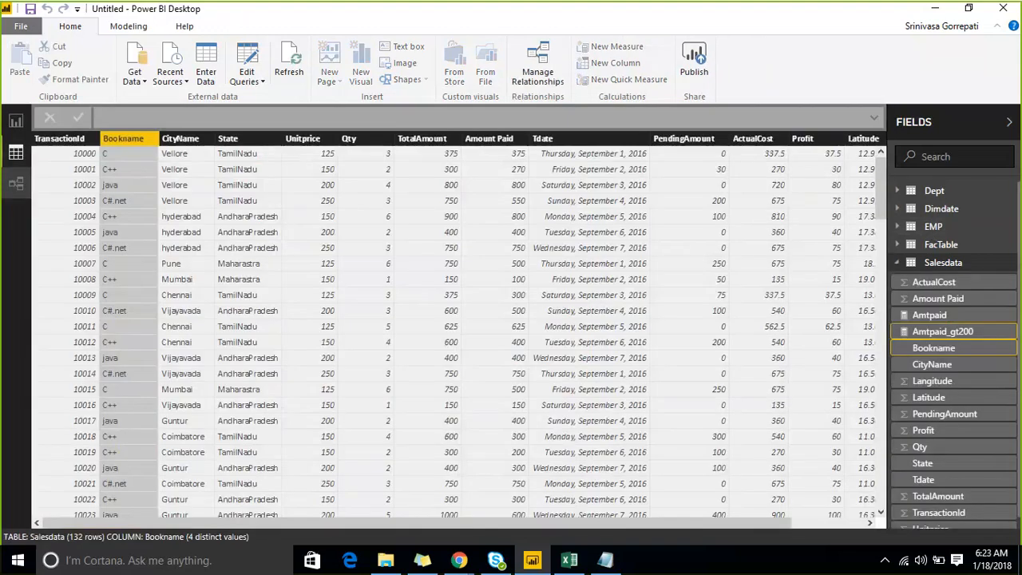
pyautogui.click(18, 183)
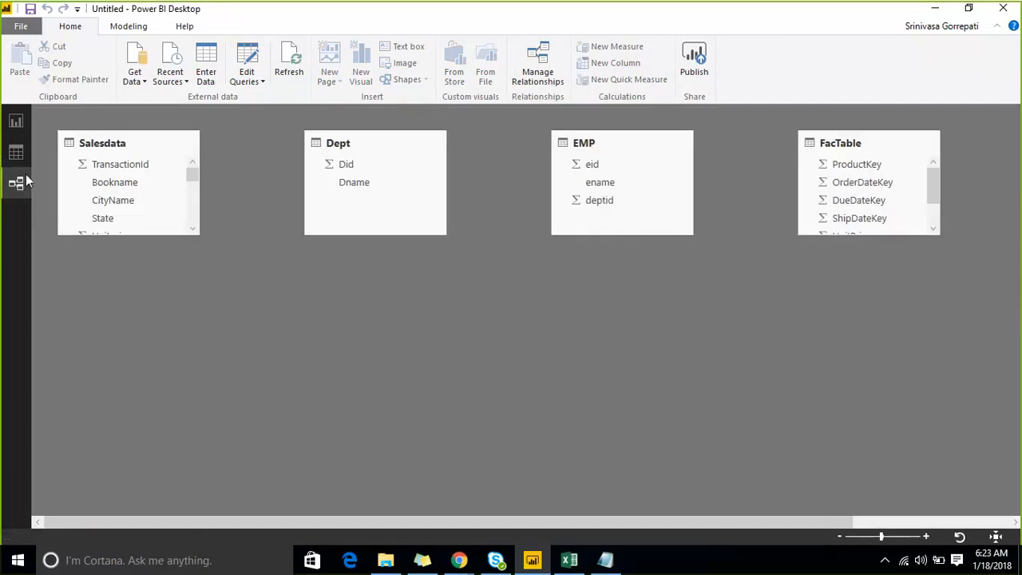
pyautogui.moveTo(379, 523); pyautogui.dragTo(608, 504)
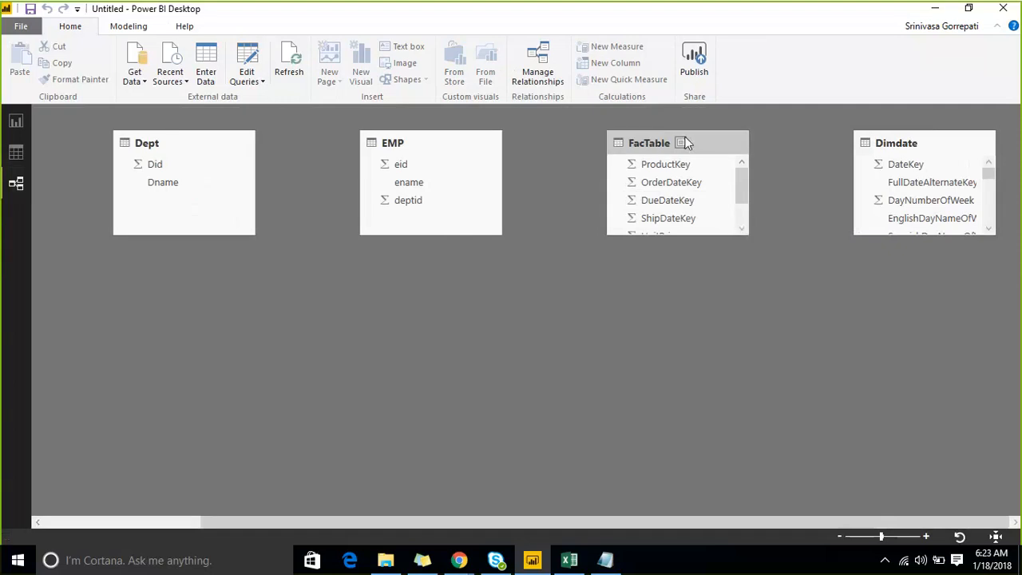
pyautogui.moveTo(685, 143); pyautogui.dragTo(744, 295)
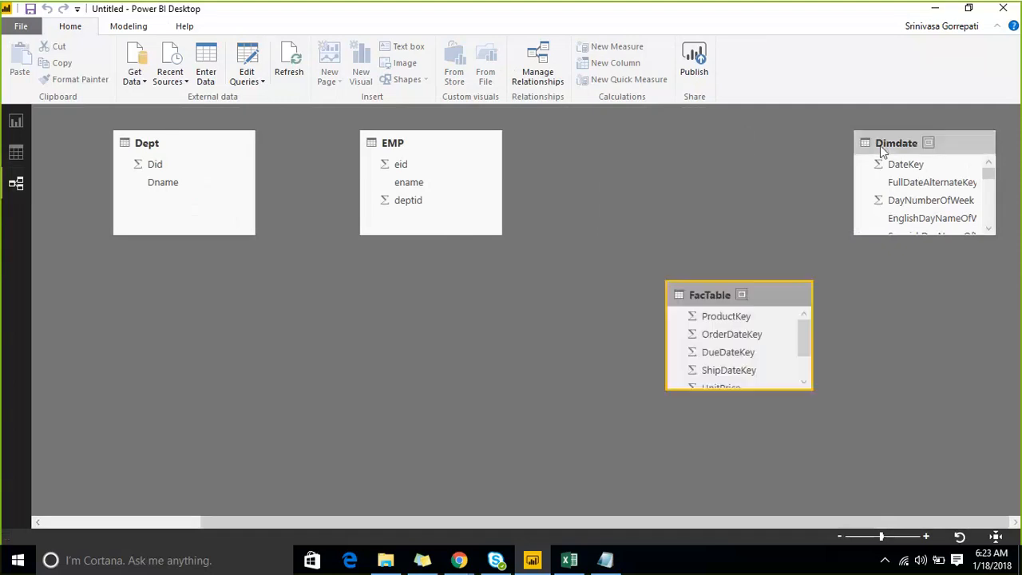
pyautogui.moveTo(909, 143); pyautogui.dragTo(650, 141)
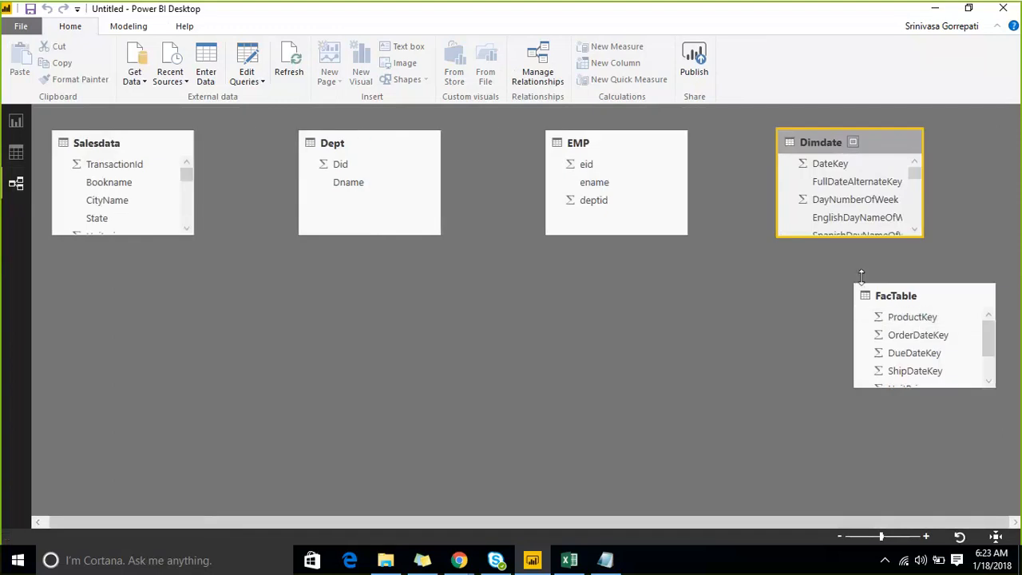
pyautogui.moveTo(910, 335)
pyautogui.mouseDown()
pyautogui.moveTo(900, 210)
pyautogui.moveTo(882, 179)
pyautogui.moveTo(900, 139)
pyautogui.moveTo(877, 181)
pyautogui.moveTo(853, 182)
pyautogui.mouseUp()
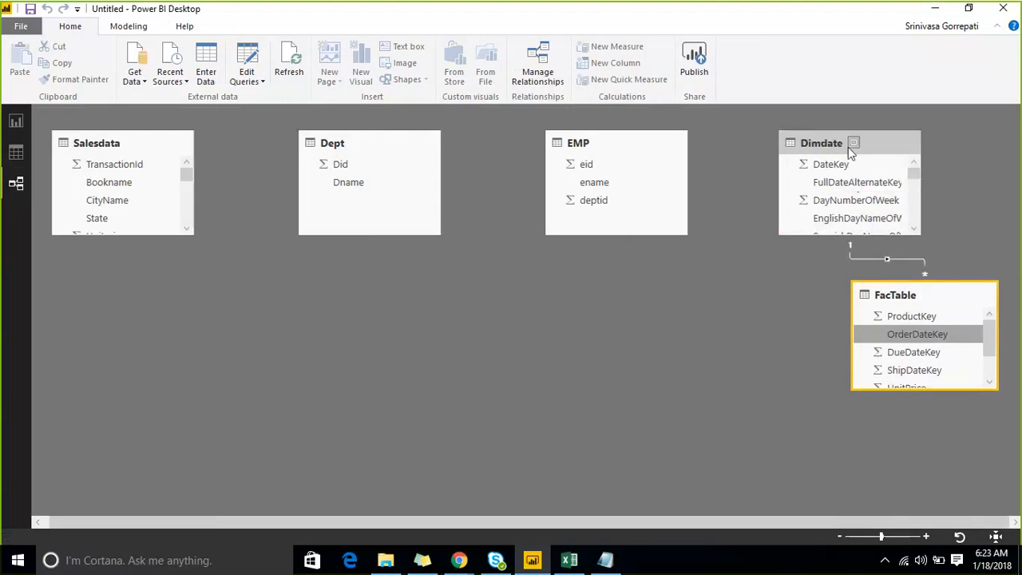
pyautogui.moveTo(849, 148); pyautogui.dragTo(579, 300)
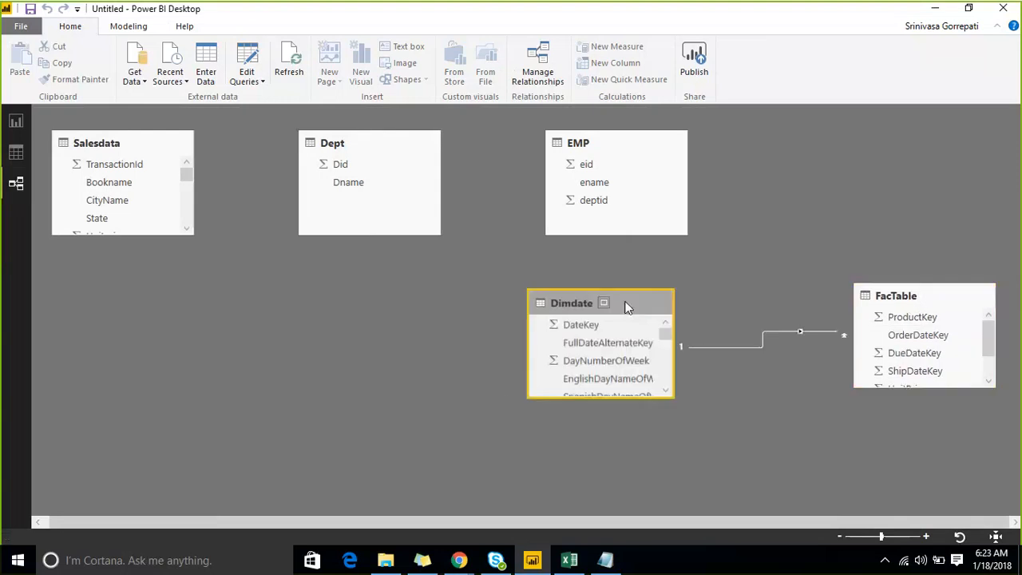
# - Display the rows and fields of FacTable in the data view
pyautogui.click(15, 158)
pyautogui.click(942, 246)
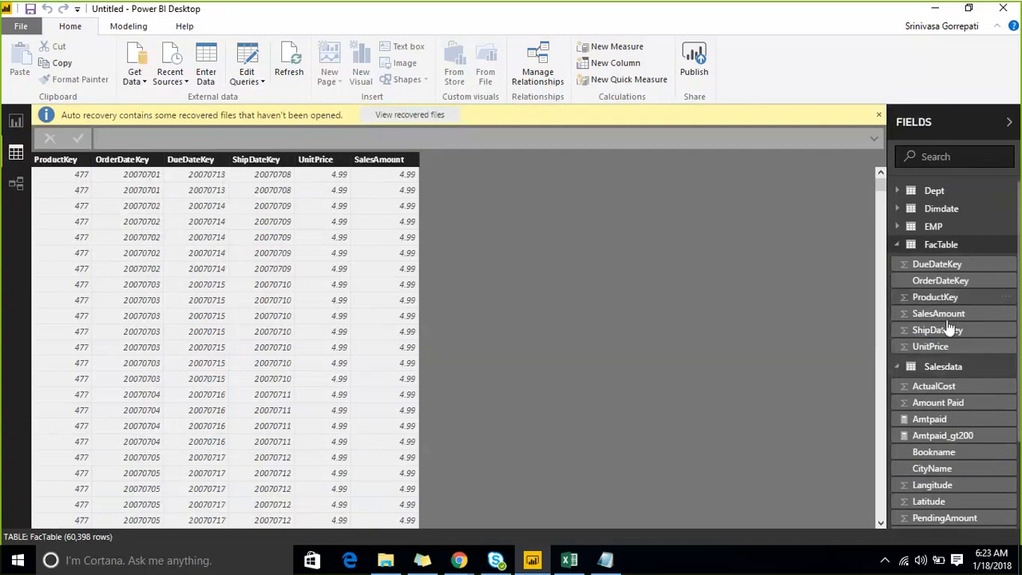
# - Change the relationship between FacTable and Dimdate so that OrderDateKey is matched to the DateKey column
pyautogui.click(937, 213)
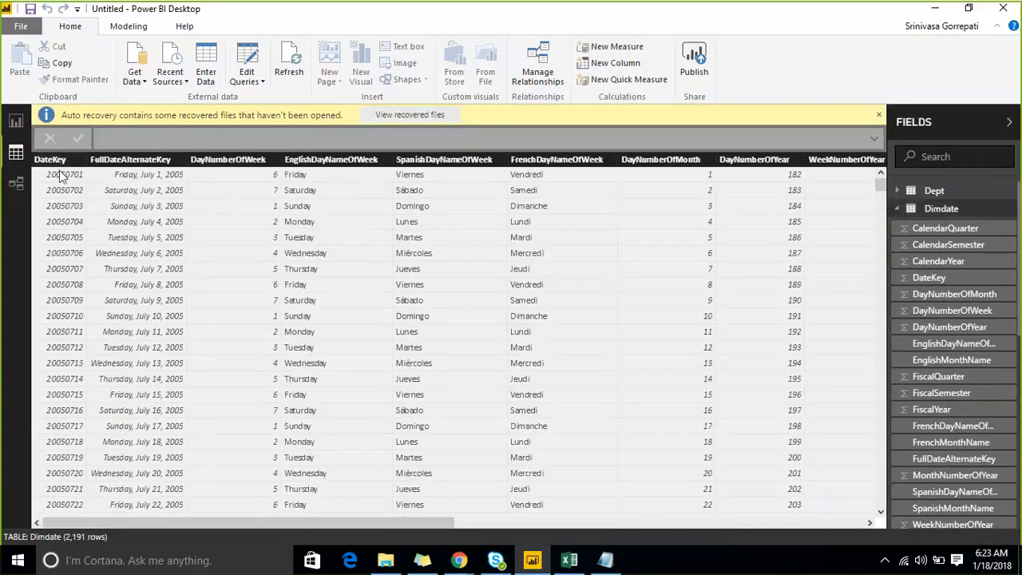
pyautogui.click(16, 121)
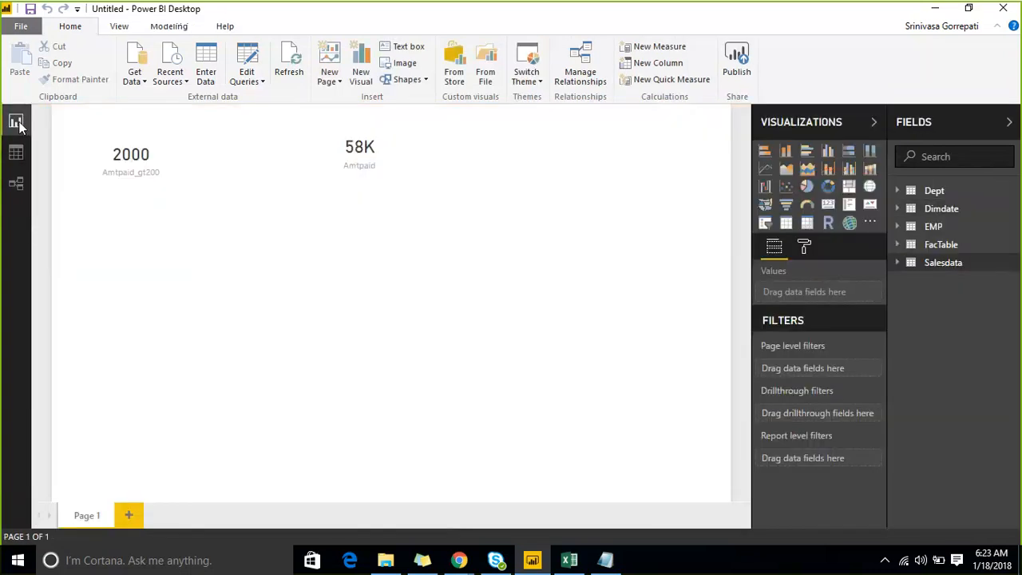
pyautogui.click(16, 182)
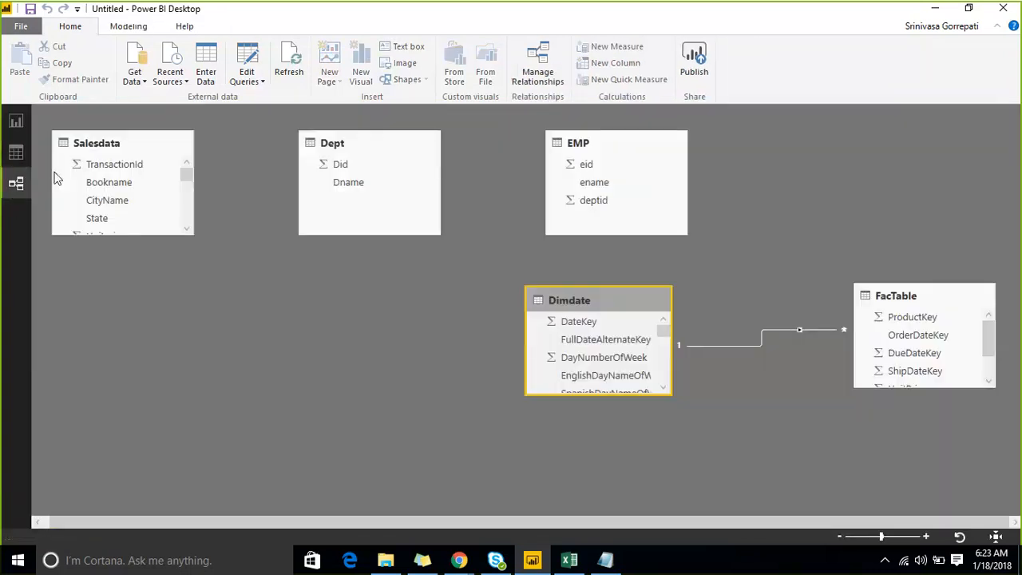
pyautogui.click(812, 327)
pyautogui.doubleClick(812, 327)
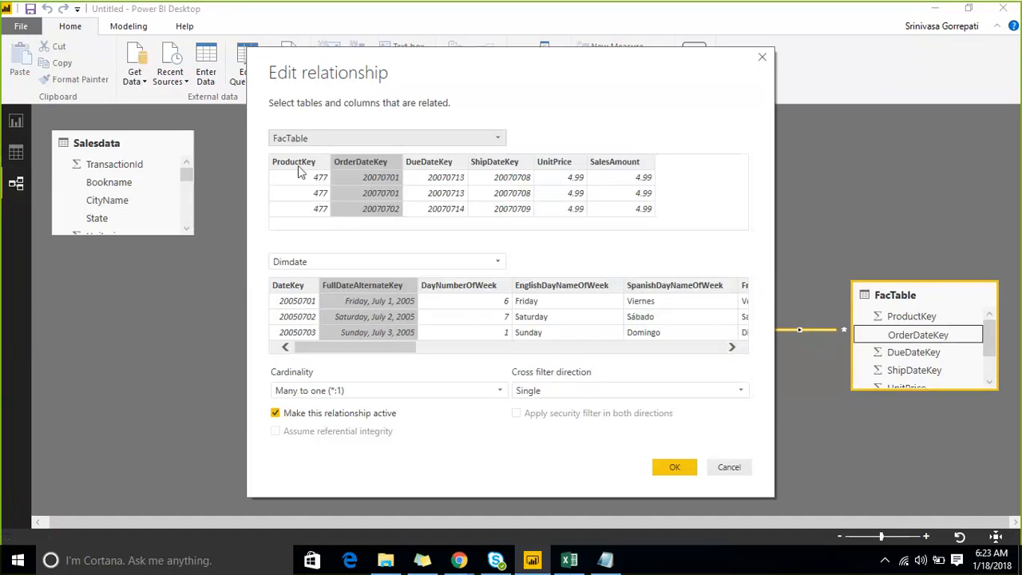
pyautogui.click(297, 292)
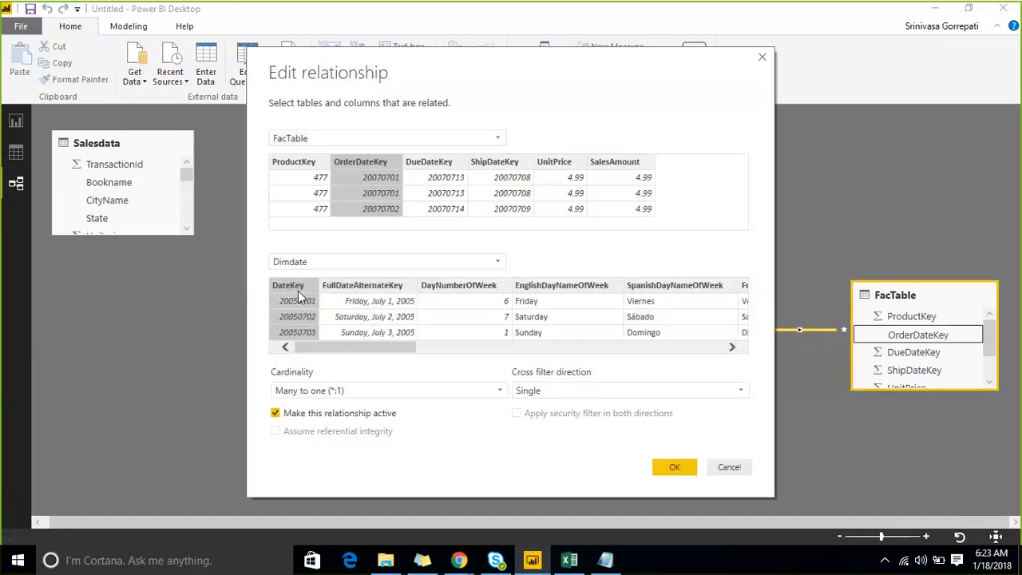
pyautogui.click(675, 467)
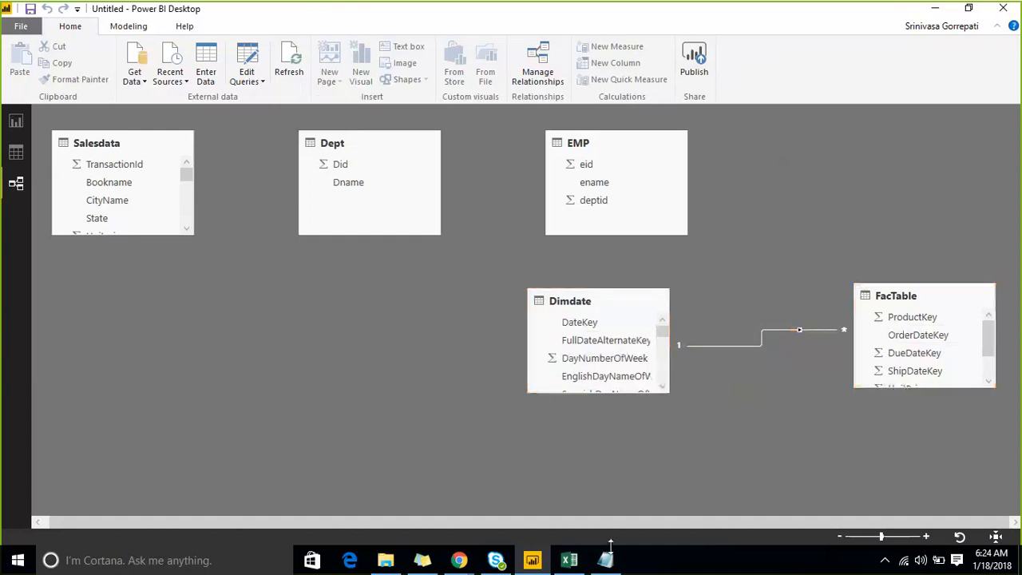
# - Switch to the dax course notes in Notepad and add the entry "TotalMTD" below the Calculate(expression,filter) line
pyautogui.hotkey('alt', 'Tab')
pyautogui.click(347, 97)
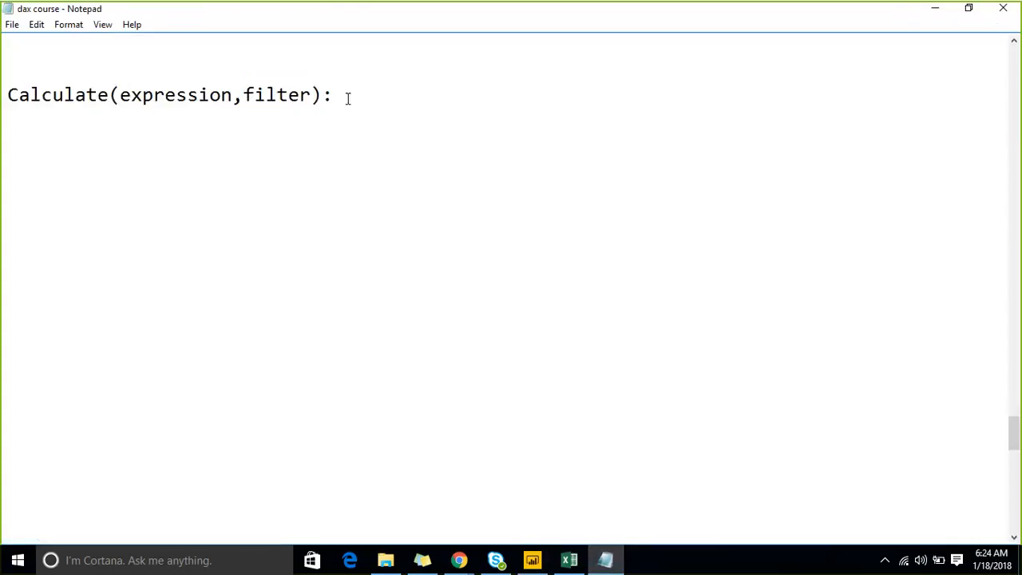
pyautogui.press('Return')
pyautogui.press('Return')
pyautogui.write('TotalMTD')
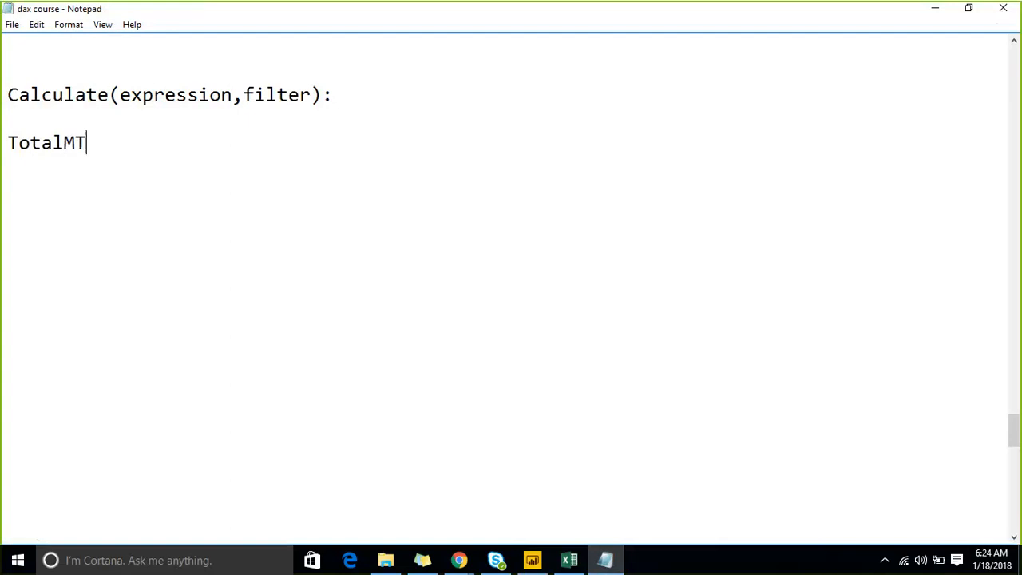
# - Add the entries "TOTALQTD" and "TOTALYTD" on separate lines below TotalMTD and highlight the three function names
pyautogui.press('Return')
pyautogui.write('TOTAL')
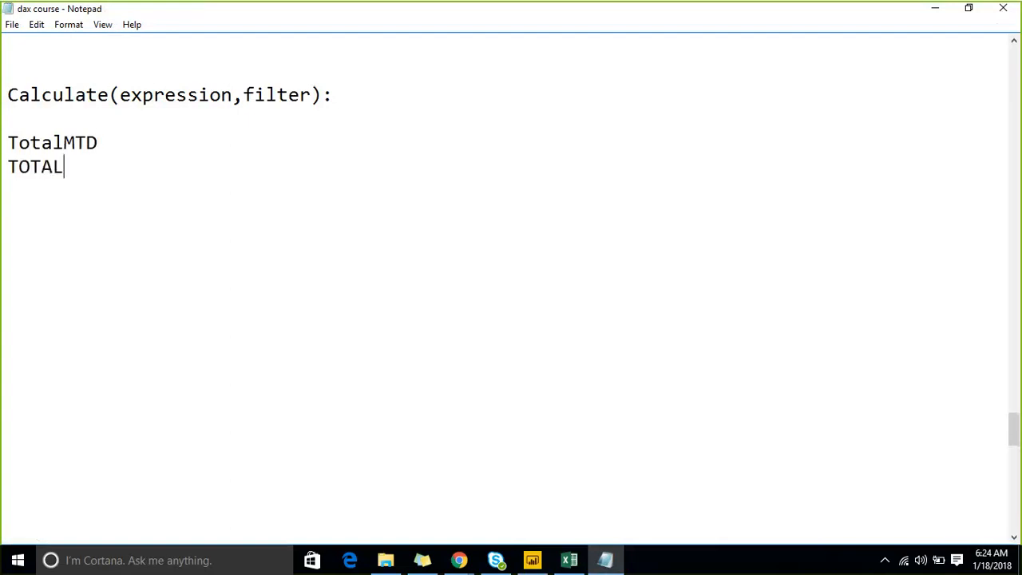
pyautogui.write('QTD')
pyautogui.press('Return')
pyautogui.write('TOTAL')
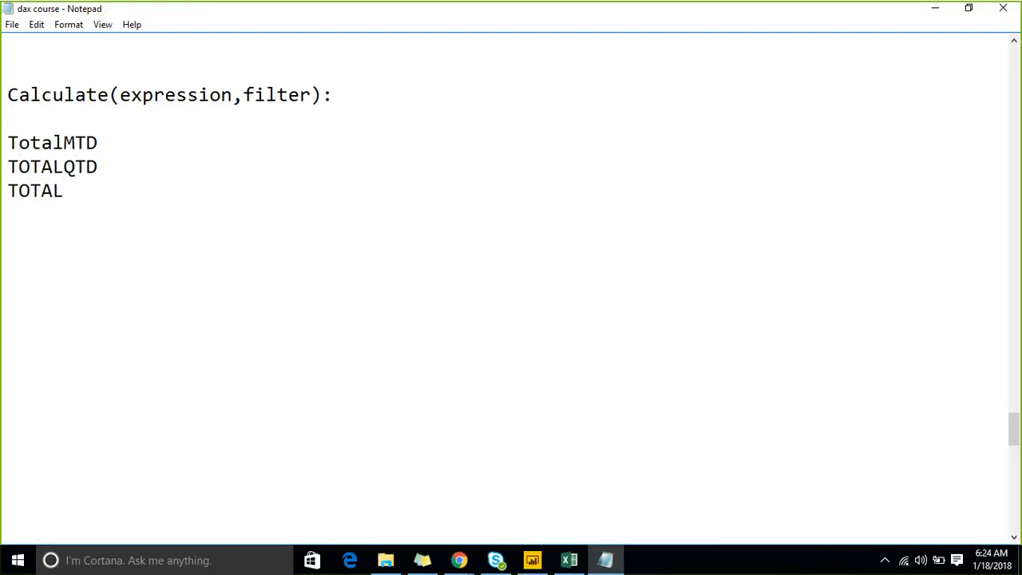
pyautogui.write('YTD')
pyautogui.hotkey('shift', 'Up')
pyautogui.hotkey('shift', 'Up')
pyautogui.hotkey('shift', 'Home')
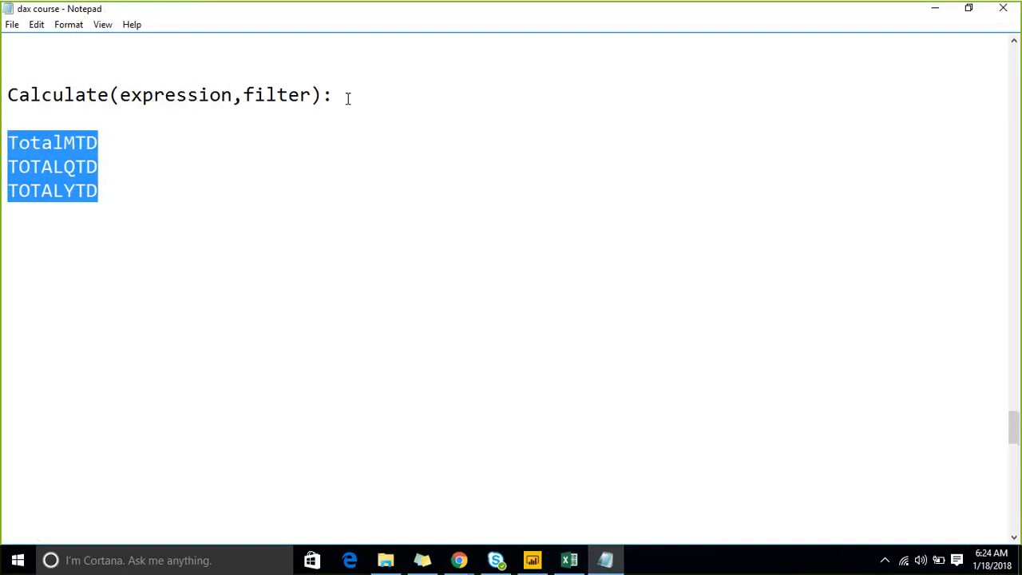
# - Add the line "Running total:" below the three function names and switch to the report page in Power BI Desktop
pyautogui.press('Down')
pyautogui.press('Down')
pyautogui.press('Down')
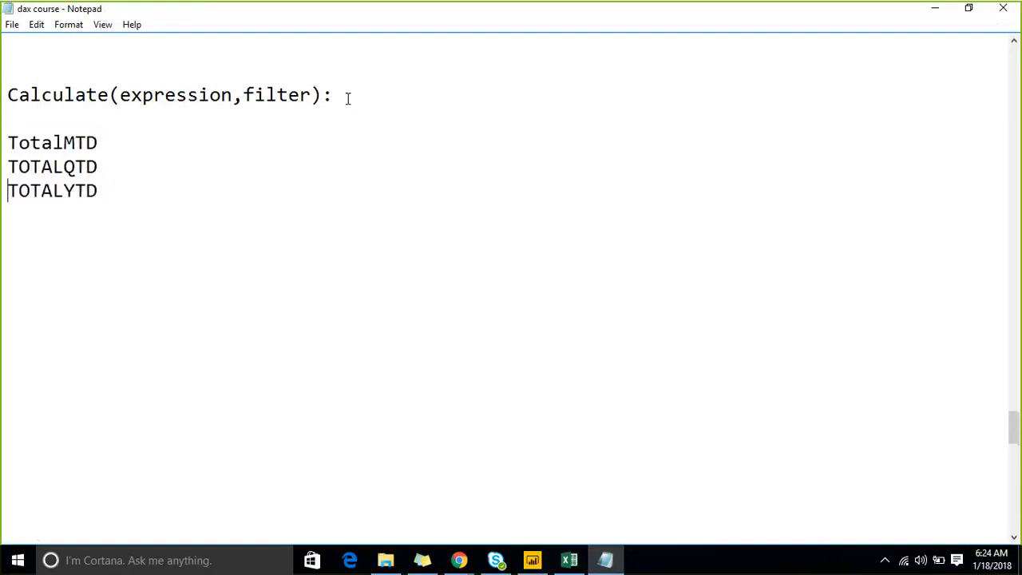
pyautogui.press('Down')
pyautogui.press('Down')
pyautogui.write('Runni')
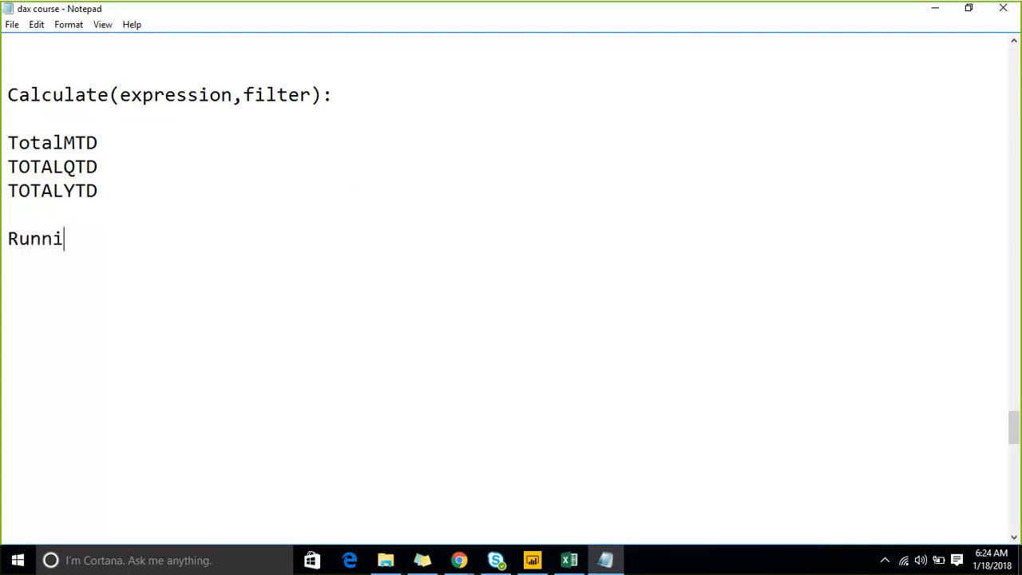
pyautogui.write('ng total')
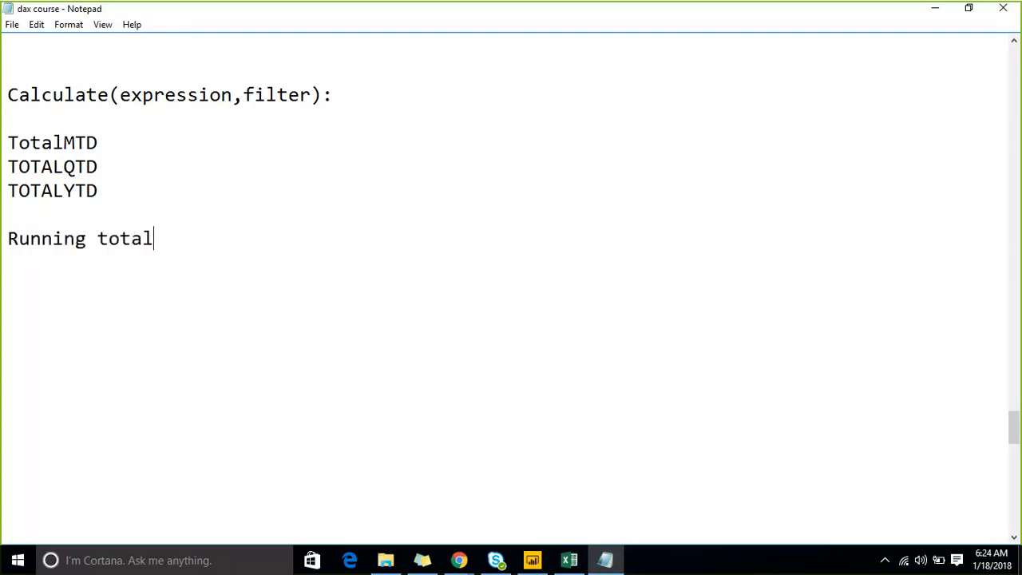
pyautogui.write(':')
pyautogui.click(533, 560)
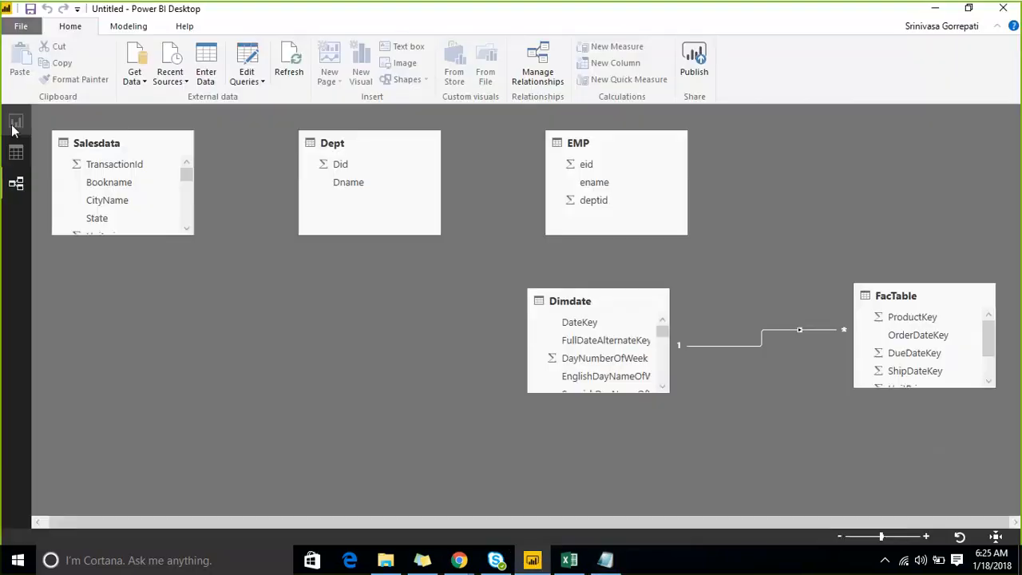
pyautogui.click(16, 120)
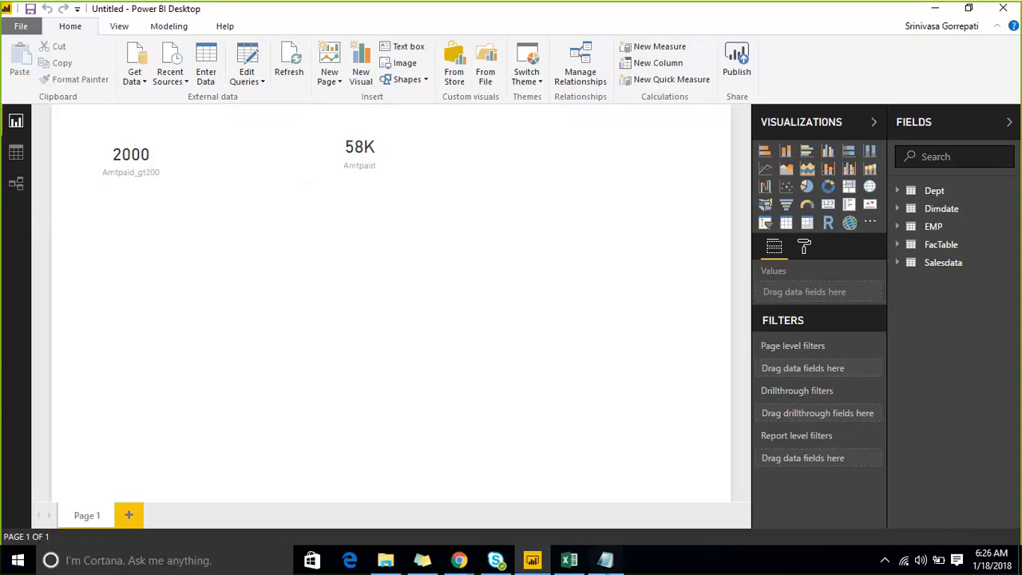
# - Back in the Notepad notes, highlight TotalMTD, TOTALQTD and TOTALYTD in turn and add a colon to the TotalMTD line
pyautogui.click(606, 559)
pyautogui.doubleClick(103, 144)
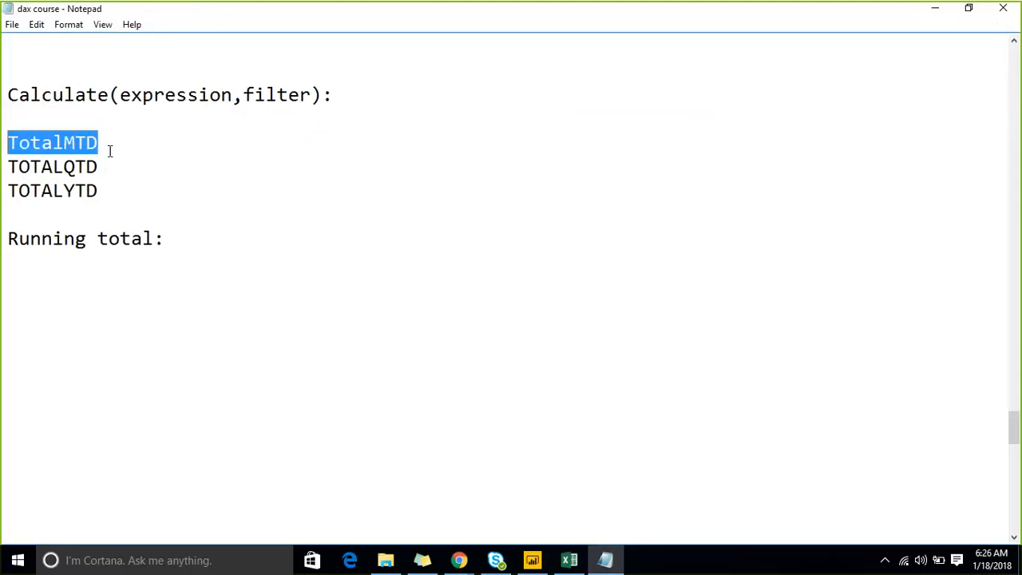
pyautogui.moveTo(123, 164); pyautogui.dragTo(6, 166)
pyautogui.moveTo(111, 190); pyautogui.dragTo(7, 190)
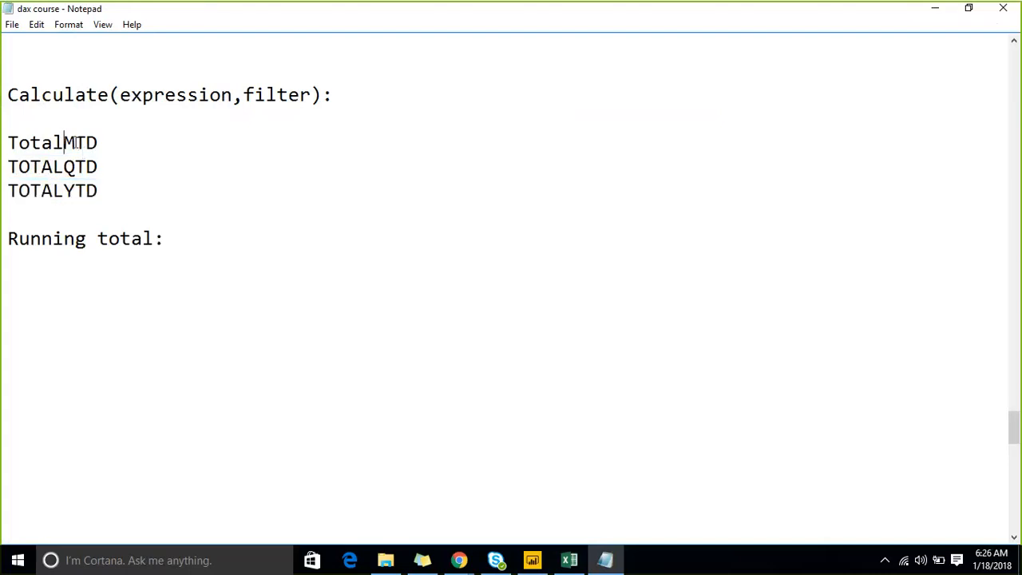
pyautogui.moveTo(62, 142); pyautogui.dragTo(104, 142)
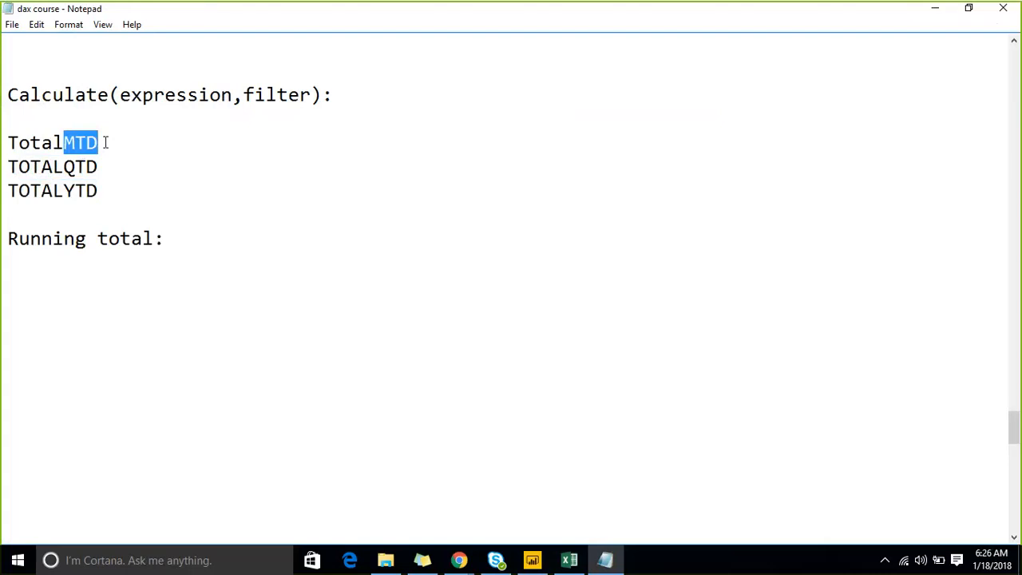
pyautogui.press('Right')
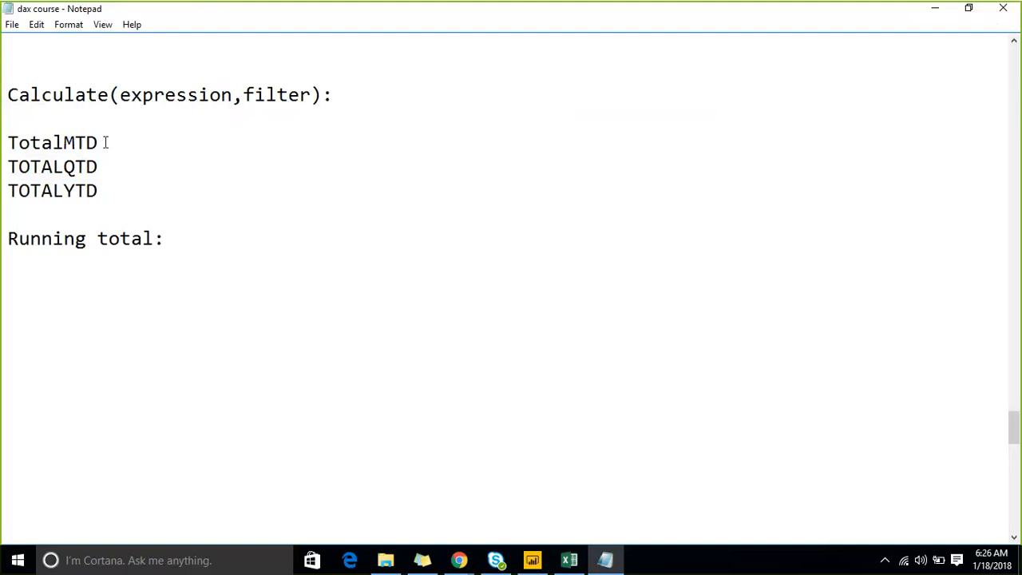
pyautogui.press('Left')
pyautogui.write(':')
# - Switch to Power BI Desktop and display the rows of FacTable in the data view
pyautogui.click(533, 561)
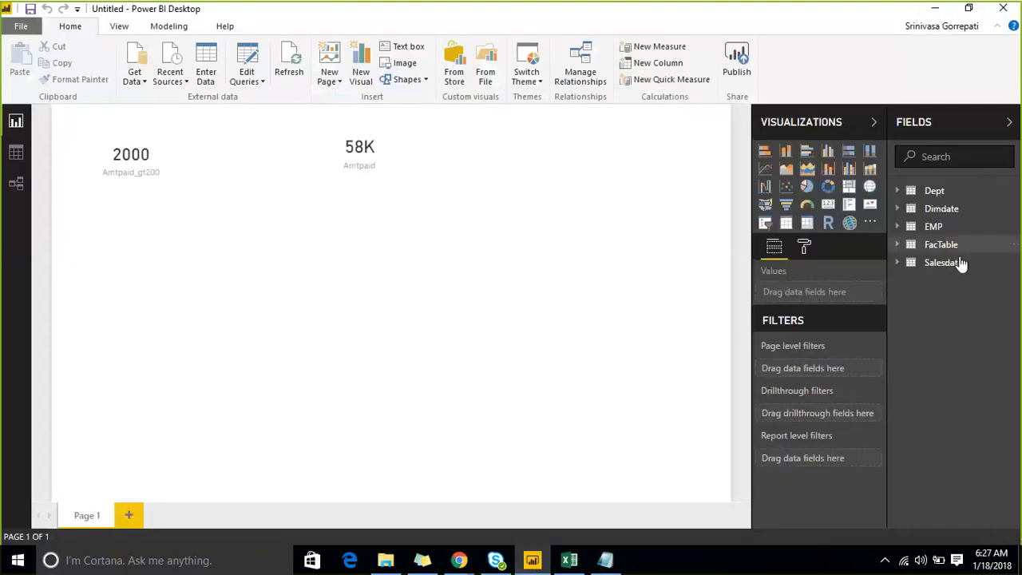
pyautogui.click(941, 247)
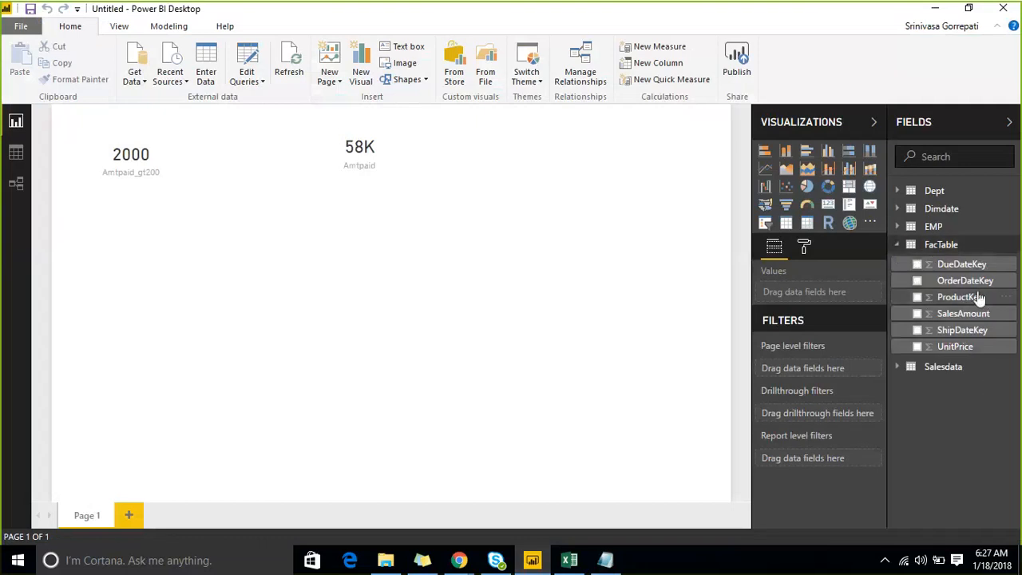
pyautogui.click(16, 152)
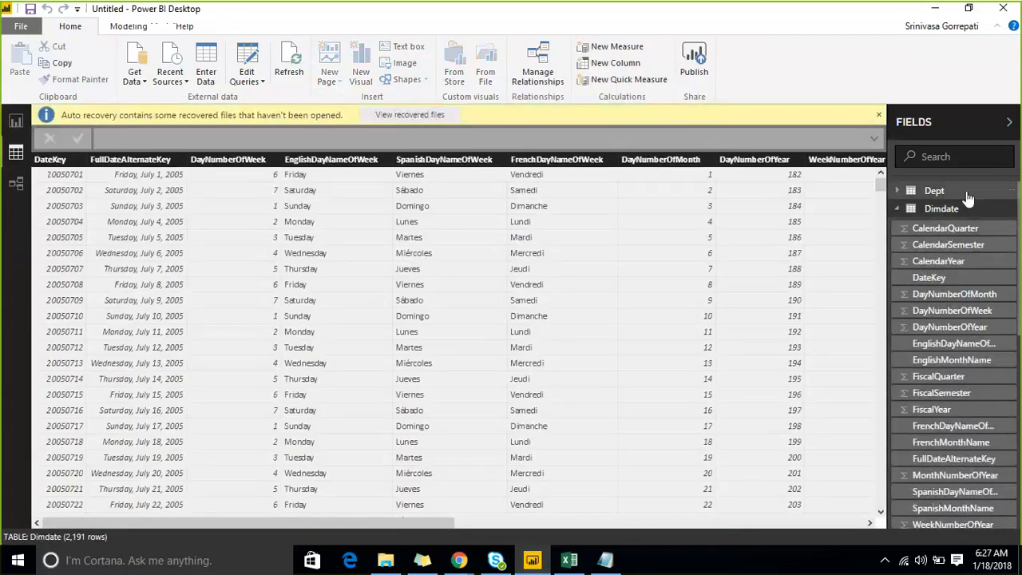
pyautogui.click(896, 208)
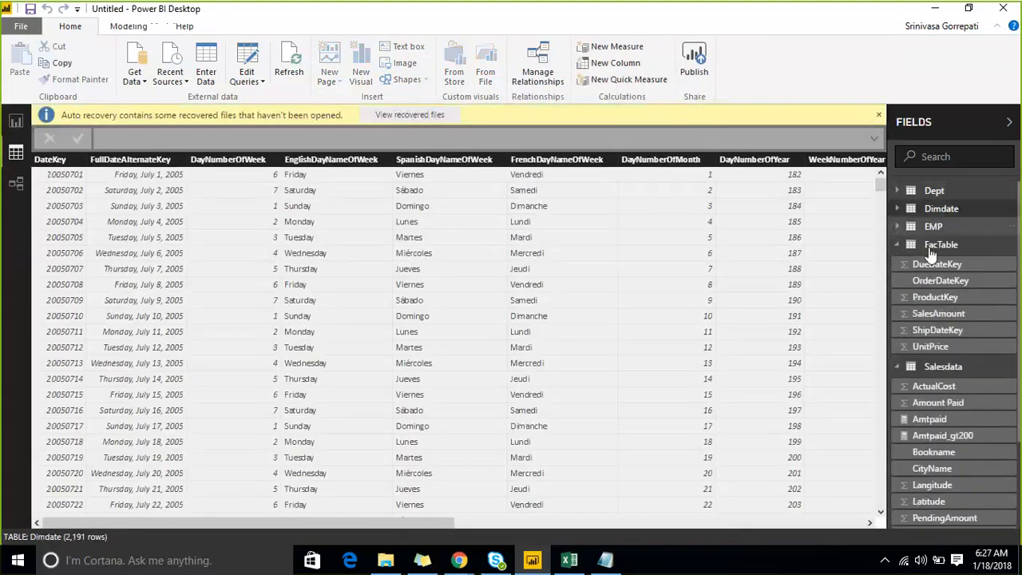
pyautogui.click(934, 245)
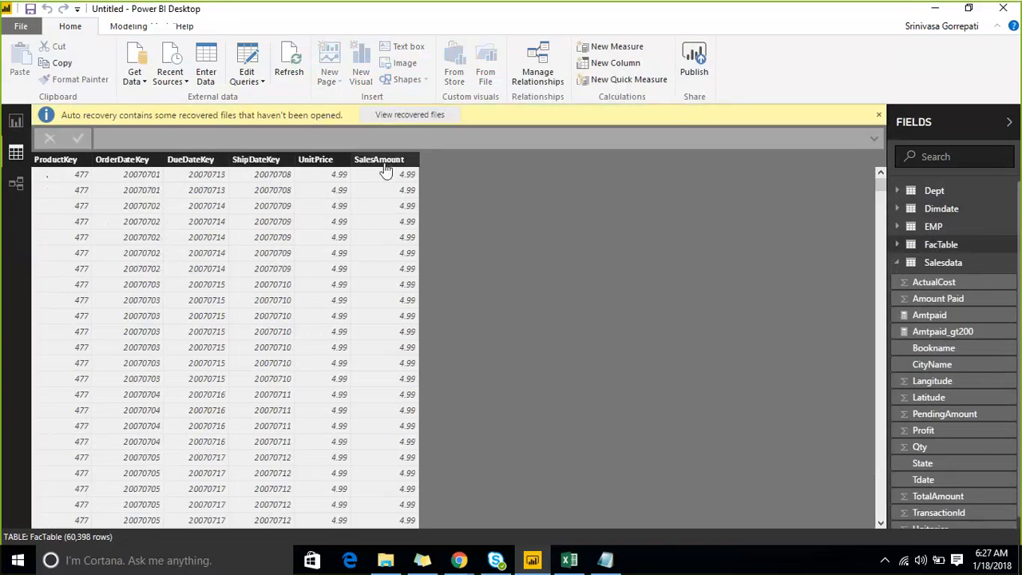
# - Examine the OrderDateKey and SalesAmount values throughout the FacTable rows
pyautogui.scroll(-15, 390, 199)
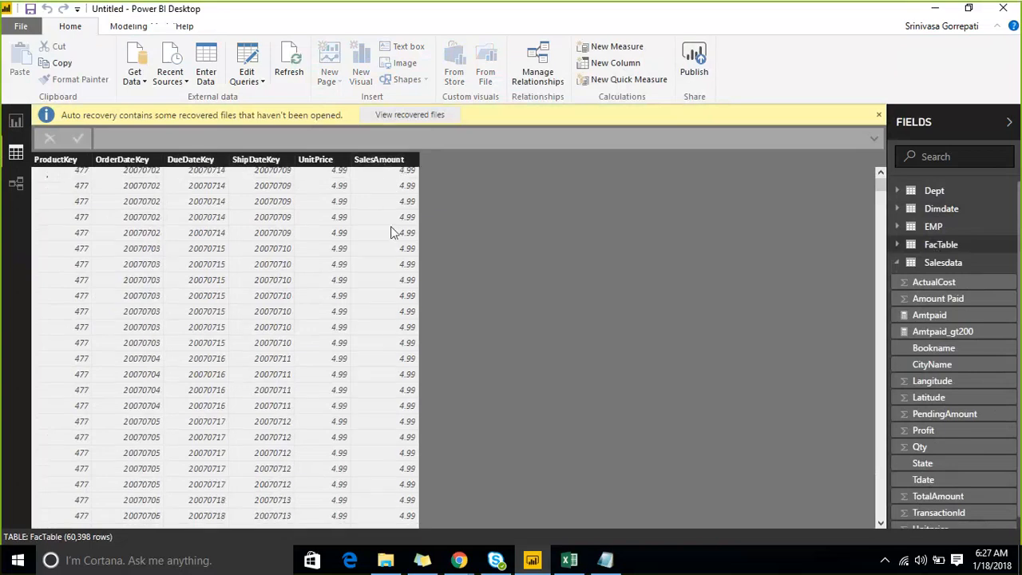
pyautogui.scroll(-10, 391, 223)
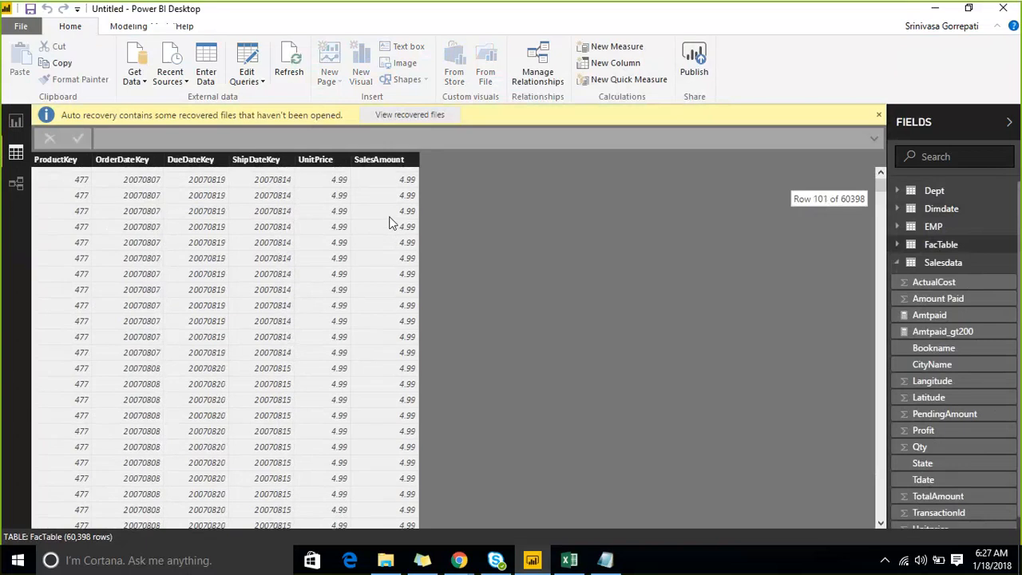
pyautogui.scroll(-15, 384, 231)
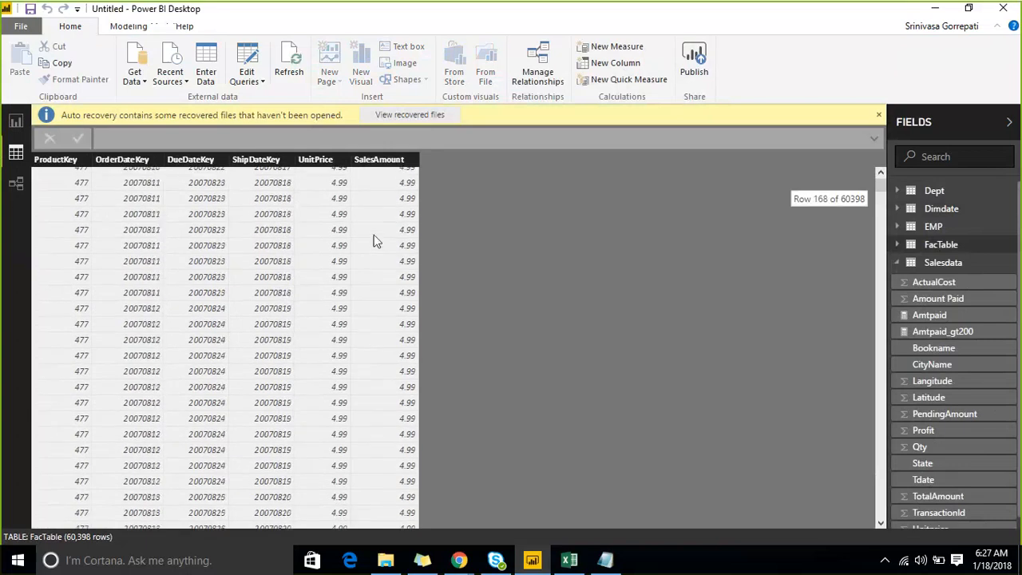
pyautogui.scroll(-5, 374, 236)
pyautogui.moveTo(880, 178); pyautogui.dragTo(881, 225)
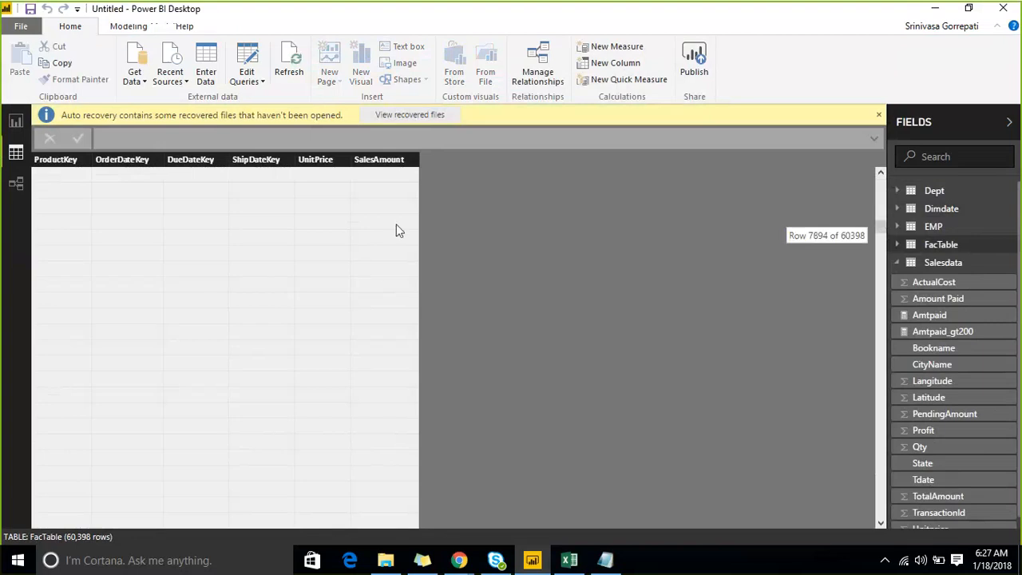
pyautogui.scroll(-3, 397, 227)
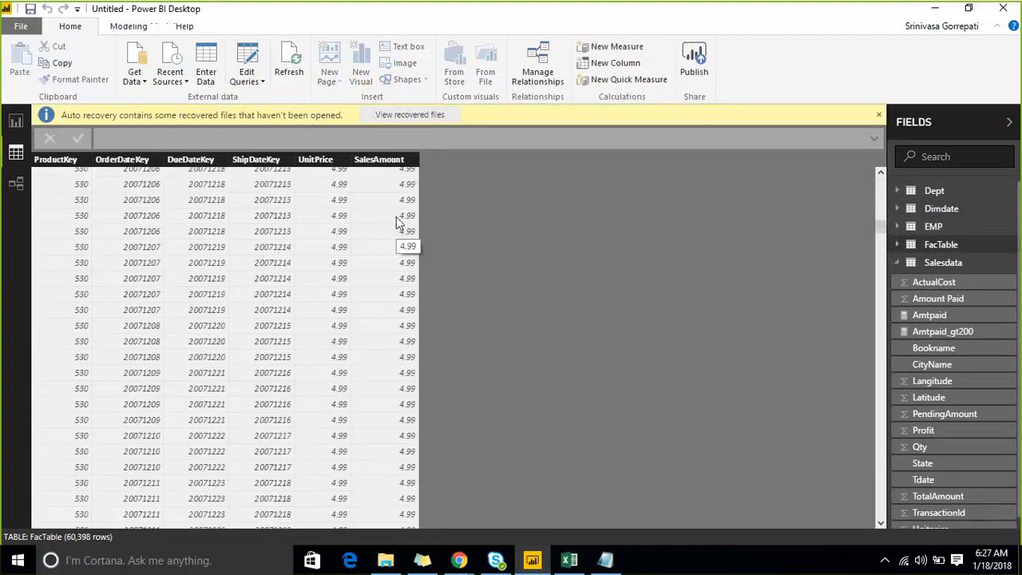
pyautogui.scroll(-10, 396, 216)
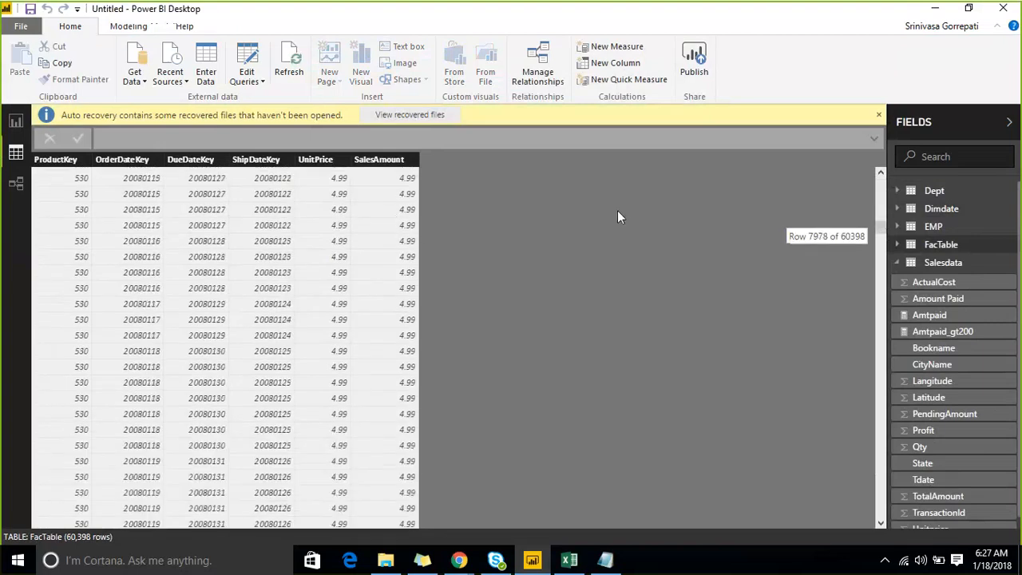
pyautogui.moveTo(878, 216); pyautogui.dragTo(880, 260)
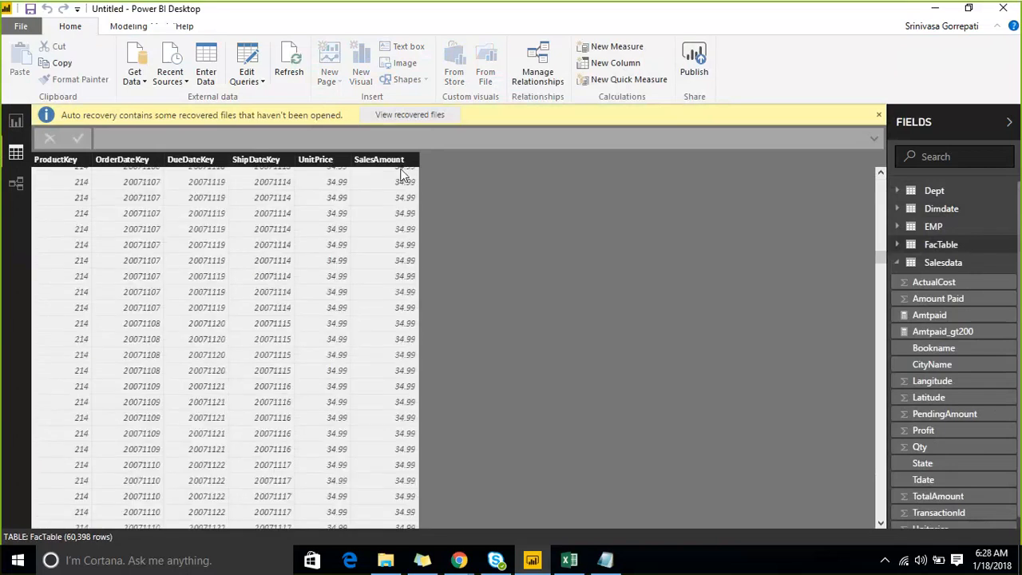
pyautogui.scroll(-15, 397, 211)
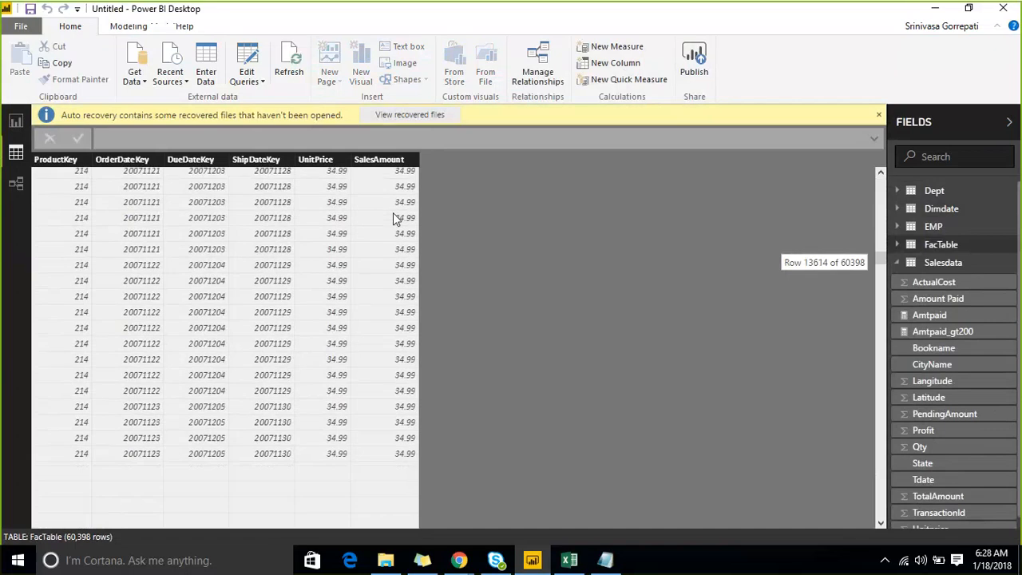
pyautogui.moveTo(879, 256); pyautogui.dragTo(884, 389)
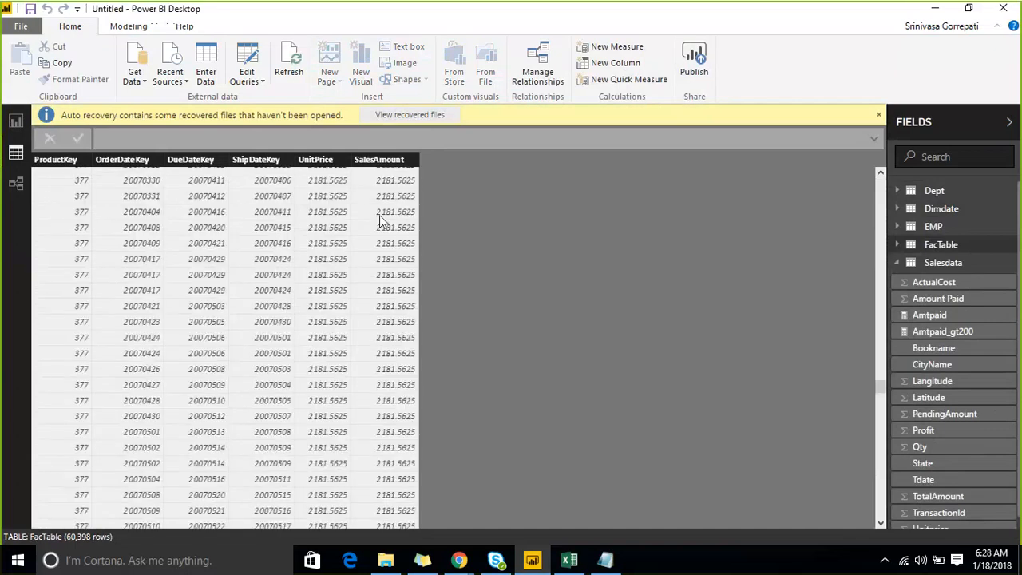
pyautogui.scroll(10, 382, 215)
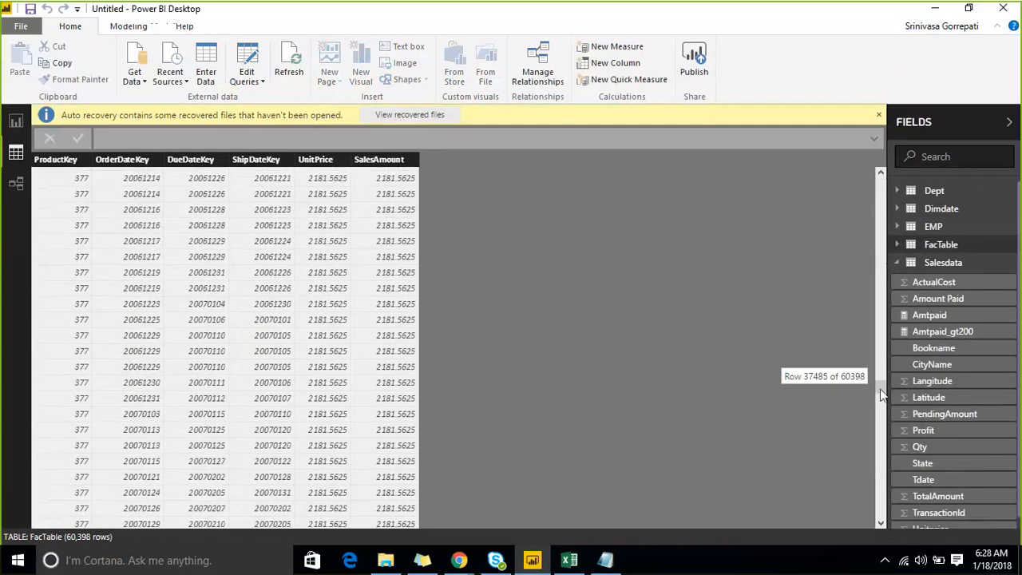
# - Collapse the Salesdata field list and start a new measure in FacTable
pyautogui.moveTo(882, 389); pyautogui.dragTo(881, 182)
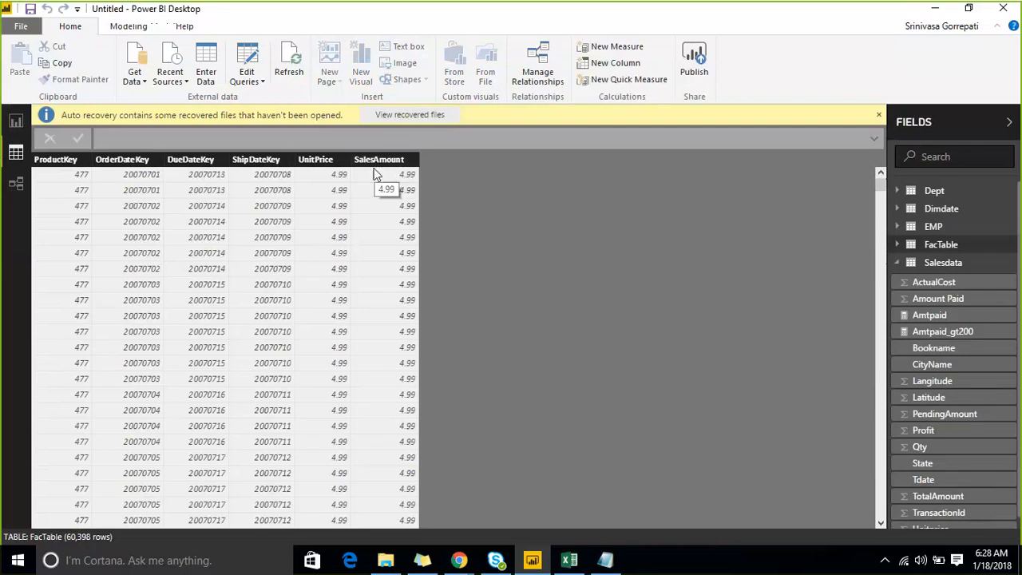
pyautogui.click(907, 262)
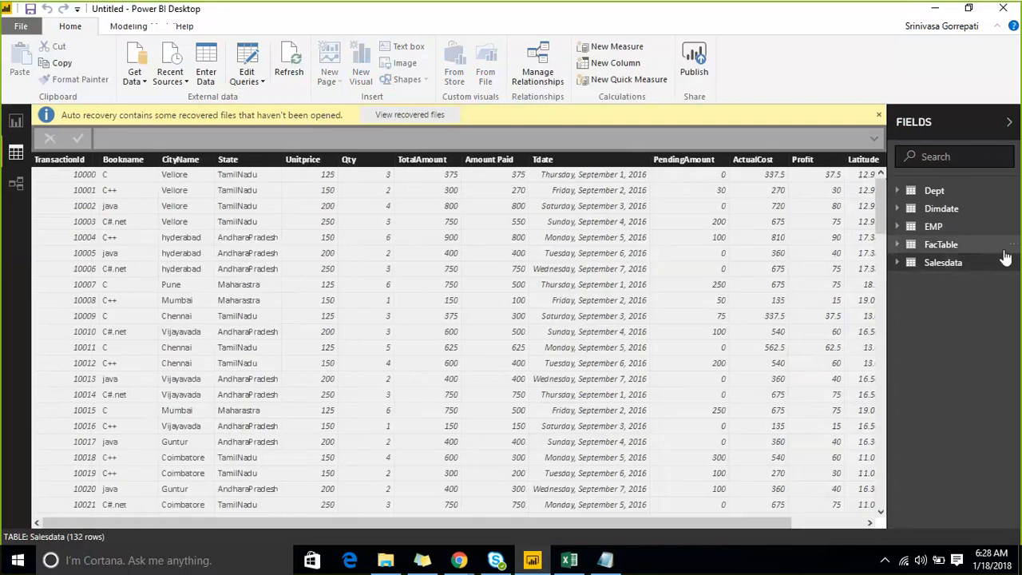
pyautogui.click(1009, 246)
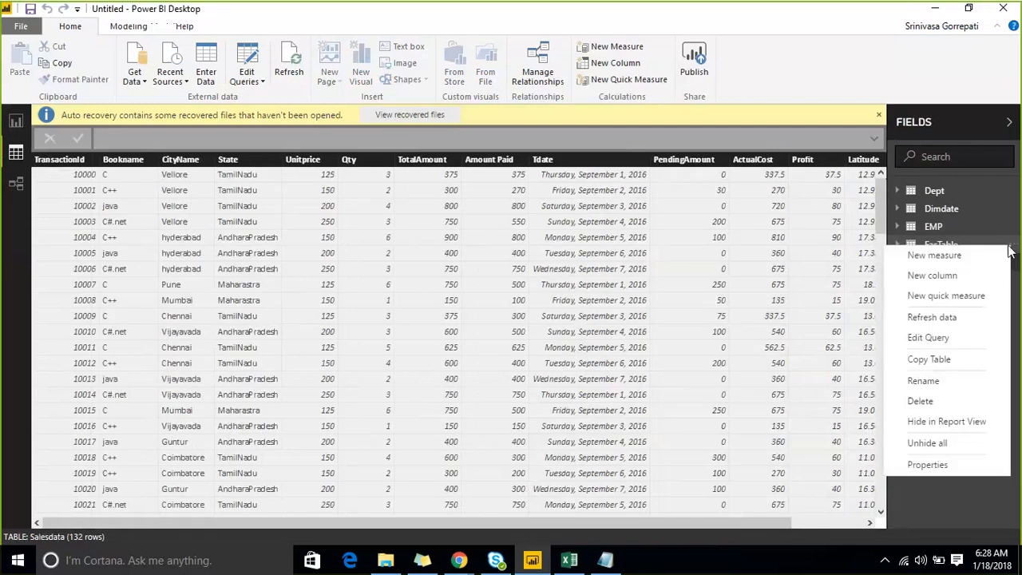
pyautogui.click(961, 261)
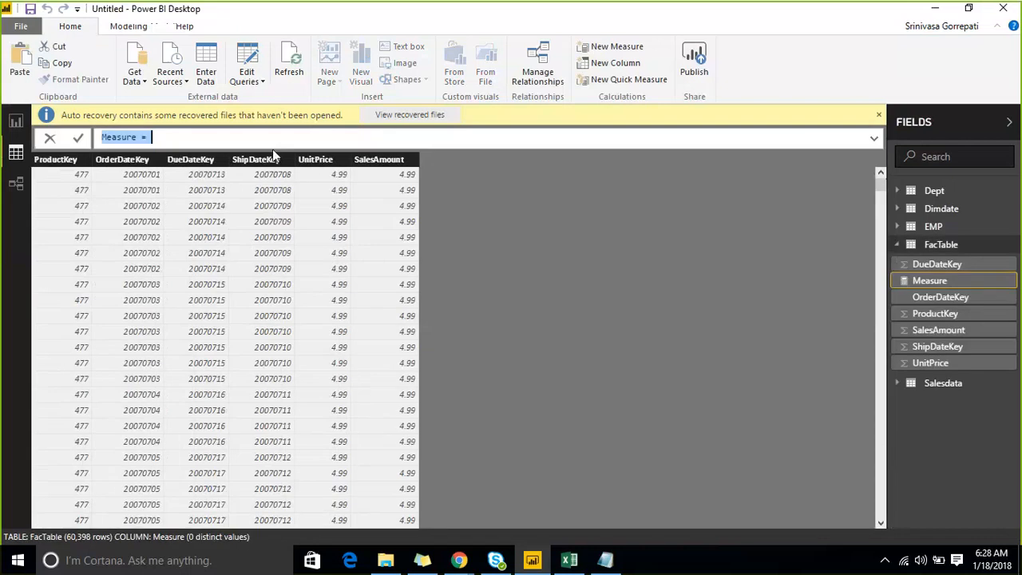
pyautogui.click(265, 138)
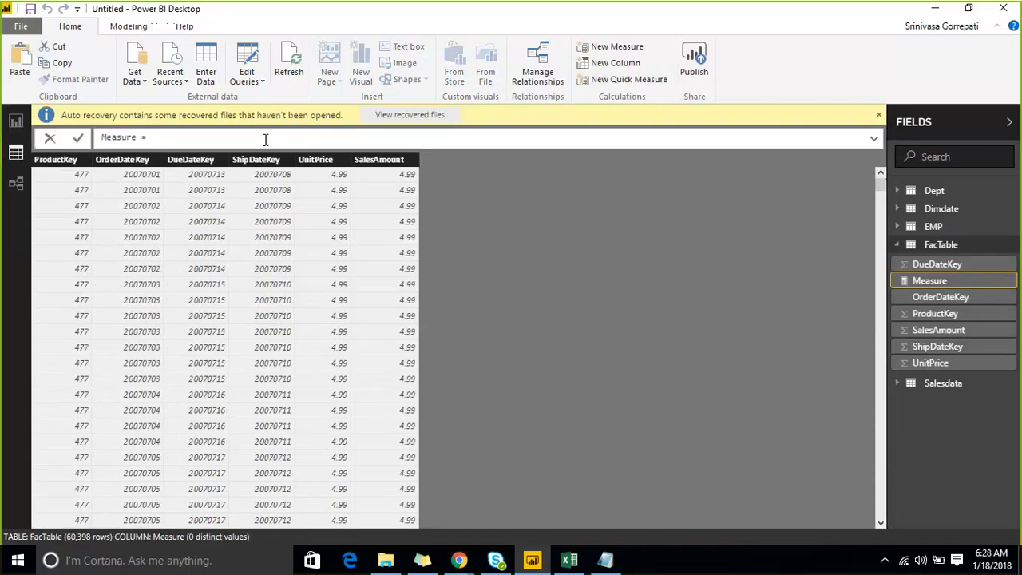
pyautogui.write('Tota')
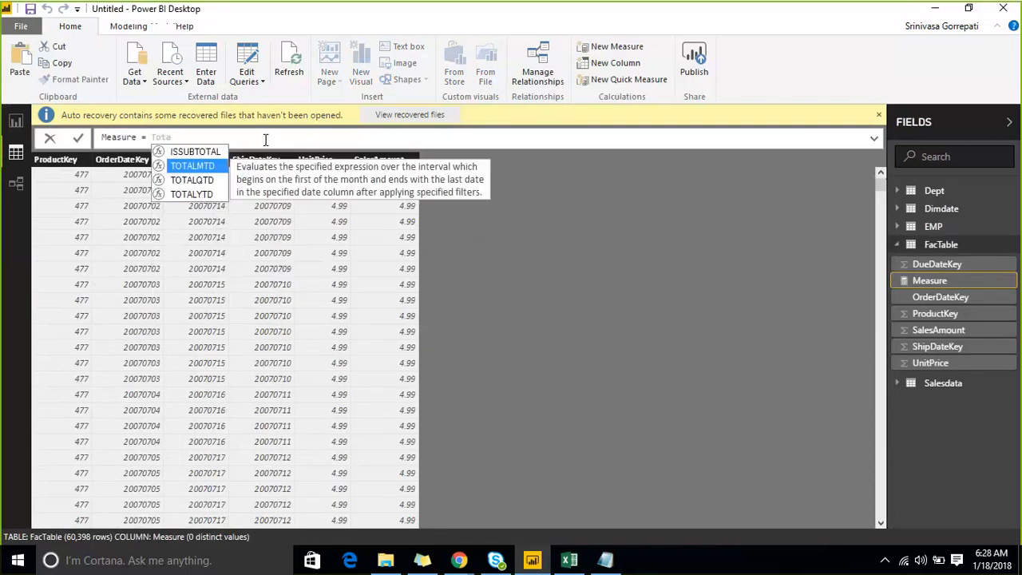
pyautogui.press('Tab')
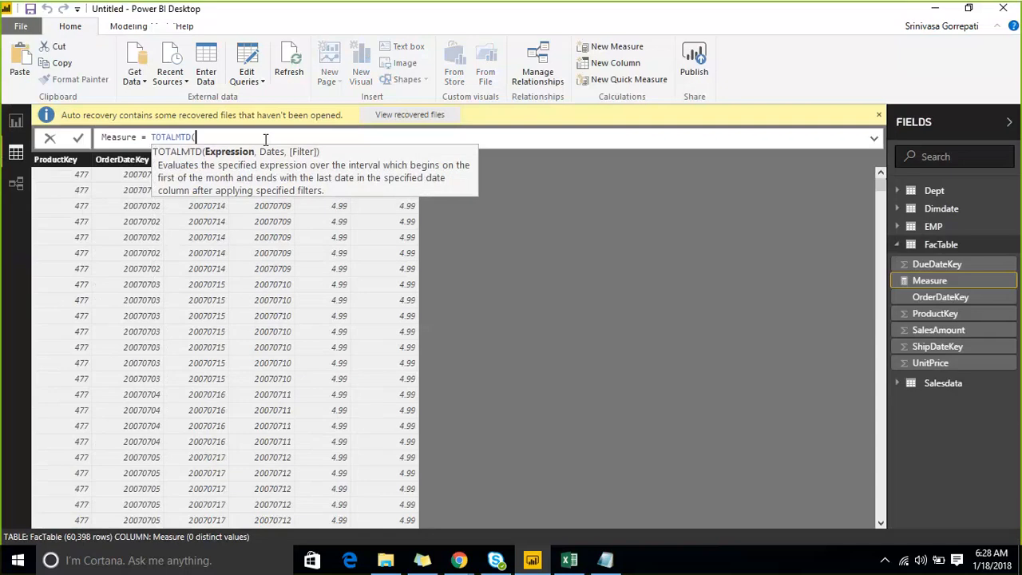
pyautogui.write('SUM(')
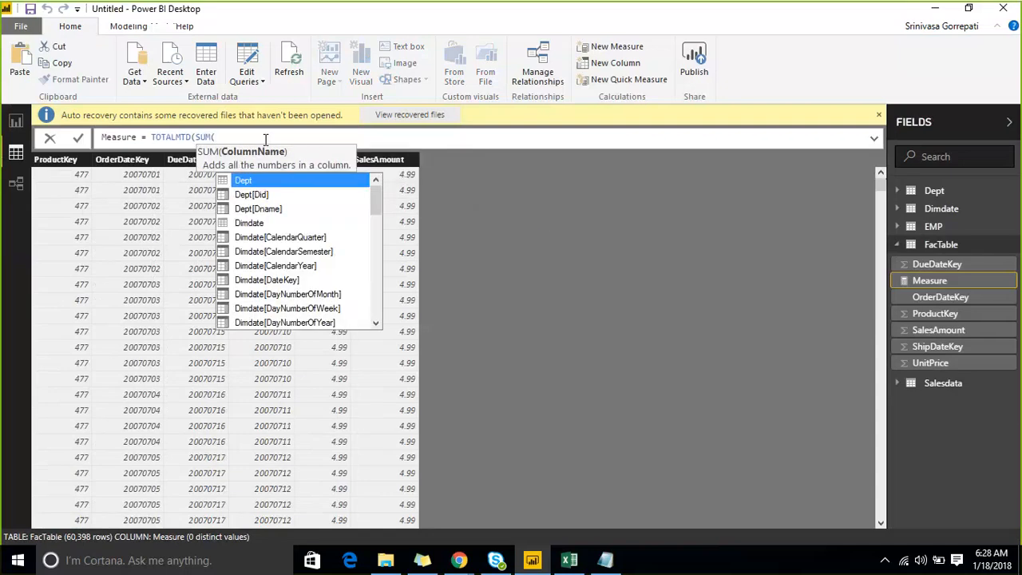
pyautogui.write('sa')
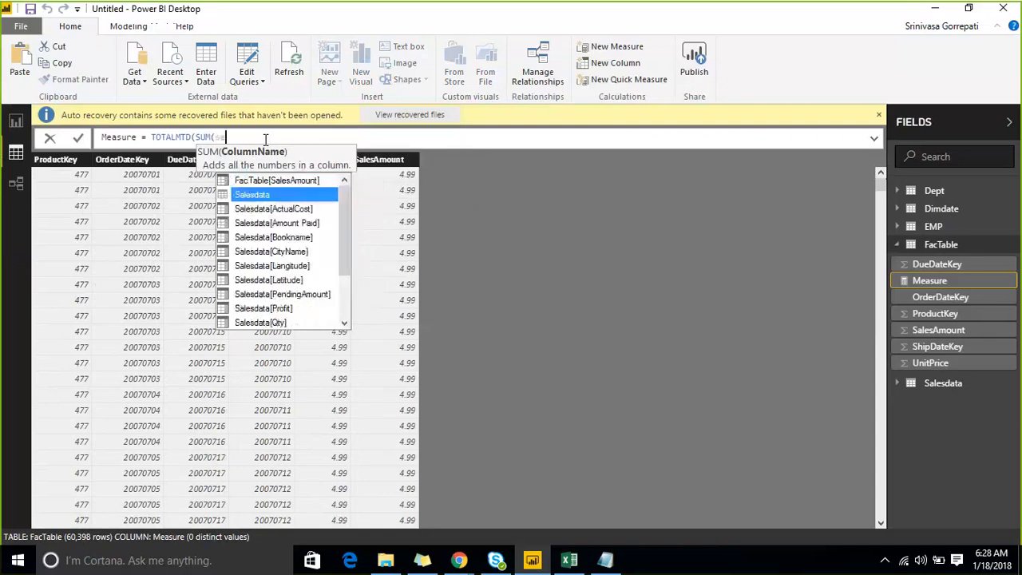
pyautogui.write('les')
pyautogui.hotkey('shift', 'Left')
pyautogui.hotkey('shift', 'Left')
pyautogui.hotkey('shift', 'Left')
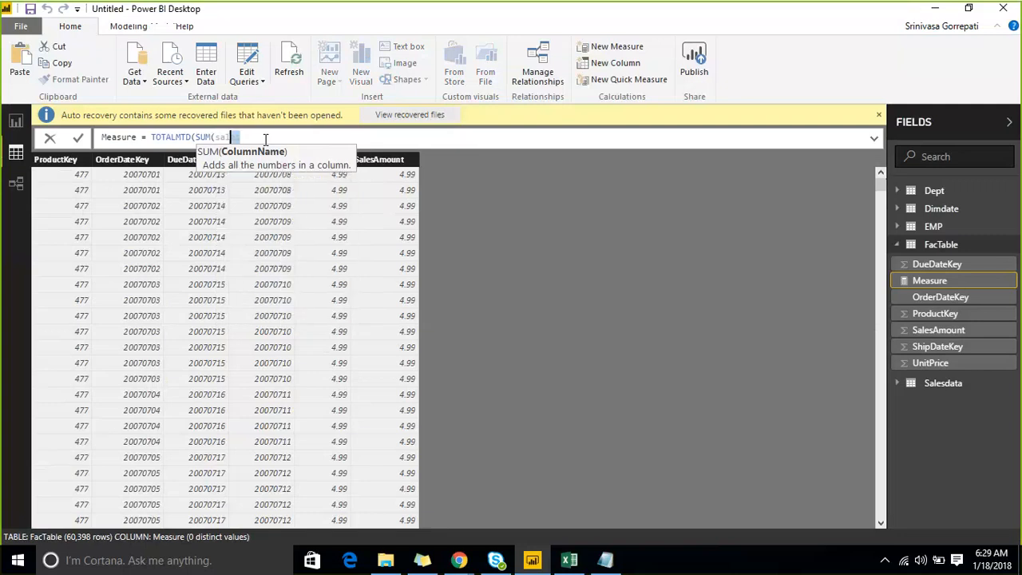
pyautogui.hotkey('ctrl', 'shift', 'Left')
pyautogui.hotkey('ctrl', 'shift', 'Left')
pyautogui.hotkey('ctrl', 'shift', 'Left')
pyautogui.hotkey('ctrl', 'shift', 'Left')
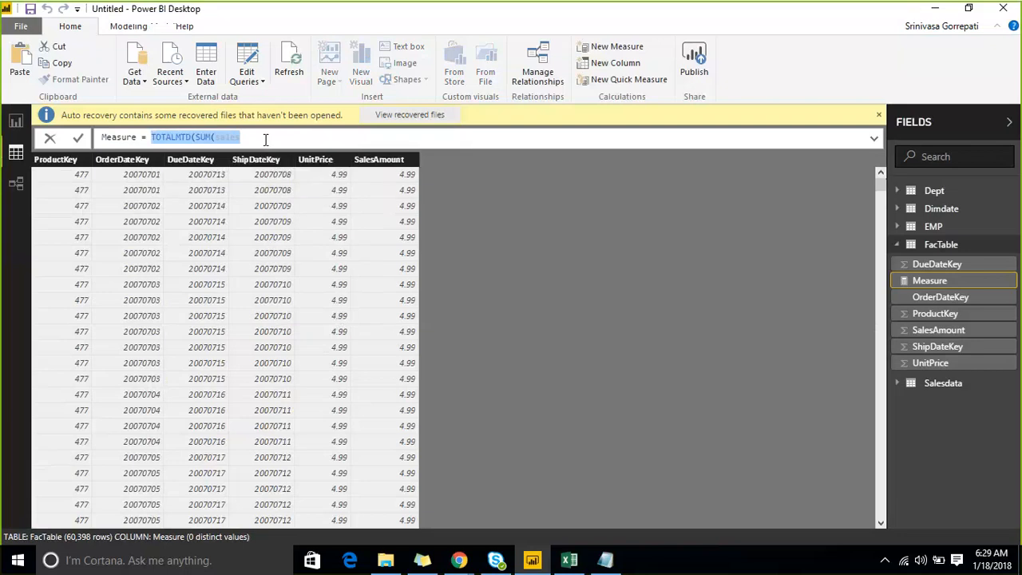
# - Set the new measure's formula to SUM(FacTable[SalesAmount])
pyautogui.write('Sum(')
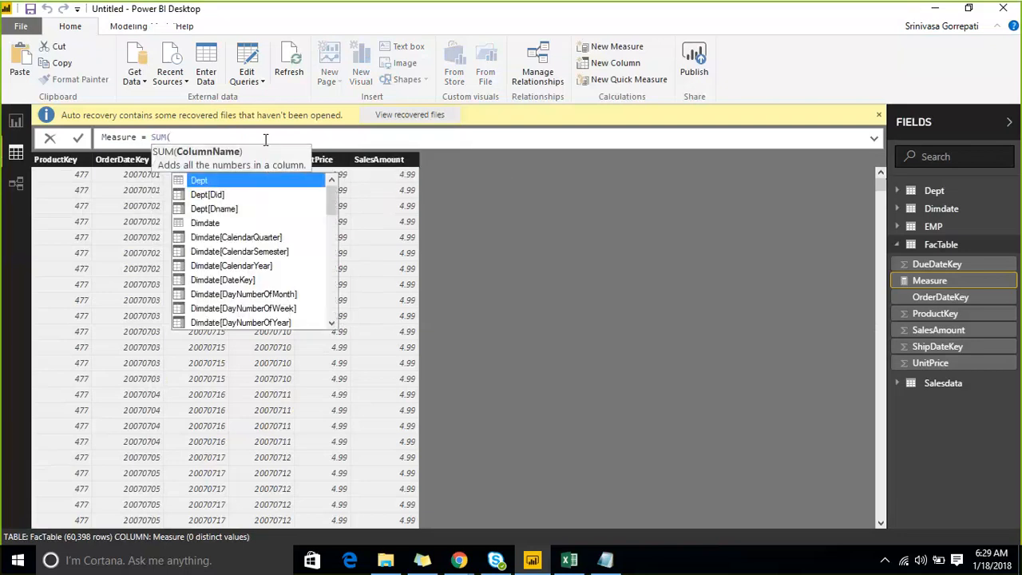
pyautogui.write('sal')
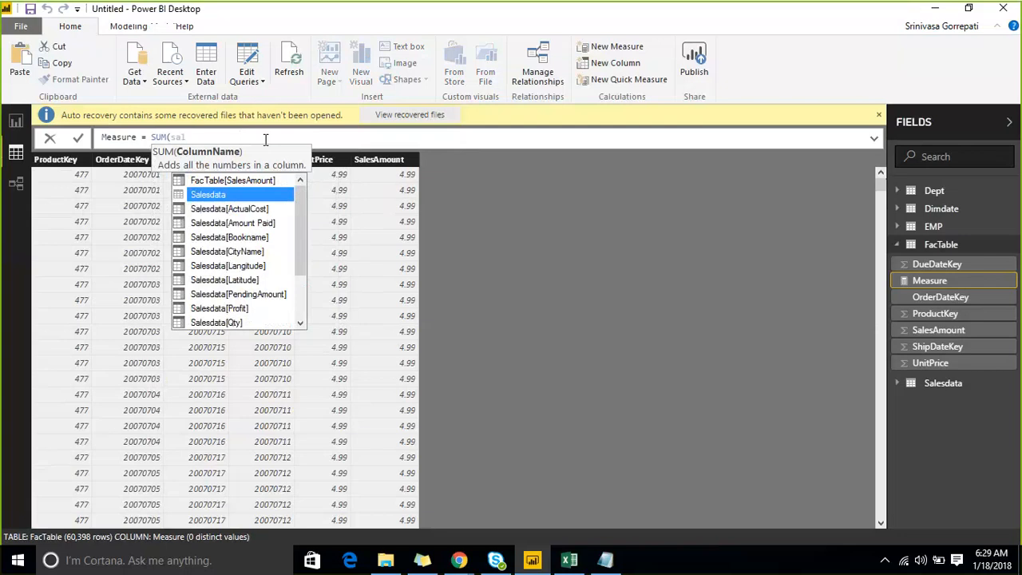
pyautogui.press('BackSpace')
pyautogui.press('BackSpace')
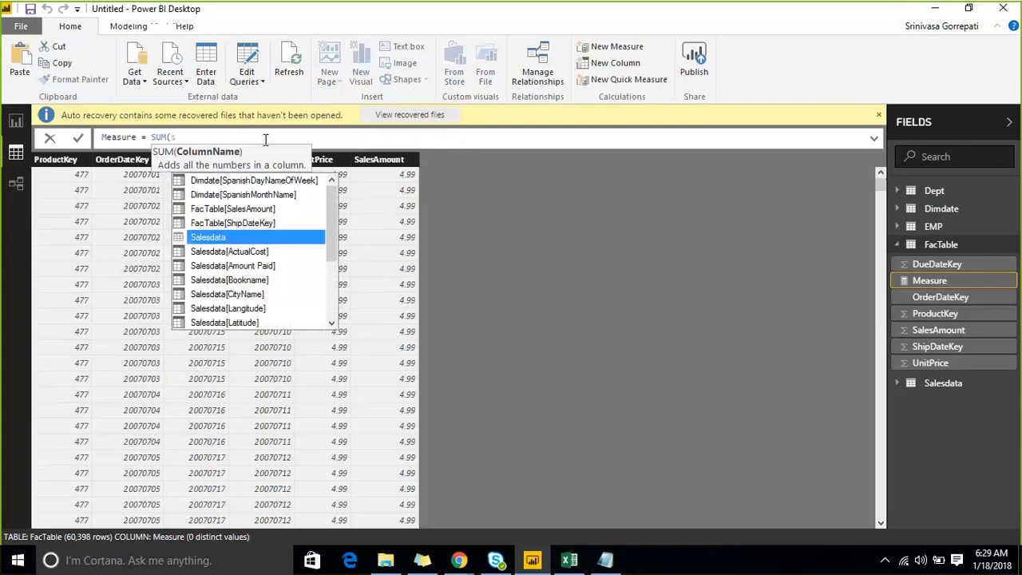
pyautogui.press('BackSpace')
pyautogui.write('fac')
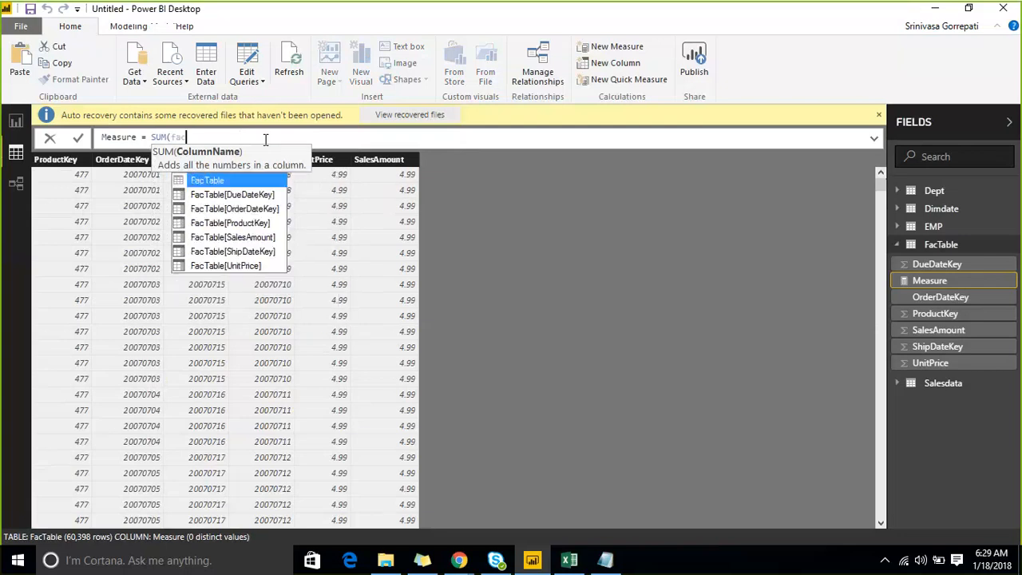
pyautogui.press('Tab')
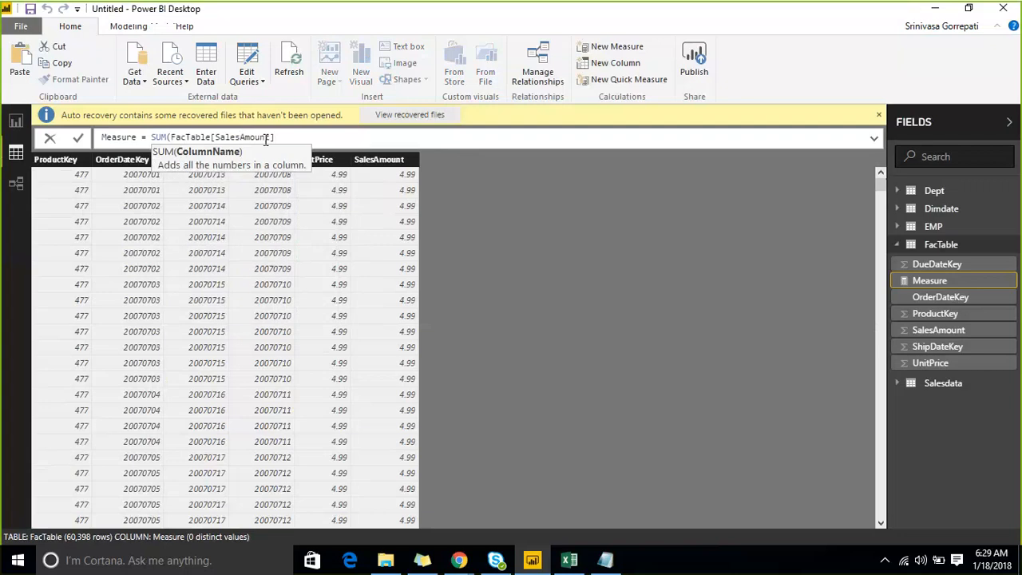
pyautogui.write(')')
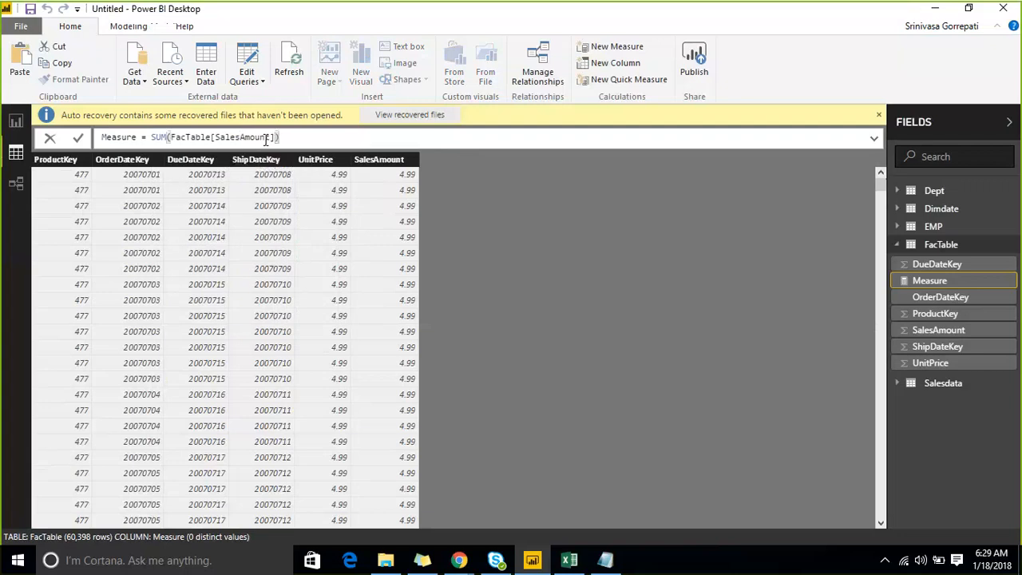
# - Name the measure Samount and commit its formula
pyautogui.press('Home')
pyautogui.hotkey('shift', 'Right')
pyautogui.hotkey('shift', 'Right')
pyautogui.hotkey('shift', 'Right')
pyautogui.hotkey('shift', 'Right')
pyautogui.hotkey('shift', 'Right')
pyautogui.hotkey('shift', 'Right')
pyautogui.hotkey('shift', 'Right')
pyautogui.hotkey('shift', 'Right')
pyautogui.write('S')
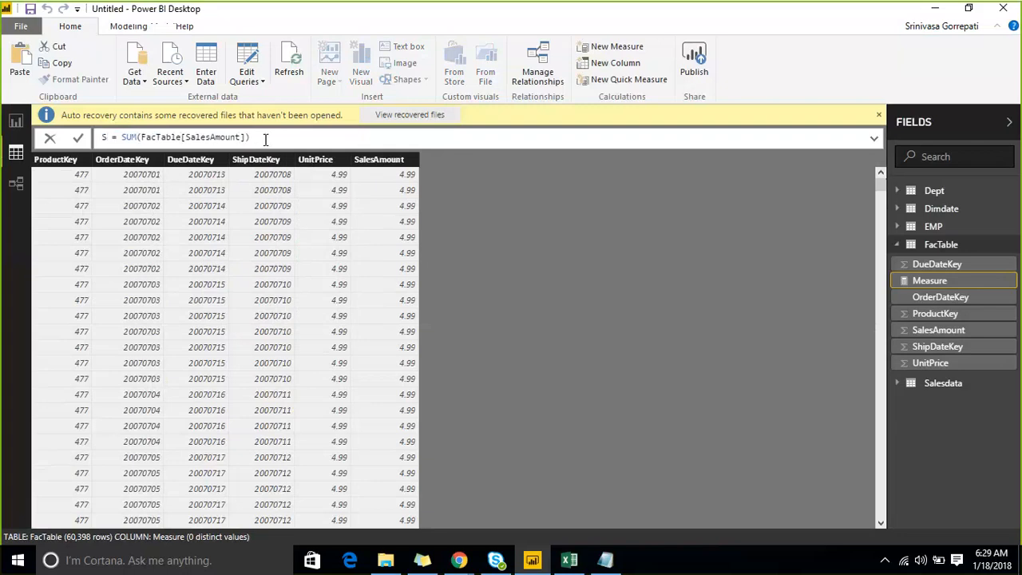
pyautogui.write('amount')
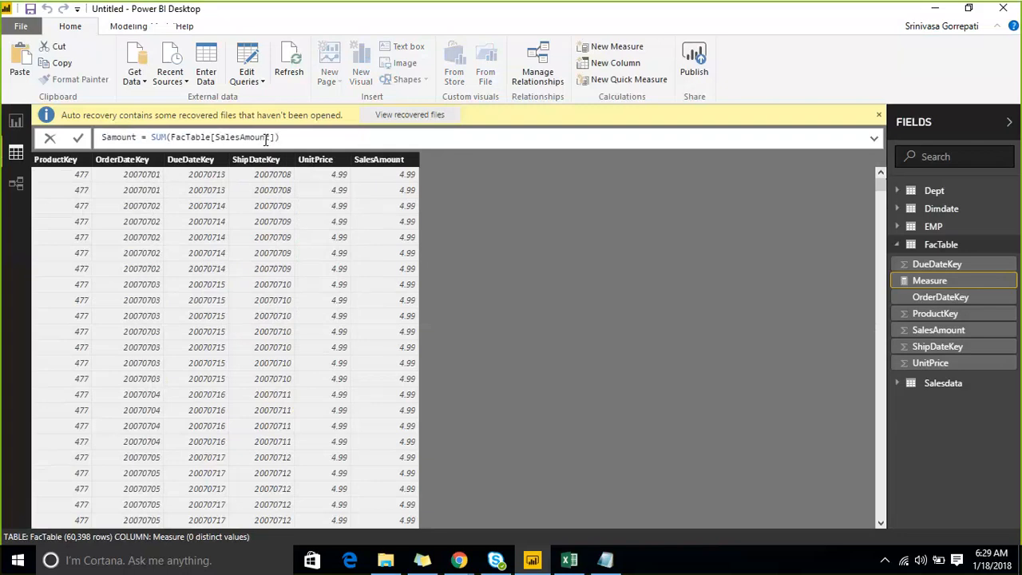
pyautogui.press('Right')
pyautogui.press('Right')
pyautogui.press('Right')
pyautogui.press('Right')
pyautogui.press('Right')
pyautogui.press('Right')
pyautogui.press('Right')
pyautogui.press('Right')
pyautogui.press('Right')
pyautogui.press('Right')
pyautogui.press('Right')
pyautogui.press('Right')
pyautogui.press('Right')
pyautogui.press('Right')
pyautogui.press('Right')
pyautogui.press('Right')
pyautogui.press('Right')
pyautogui.press('Right')
pyautogui.press('Right')
pyautogui.press('Right')
pyautogui.press('Return')
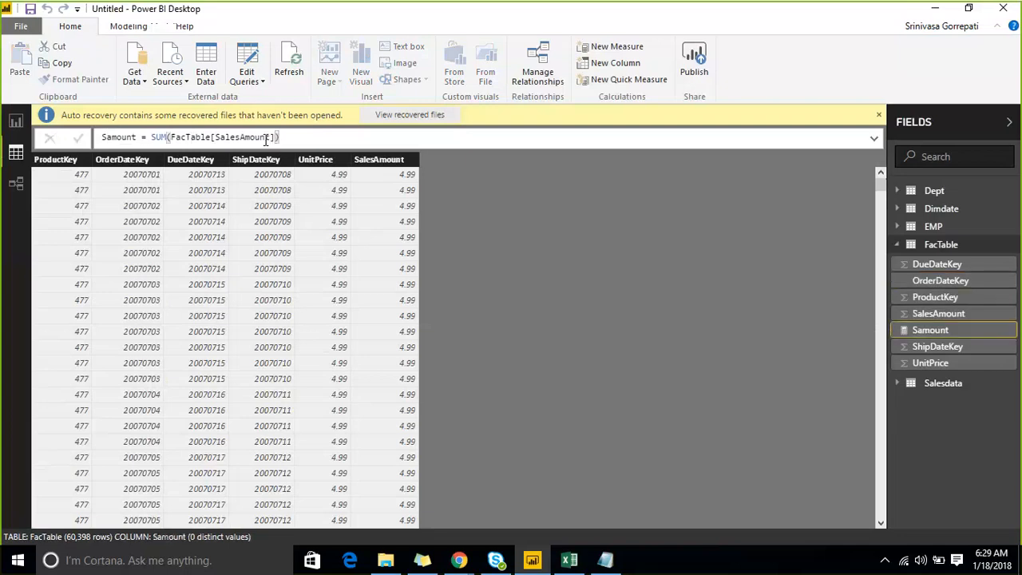
# - Add another new measure to FacTable and name it SMTD
pyautogui.rightClick(942, 245)
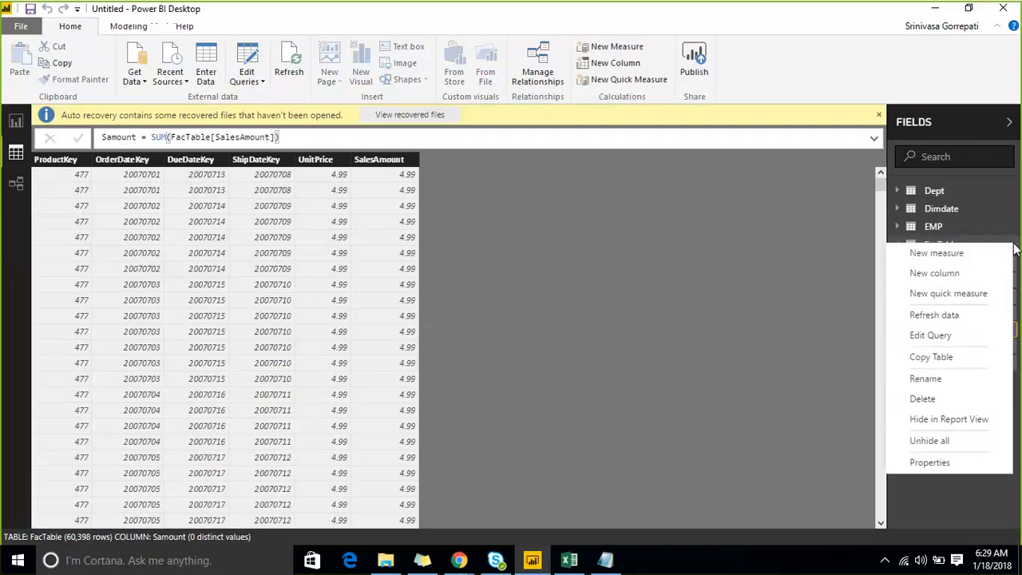
pyautogui.click(956, 261)
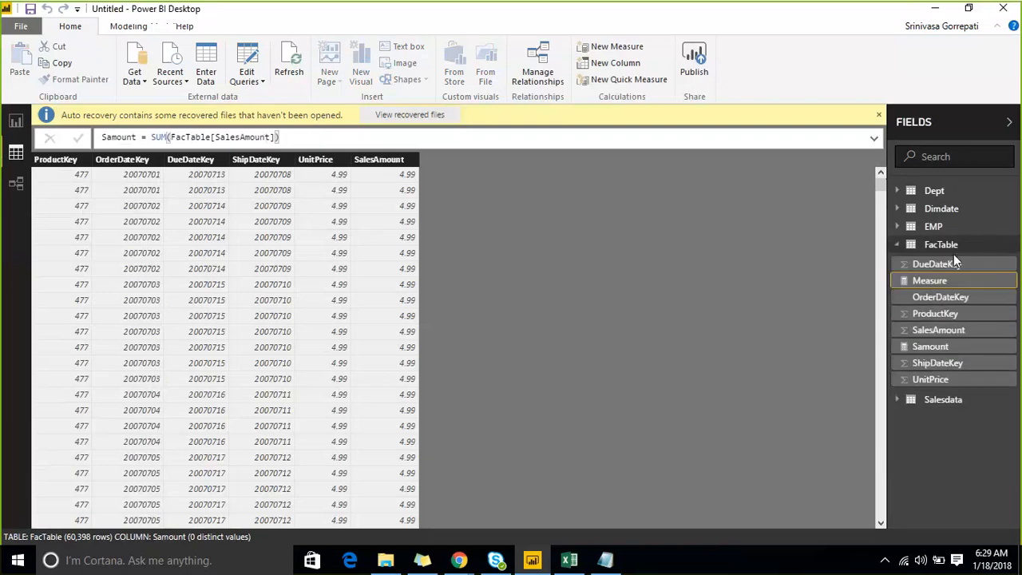
pyautogui.press('Right')
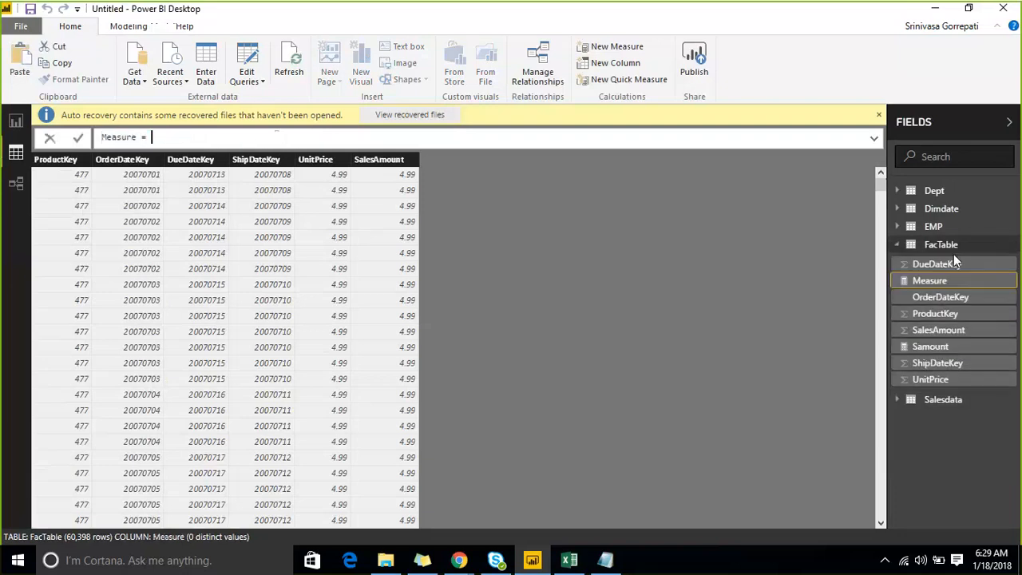
pyautogui.press('Home')
pyautogui.hotkey('shift', 'Right')
pyautogui.hotkey('shift', 'Right')
pyautogui.hotkey('shift', 'Right')
pyautogui.hotkey('shift', 'Right')
pyautogui.hotkey('shift', 'Right')
pyautogui.hotkey('shift', 'Right')
pyautogui.hotkey('shift', 'Right')
pyautogui.write('SMTD')
pyautogui.press('Right')
pyautogui.press('Right')
# - Begin the SMTD formula with TOTALMTD, using the [Samount] measure as its expression
pyautogui.write('=T')
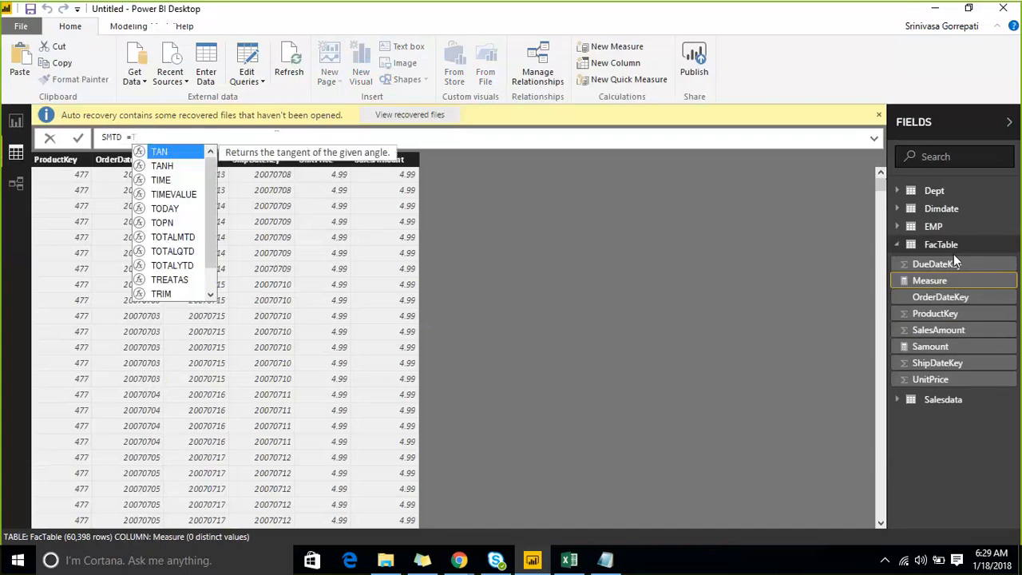
pyautogui.write('OTA')
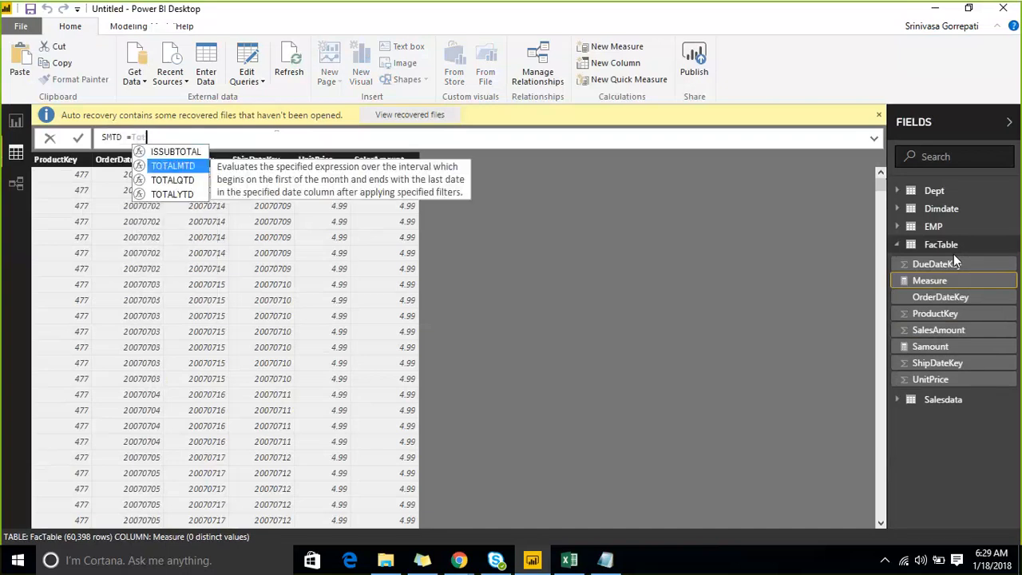
pyautogui.press('Tab')
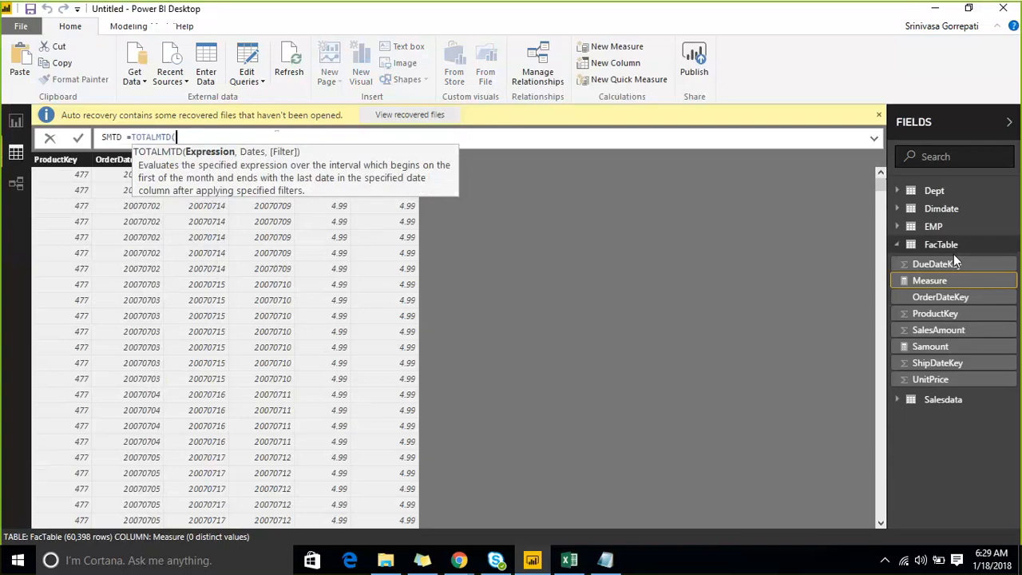
pyautogui.write('sam')
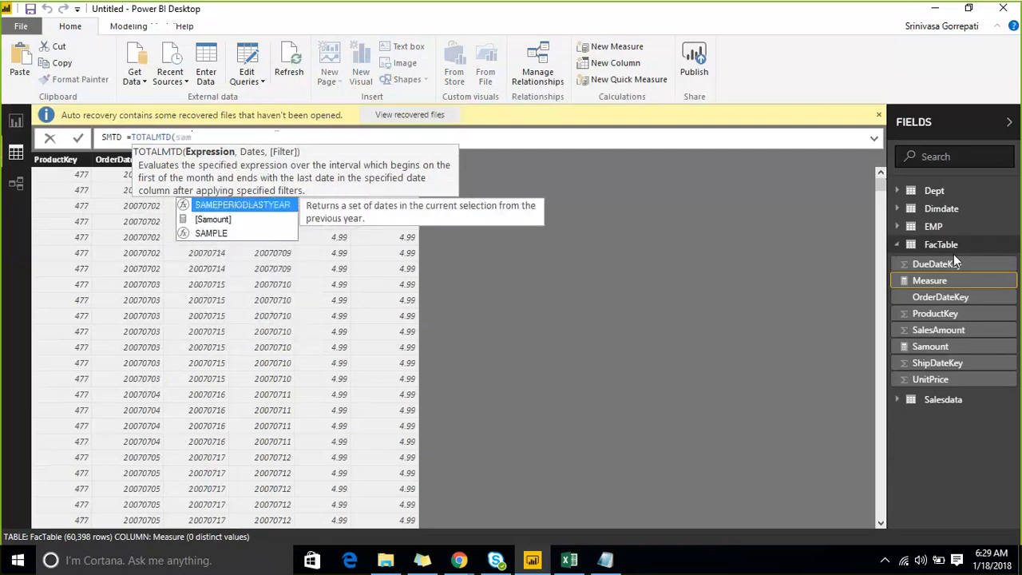
pyautogui.press('Down')
pyautogui.press('Tab')
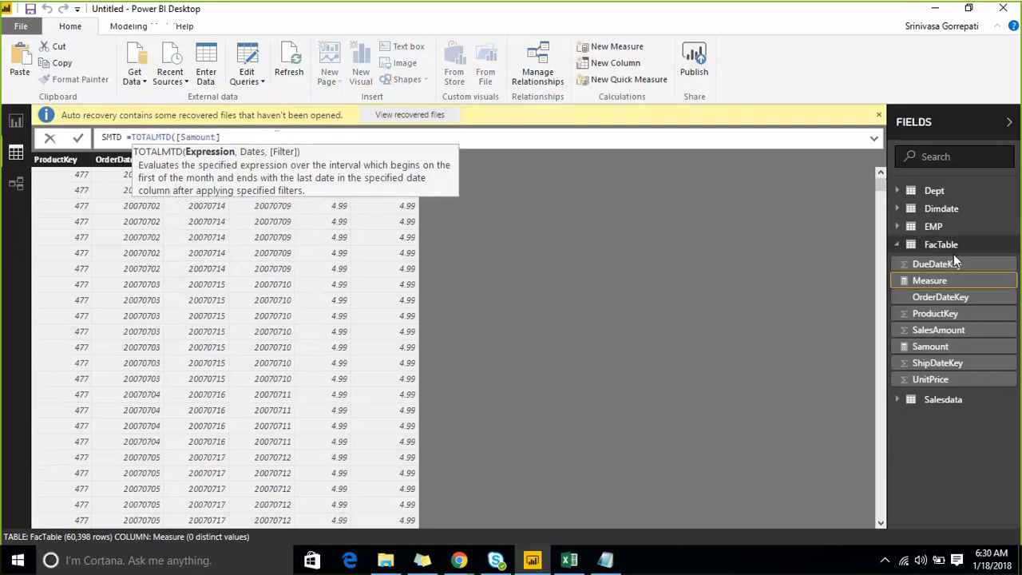
pyautogui.write(',')
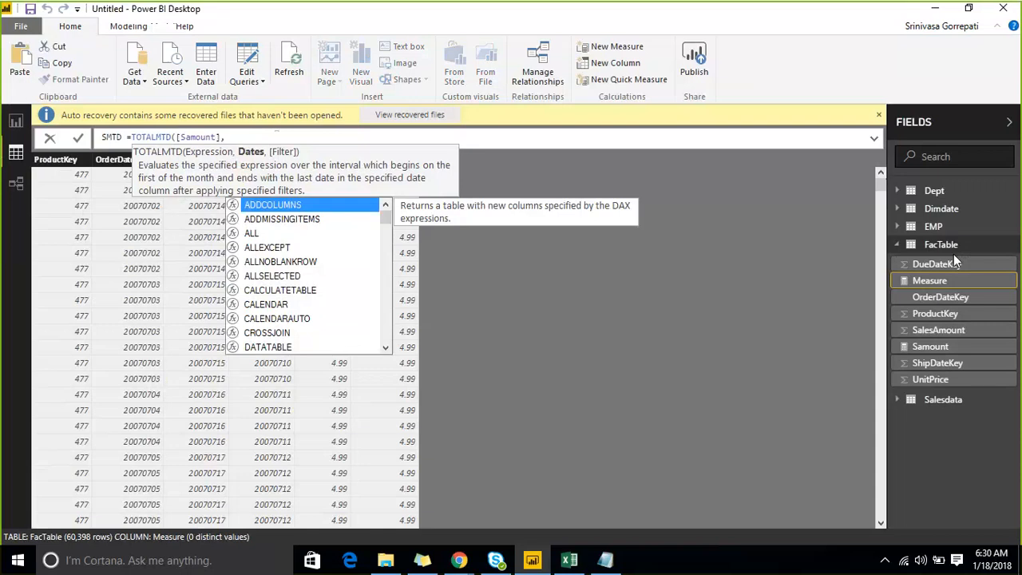
# - Start the Dates argument of TOTALMTD with the Dimdate table
pyautogui.write('dat')
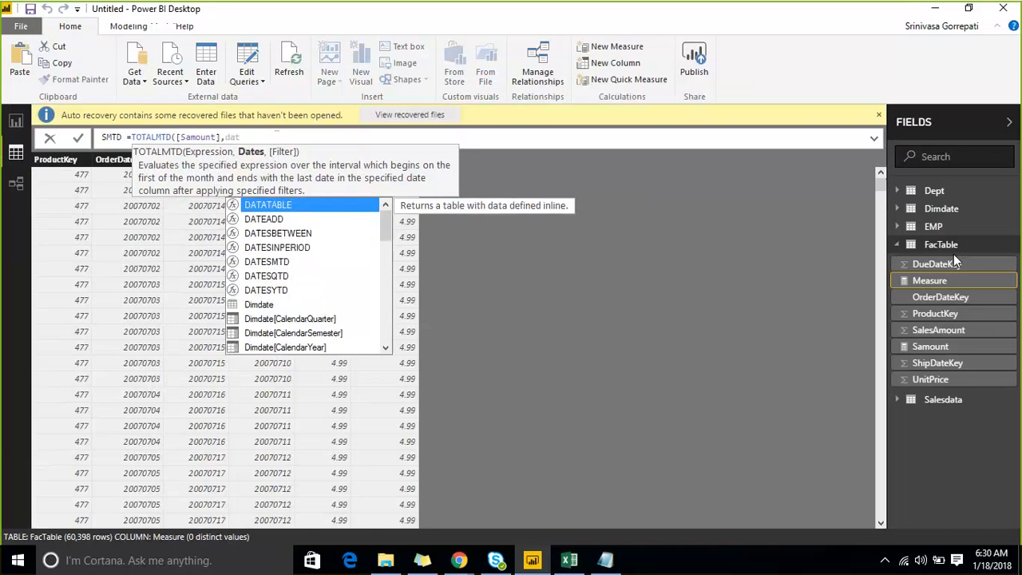
pyautogui.press('Down')
pyautogui.press('Down')
pyautogui.press('Down')
pyautogui.press('Down')
pyautogui.press('Down')
pyautogui.press('Down')
pyautogui.press('Down')
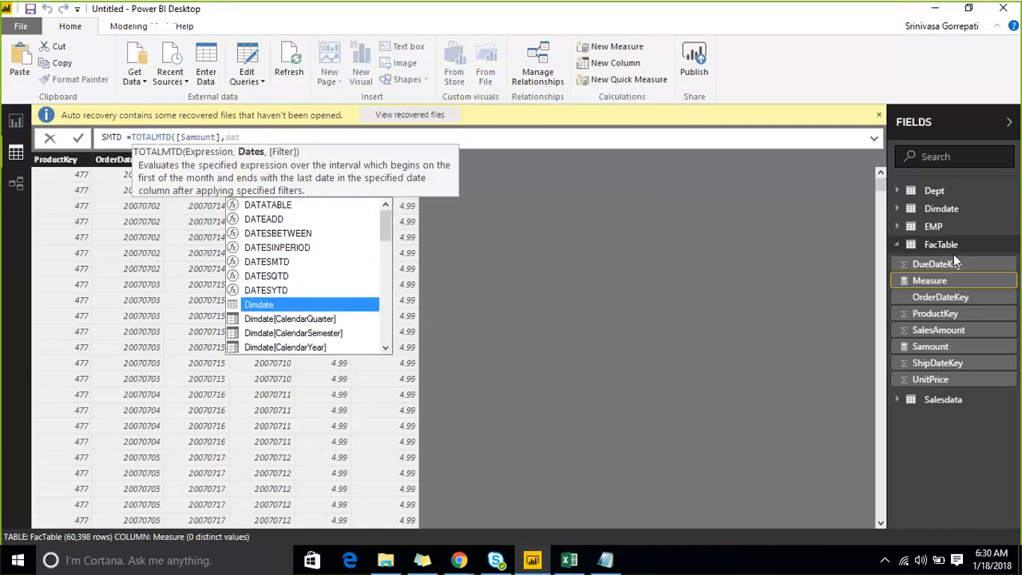
pyautogui.press('Tab')
pyautogui.write('[')
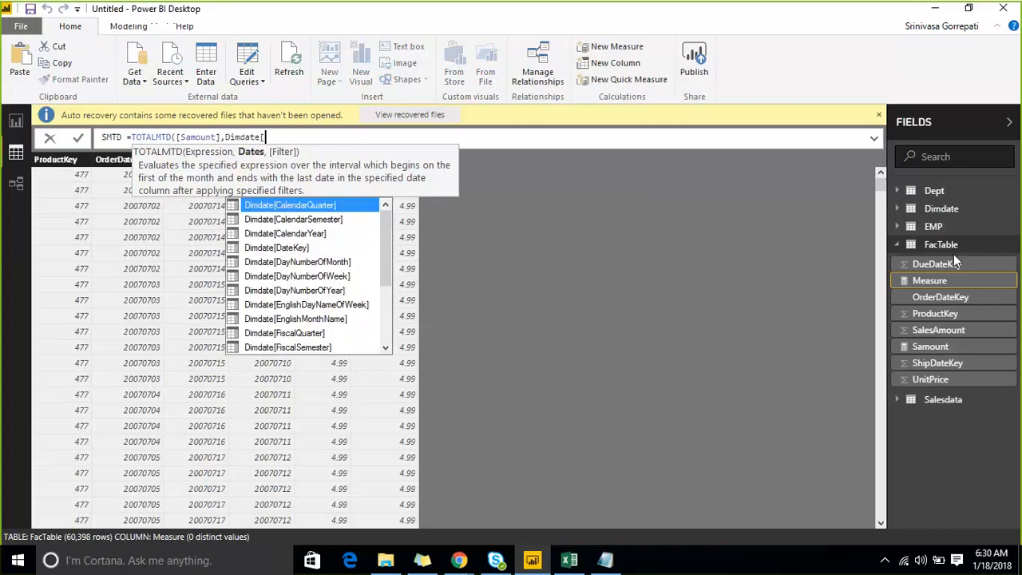
# - Look through the Dimdate columns available for the Dates argument of TOTALMTD
pyautogui.press('Down')
pyautogui.press('Down')
pyautogui.press('Down')
pyautogui.press('Down')
pyautogui.press('Down')
pyautogui.press('Down')
pyautogui.press('Down')
pyautogui.press('Down')
pyautogui.press('Down')
pyautogui.press('Down')
pyautogui.press('Down')
pyautogui.press('Down')
pyautogui.press('Down')
pyautogui.press('Down')
pyautogui.press('Down')
pyautogui.press('Down')
pyautogui.press('Down')
pyautogui.press('Down')
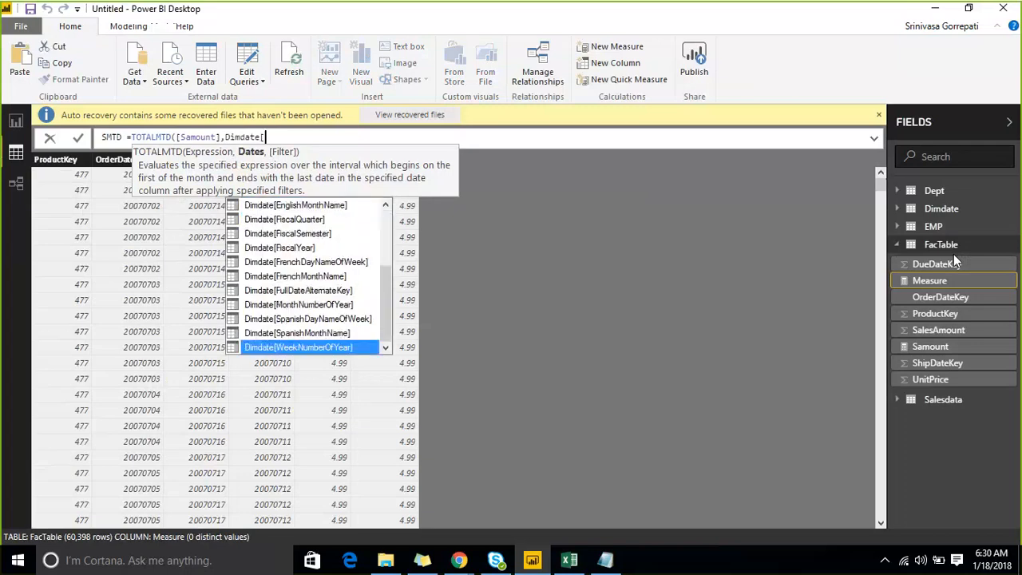
pyautogui.press('Up')
pyautogui.press('Up')
pyautogui.press('Up')
pyautogui.press('Up')
pyautogui.press('Up')
pyautogui.press('Up')
pyautogui.press('Up')
pyautogui.press('Up')
pyautogui.press('Up')
pyautogui.press('Up')
pyautogui.press('Up')
pyautogui.press('Up')
pyautogui.press('Up')
pyautogui.press('Up')
pyautogui.press('Up')
pyautogui.press('Up')
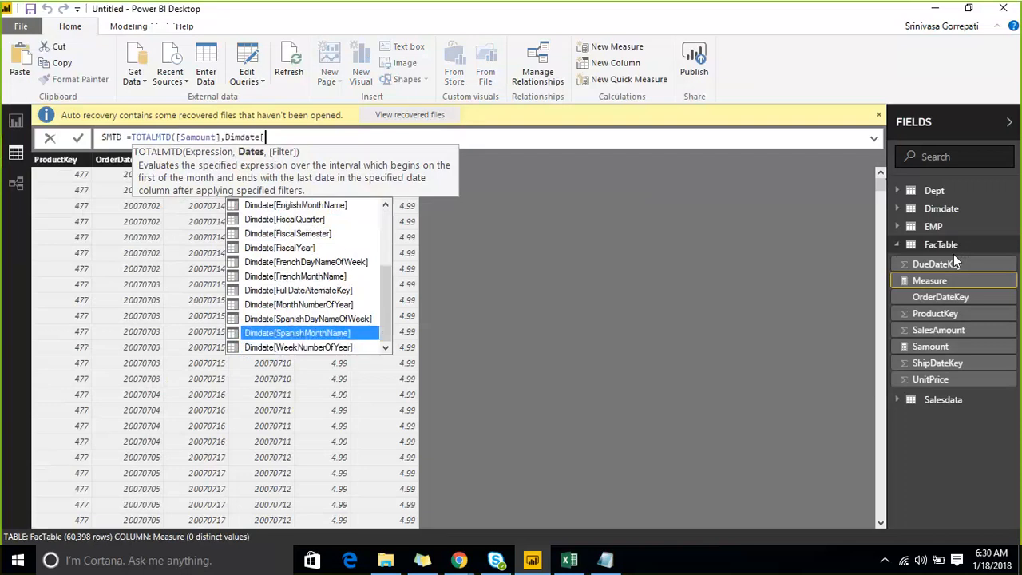
pyautogui.press('Up')
pyautogui.press('Up')
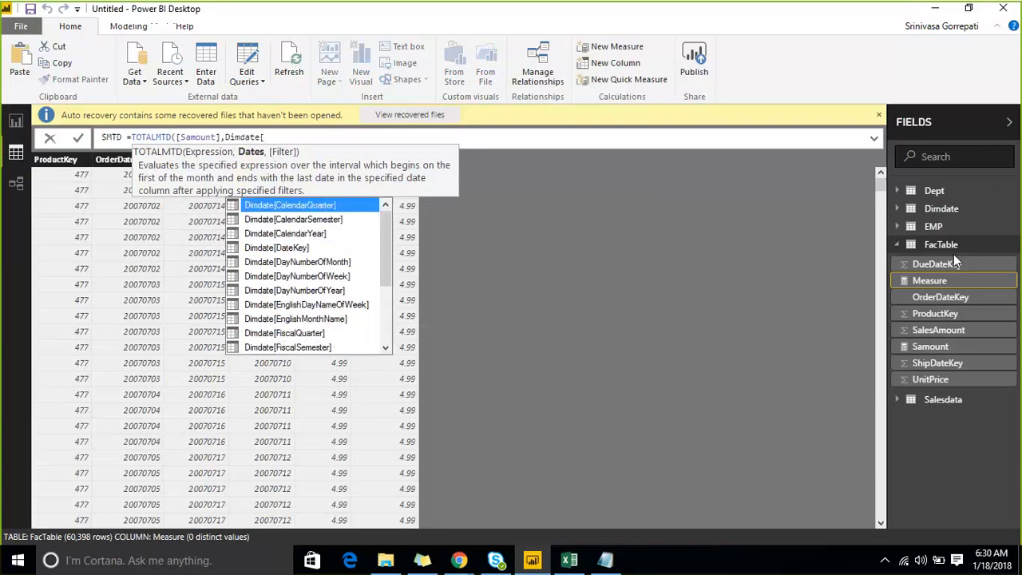
pyautogui.press('Down')
pyautogui.press('Down')
pyautogui.press('Down')
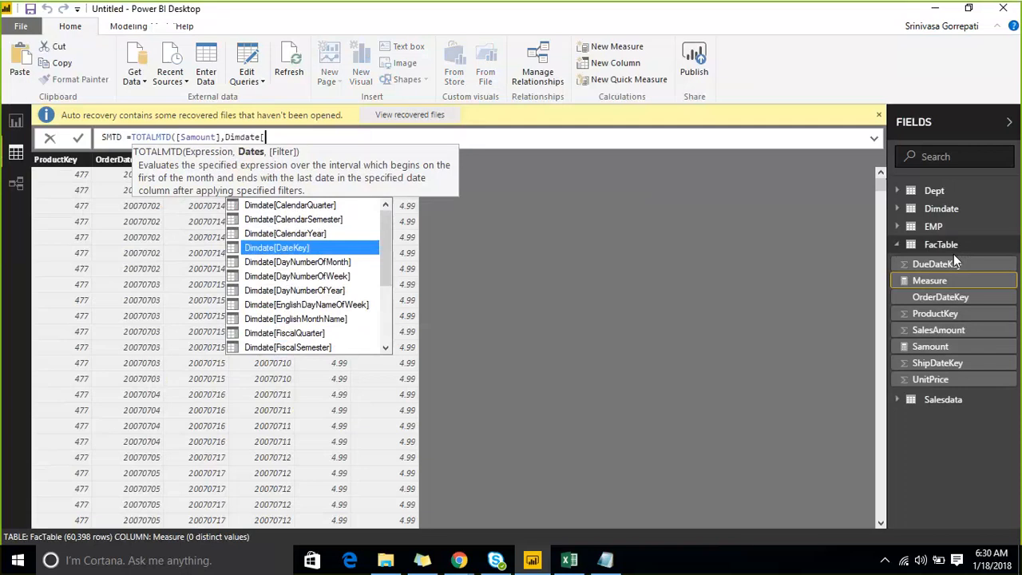
pyautogui.press('Down')
pyautogui.press('Down')
pyautogui.press('Down')
pyautogui.press('Down')
pyautogui.press('Down')
pyautogui.press('Down')
pyautogui.press('Down')
pyautogui.press('Down')
pyautogui.press('Down')
pyautogui.press('Down')
pyautogui.press('Down')
pyautogui.press('Down')
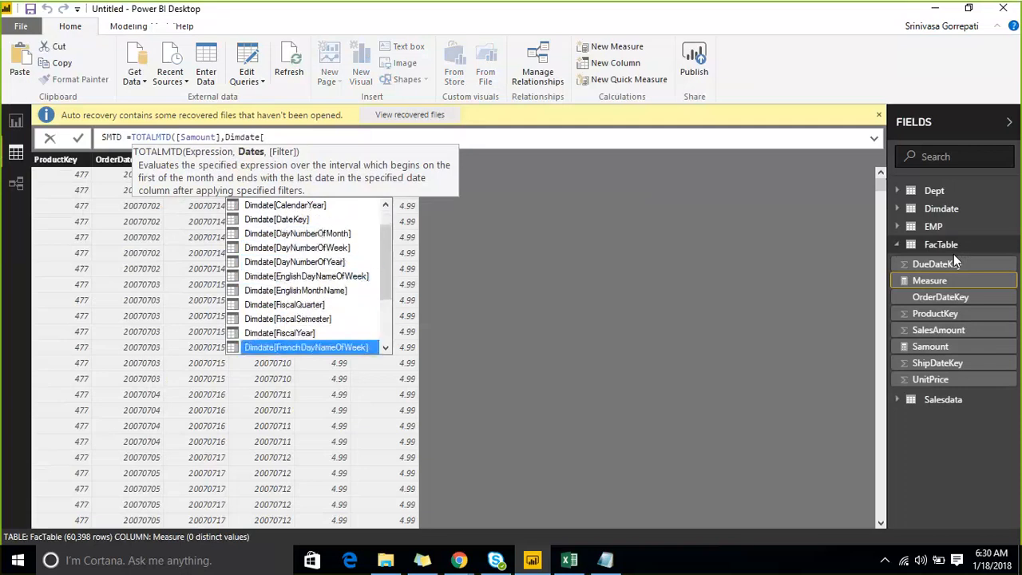
pyautogui.press('Down')
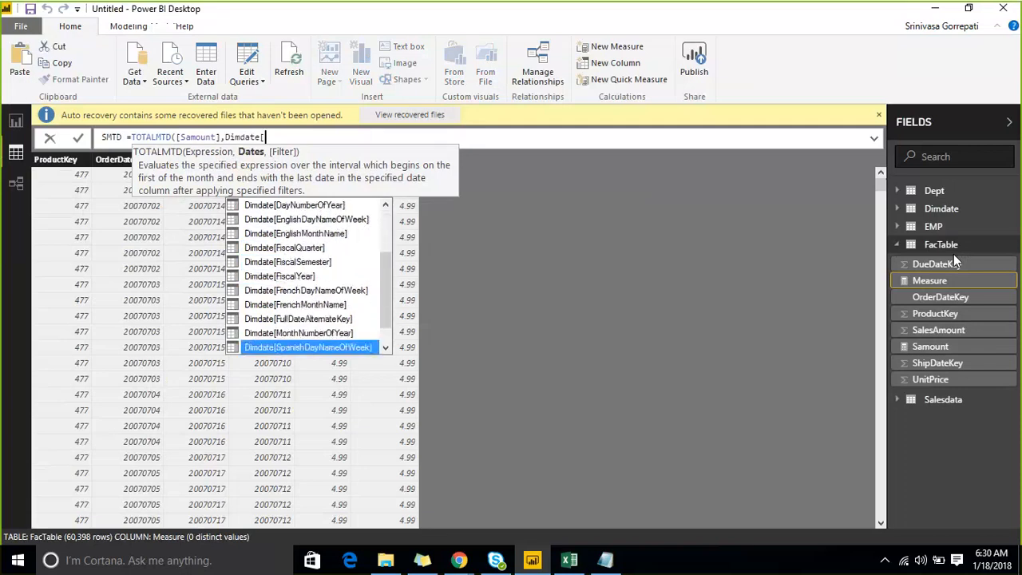
pyautogui.press('Down')
pyautogui.press('Down')
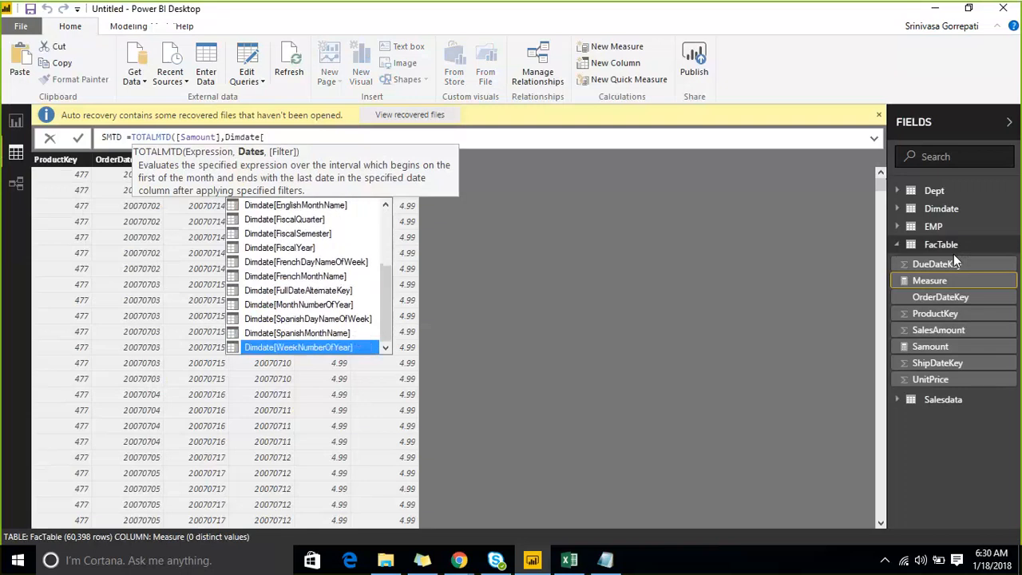
pyautogui.press('Up')
pyautogui.press('Up')
pyautogui.press('Up')
pyautogui.press('Up')
pyautogui.press('Up')
pyautogui.press('Up')
pyautogui.press('Up')
pyautogui.press('Up')
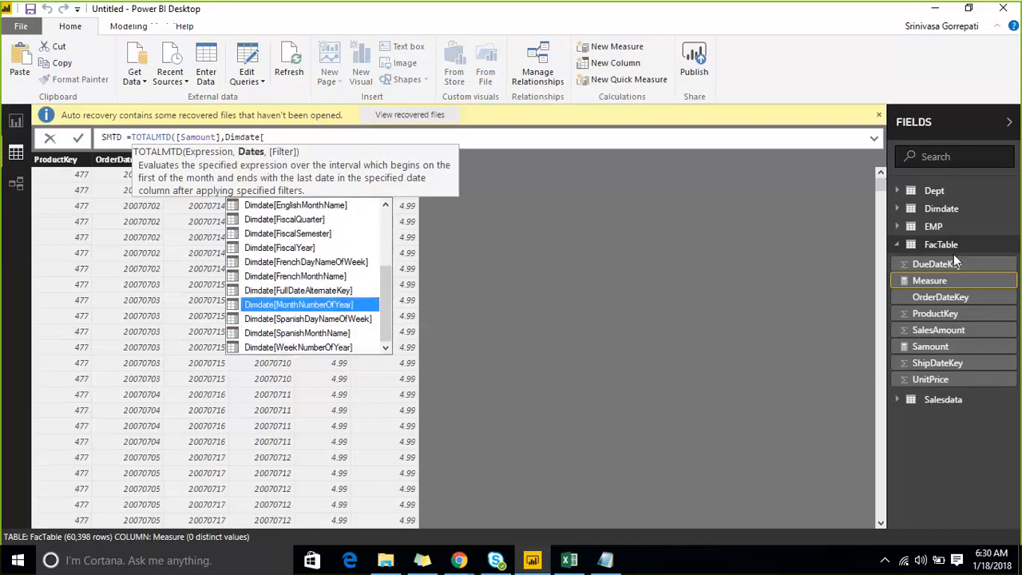
pyautogui.press('Up')
pyautogui.press('Up')
pyautogui.press('Up')
pyautogui.press('Up')
pyautogui.press('Up')
pyautogui.press('Up')
pyautogui.press('Up')
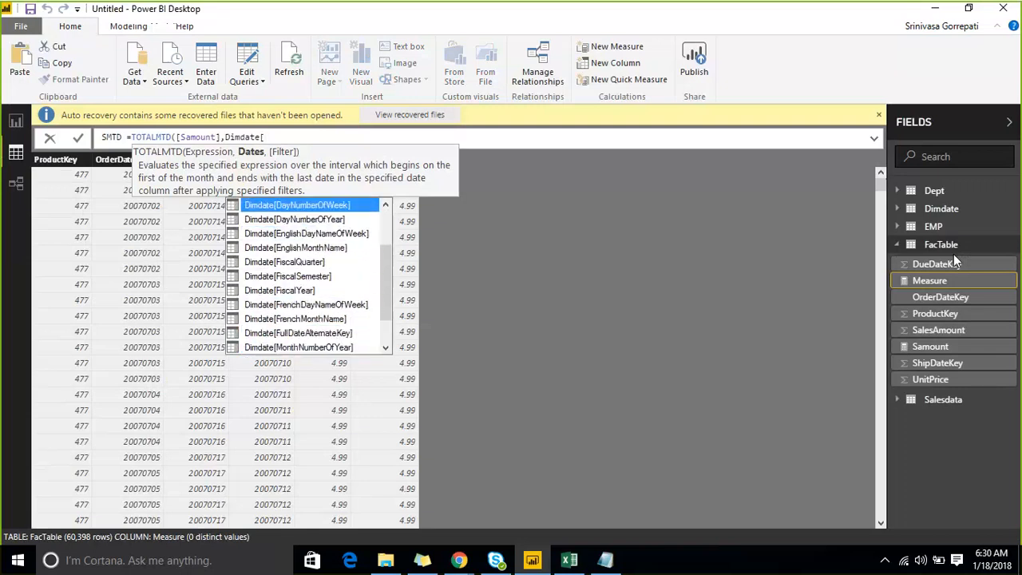
pyautogui.press('Up')
pyautogui.press('Up')
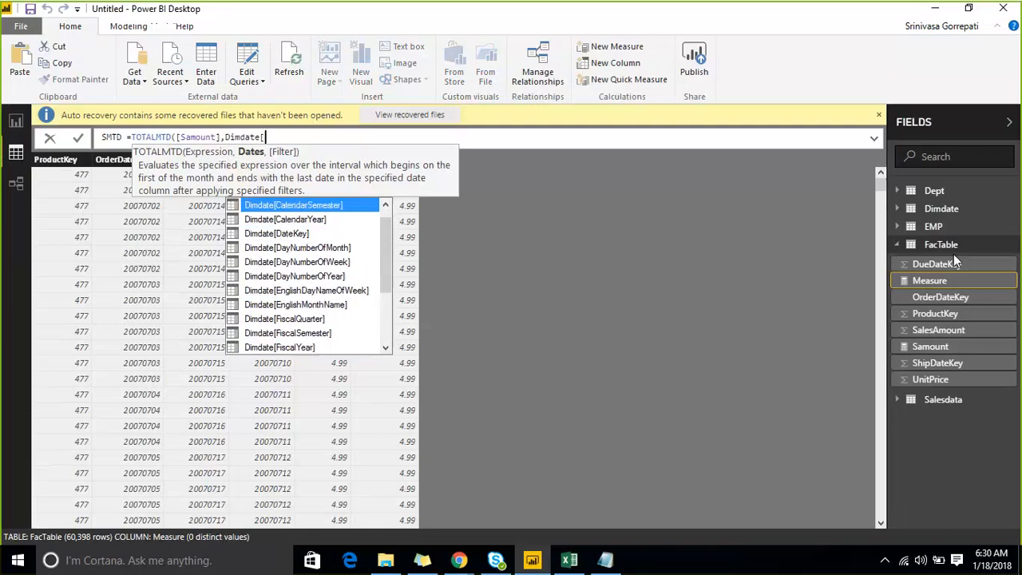
# - Use Dimdate[DateKey] as the Dates argument, close the TOTALMTD formula and commit the SMTD measure
pyautogui.press('Down')
pyautogui.press('Down')
pyautogui.press('Down')
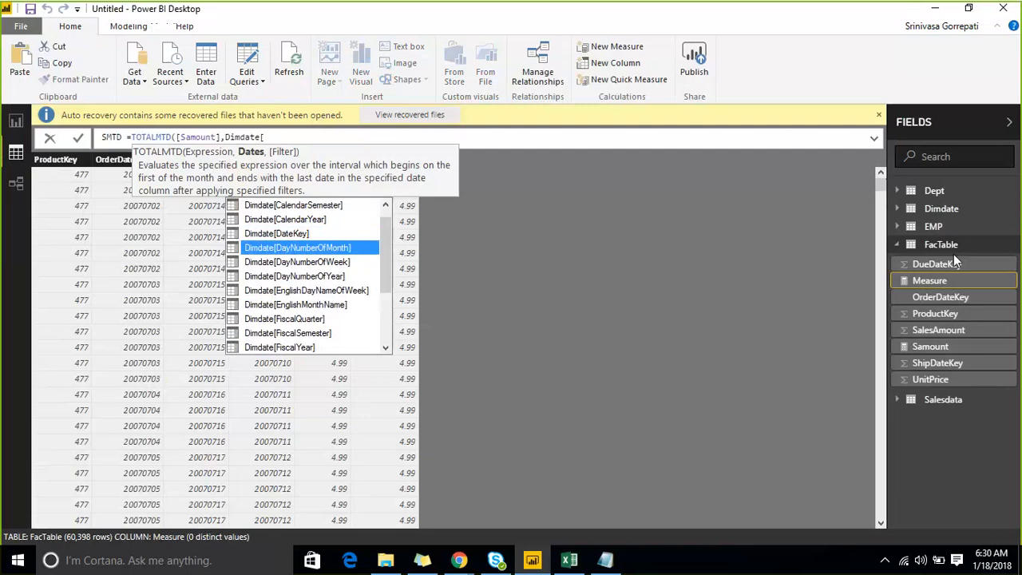
pyautogui.press('Up')
pyautogui.press('Tab')
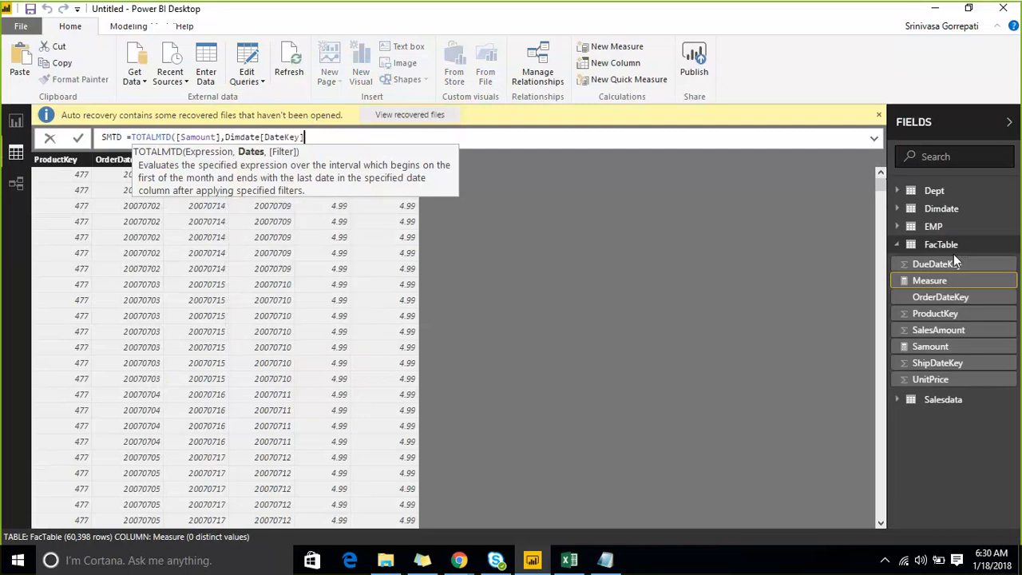
pyautogui.write(')')
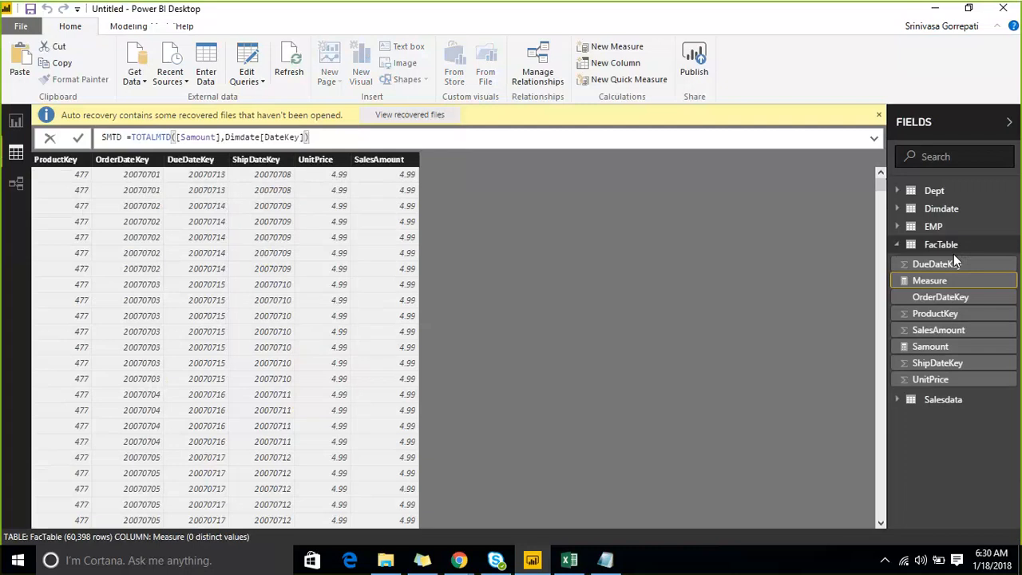
pyautogui.press('Return')
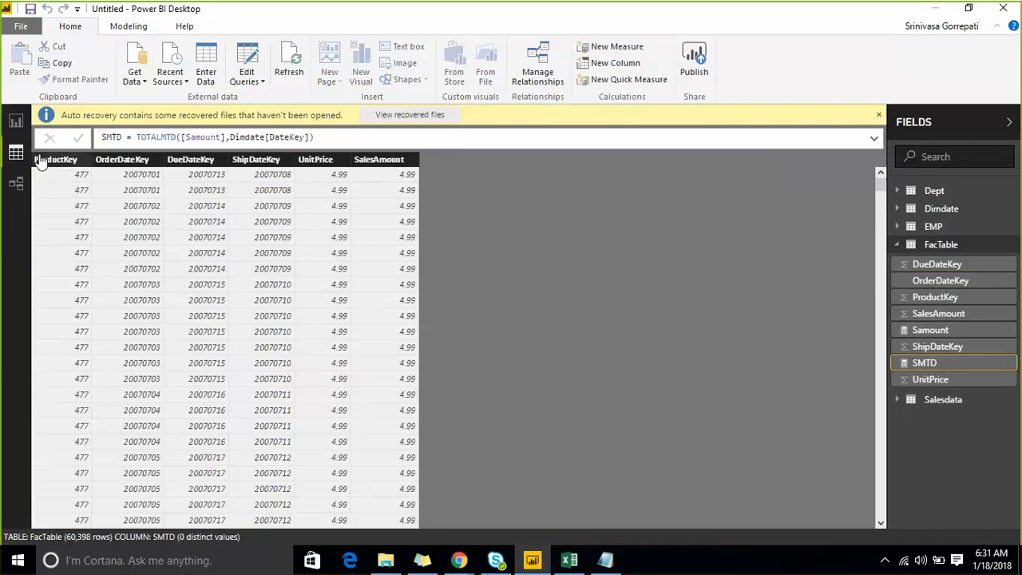
# - Insert an empty table visual on report Page 1, move it near the Amtpaid cards and enlarge it across the middle of the page
pyautogui.click(16, 122)
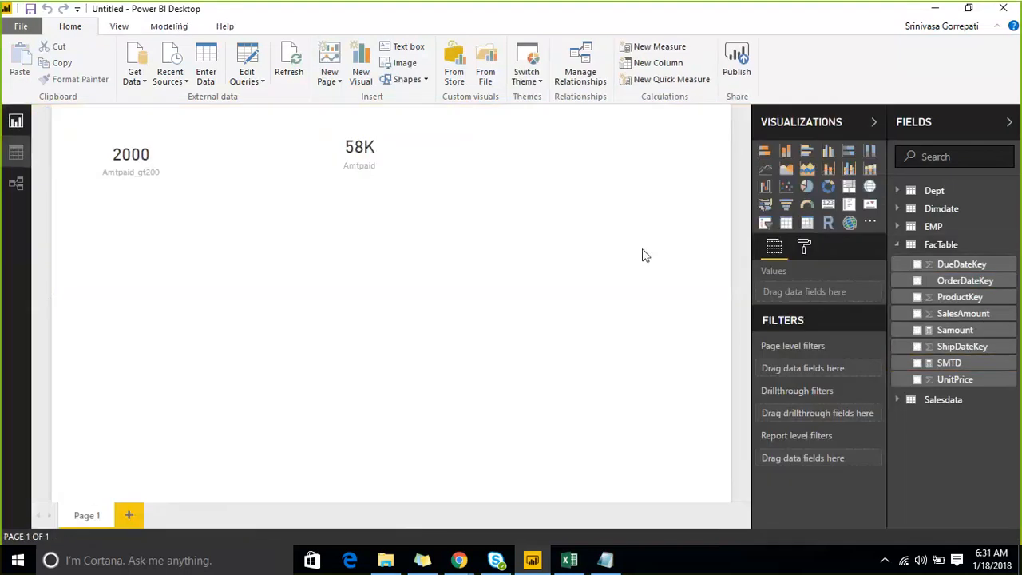
pyautogui.click(785, 224)
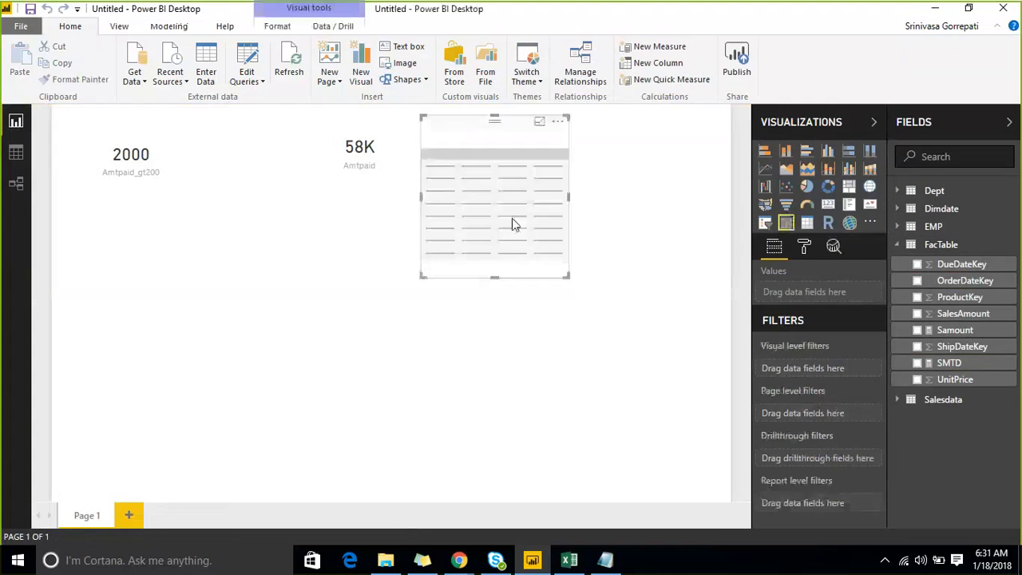
pyautogui.moveTo(465, 136); pyautogui.dragTo(282, 239)
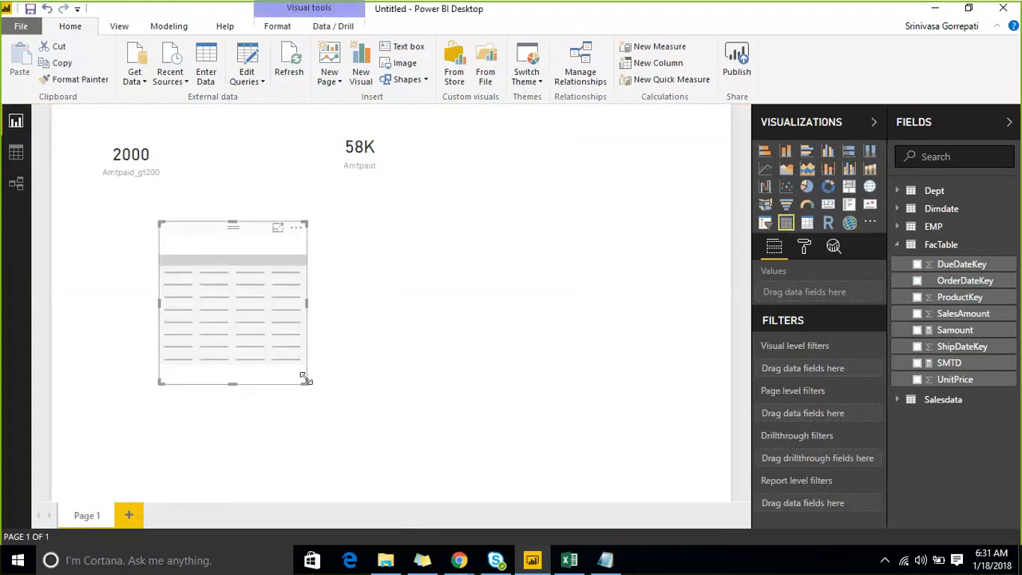
pyautogui.moveTo(307, 381); pyautogui.dragTo(552, 489)
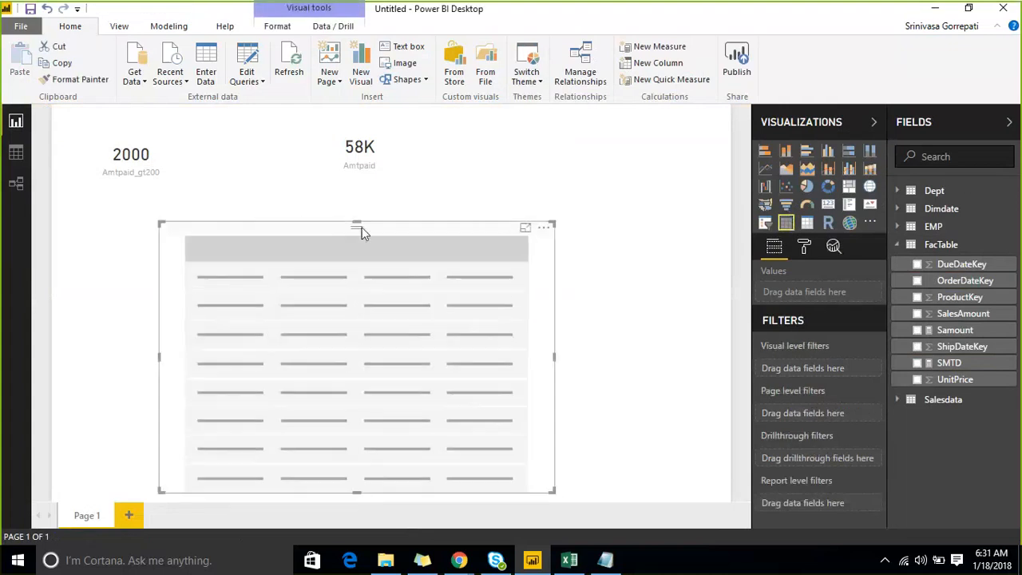
pyautogui.moveTo(356, 225); pyautogui.dragTo(356, 143)
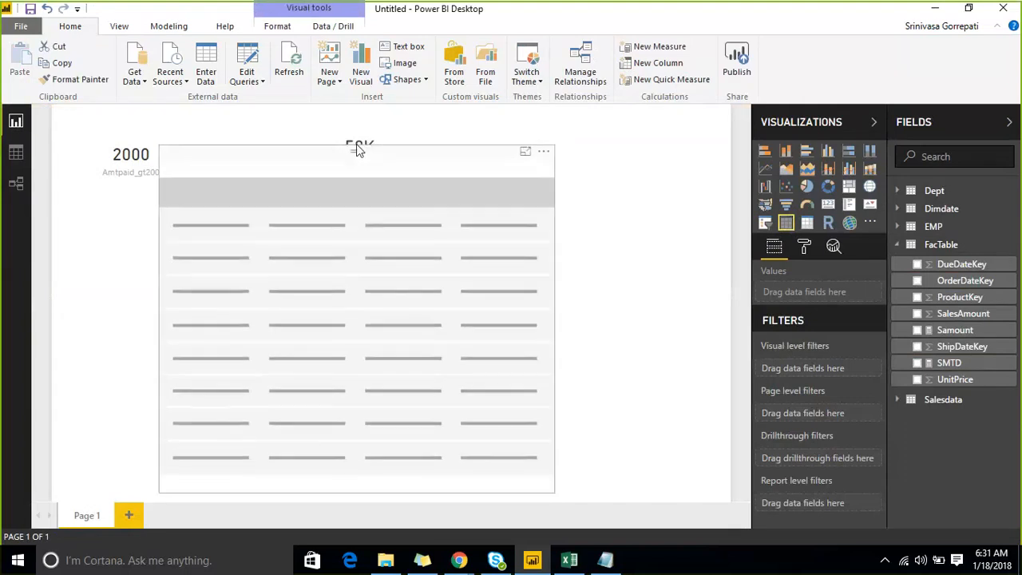
pyautogui.click(356, 144)
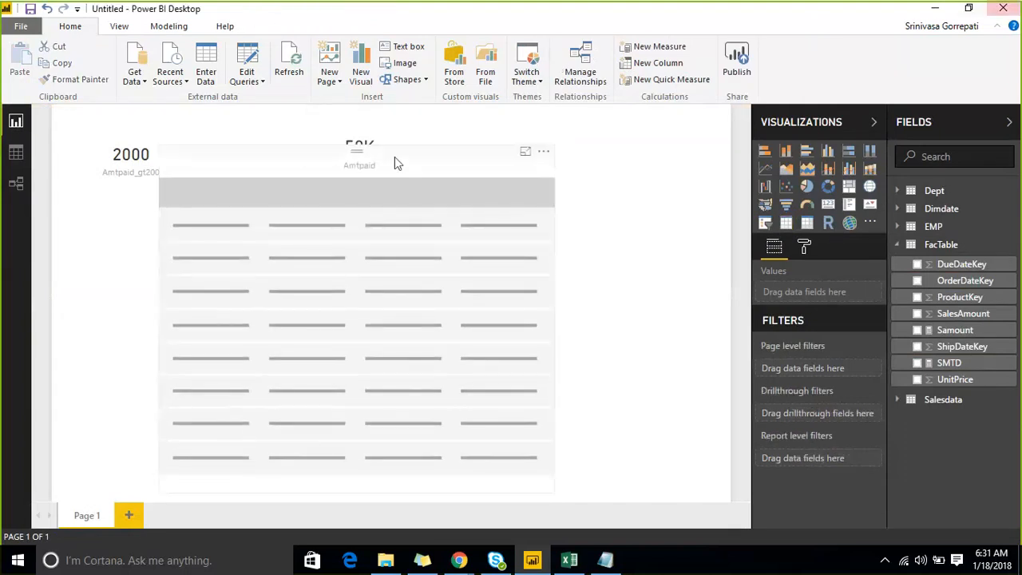
pyautogui.click(298, 164)
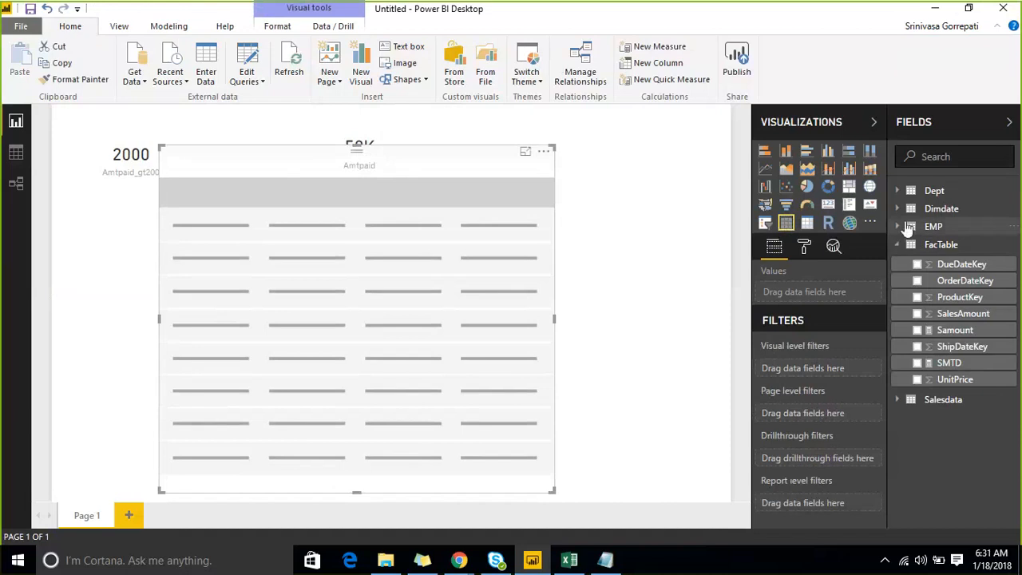
# - Add the SMTD and Samount measures from FacTable to the table visual
pyautogui.click(899, 191)
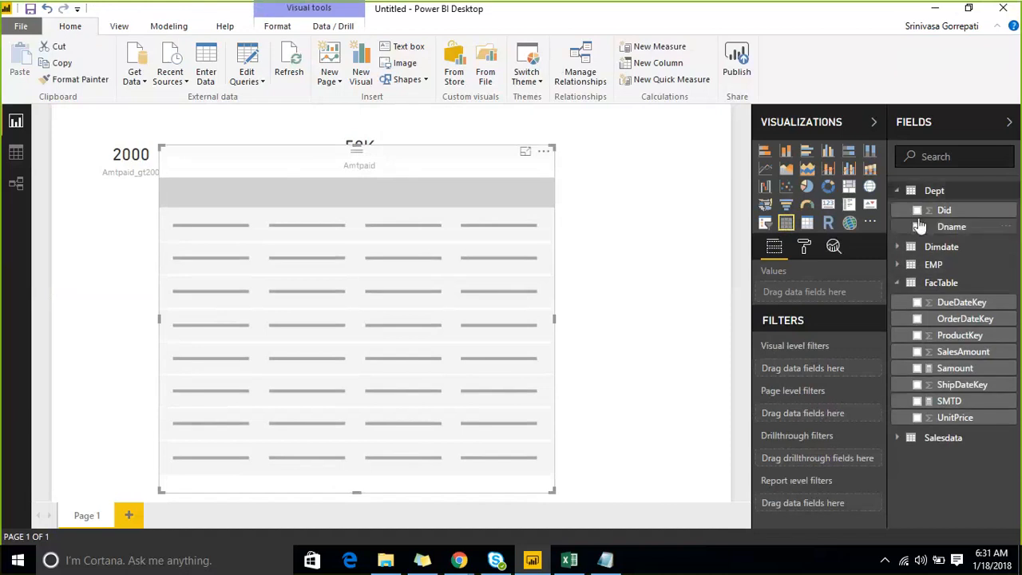
pyautogui.click(898, 192)
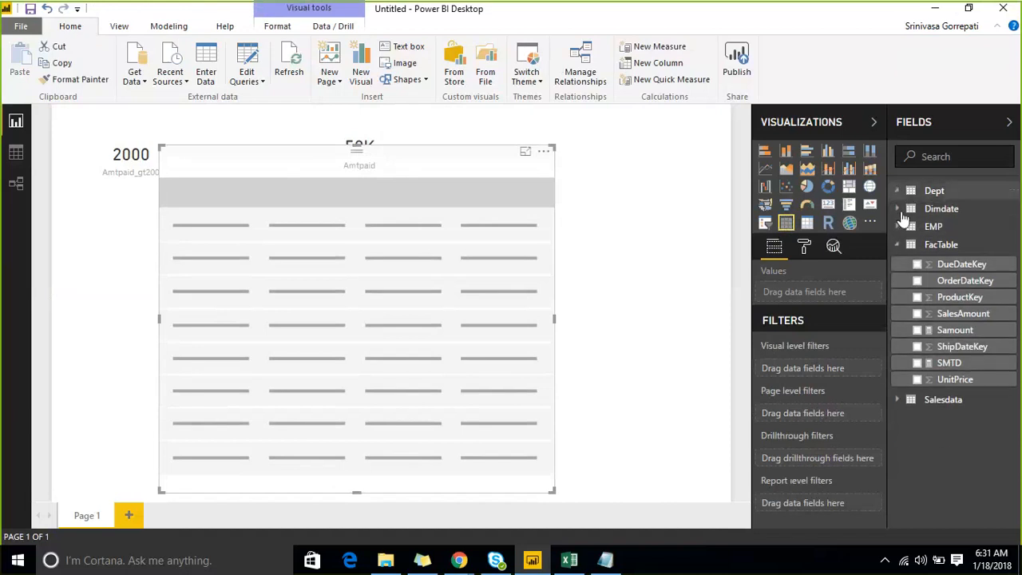
pyautogui.click(950, 363)
pyautogui.click(917, 363)
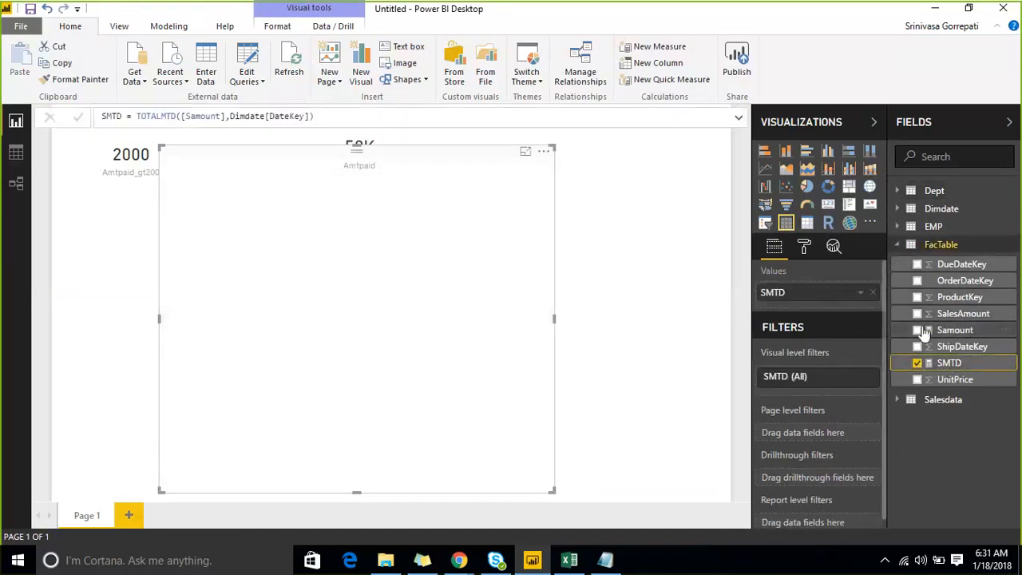
pyautogui.click(918, 331)
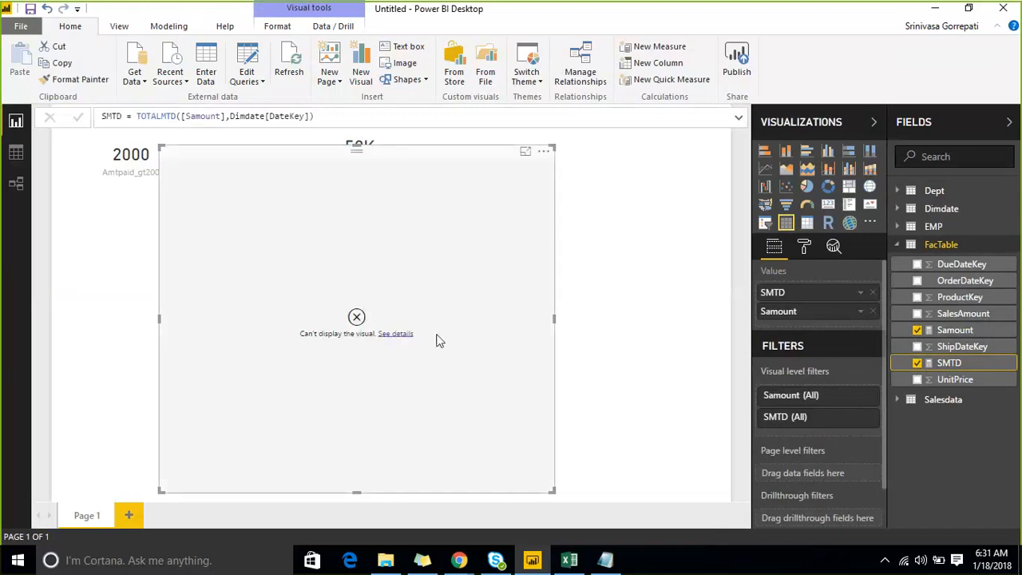
# - Read the table visual's error details and remove the visual from the report page
pyautogui.click(396, 334)
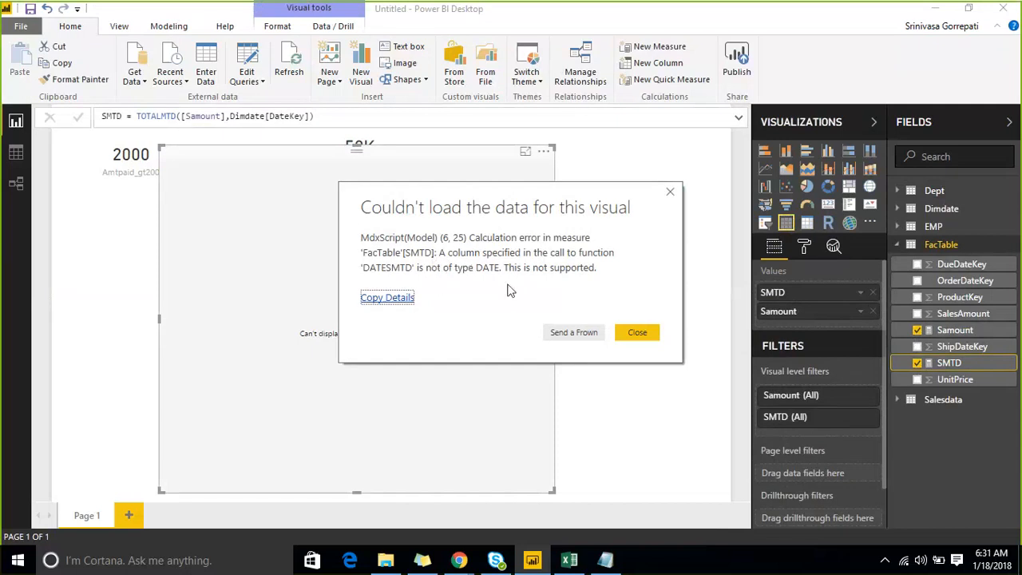
pyautogui.click(635, 335)
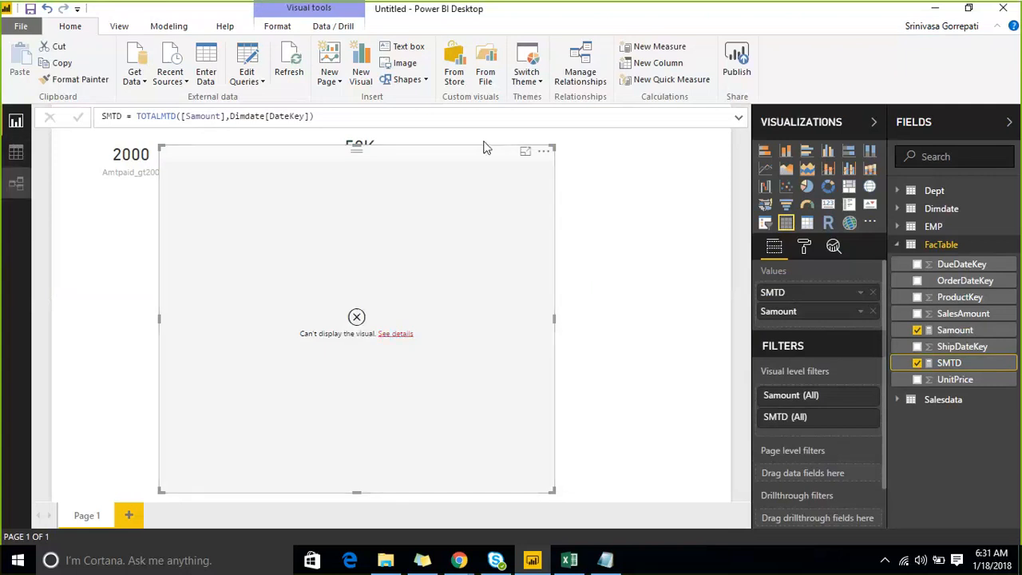
pyautogui.click(543, 151)
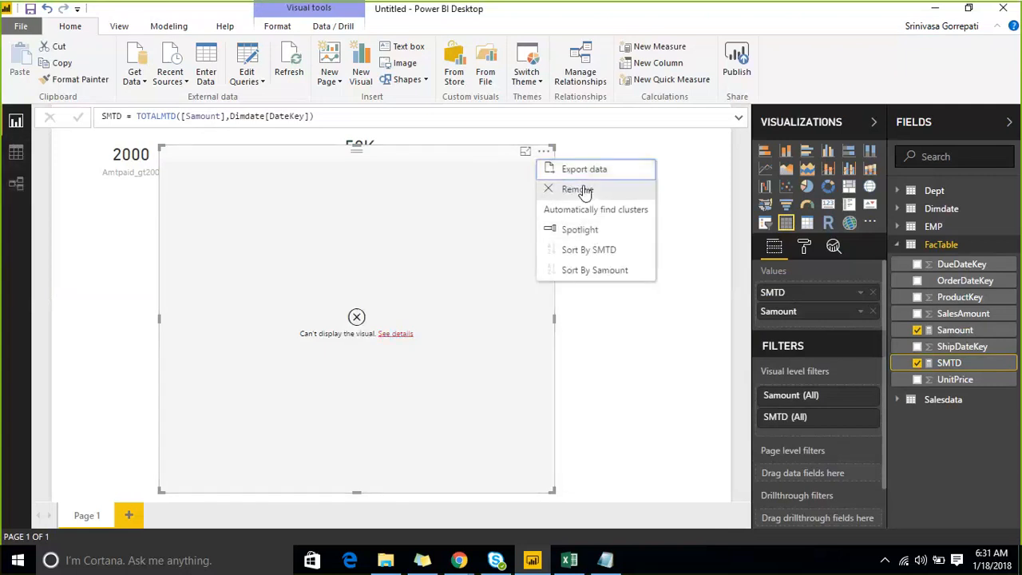
pyautogui.click(578, 190)
# - Check the data types of the DateKey and FullDateAlternateKey columns in the Dimdate table data, and return to the report page
pyautogui.click(15, 152)
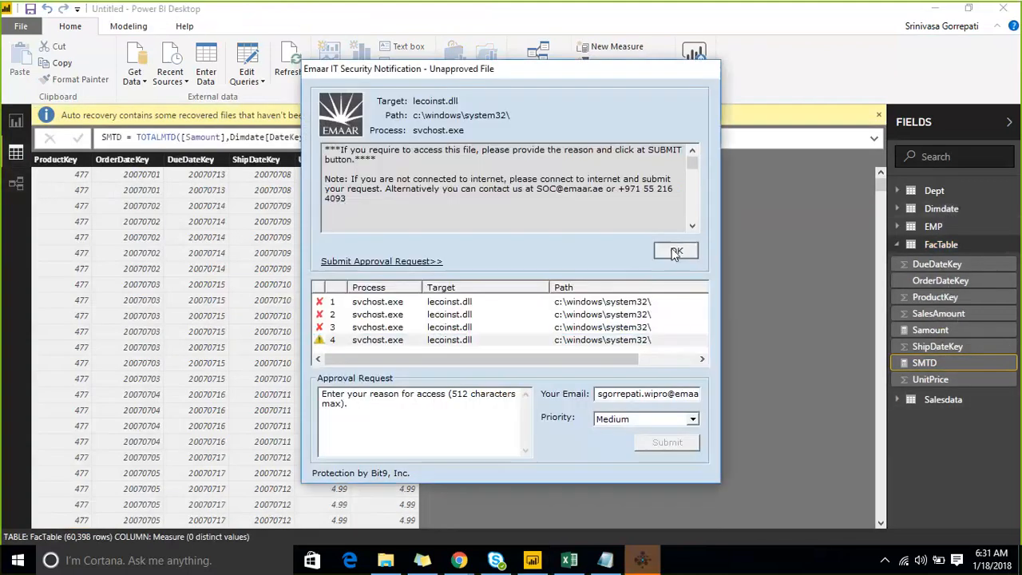
pyautogui.click(676, 250)
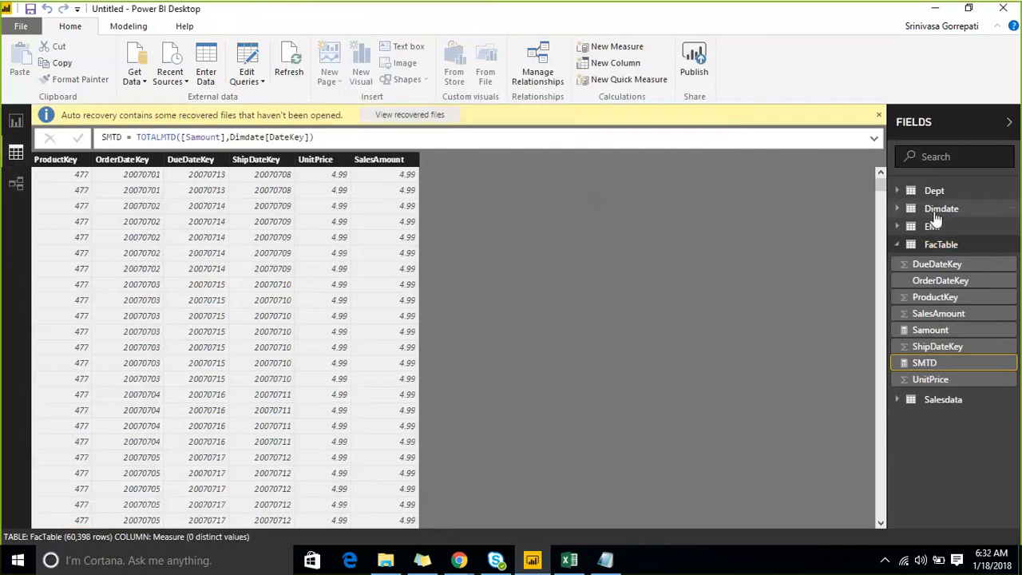
pyautogui.click(938, 210)
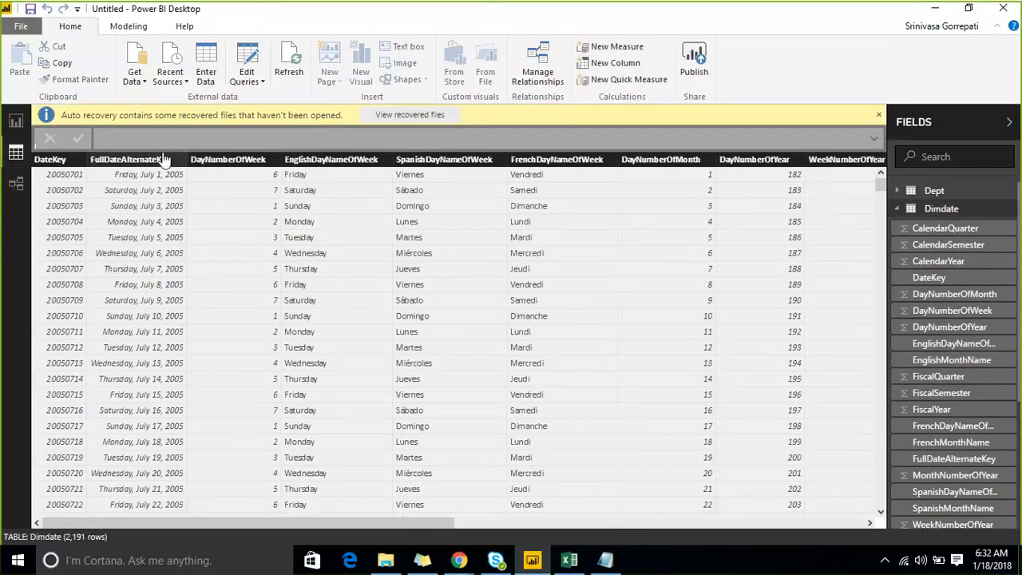
pyautogui.click(57, 161)
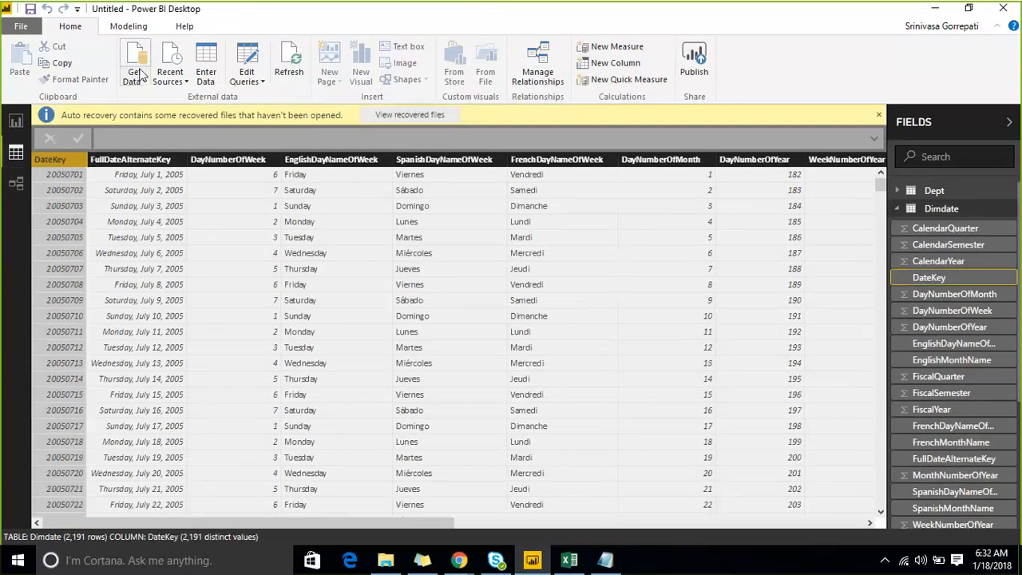
pyautogui.click(128, 26)
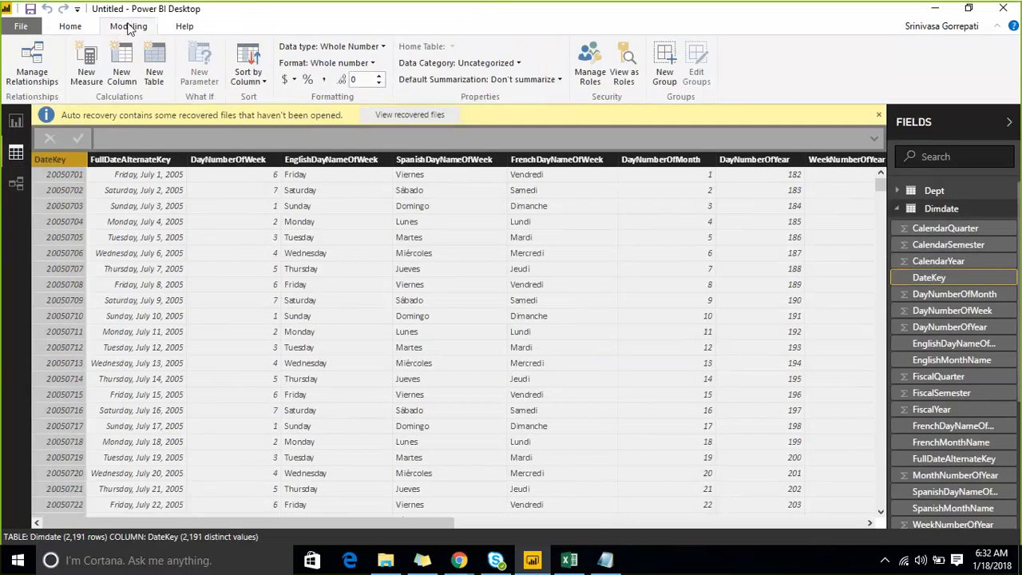
pyautogui.click(122, 160)
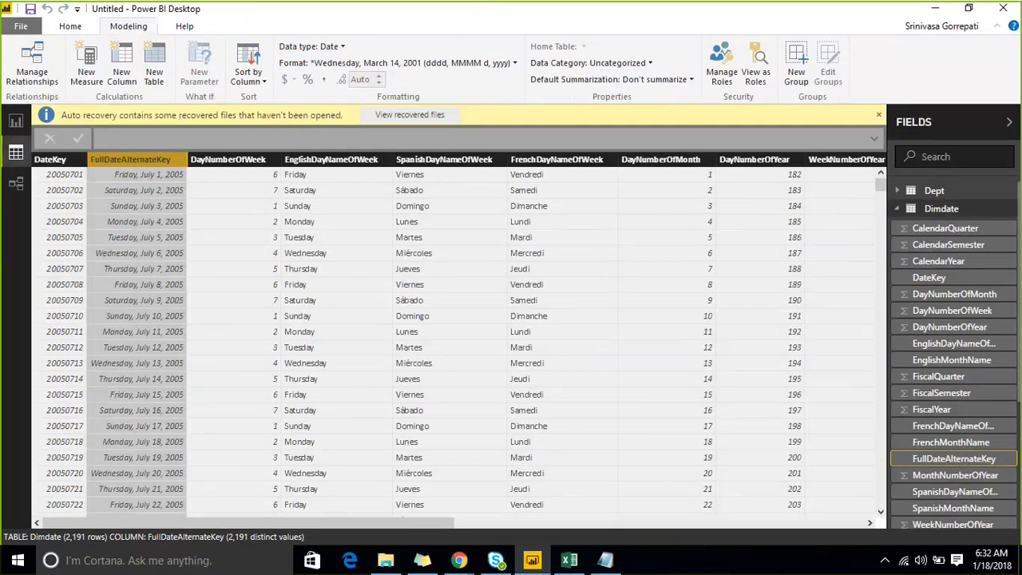
pyautogui.click(9, 136)
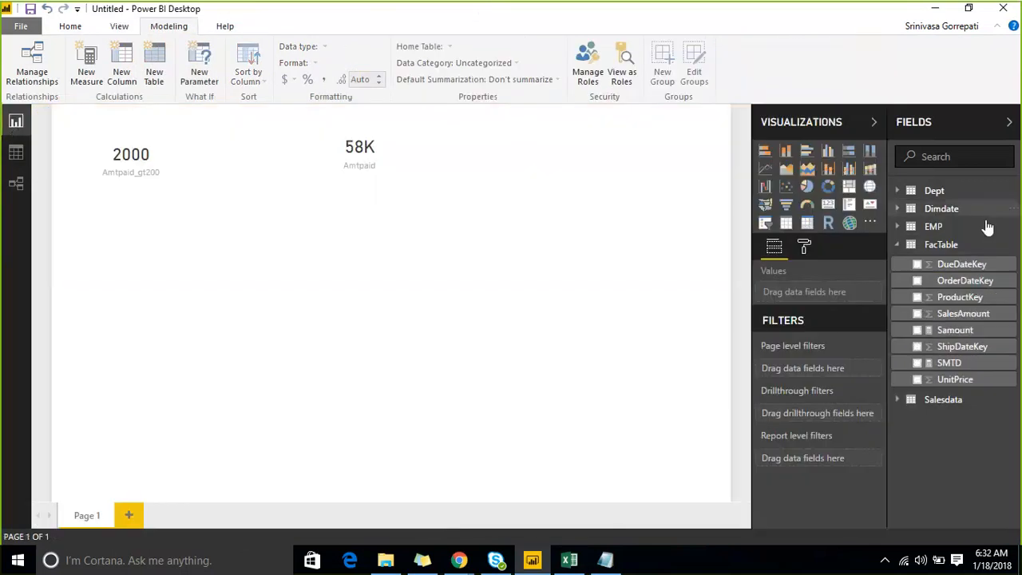
# - Change the date argument of the SMTD measure so its formula reads TOTALMTD([Samount],Dimdate[FullDateAlternateKey])
pyautogui.click(948, 363)
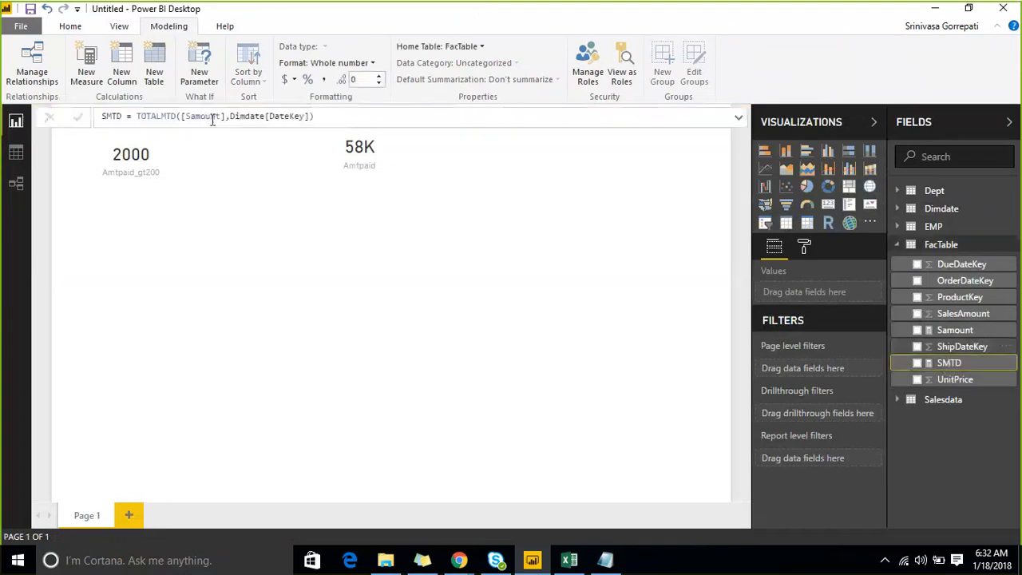
pyautogui.moveTo(230, 116); pyautogui.dragTo(309, 117)
pyautogui.write('Dimdate[FullDateAlternateKey]')
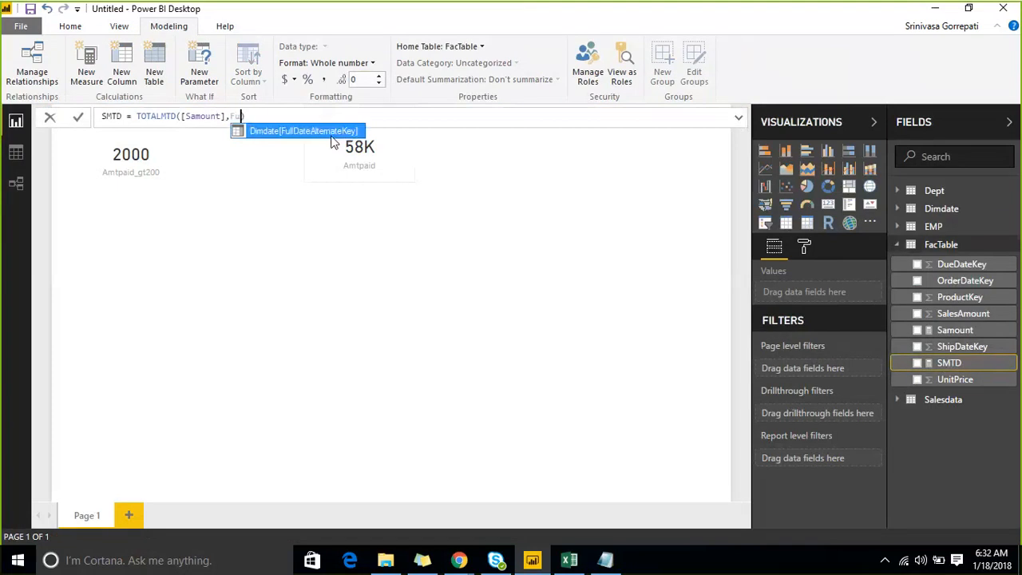
pyautogui.press('Tab')
pyautogui.write(')')
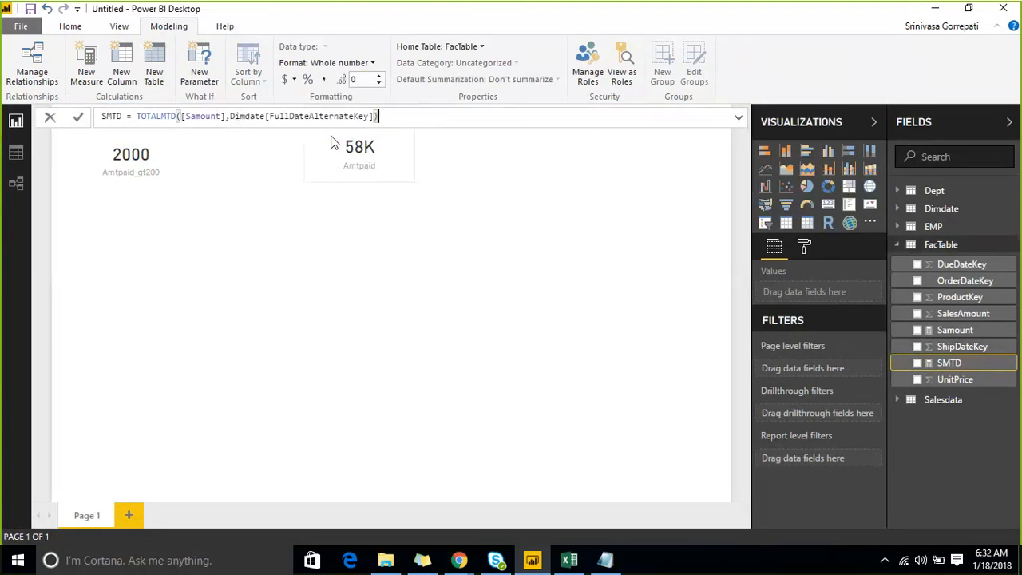
pyautogui.press('Return')
# - Insert a table visual with the Samount and SMTD measures below the Amtpaid cards and widen it
pyautogui.click(765, 223)
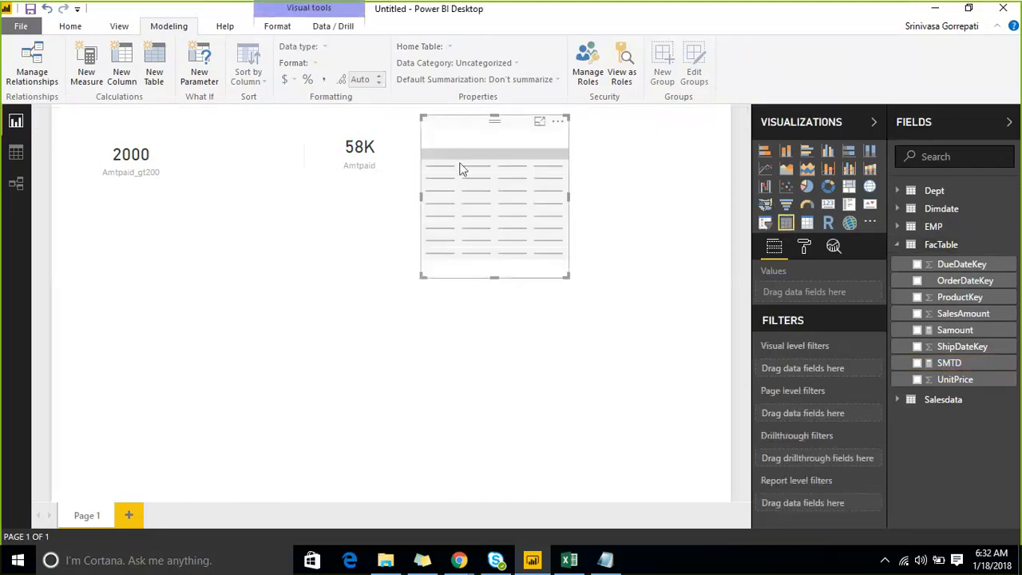
pyautogui.moveTo(461, 164); pyautogui.dragTo(355, 282)
pyautogui.click(917, 329)
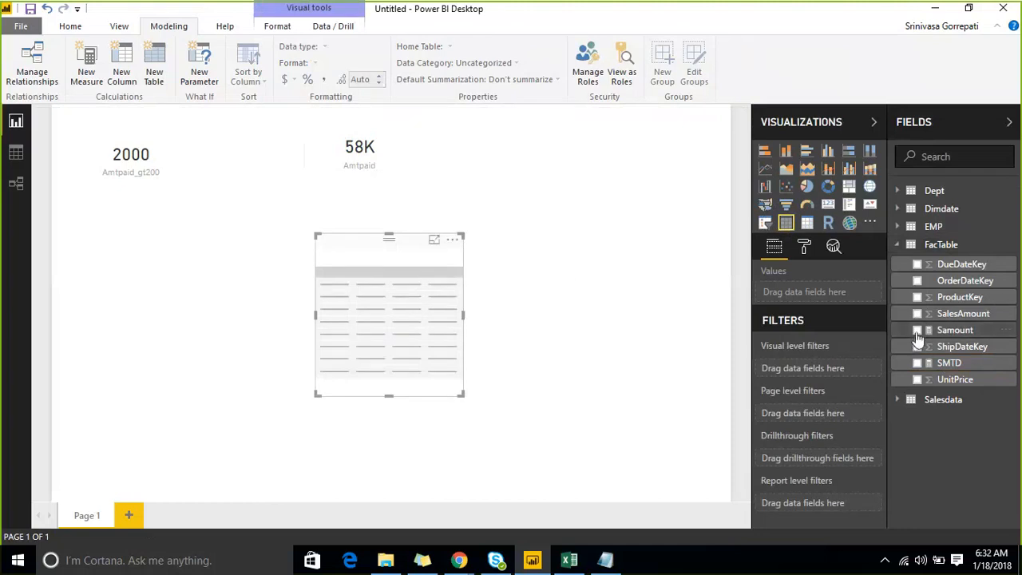
pyautogui.click(916, 363)
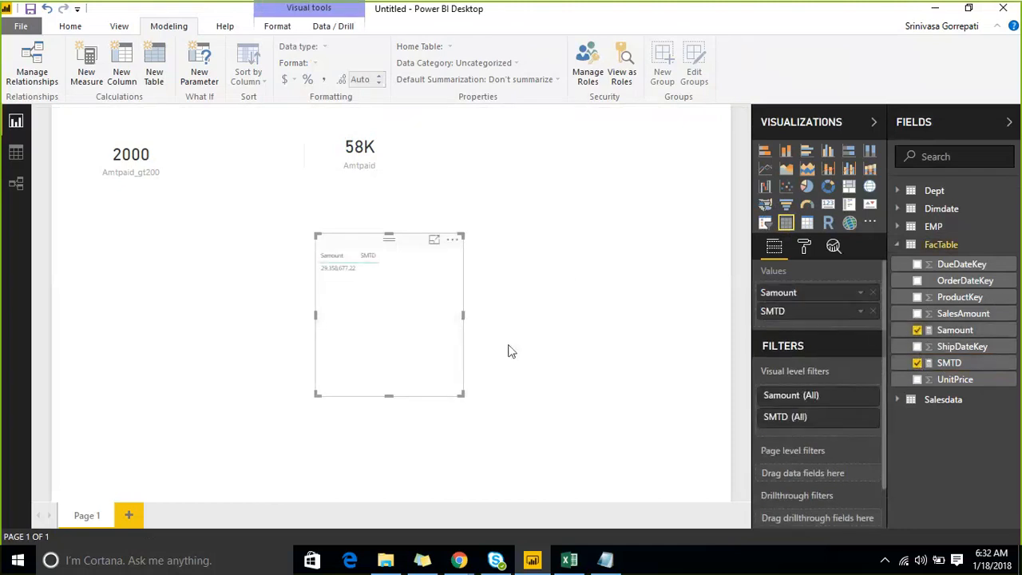
pyautogui.moveTo(459, 392); pyautogui.dragTo(597, 403)
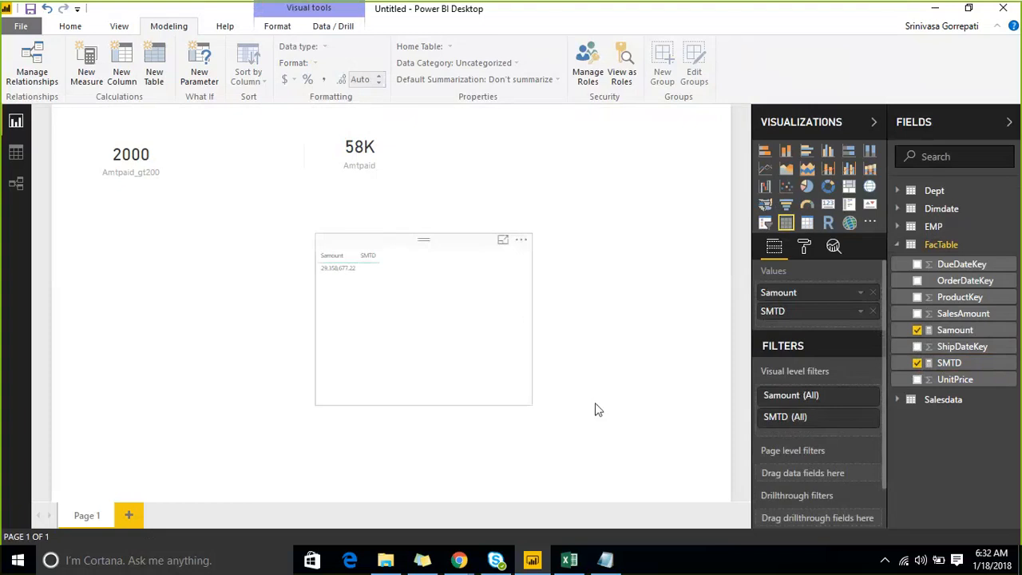
# - Set the grid text size of the table visual to 21
pyautogui.click(803, 247)
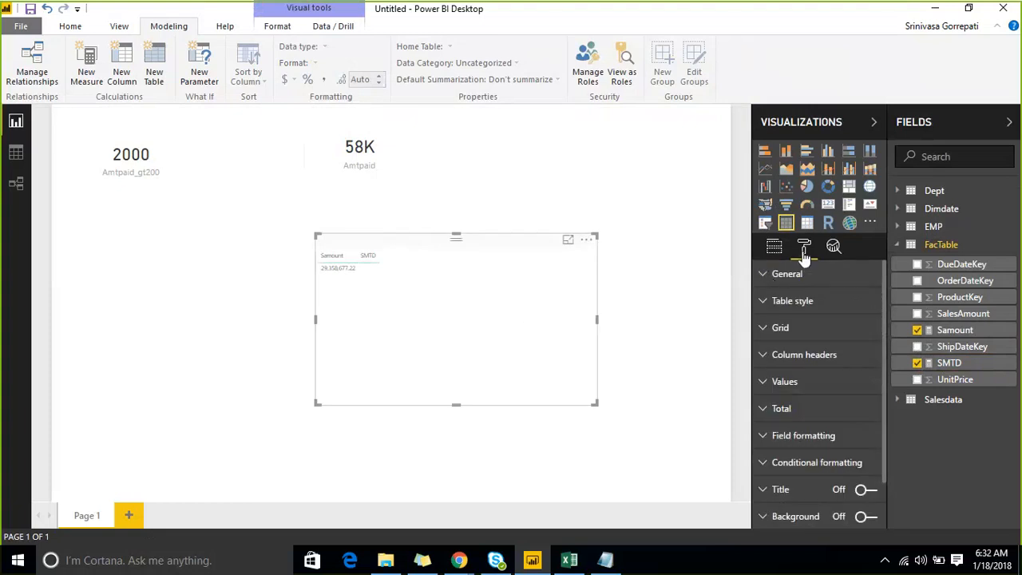
pyautogui.click(766, 275)
pyautogui.click(764, 274)
pyautogui.click(764, 336)
pyautogui.scroll(-2, 848, 371)
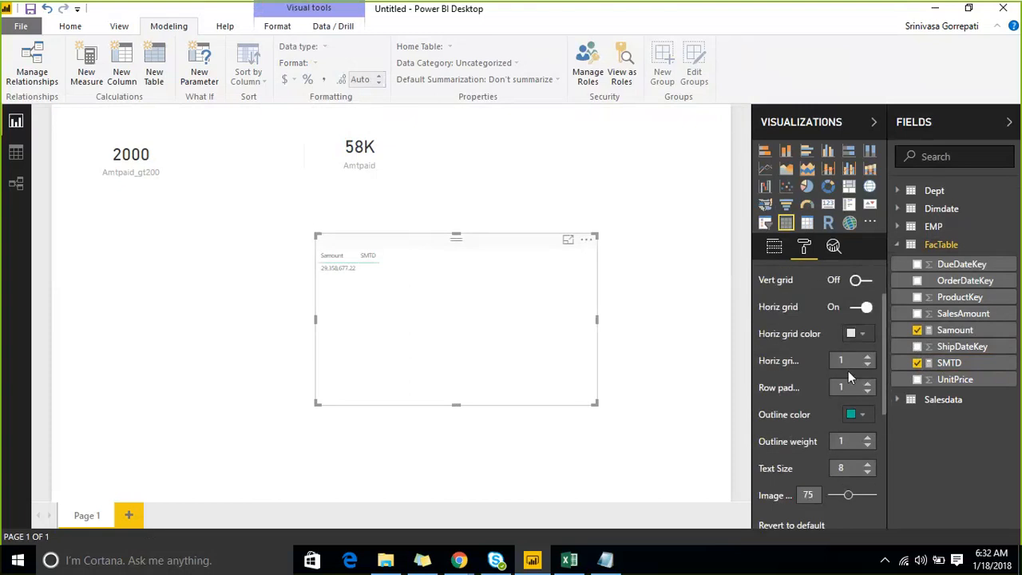
pyautogui.click(868, 465)
pyautogui.click(868, 464)
pyautogui.click(868, 465)
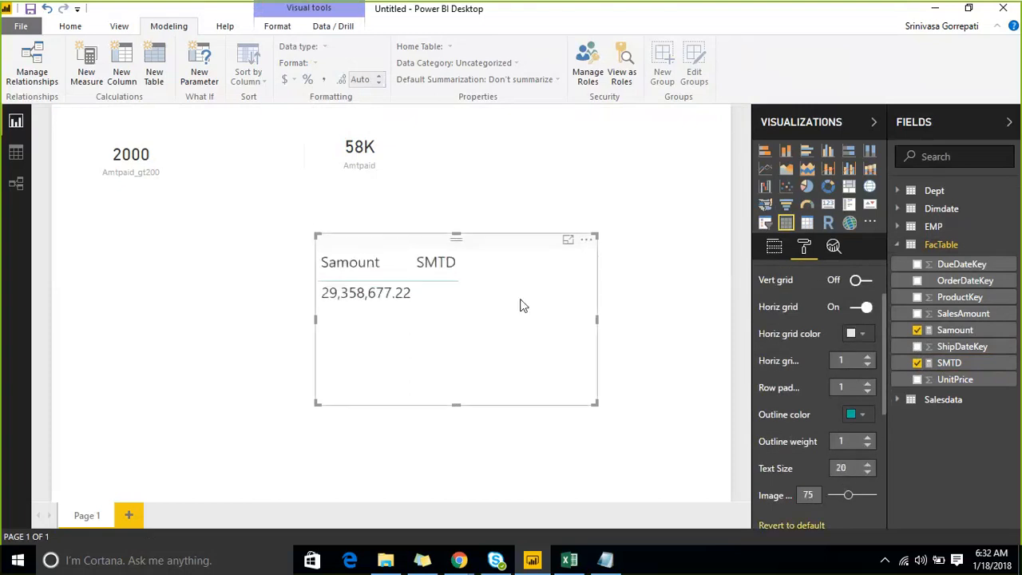
# - Add FullDateAlternateKey from Dimdate to the table visual, and move and enlarge the visual to fill most of the page
pyautogui.click(898, 245)
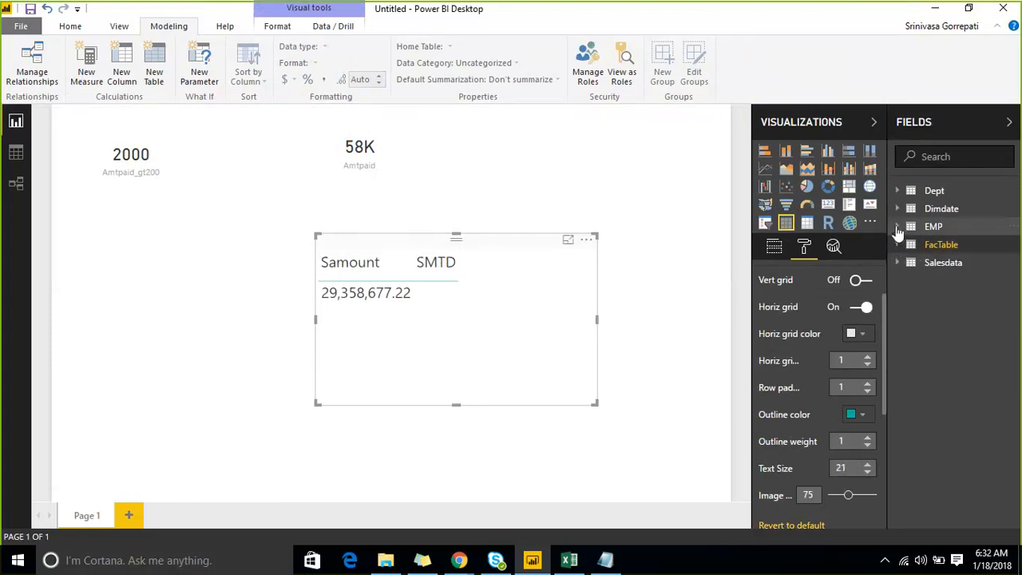
pyautogui.click(901, 211)
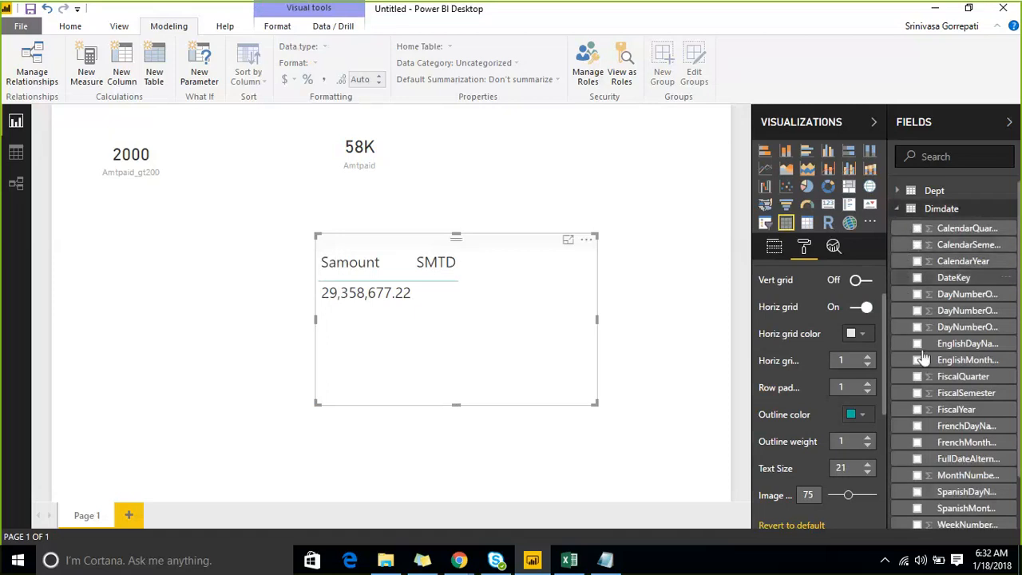
pyautogui.click(917, 460)
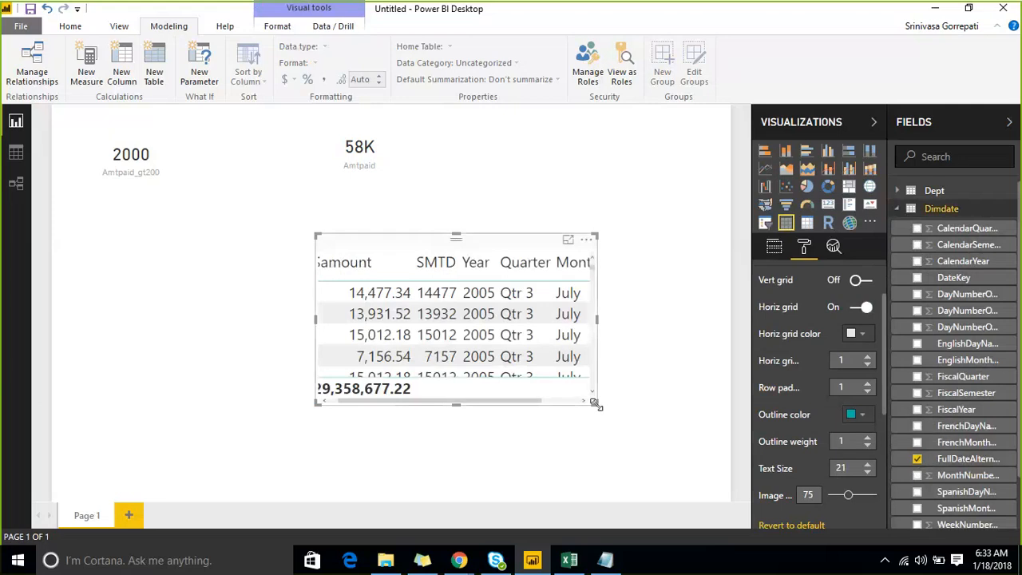
pyautogui.moveTo(594, 403); pyautogui.dragTo(713, 434)
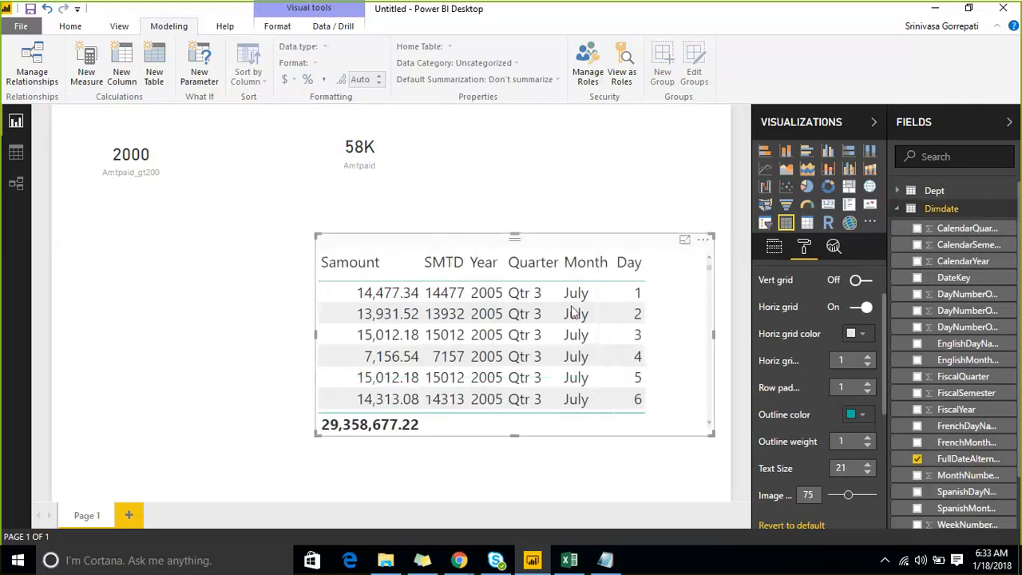
pyautogui.moveTo(539, 254); pyautogui.dragTo(478, 162)
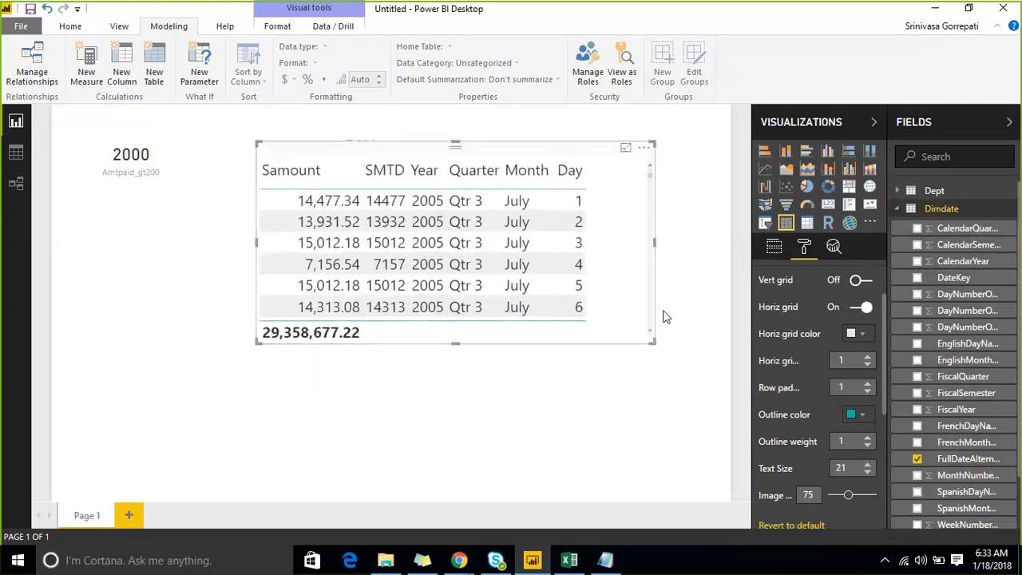
pyautogui.moveTo(654, 341); pyautogui.dragTo(677, 488)
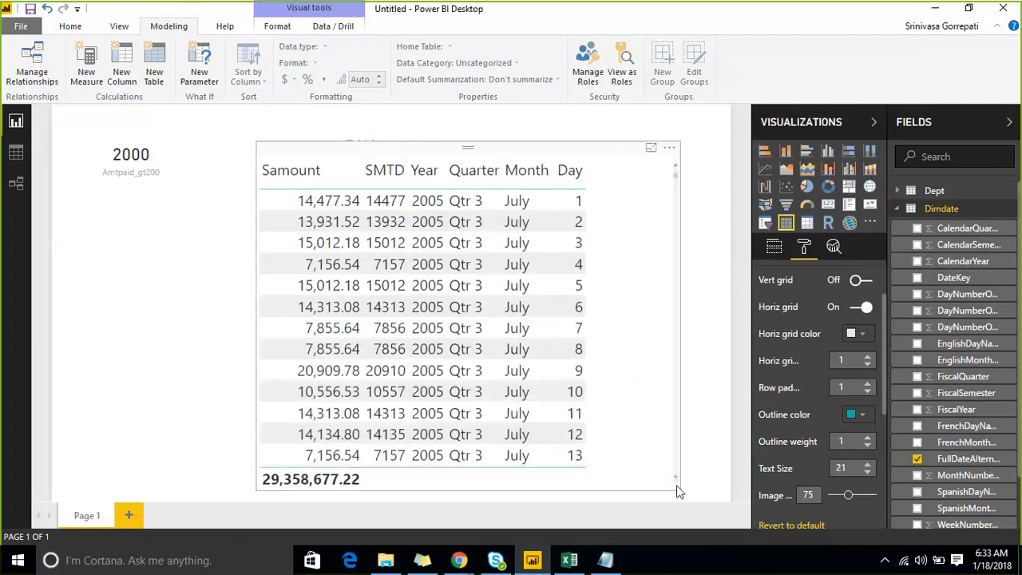
# - Review the daily SMTD rows and remove the Year level of FullDateAlternateKey from the table visual
pyautogui.scroll(-5, 438, 302)
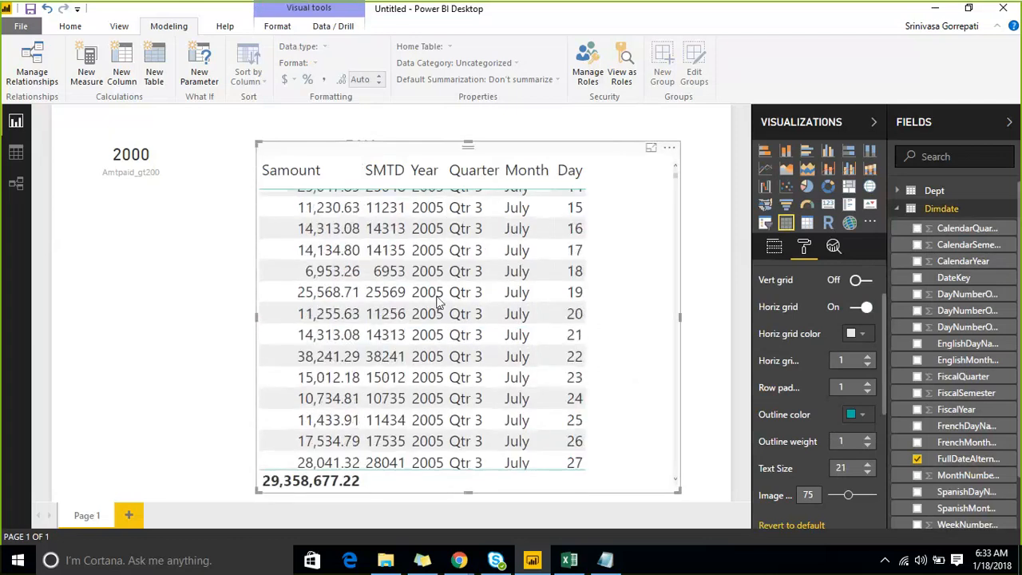
pyautogui.scroll(-15, 438, 301)
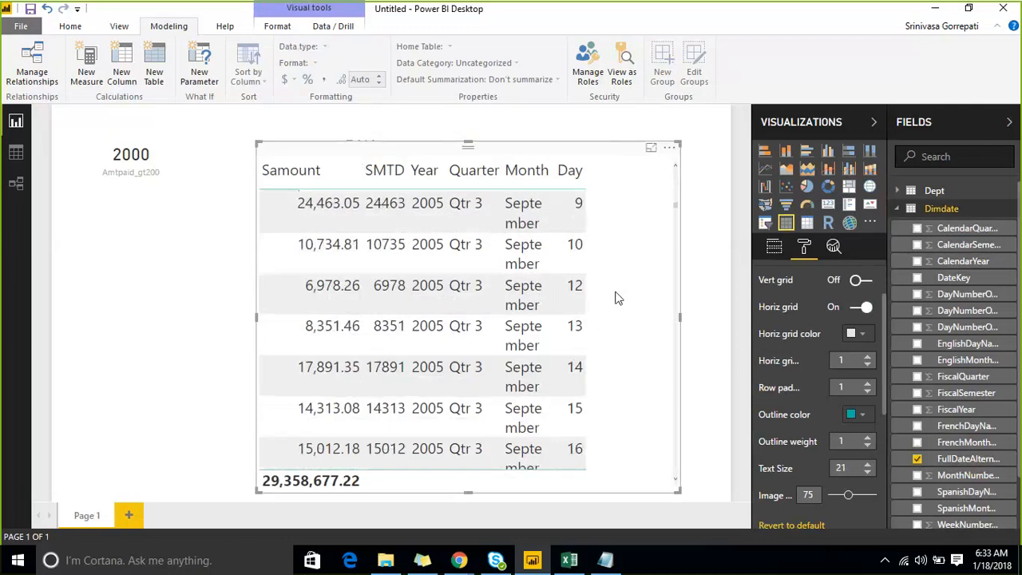
pyautogui.scroll(-3, 616, 297)
pyautogui.scroll(-6, 606, 292)
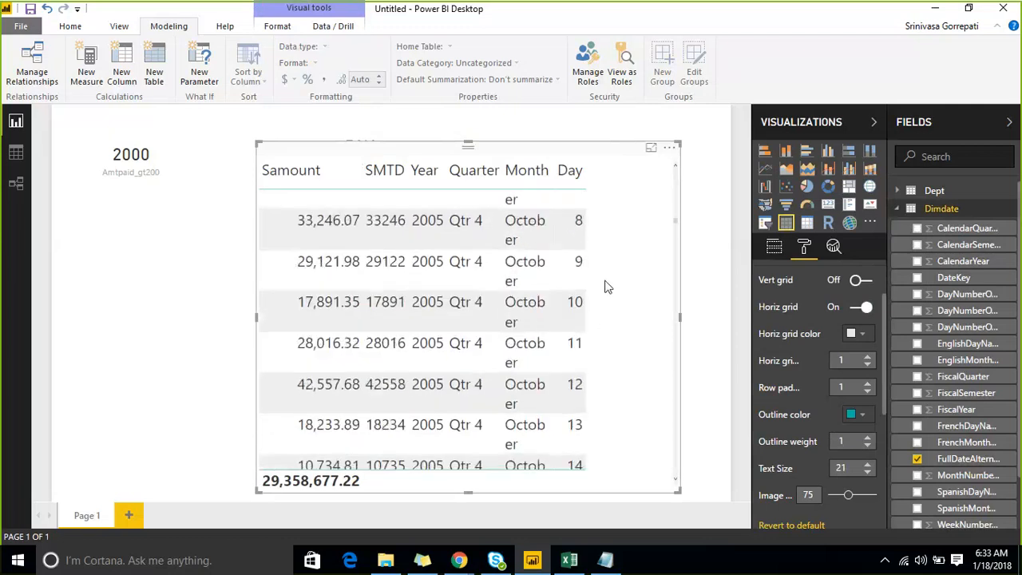
pyautogui.scroll(-10, 605, 285)
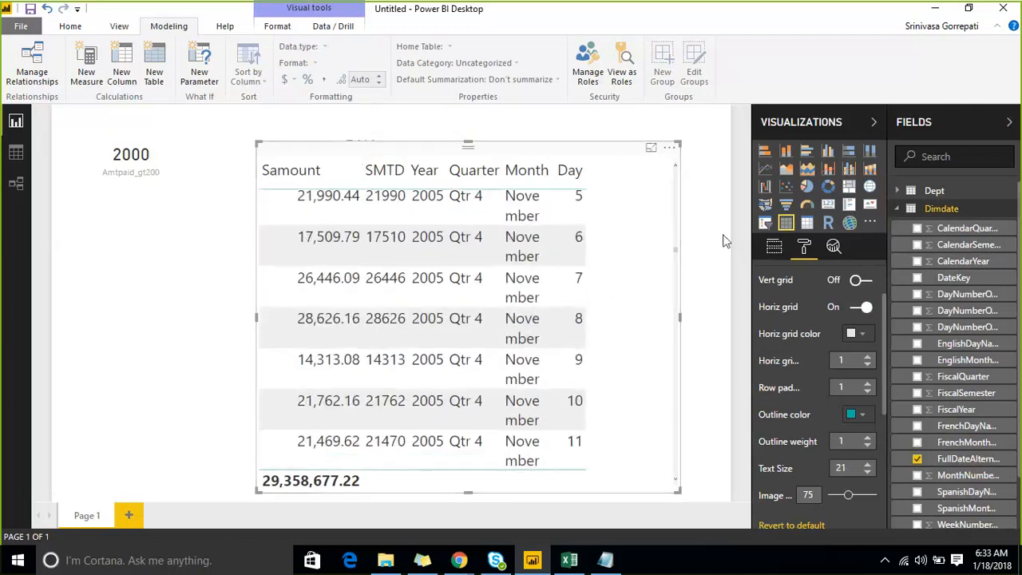
pyautogui.click(773, 249)
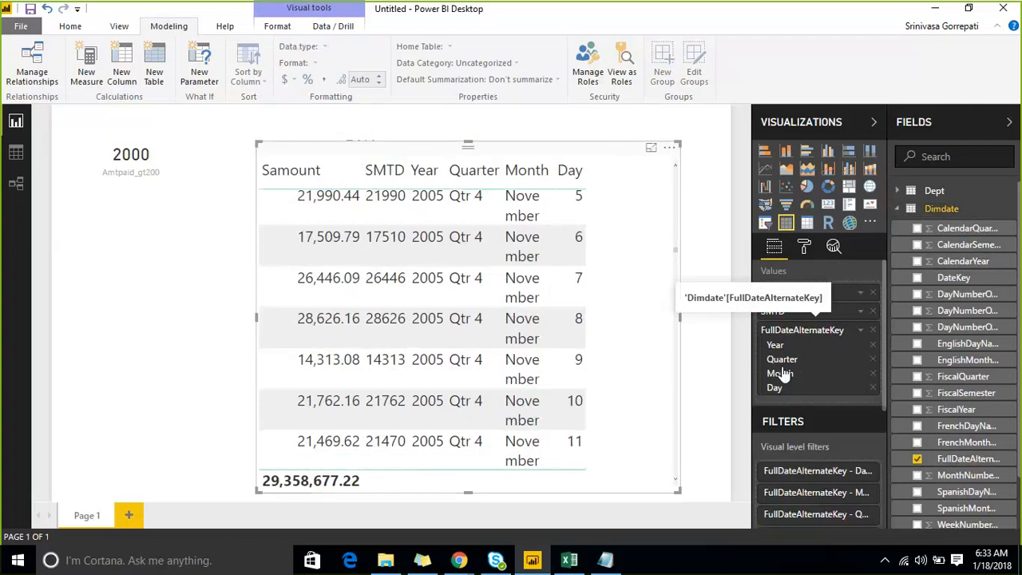
pyautogui.click(873, 345)
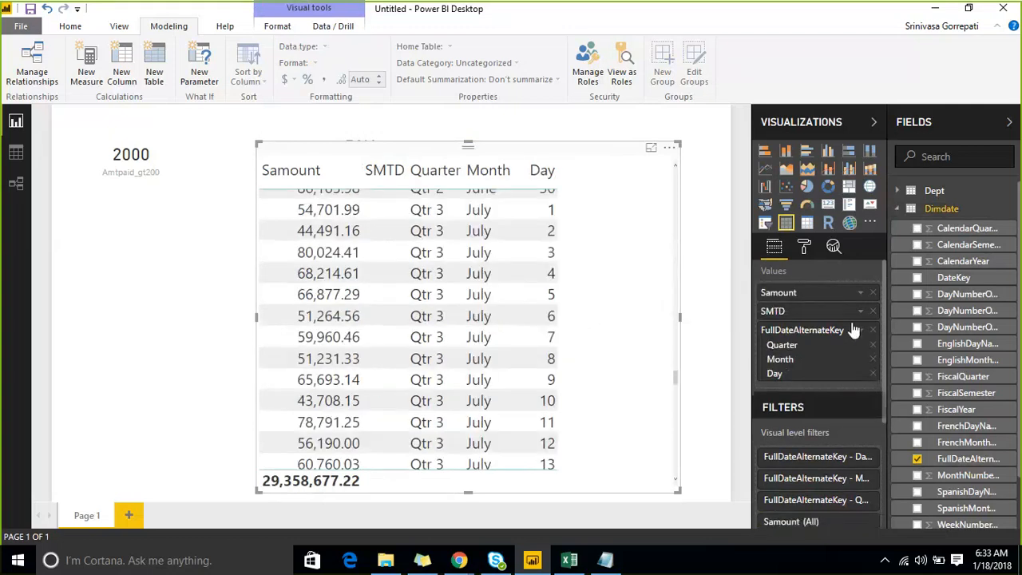
# - Add CalendarYear from Dimdate as a visual level filter with basic filtering, and keep only 2007 selected
pyautogui.scroll(-3, 851, 335)
pyautogui.scroll(-2, 992, 355)
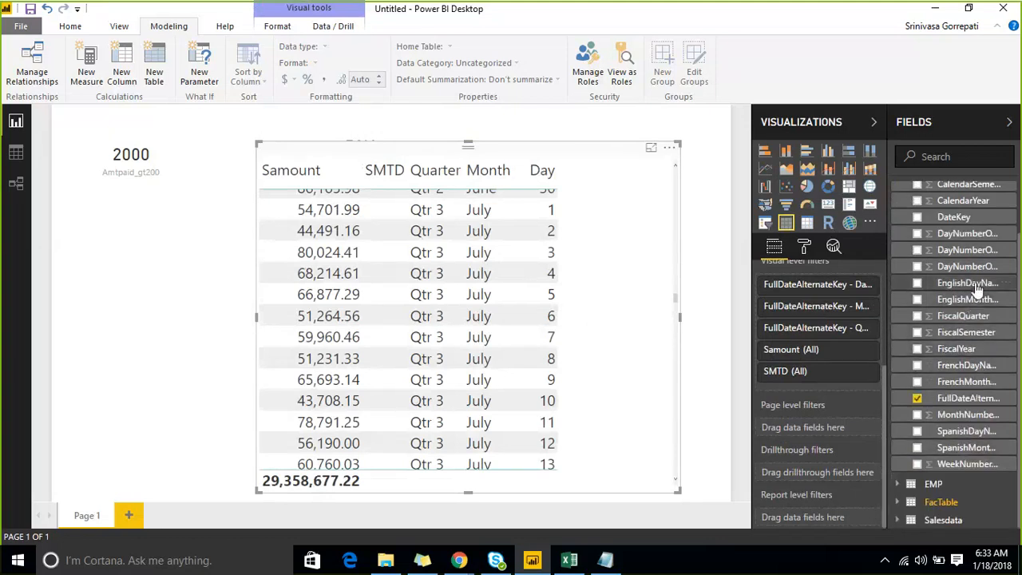
pyautogui.scroll(2, 978, 310)
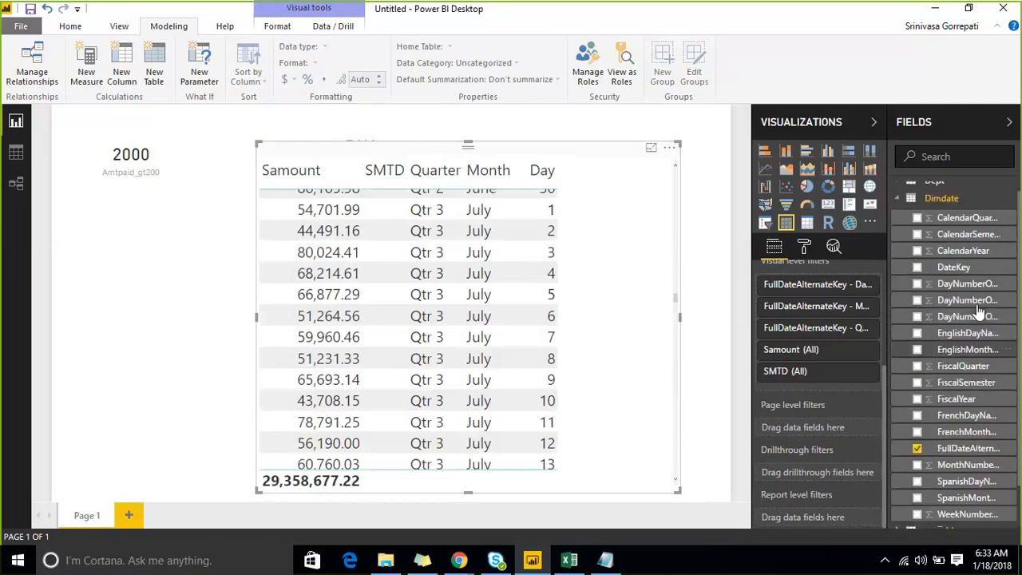
pyautogui.scroll(1, 978, 311)
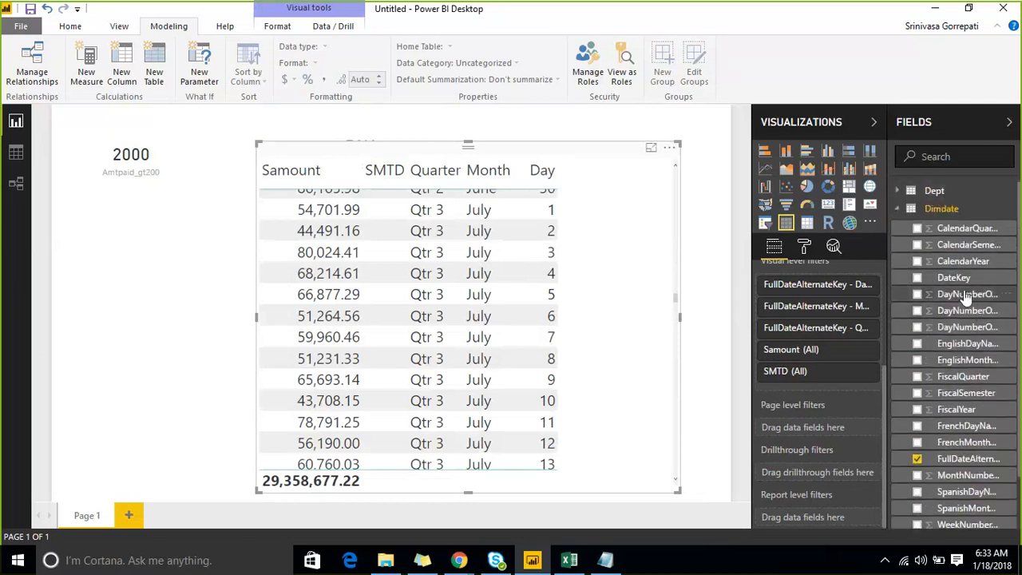
pyautogui.moveTo(964, 261); pyautogui.dragTo(850, 363)
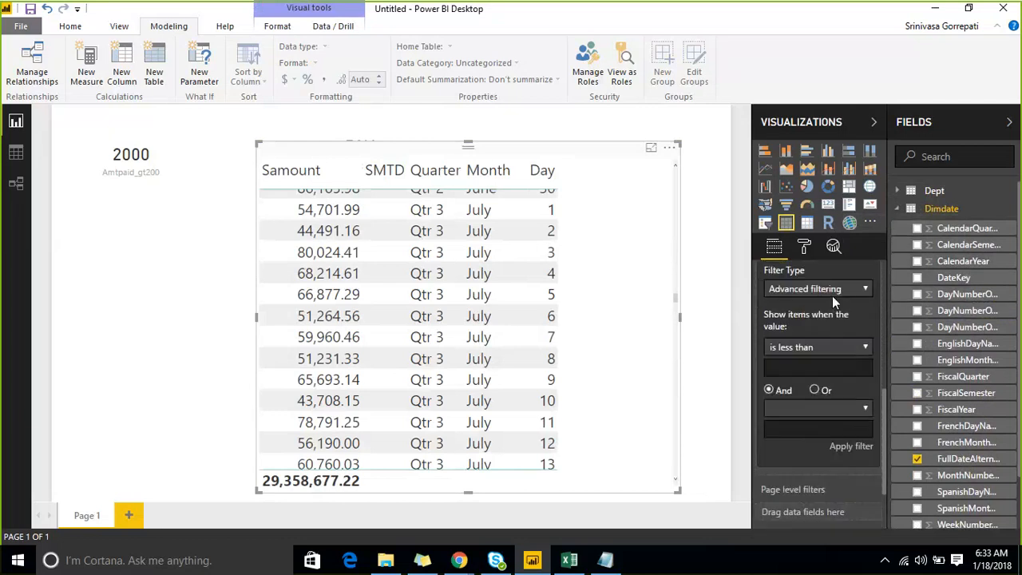
pyautogui.click(831, 292)
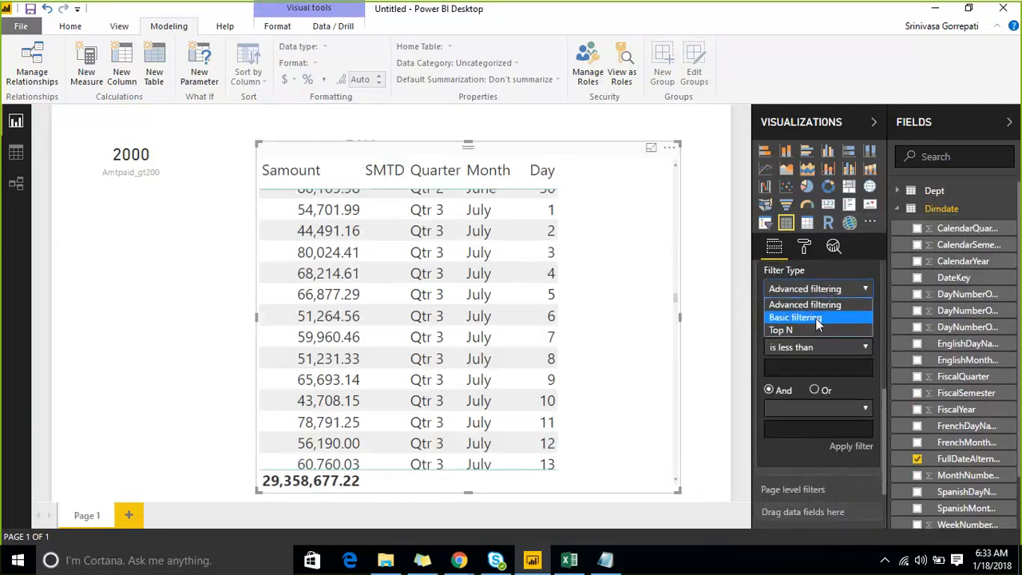
pyautogui.click(815, 318)
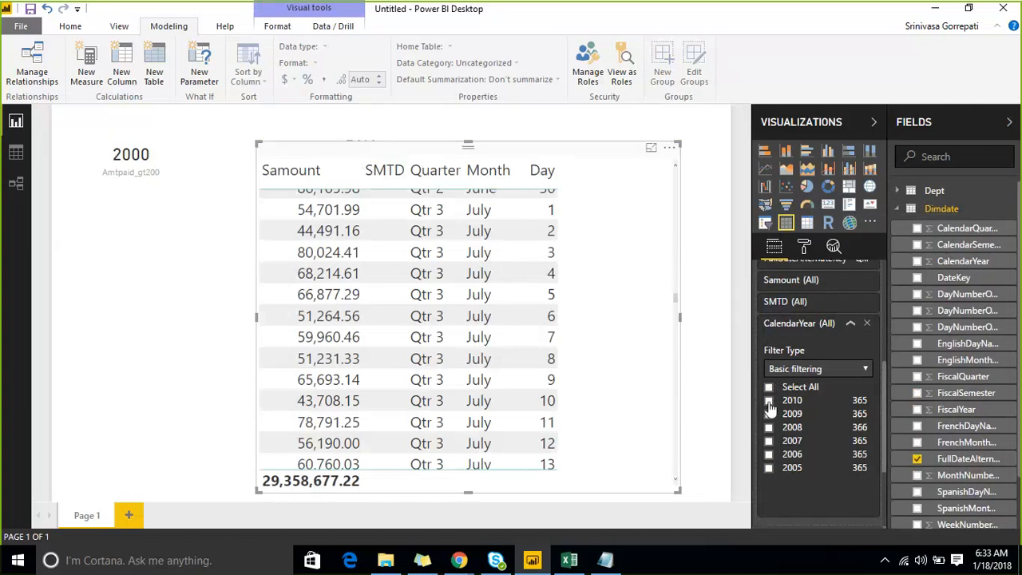
pyautogui.click(768, 401)
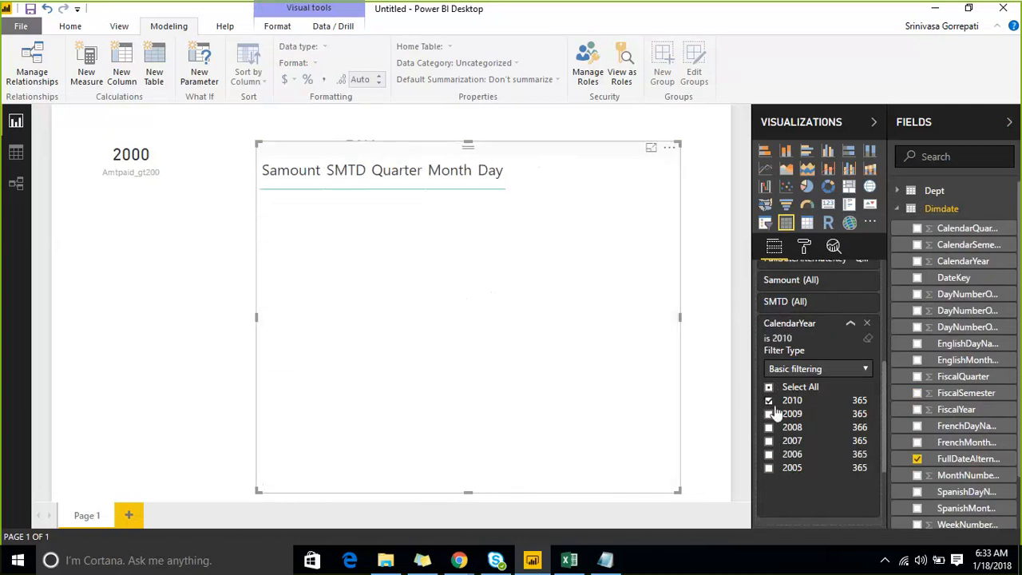
pyautogui.click(768, 401)
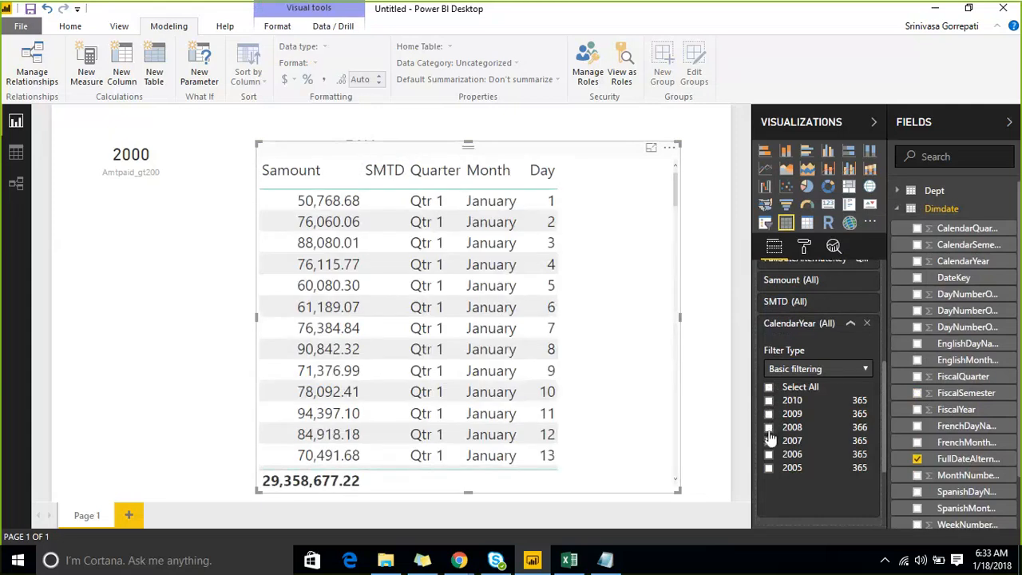
pyautogui.click(769, 443)
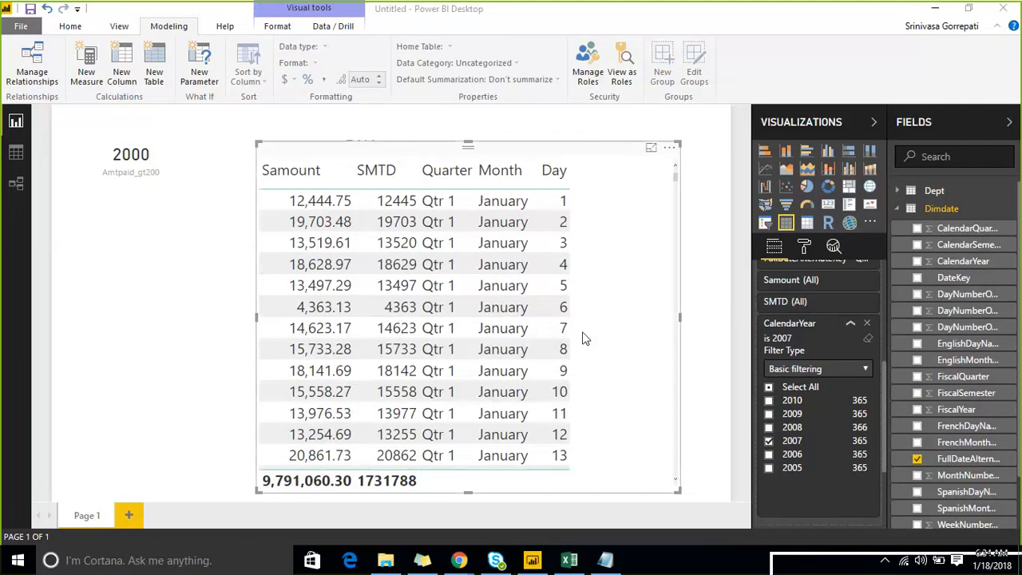
# - Collapse the Fields and Visualizations areas, and move the table visual slightly up and enlarge it on the page
pyautogui.click(947, 128)
pyautogui.click(947, 125)
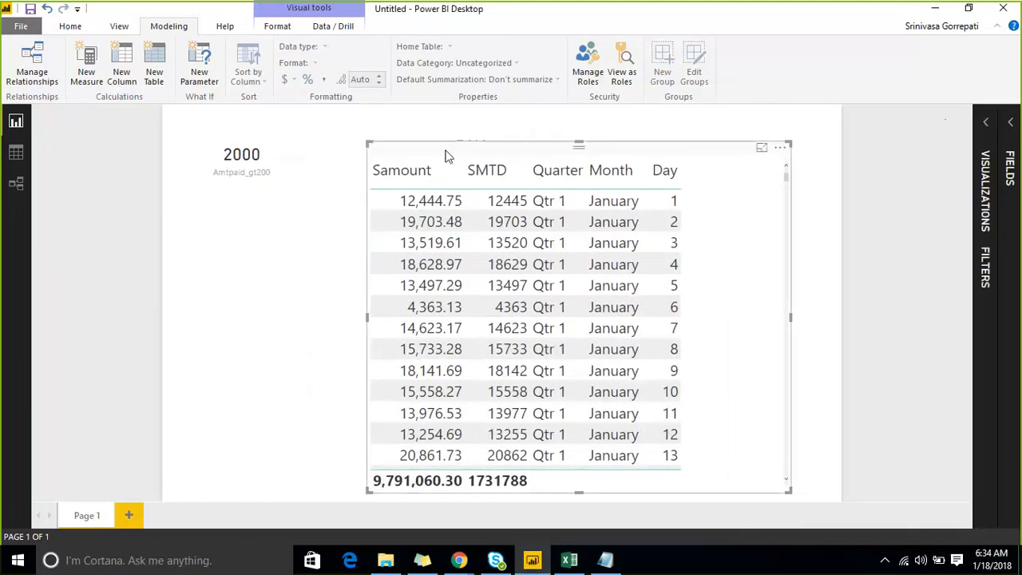
pyautogui.moveTo(447, 158); pyautogui.dragTo(392, 139)
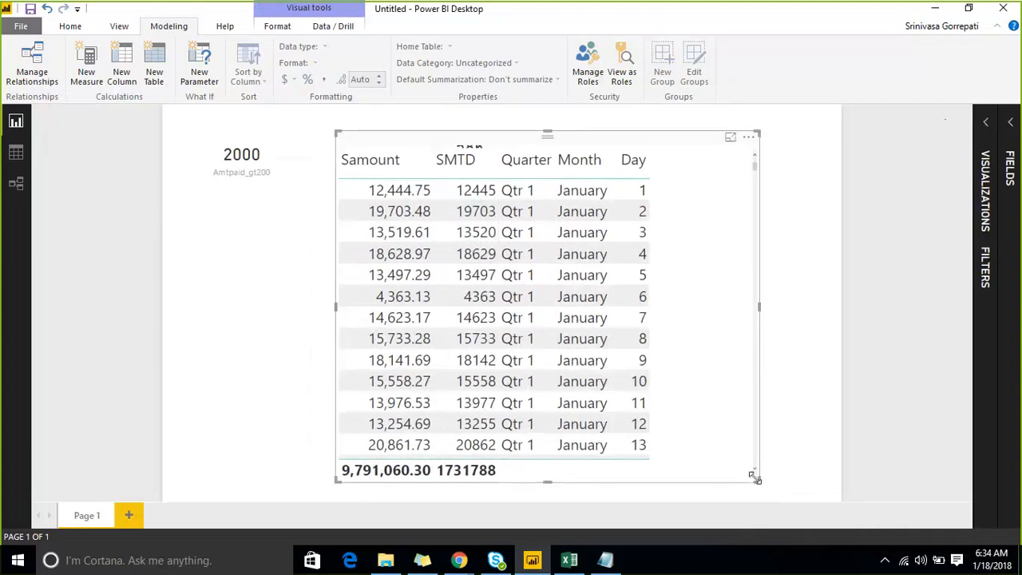
pyautogui.moveTo(758, 481); pyautogui.dragTo(800, 499)
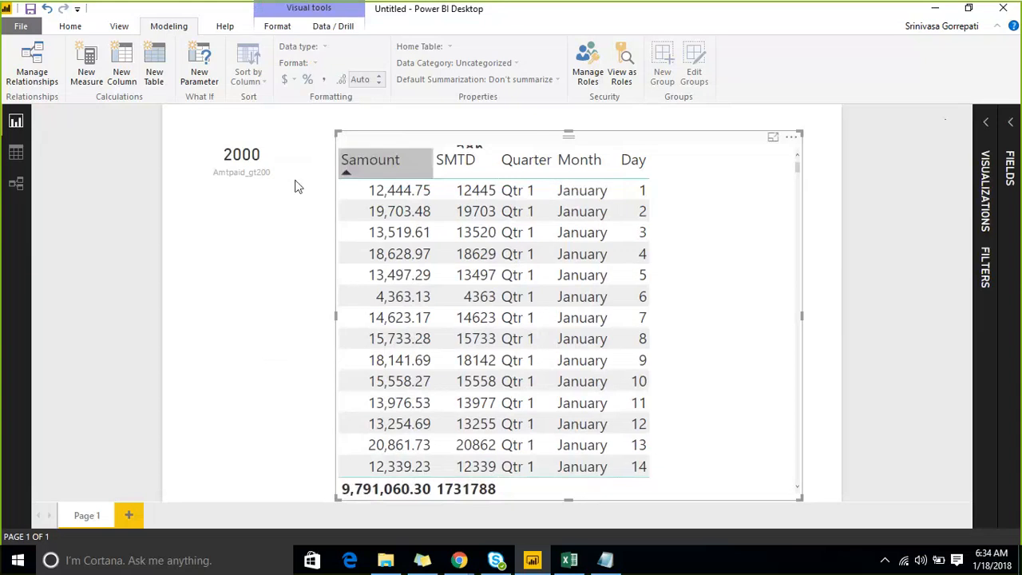
# - Remove the Quarter level of FullDateAlternateKey from the table visual, keeping Month and Day
pyautogui.click(987, 127)
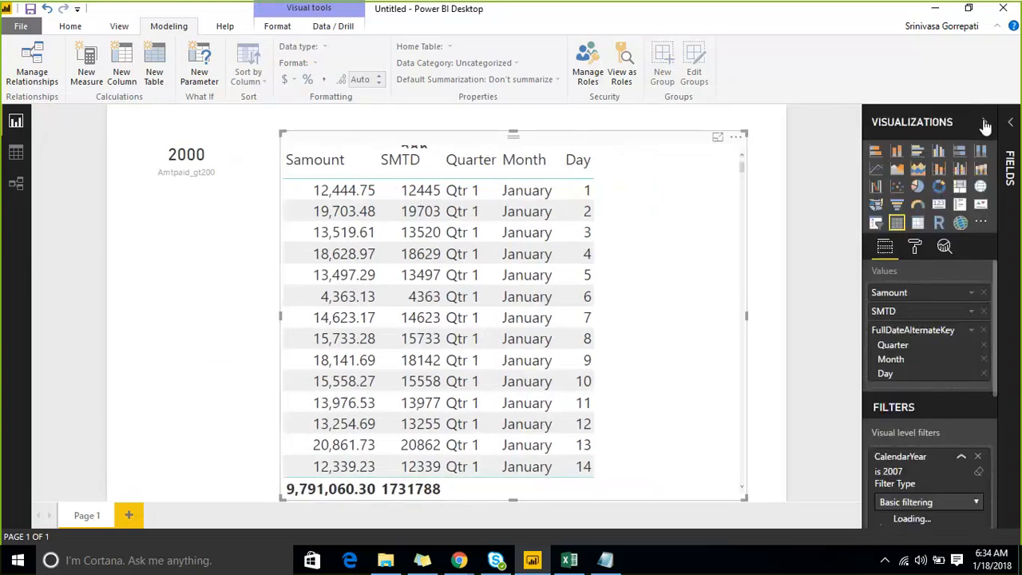
pyautogui.click(984, 345)
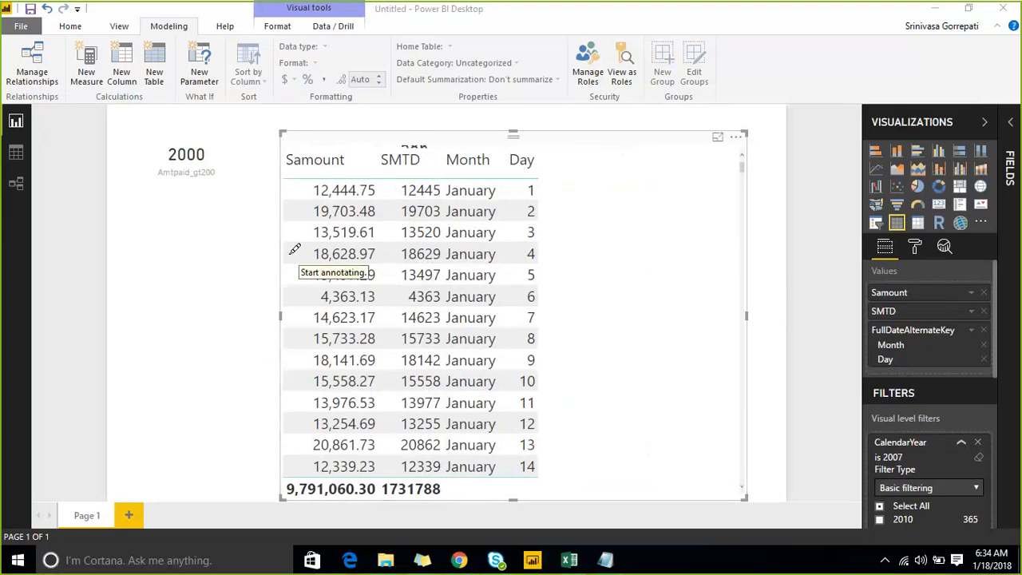
pyautogui.moveTo(289, 270)
pyautogui.mouseDown()
pyautogui.moveTo(346, 135)
pyautogui.moveTo(392, 260)
pyautogui.moveTo(378, 444)
pyautogui.moveTo(313, 471)
pyautogui.moveTo(292, 275)
pyautogui.moveTo(301, 192)
pyautogui.mouseUp()
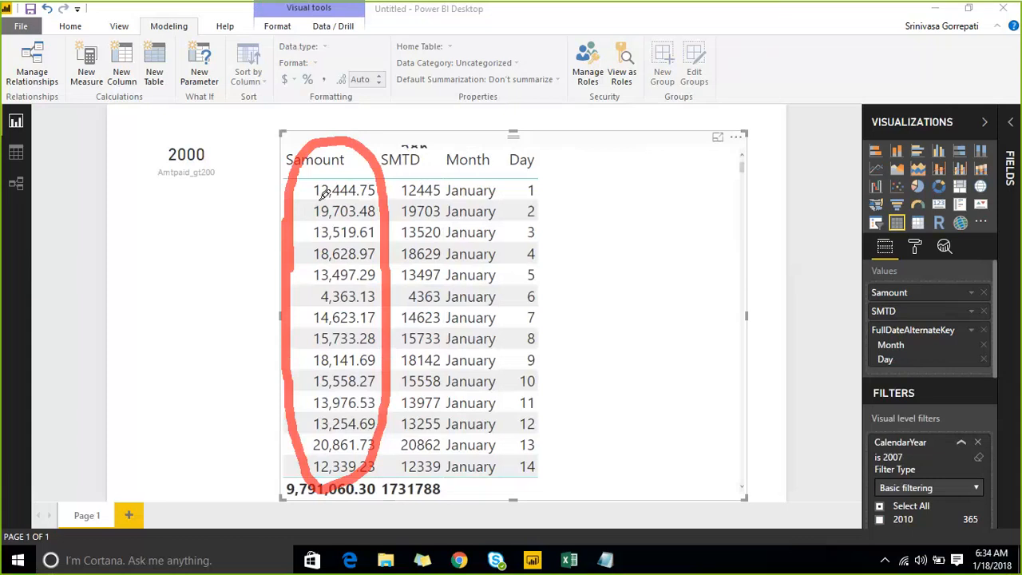
pyautogui.moveTo(313, 204); pyautogui.dragTo(375, 164)
pyautogui.moveTo(338, 222); pyautogui.dragTo(376, 185)
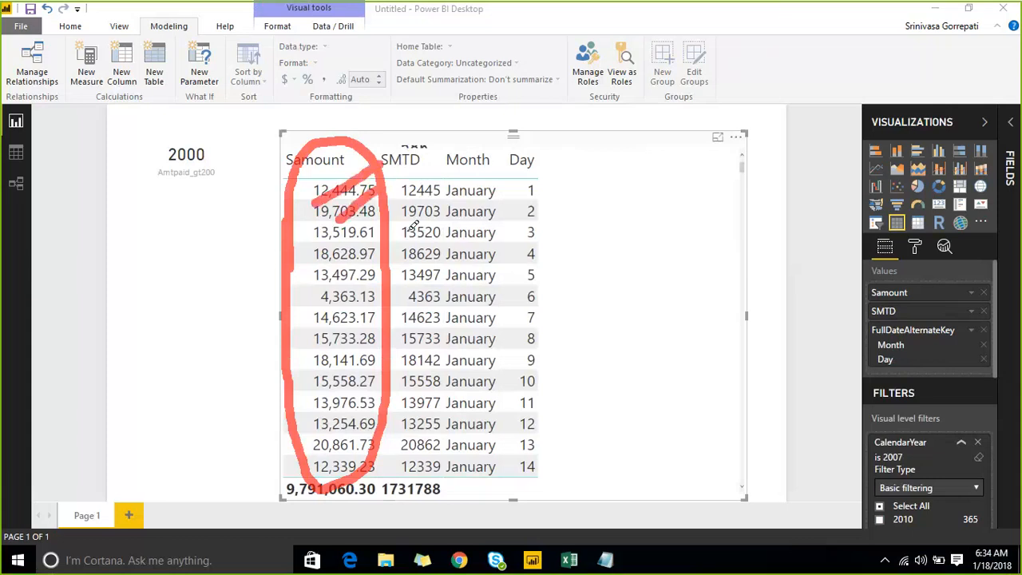
pyautogui.moveTo(402, 236); pyautogui.dragTo(449, 190)
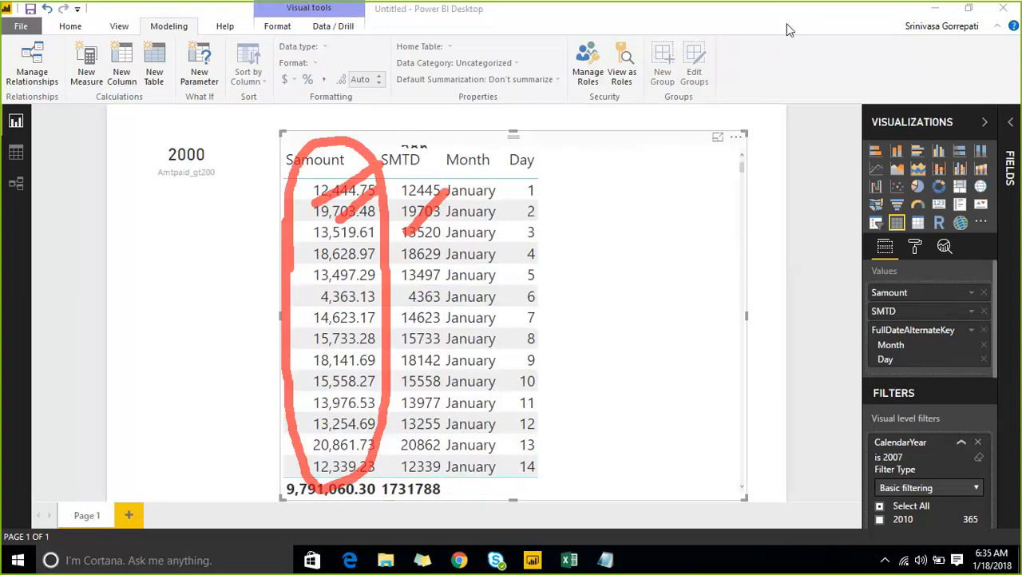
# - Open the formula of the SMTD measure in FacTable and examine the Samount argument of TOTALMTD
pyautogui.click(1009, 122)
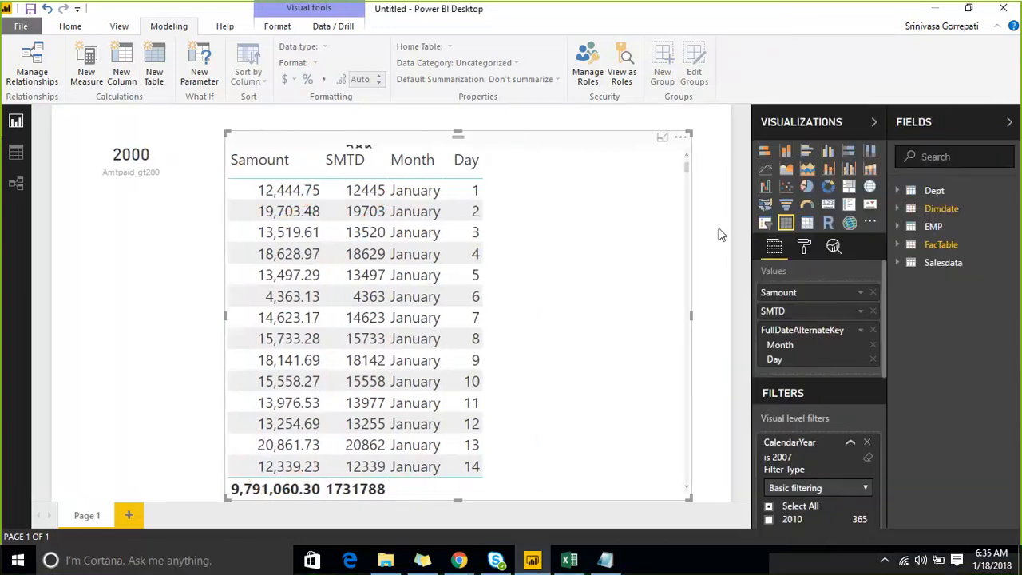
pyautogui.click(697, 232)
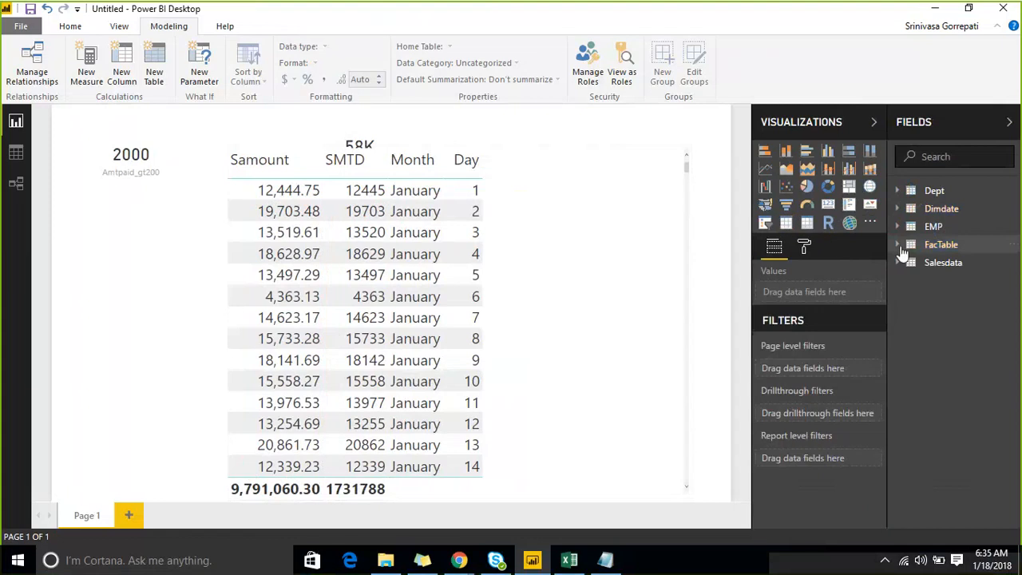
pyautogui.click(900, 247)
pyautogui.click(950, 364)
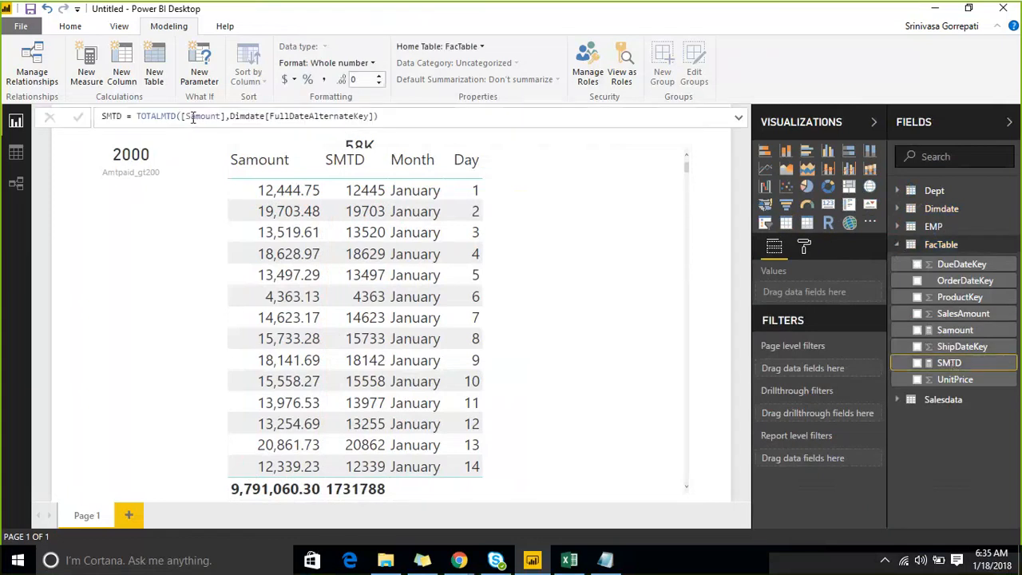
pyautogui.click(192, 118)
pyautogui.click(226, 117)
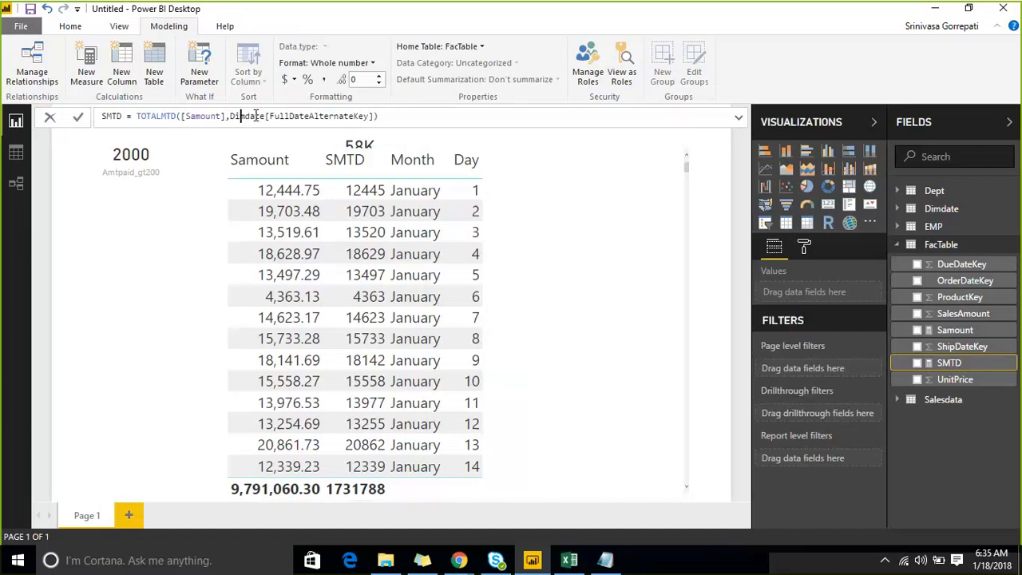
# - Check the home table assigned to the SMTD measure, keeping FacTable, and dismiss the rendering error
pyautogui.click(484, 48)
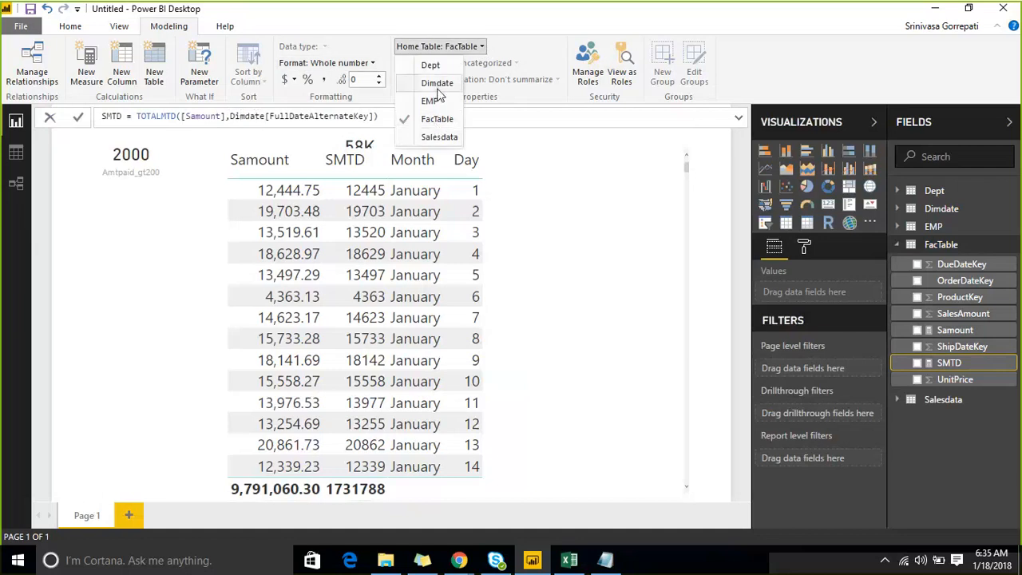
pyautogui.click(435, 120)
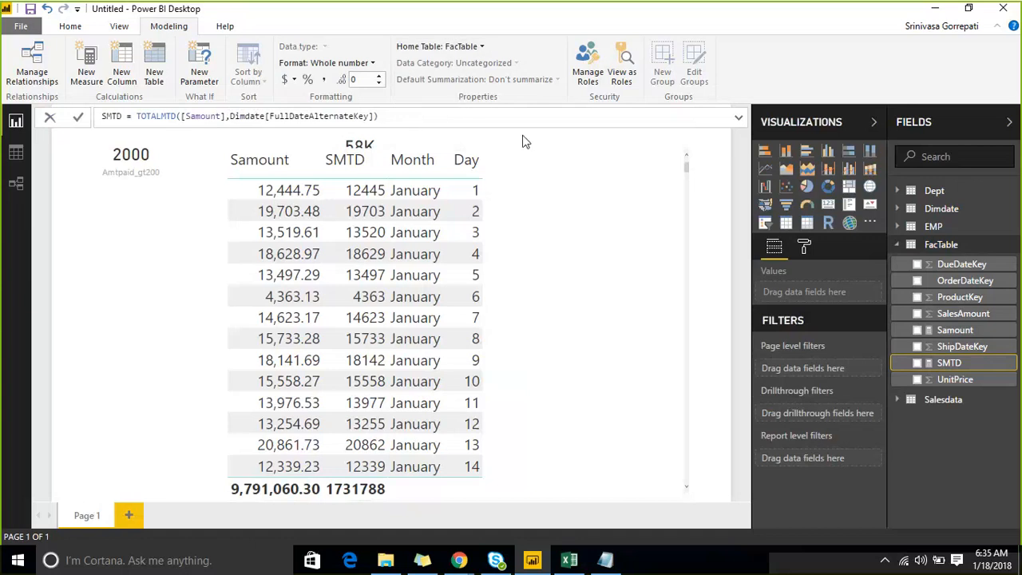
pyautogui.click(310, 116)
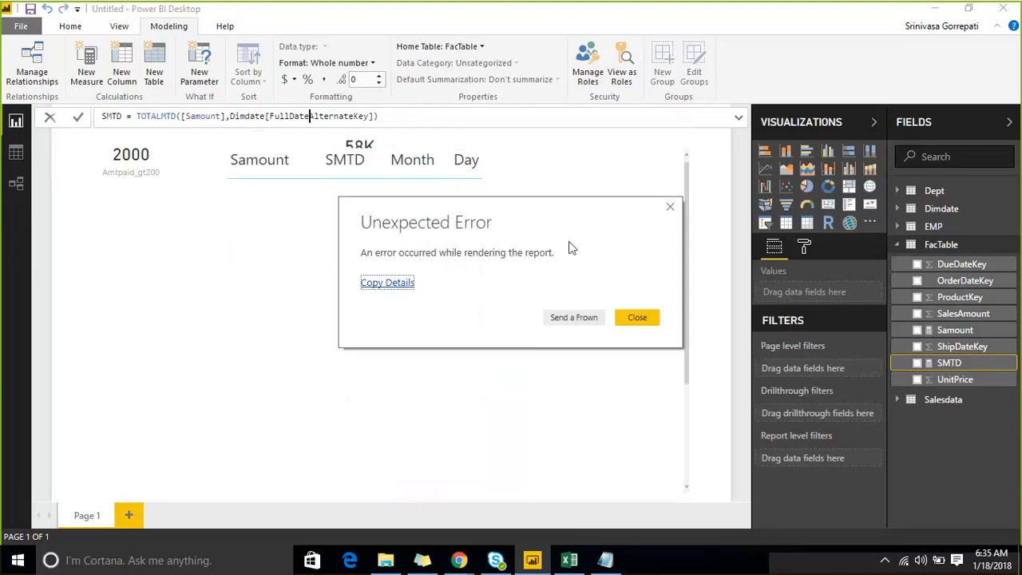
pyautogui.click(625, 314)
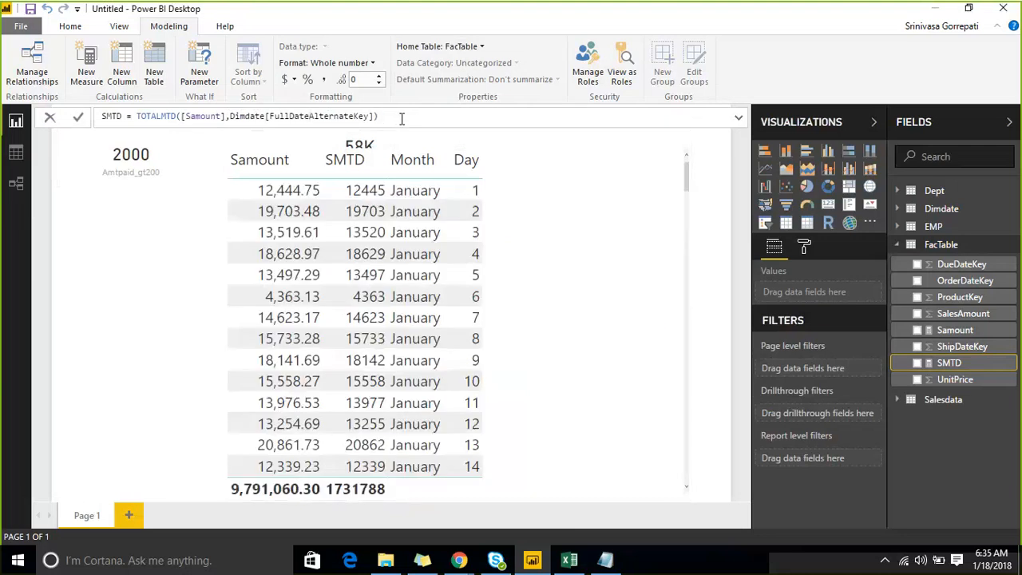
# - Replace the arguments of TOTALMTD in the SMTD formula with a SUM function
pyautogui.hotkey('ctrl', 'shift', 'Left')
pyautogui.hotkey('ctrl', 'shift', 'Left')
pyautogui.hotkey('ctrl', 'shift', 'Left')
pyautogui.hotkey('ctrl', 'shift', 'Left')
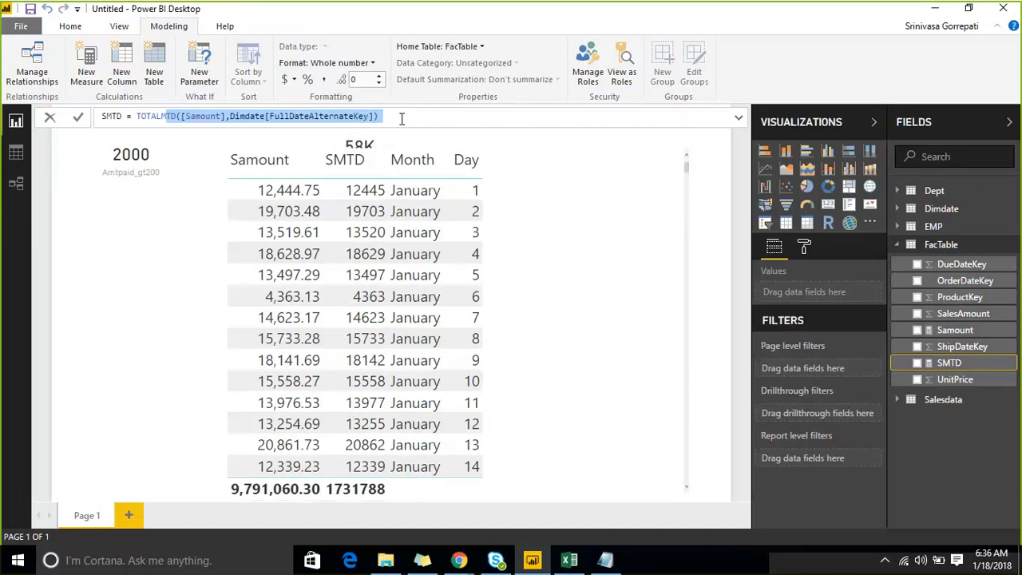
pyautogui.press('End')
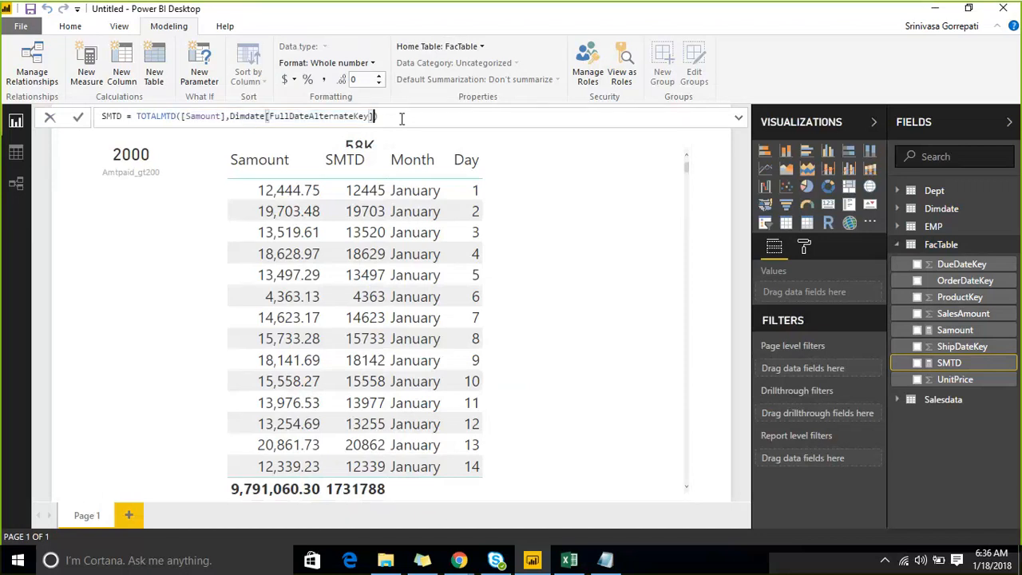
pyautogui.hotkey('shift', 'Left')
pyautogui.hotkey('shift', 'Left')
pyautogui.hotkey('shift', 'Left')
pyautogui.hotkey('shift', 'Left')
pyautogui.hotkey('shift', 'Left')
pyautogui.hotkey('shift', 'Left')
pyautogui.hotkey('shift', 'Left')
pyautogui.hotkey('ctrl', 'shift', 'Left')
pyautogui.hotkey('ctrl', 'shift', 'Left')
pyautogui.hotkey('ctrl', 'shift', 'Left')
pyautogui.hotkey('ctrl', 'shift', 'Left')
pyautogui.hotkey('ctrl', 'shift', 'Left')
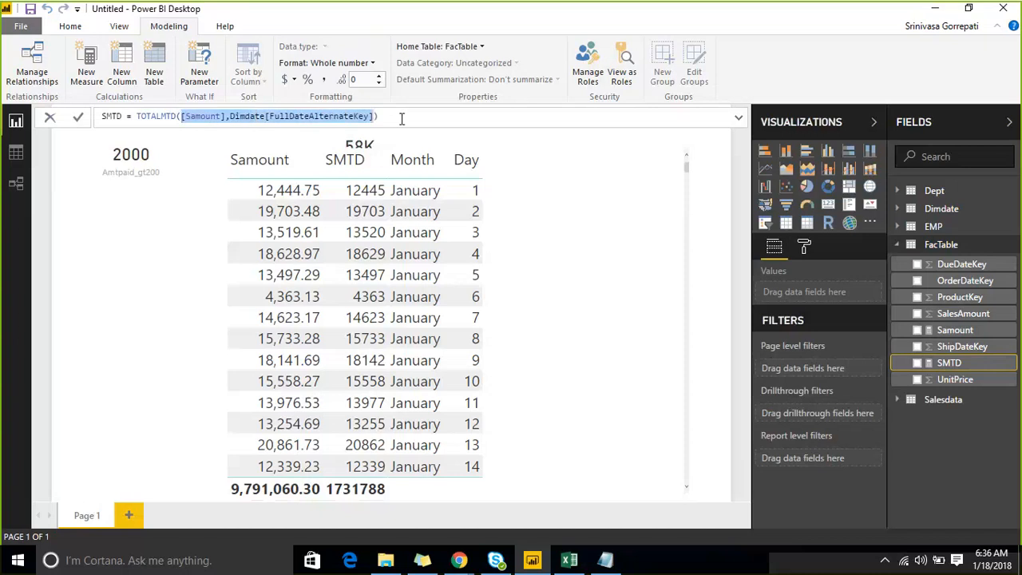
pyautogui.write('Sum')
pyautogui.press('Tab')
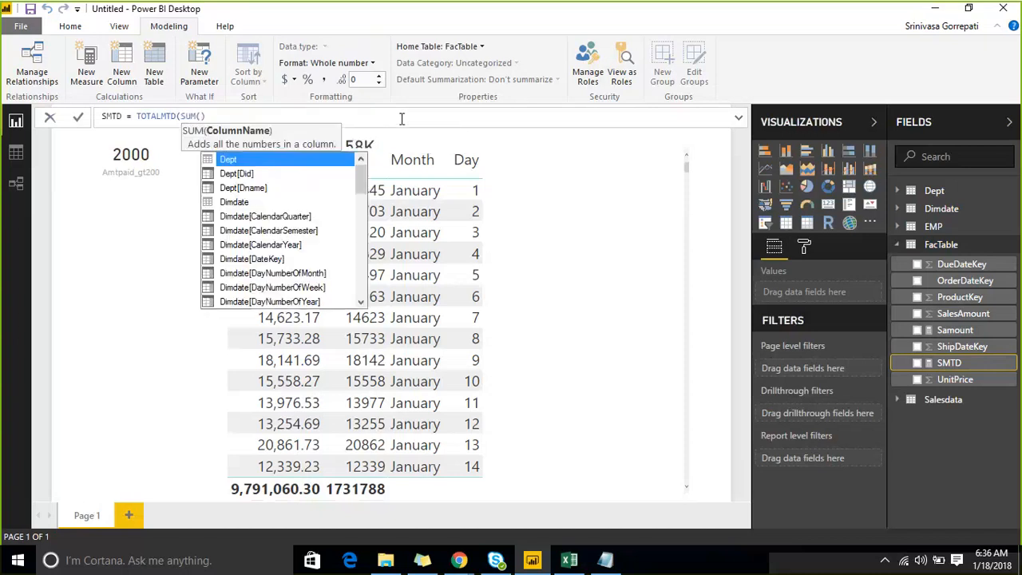
# - Give FacTable[SalesAmount] as the column to sum in the SMTD formula
pyautogui.write('sal')
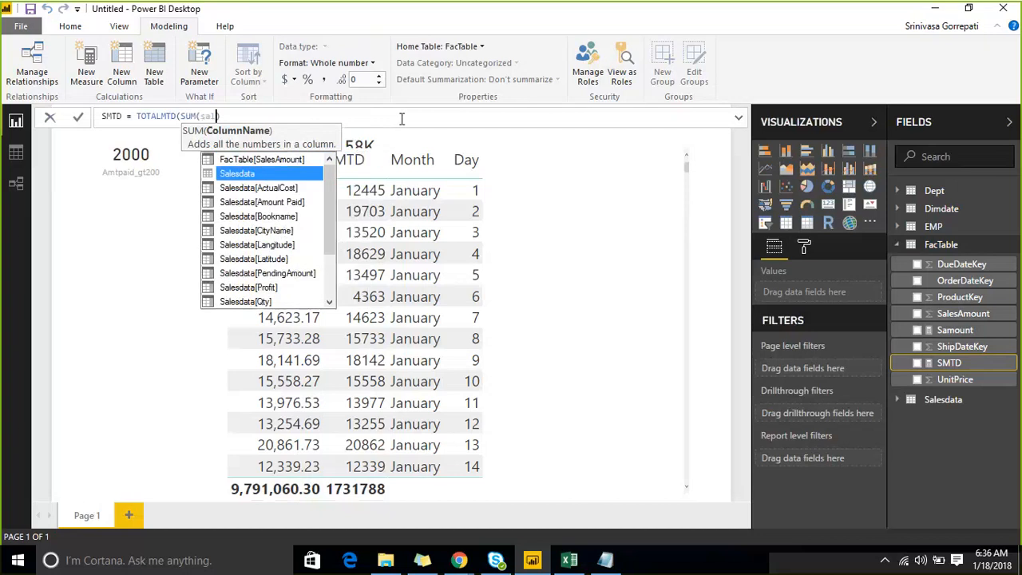
pyautogui.press('BackSpace')
pyautogui.press('BackSpace')
pyautogui.press('BackSpace')
pyautogui.write('c')
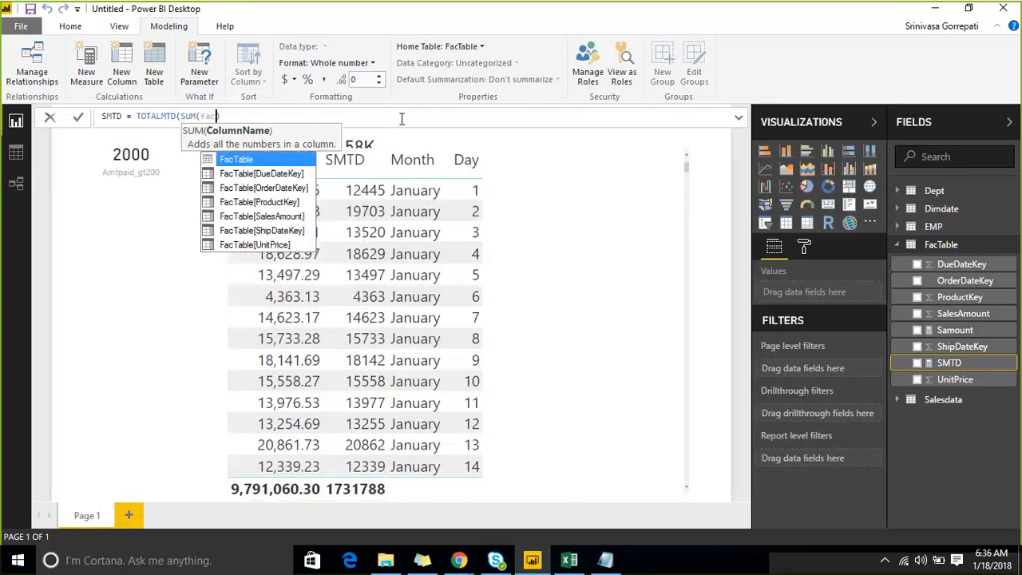
pyautogui.press('Down')
pyautogui.press('Down')
pyautogui.press('Down')
pyautogui.press('Down')
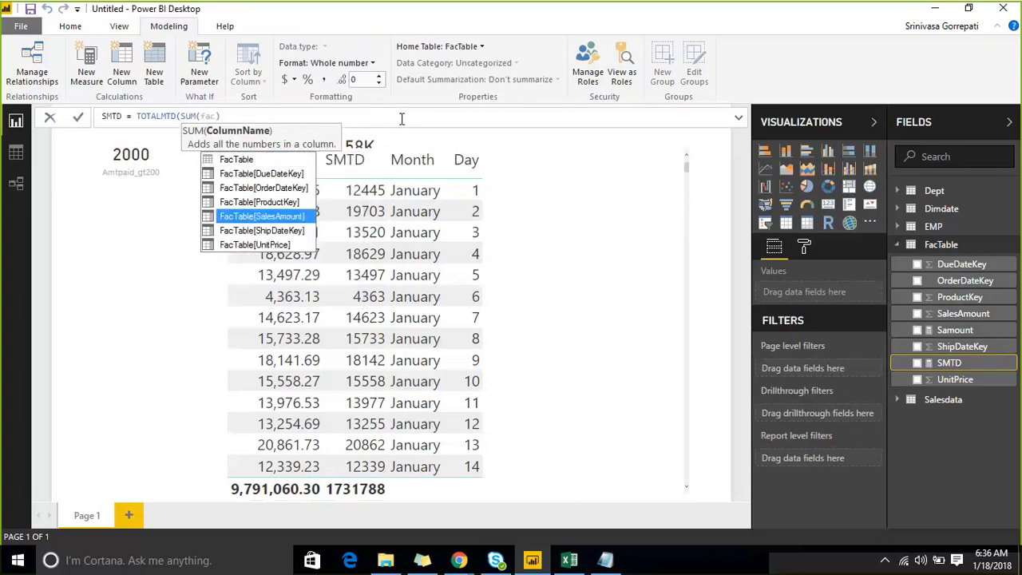
pyautogui.press('Tab')
pyautogui.write(',dim')
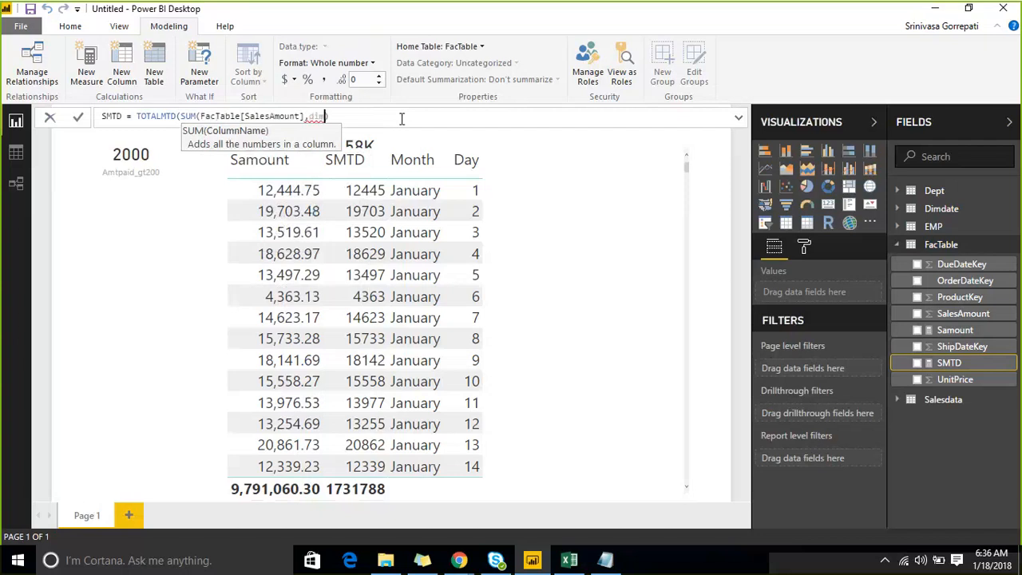
pyautogui.press('BackSpace')
pyautogui.press('BackSpace')
pyautogui.press('BackSpace')
pyautogui.write('da')
pyautogui.press('BackSpace')
pyautogui.press('BackSpace')
pyautogui.write('Dim')
pyautogui.press('BackSpace')
pyautogui.press('BackSpace')
pyautogui.press('BackSpace')
pyautogui.press('BackSpace')
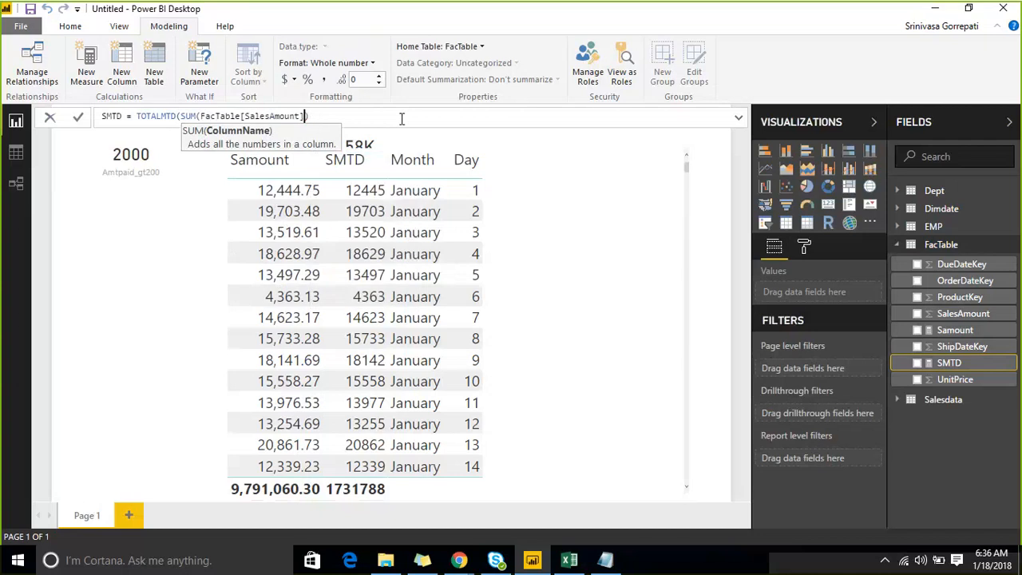
# - Close the SUM, add Dimdate[FullDateAlternateKey] as the Dates argument of TOTALMTD, commit the SMTD formula and dismiss the rendering error
pyautogui.write(',Dim')
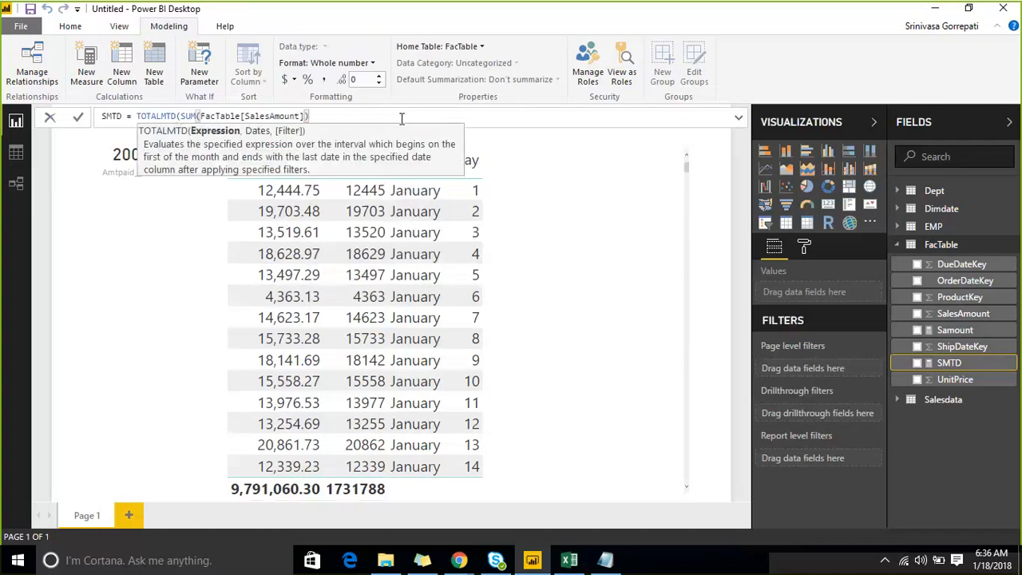
pyautogui.press('Tab')
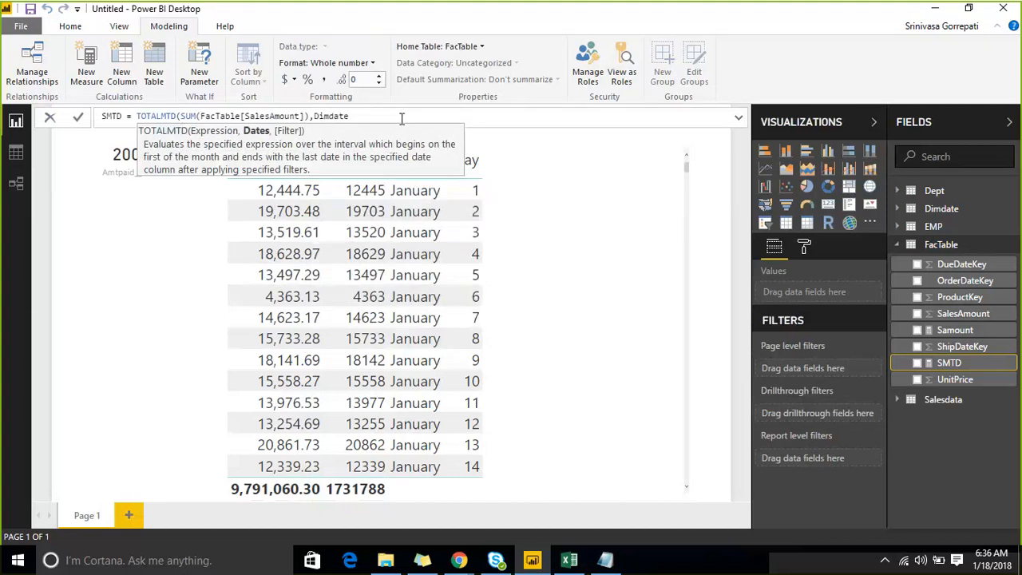
pyautogui.write('[')
pyautogui.press('Down')
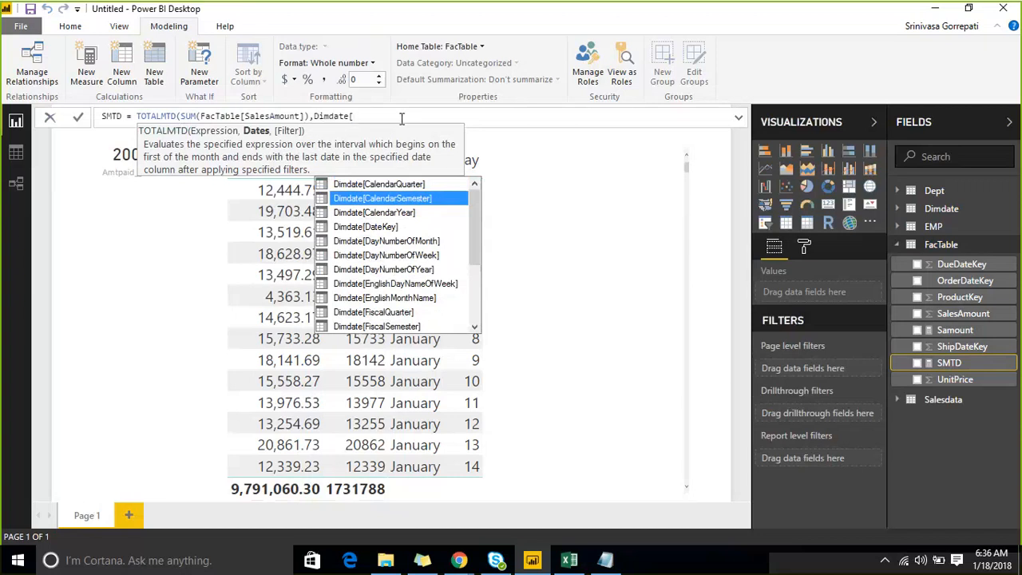
pyautogui.press('Down')
pyautogui.press('Down')
pyautogui.press('Down')
pyautogui.press('Down')
pyautogui.press('Down')
pyautogui.press('Down')
pyautogui.write('f')
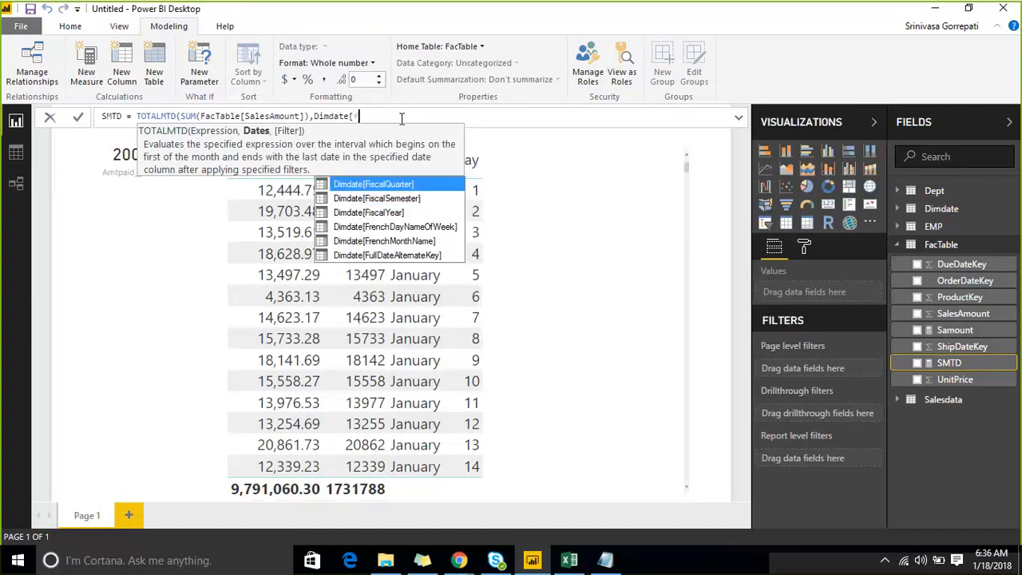
pyautogui.press('Down')
pyautogui.press('Down')
pyautogui.press('Down')
pyautogui.press('Down')
pyautogui.press('Down')
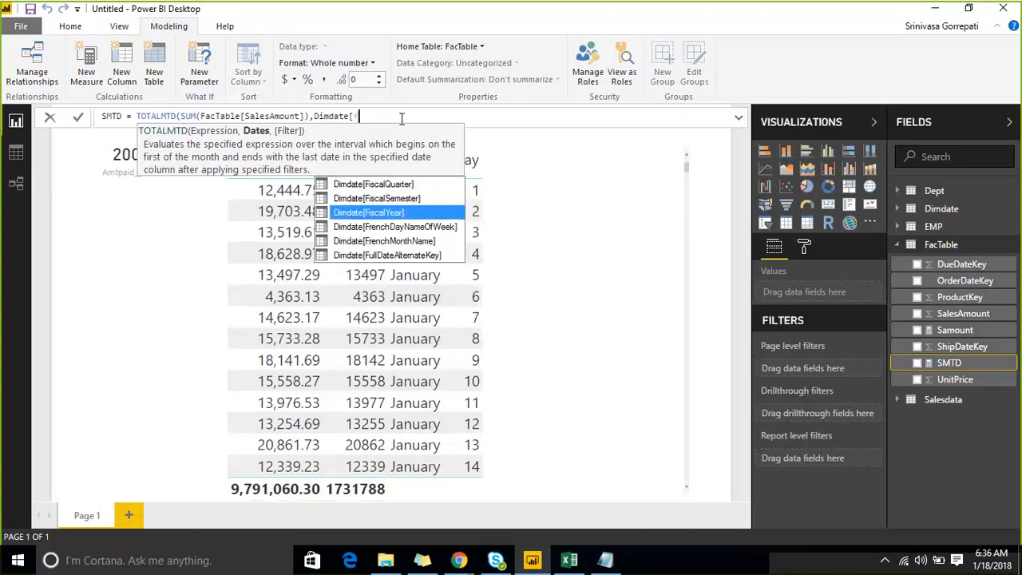
pyautogui.press('Tab')
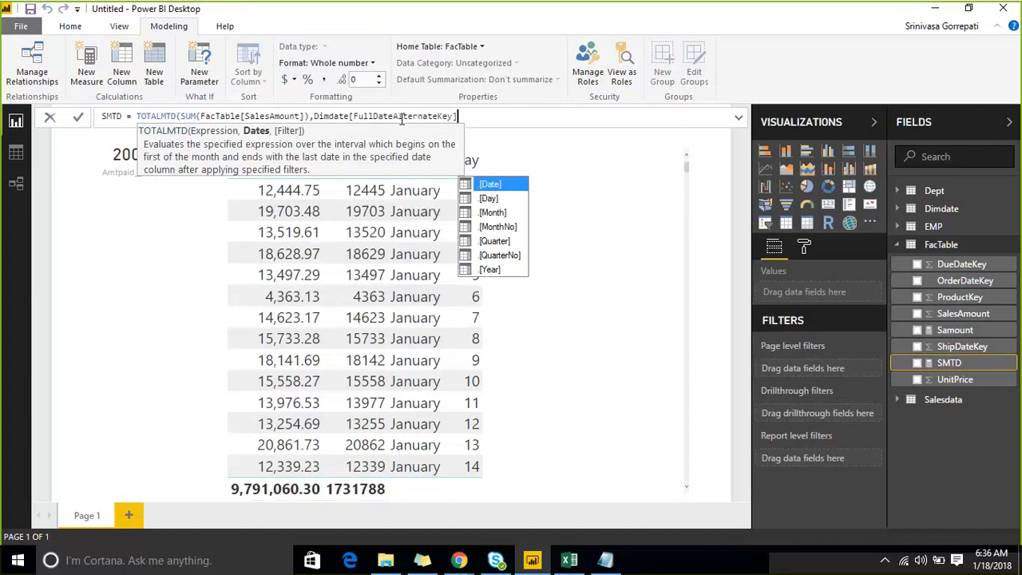
pyautogui.write(')')
pyautogui.press('Return')
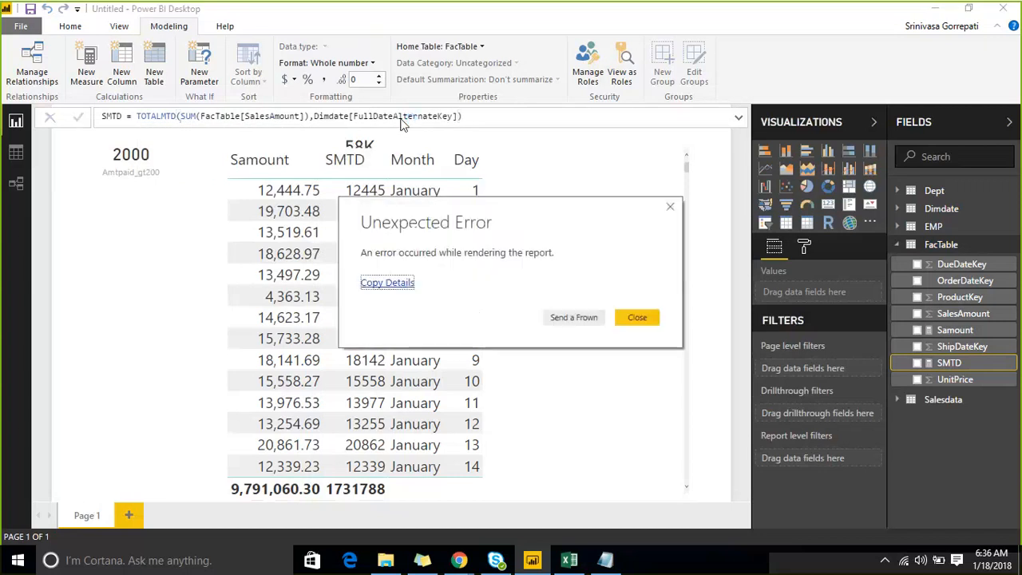
pyautogui.click(638, 318)
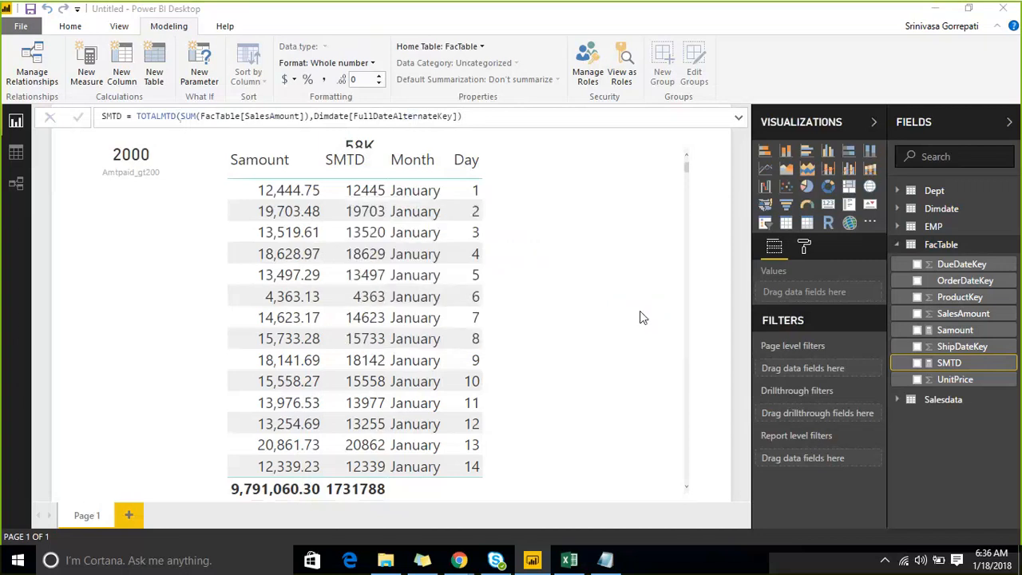
# - Examine the rewritten SMTD formula with its SUM expression and Dimdate date column
pyautogui.click(496, 119)
pyautogui.hotkey('ctrl', 'a')
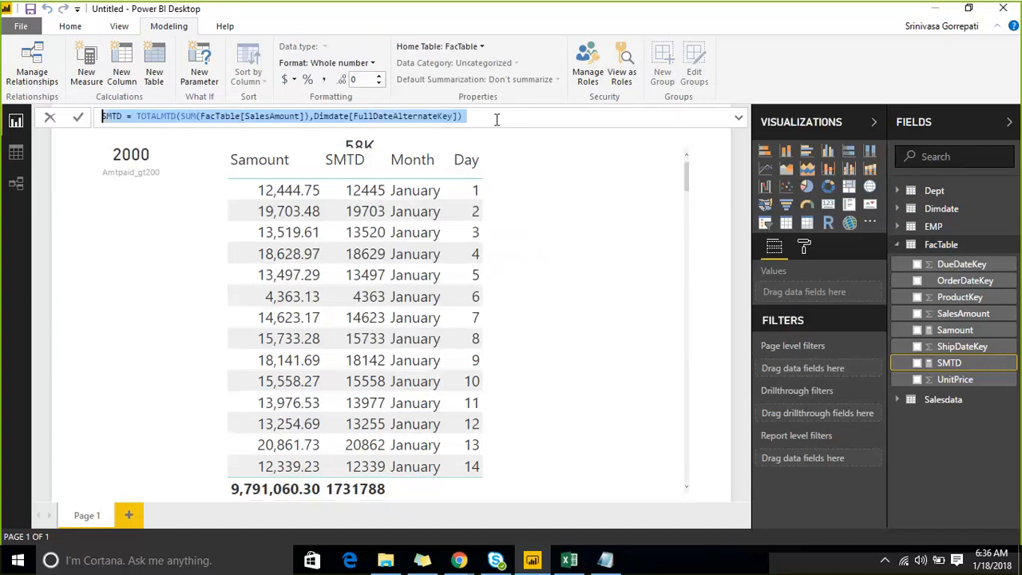
pyautogui.click(496, 119)
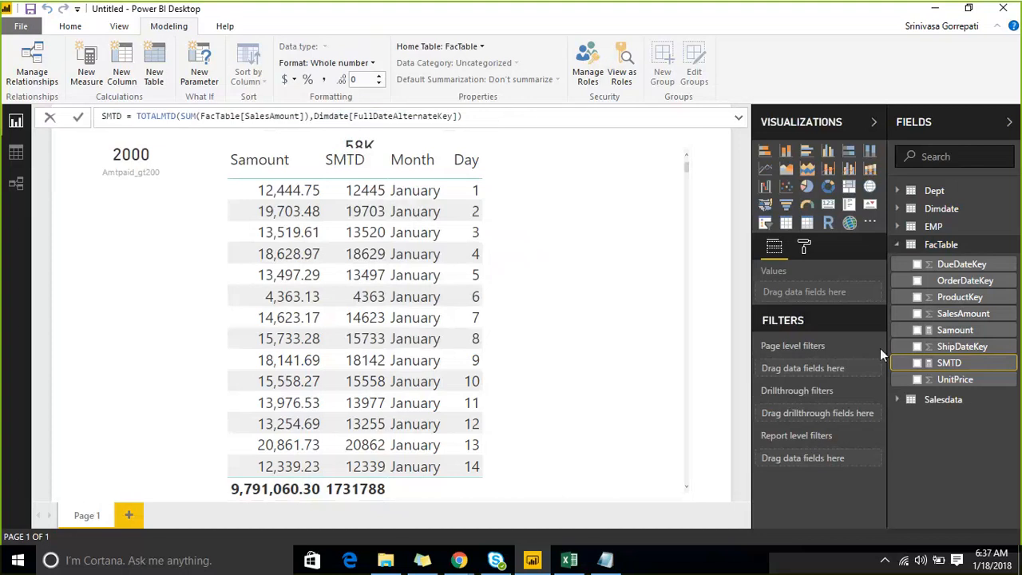
# - Switch to the fact workbook in Excel and examine the source columns on the Fact sheet
pyautogui.click(569, 562)
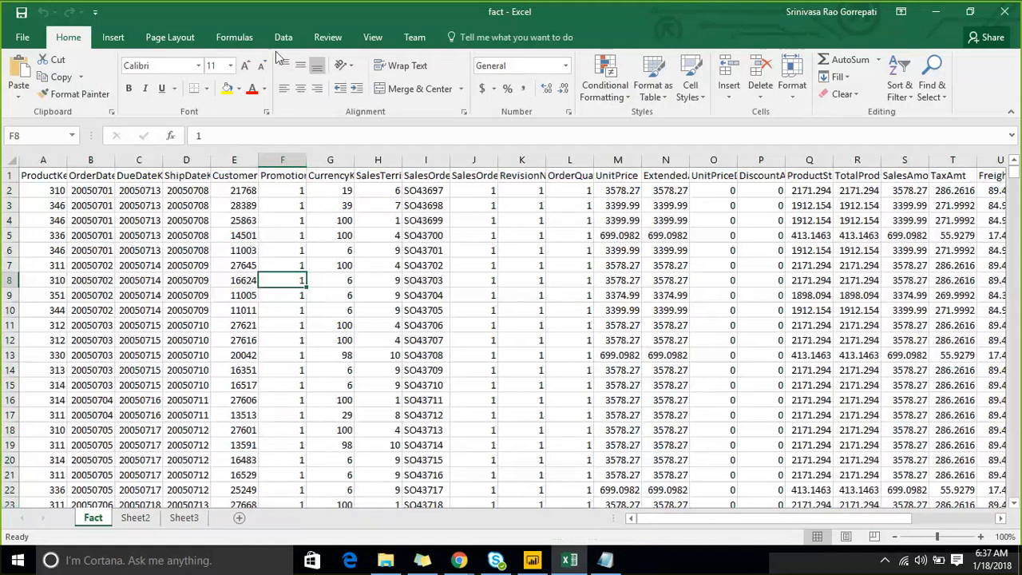
pyautogui.click(48, 173)
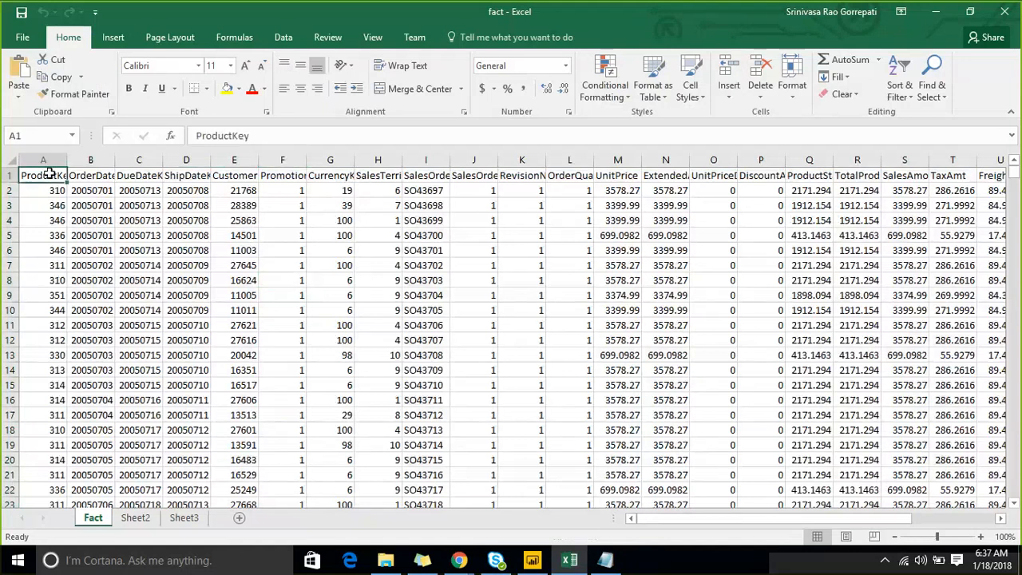
pyautogui.moveTo(49, 174); pyautogui.dragTo(44, 279)
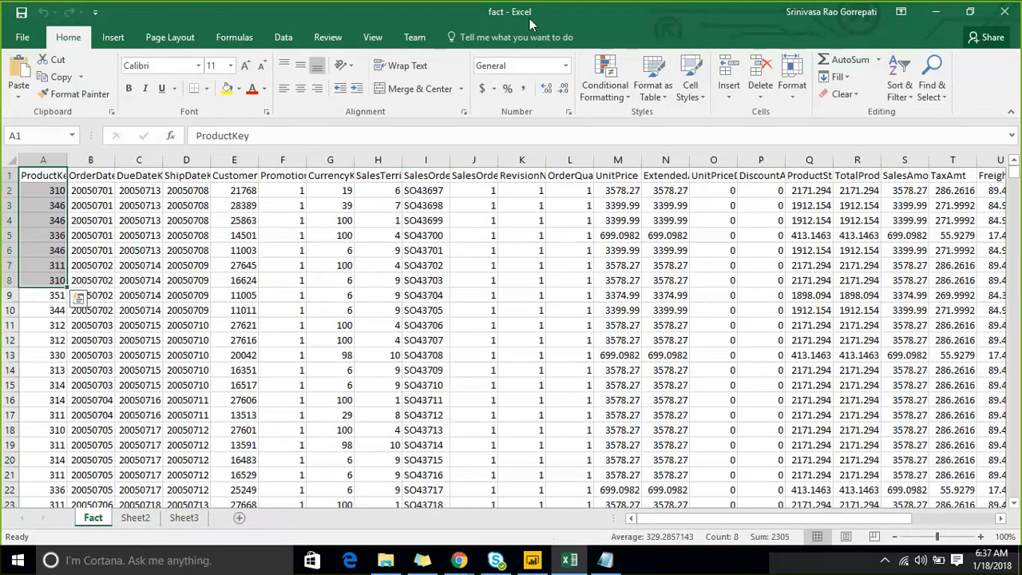
pyautogui.click(172, 235)
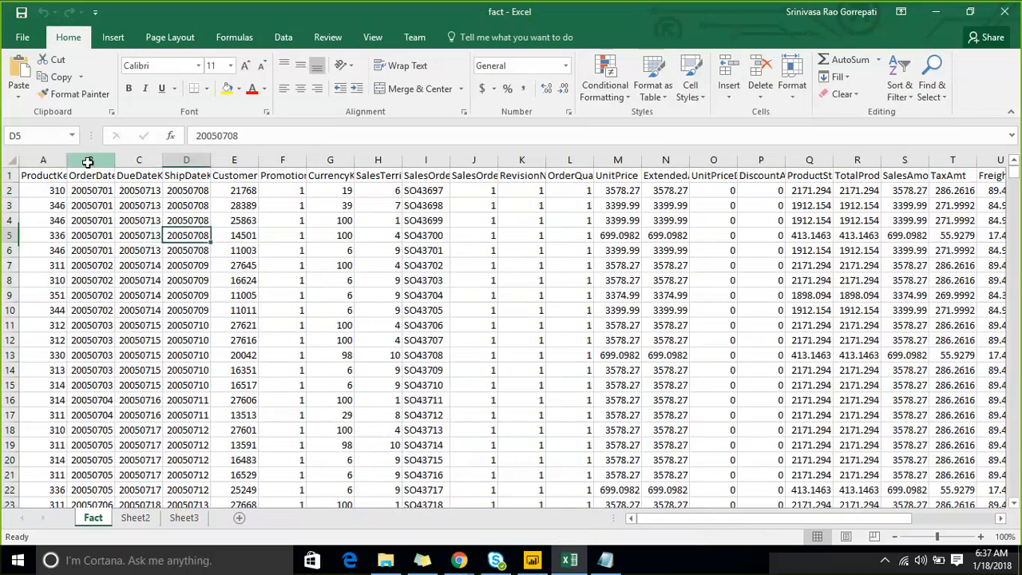
# - Sort the Fact sheet by OrderDateKey from smallest to largest, expanding the selection to the adjacent data
pyautogui.click(90, 159)
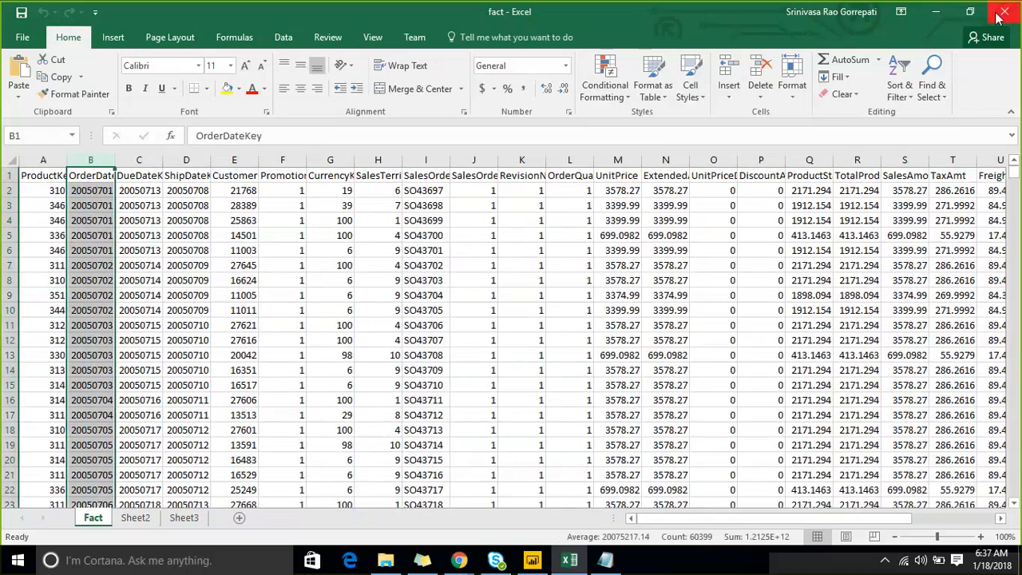
pyautogui.click(899, 89)
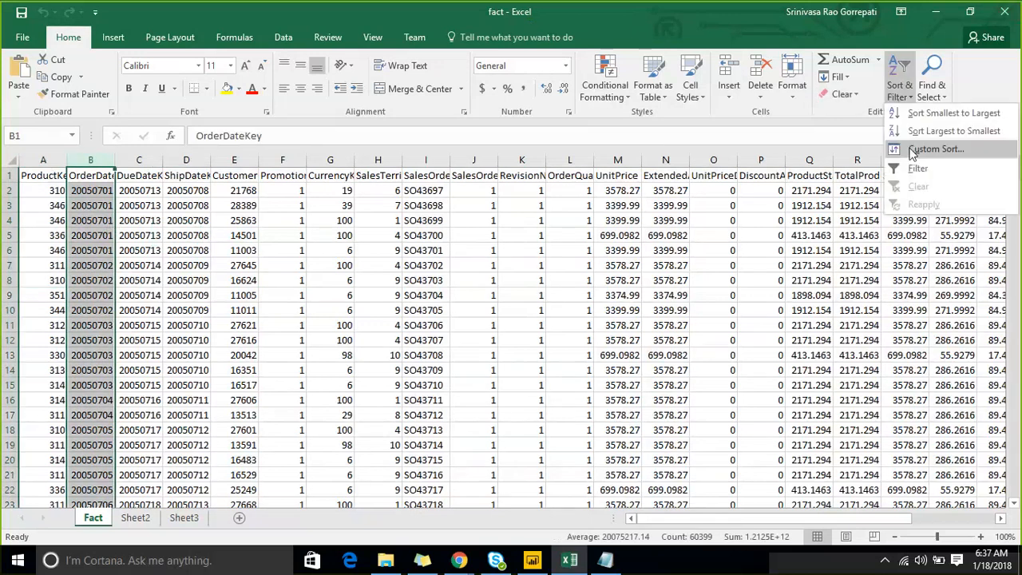
pyautogui.click(940, 118)
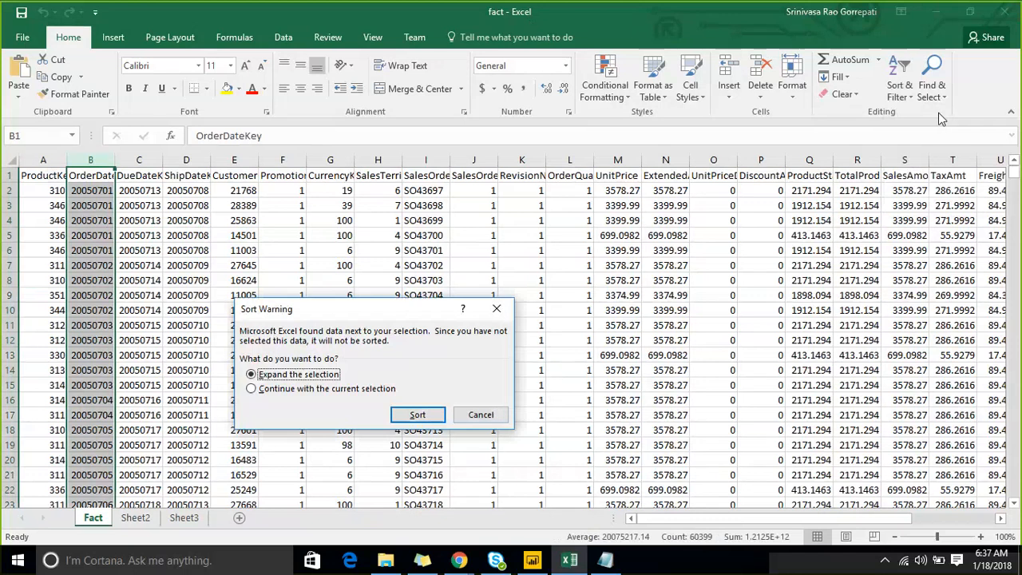
pyautogui.click(417, 416)
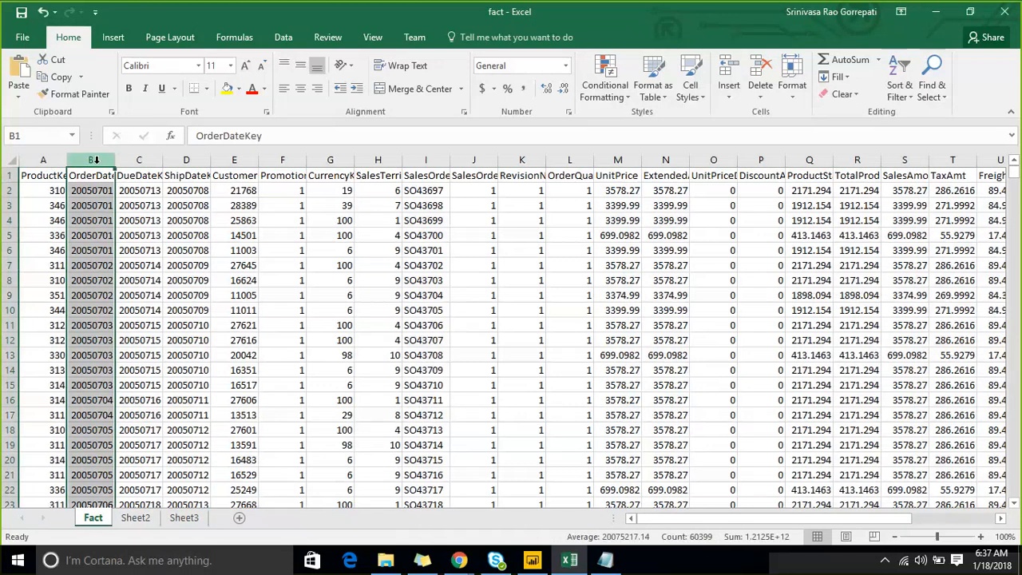
# - Turn on filtering for the OrderDateKey column and open its Between number filter
pyautogui.click(899, 89)
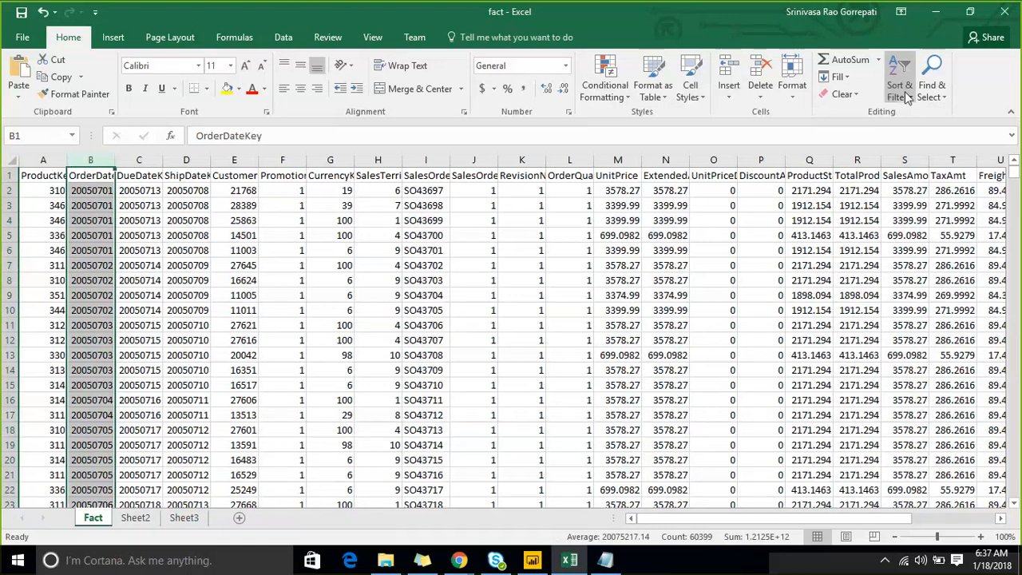
pyautogui.click(930, 167)
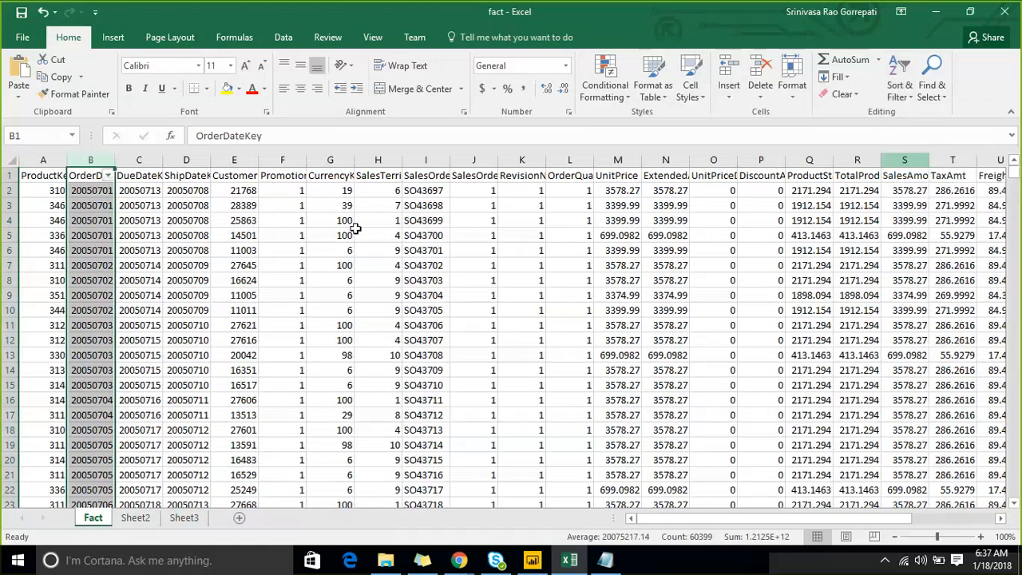
pyautogui.click(108, 176)
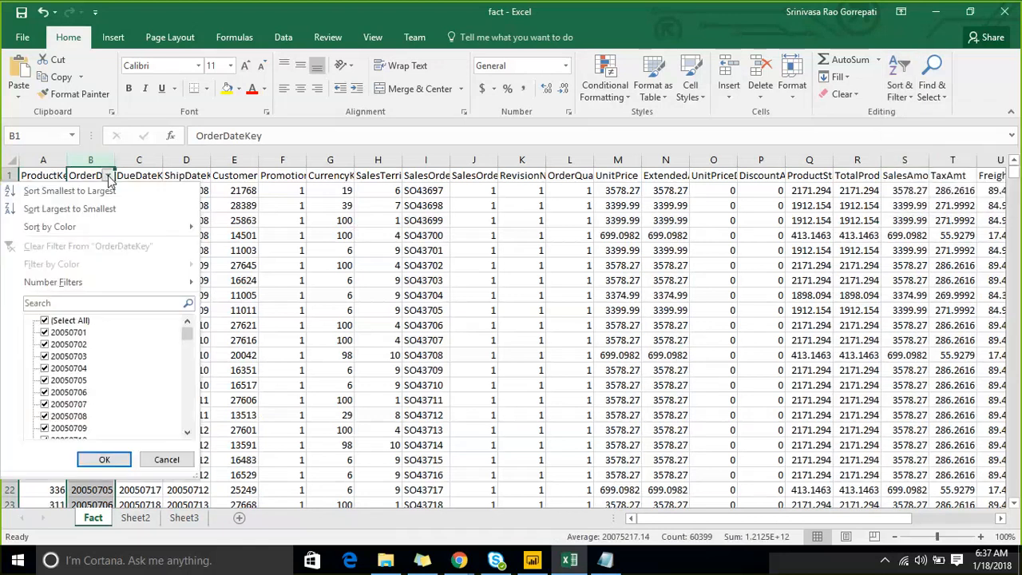
pyautogui.click(80, 282)
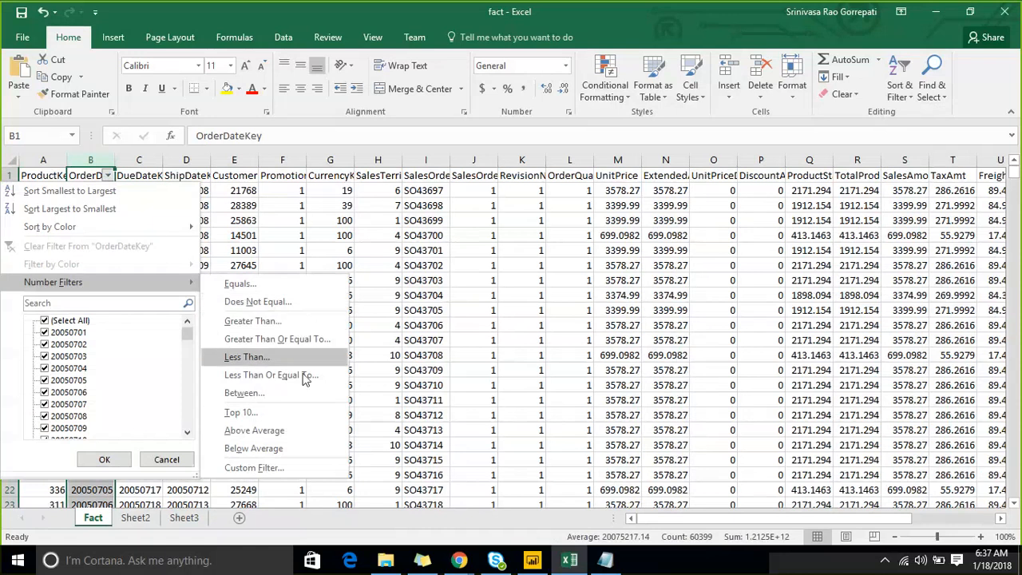
pyautogui.click(300, 393)
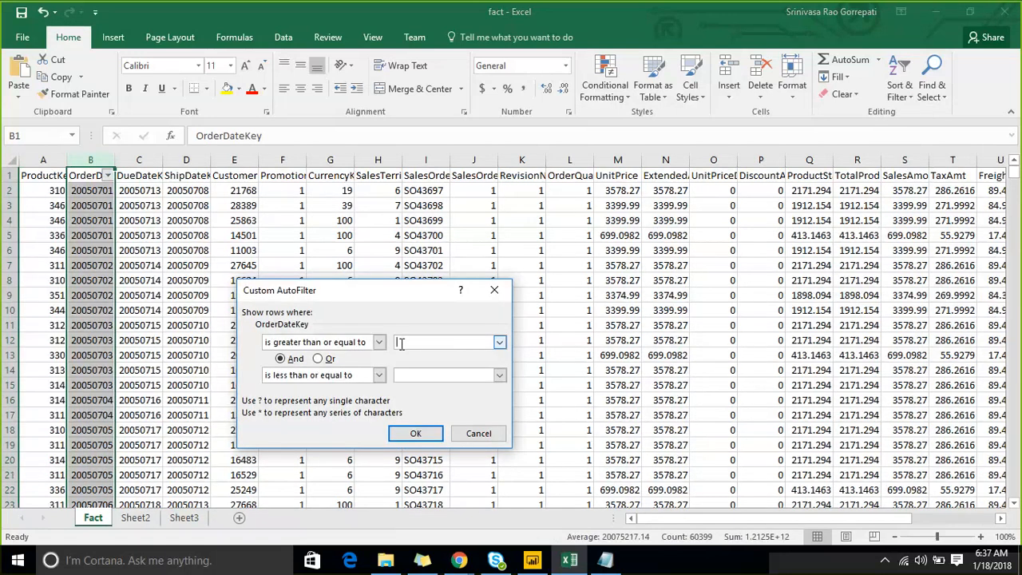
# - Filter OrderDateKey to values from 20050101 through 20100131
pyautogui.write('2000')
pyautogui.write('5')
pyautogui.write('0101')
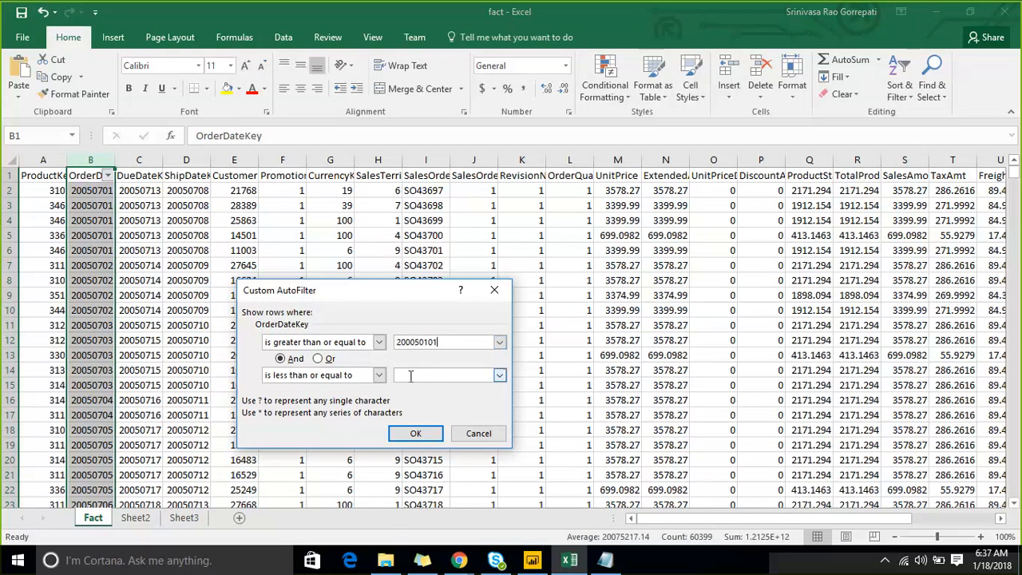
pyautogui.click(414, 341)
pyautogui.press('BackSpace')
pyautogui.click(418, 374)
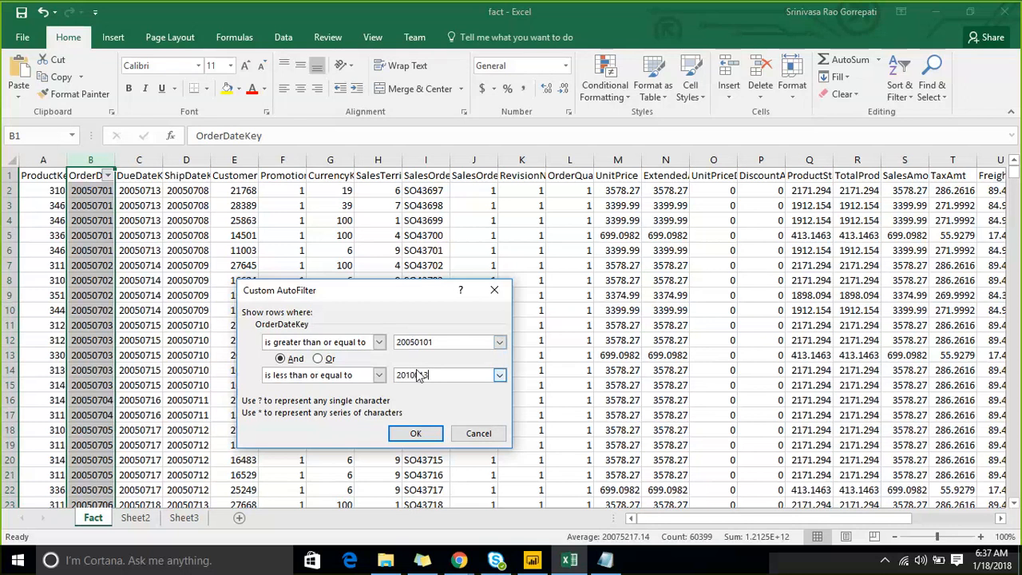
pyautogui.write('0131')
pyautogui.click(413, 434)
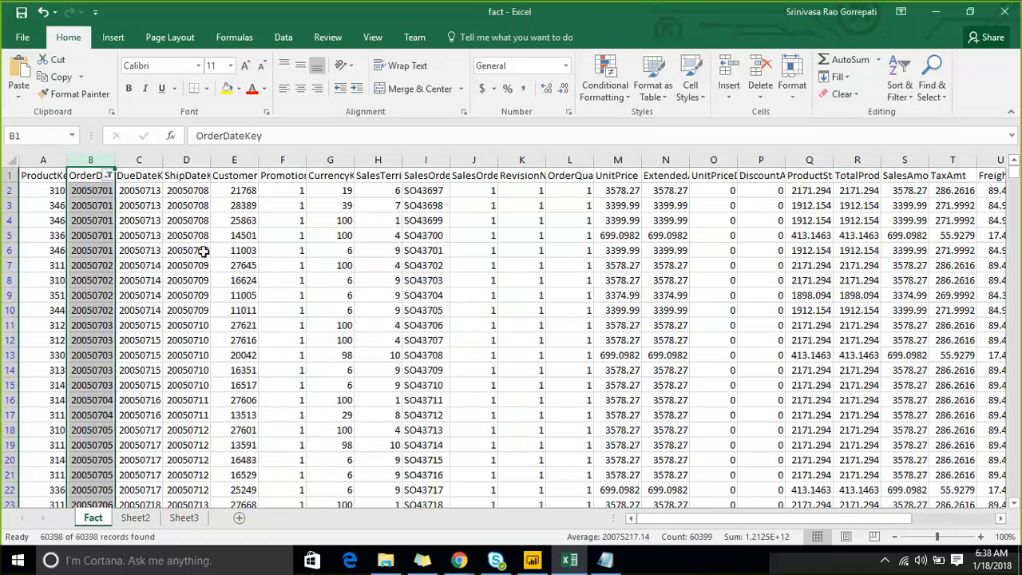
# - Move the ProductKey and OrderDateKey data from the Fact sheet to Sheet3, starting at cell A1
pyautogui.click(41, 178)
pyautogui.moveTo(42, 178); pyautogui.dragTo(80, 177)
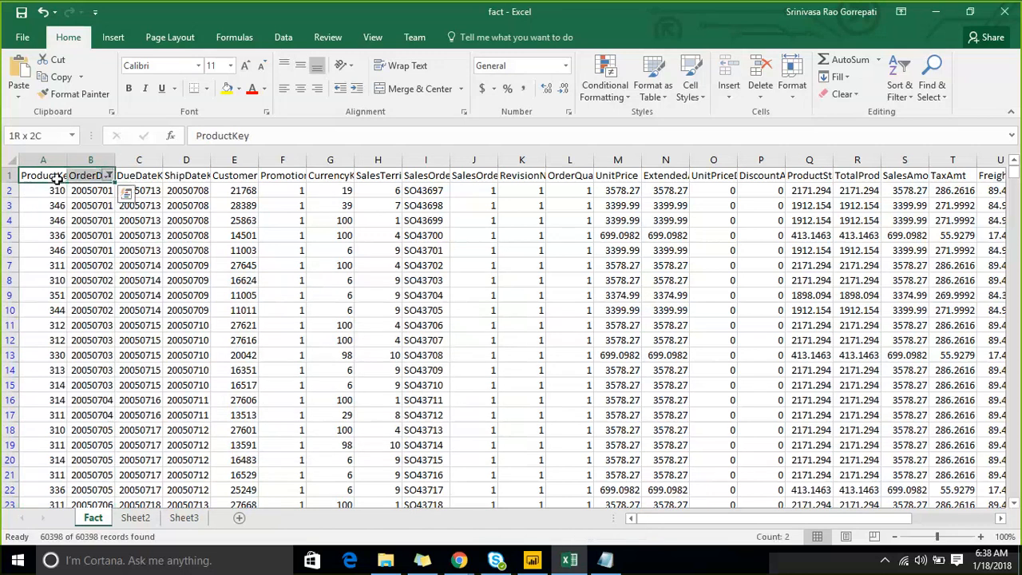
pyautogui.hotkey('ctrl', 'shift', 'Down')
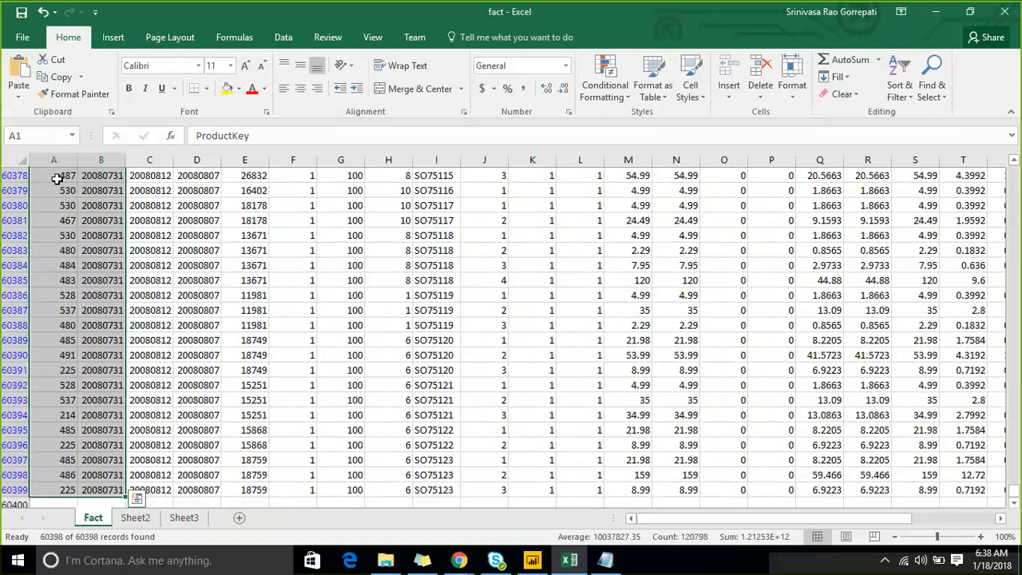
pyautogui.hotkey('ctrl', 'c')
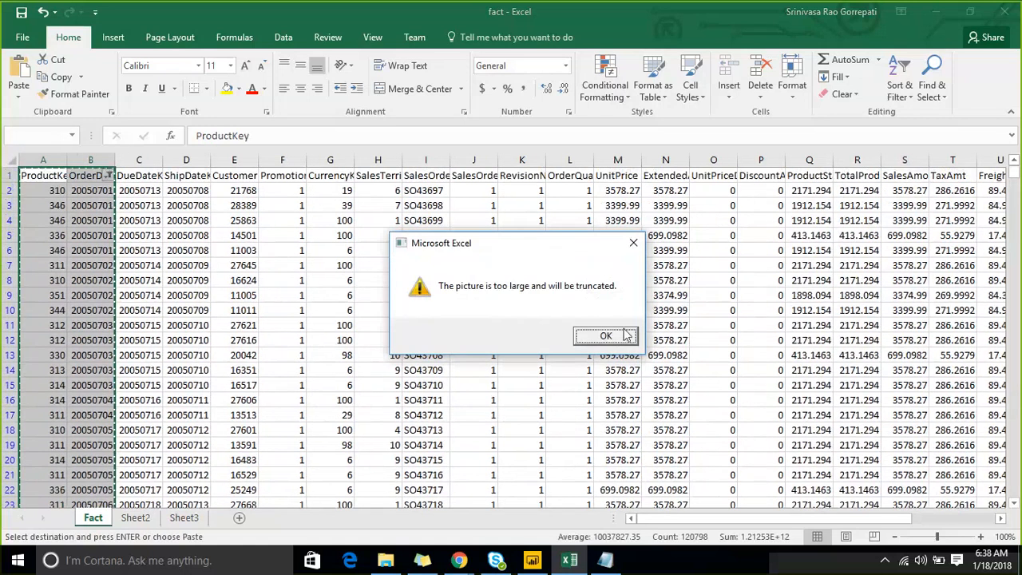
pyautogui.click(614, 337)
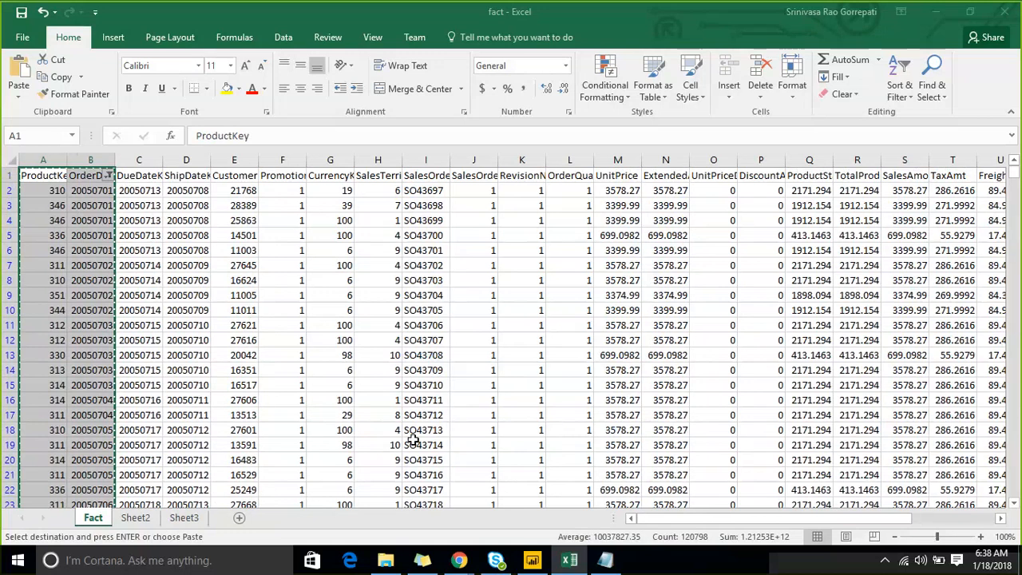
pyautogui.click(183, 518)
pyautogui.press('Return')
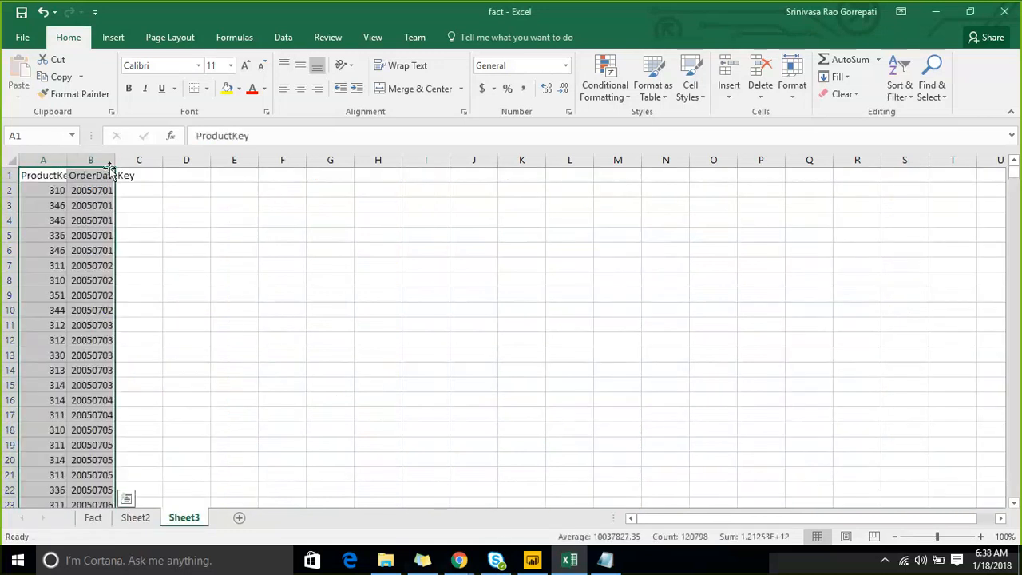
# - Autofit the width of the OrderDateKey column on Sheet3
pyautogui.doubleClick(114, 168)
pyautogui.click(196, 222)
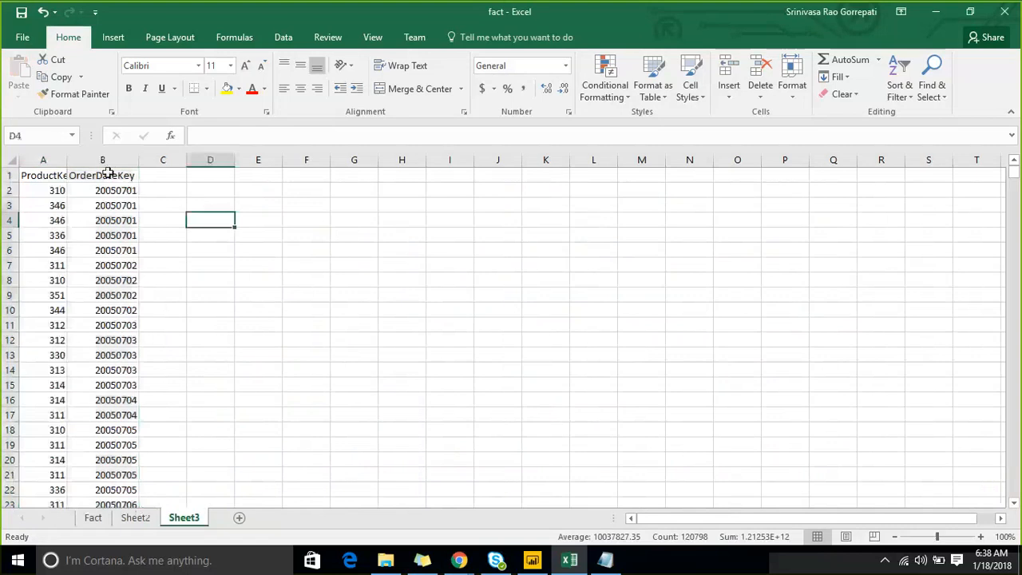
pyautogui.click(107, 159)
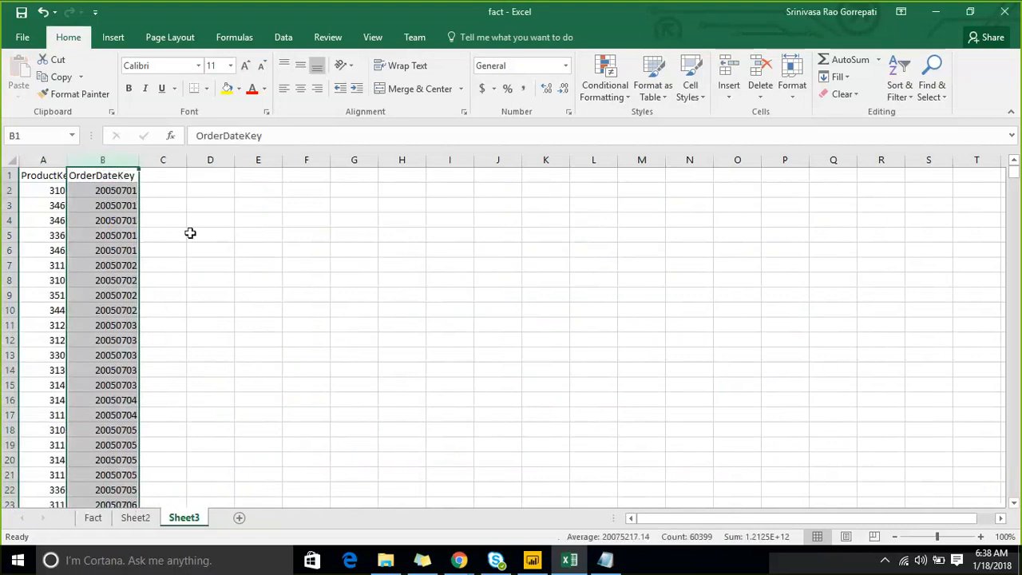
pyautogui.click(190, 232)
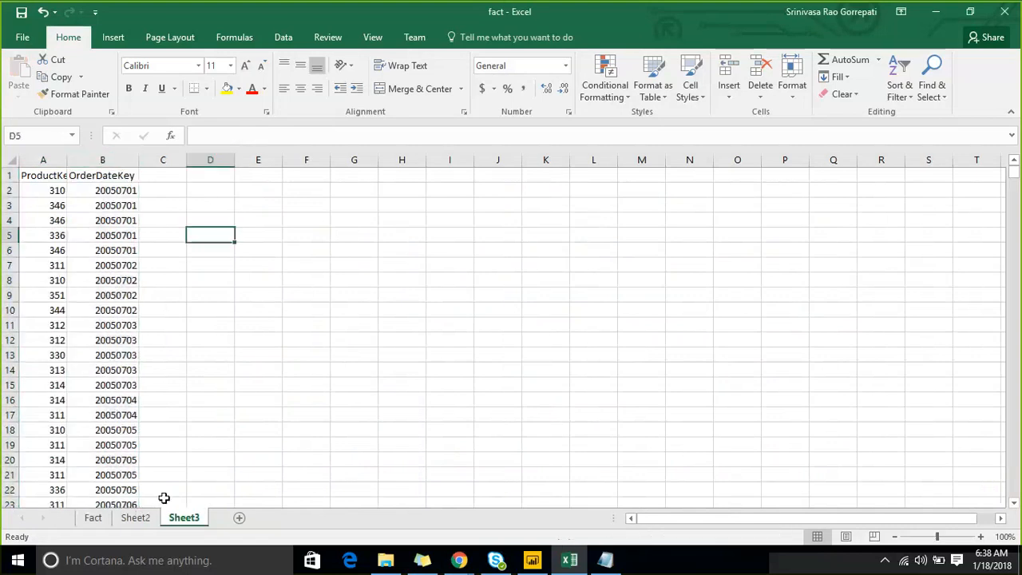
# - Try to move the SalesAmount and TaxAmt columns from the Fact sheet to Sheet3
pyautogui.click(93, 519)
pyautogui.click(408, 221)
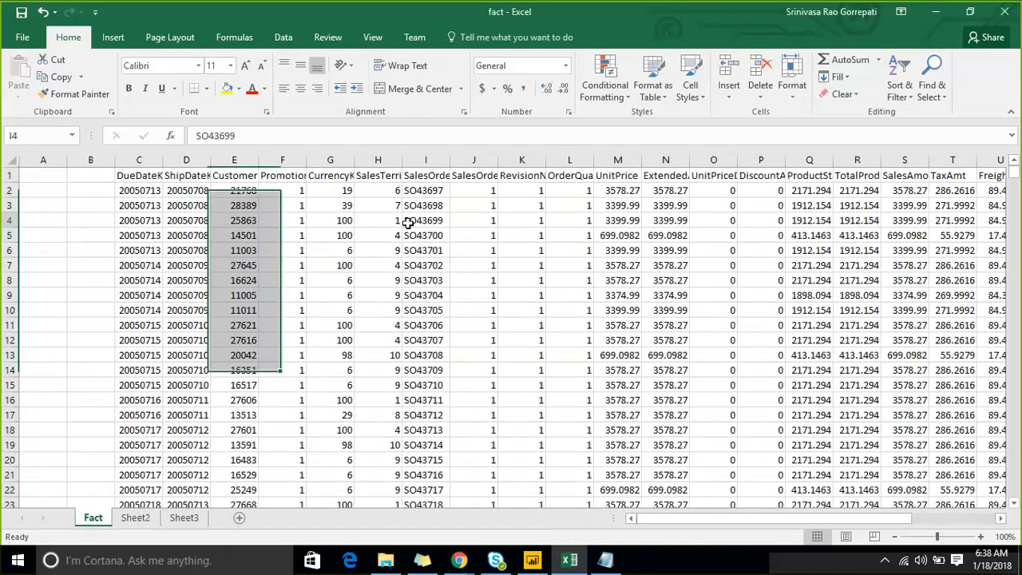
pyautogui.press('Right')
pyautogui.press('Right')
pyautogui.press('Right')
pyautogui.press('Right')
pyautogui.press('Right')
pyautogui.press('Right')
pyautogui.press('Right')
pyautogui.press('Right')
pyautogui.press('Right')
pyautogui.press('Right')
pyautogui.press('Right')
pyautogui.press('Right')
pyautogui.press('Right')
pyautogui.press('Right')
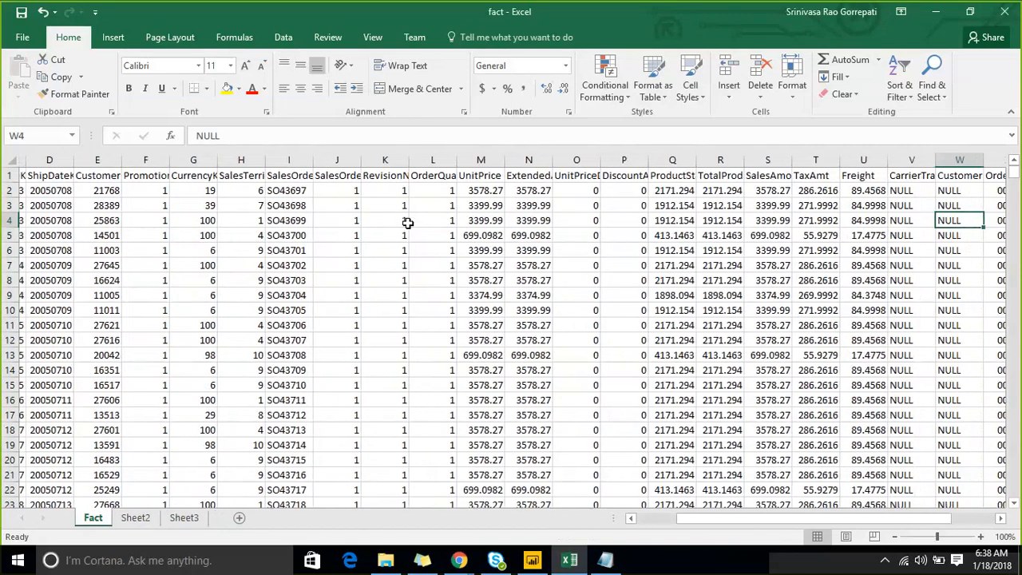
pyautogui.keyDown('ctrl'); pyautogui.click(761, 160); pyautogui.keyUp('ctrl')
pyautogui.keyDown('ctrl'); pyautogui.click(808, 159); pyautogui.keyUp('ctrl')
pyautogui.hotkey('ctrl', 'c')
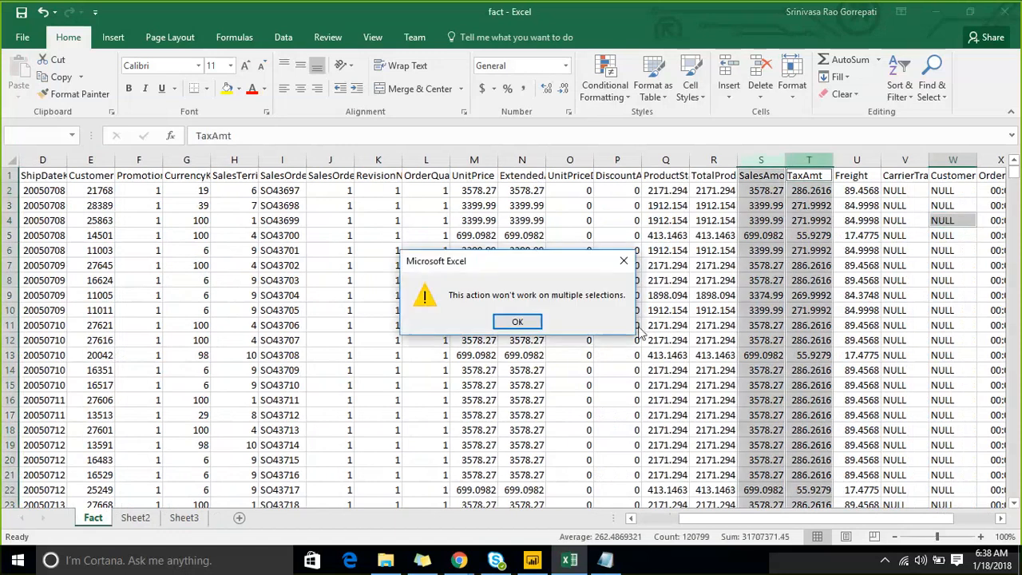
pyautogui.click(520, 321)
pyautogui.click(184, 517)
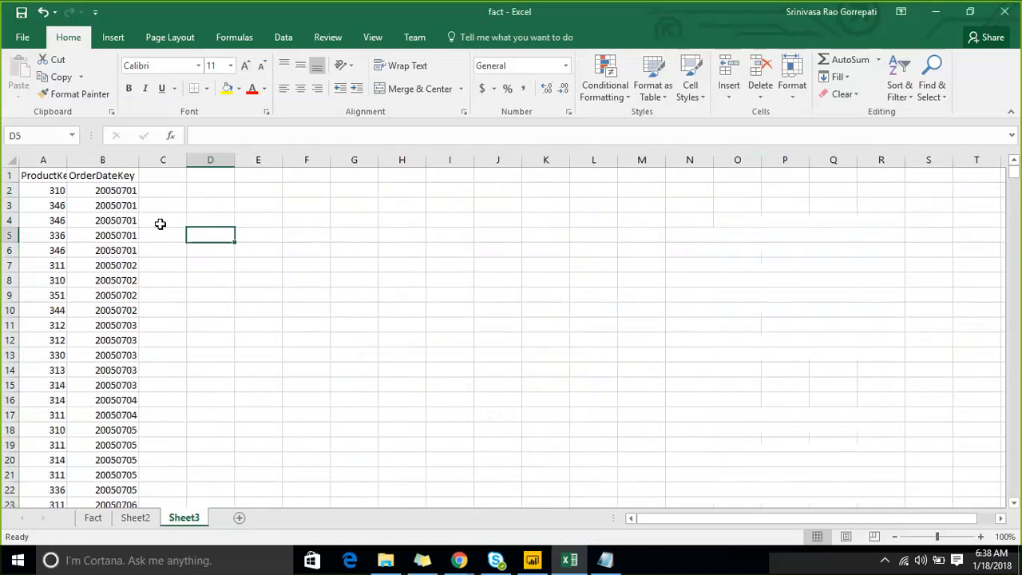
pyautogui.click(158, 178)
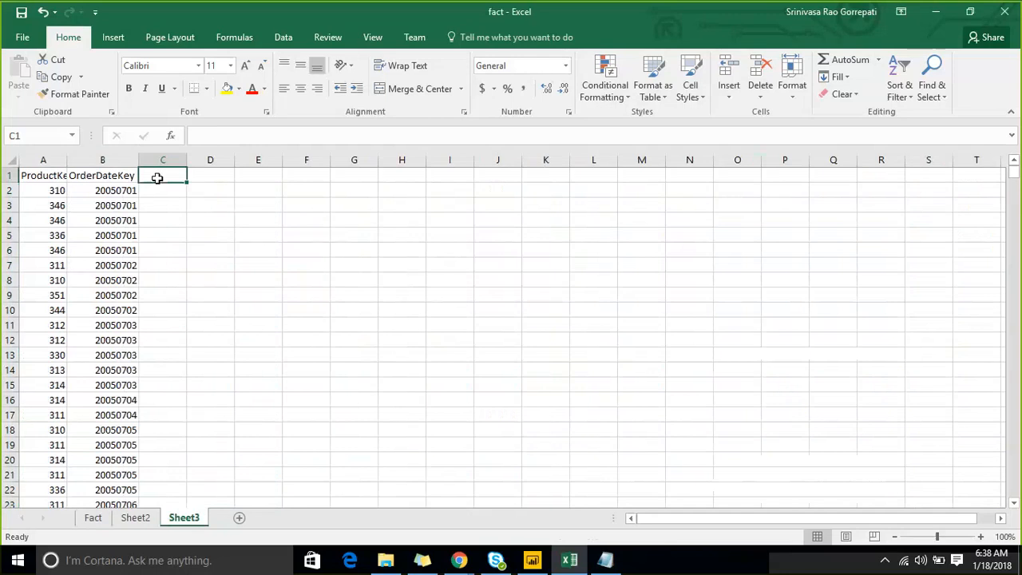
pyautogui.click(197, 203)
# - Clear the contents of the Freight through ShipDate columns, U to Z, on the Fact sheet
pyautogui.click(136, 518)
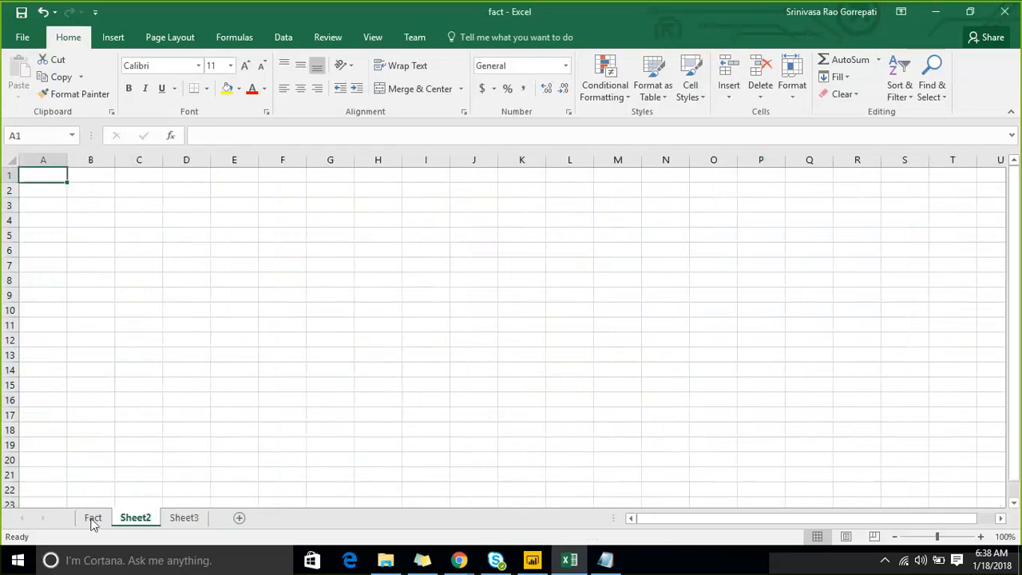
pyautogui.click(93, 517)
pyautogui.moveTo(856, 159); pyautogui.dragTo(968, 156)
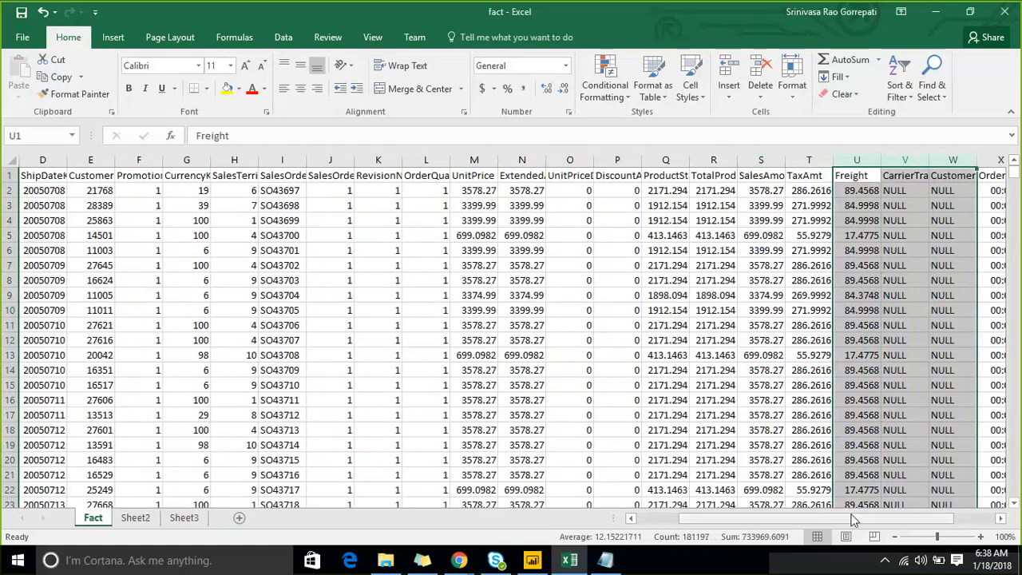
pyautogui.moveTo(853, 519); pyautogui.dragTo(895, 519)
pyautogui.keyDown('shift'); pyautogui.click(856, 159); pyautogui.keyUp('shift')
pyautogui.keyDown('shift'); pyautogui.click(905, 157); pyautogui.keyUp('shift')
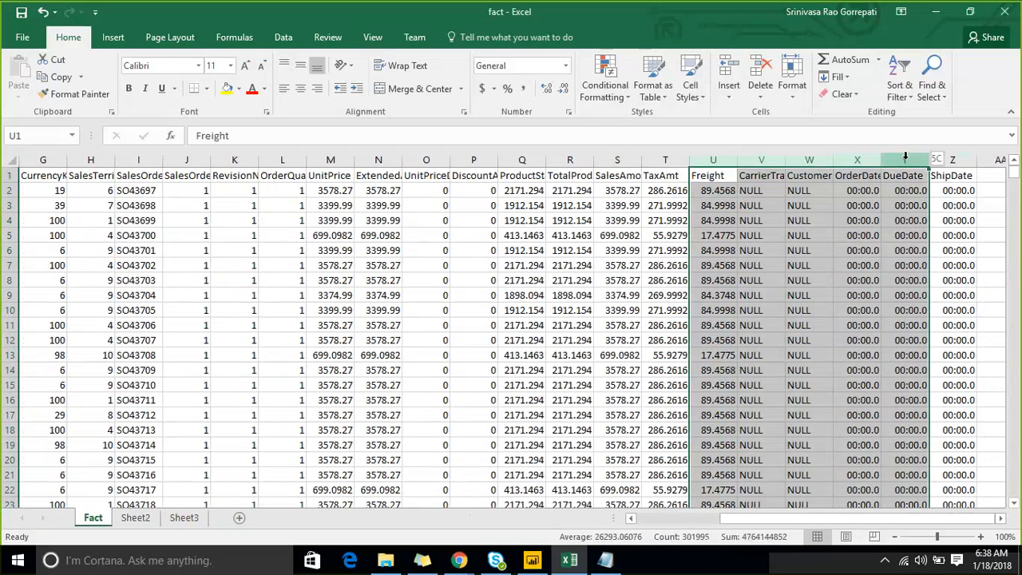
pyautogui.moveTo(906, 157); pyautogui.dragTo(952, 157)
pyautogui.press('Delete')
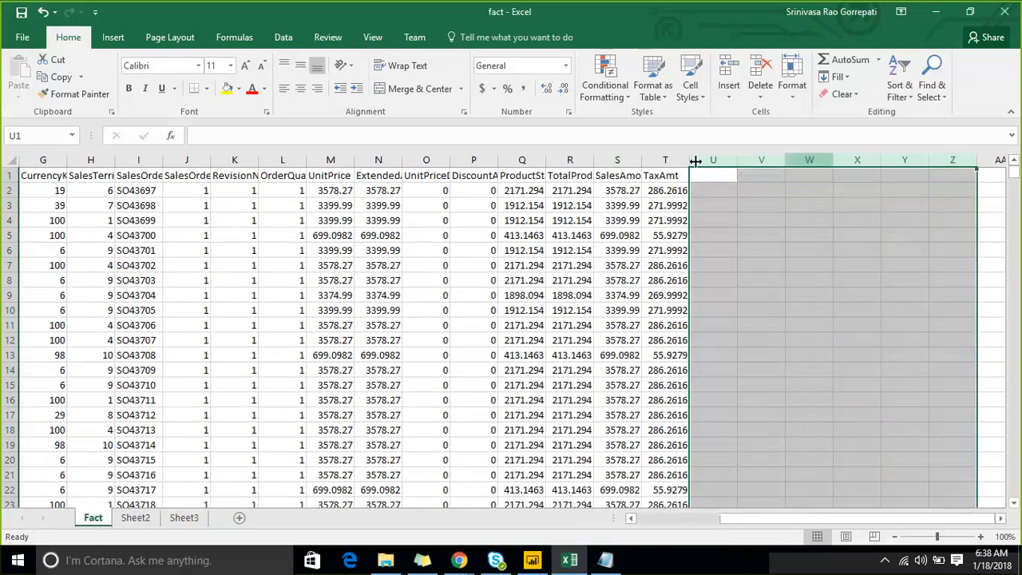
# - Clear the contents of columns C through R on the Fact sheet, from DueDateKey to TotalProductCost
pyautogui.click(577, 159)
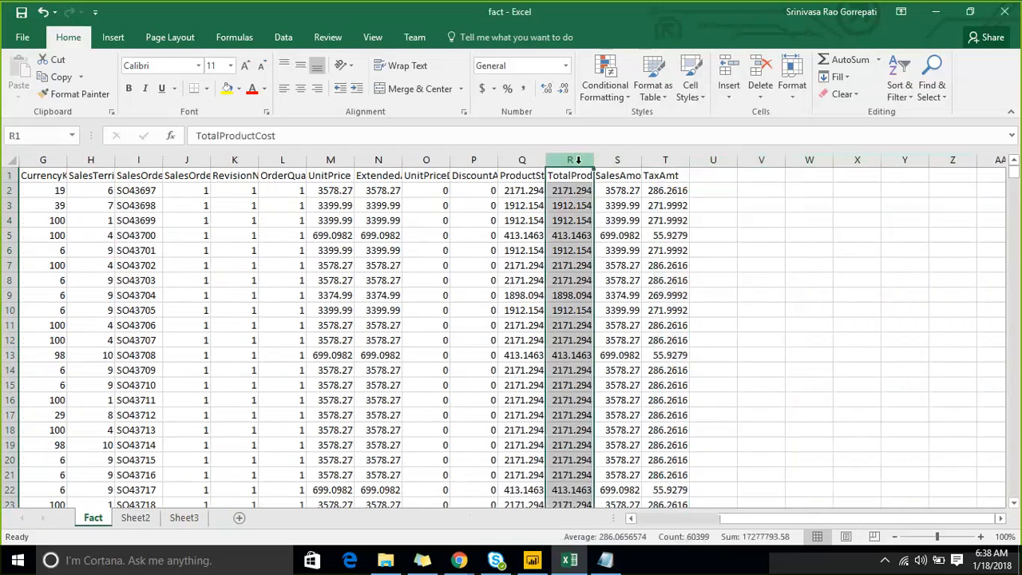
pyautogui.moveTo(578, 160)
pyautogui.mouseDown()
pyautogui.moveTo(40, 159)
pyautogui.moveTo(173, 160)
pyautogui.moveTo(138, 160)
pyautogui.mouseUp()
pyautogui.press('Delete')
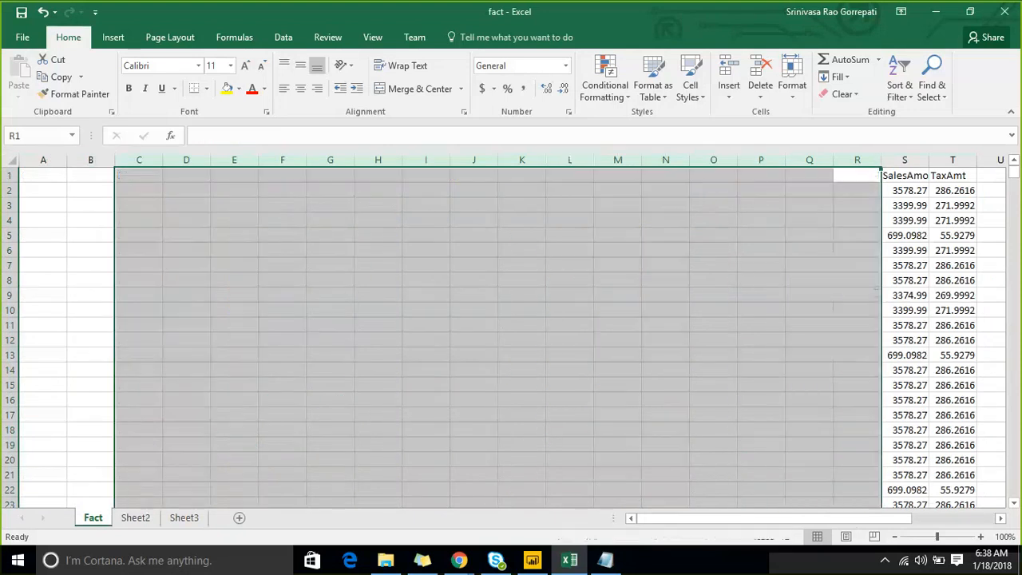
# - Copy all the ProductKey and OrderDateKey rows on Sheet3 and dismiss the message
pyautogui.click(186, 517)
pyautogui.click(47, 172)
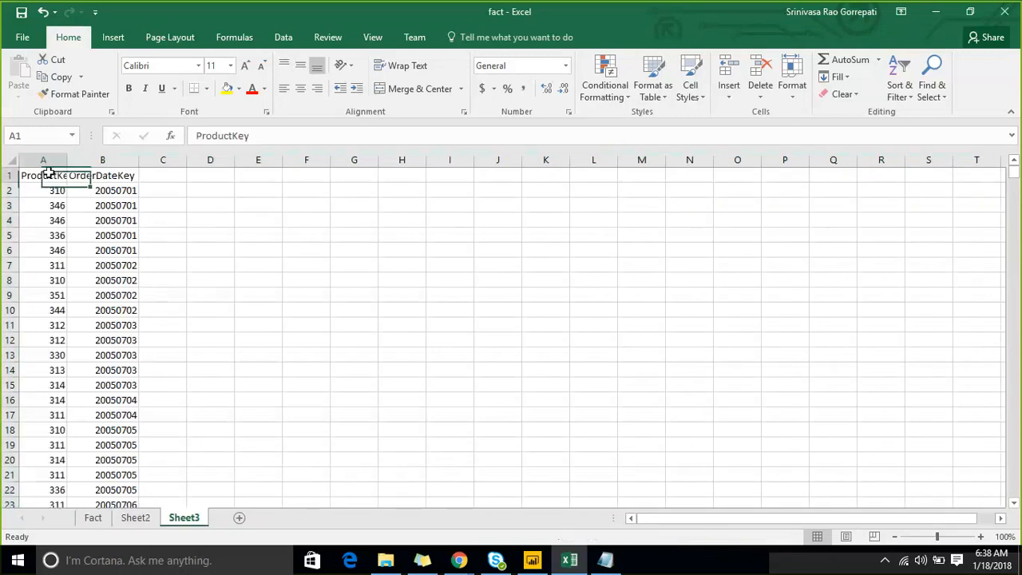
pyautogui.press('Right')
pyautogui.hotkey('ctrl', 'Down')
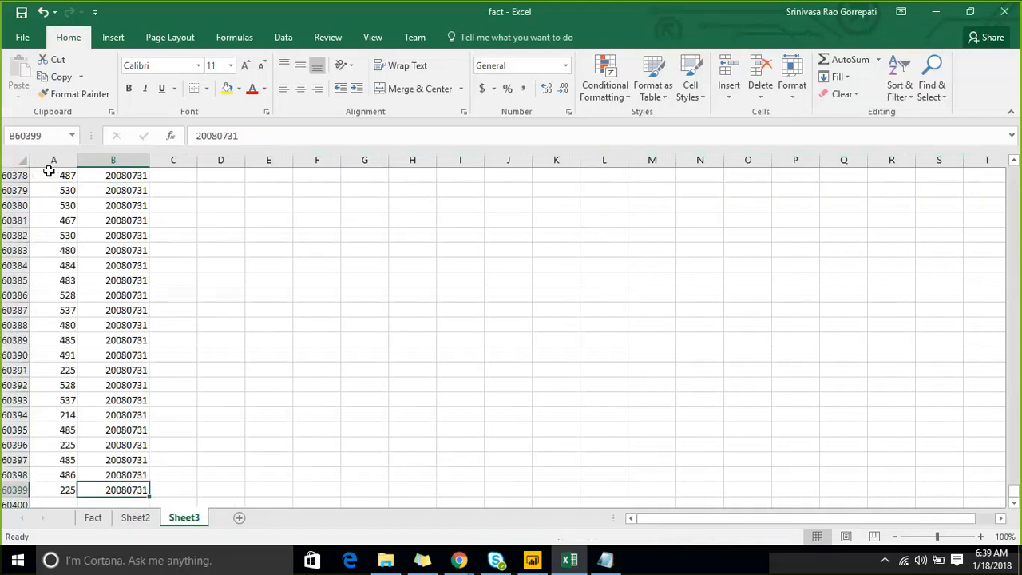
pyautogui.hotkey('ctrl', 'Up')
pyautogui.hotkey('shift', 'Left')
pyautogui.hotkey('ctrl', 'shift', 'Down')
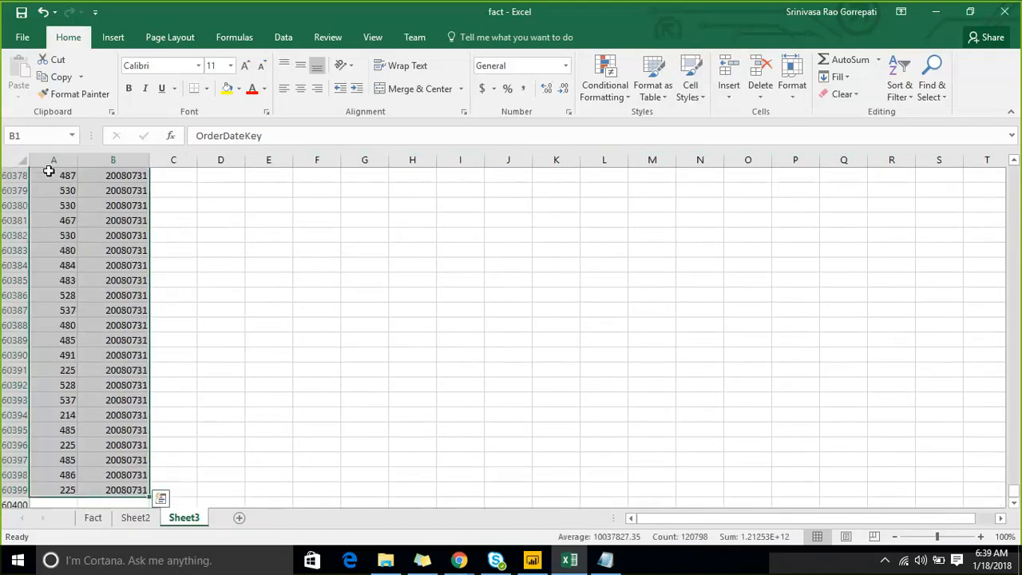
pyautogui.hotkey('ctrl', 'c')
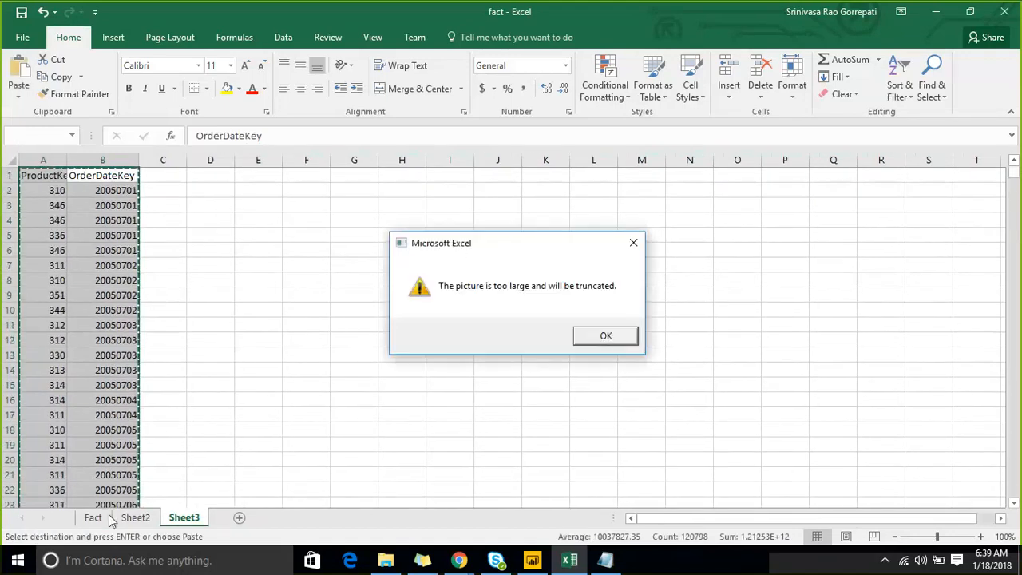
pyautogui.click(607, 337)
# - Paste the ProductKey and OrderDateKey data into the Fact sheet at Q1, beside SalesAmount
pyautogui.click(590, 298)
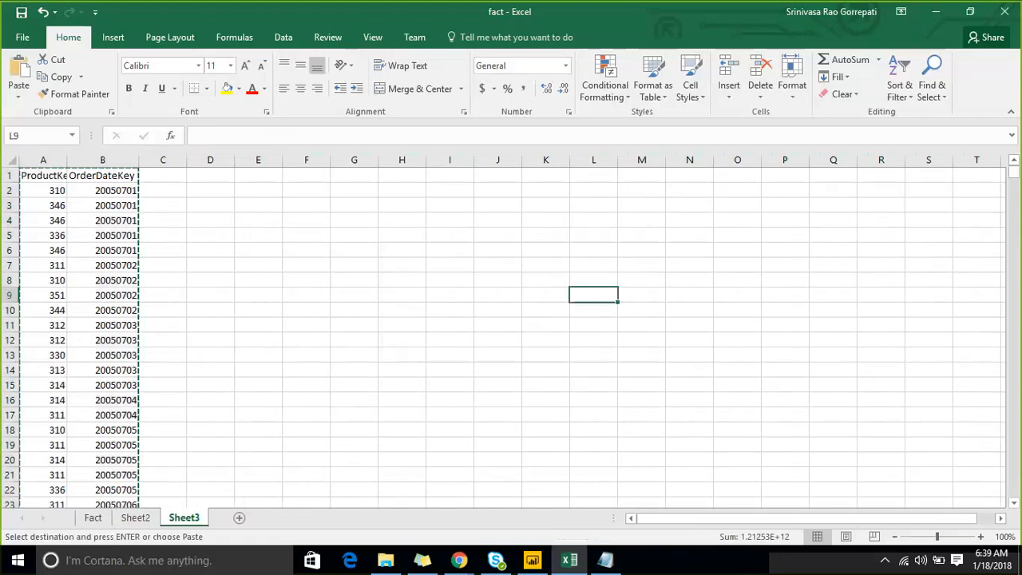
pyautogui.click(93, 517)
pyautogui.click(763, 254)
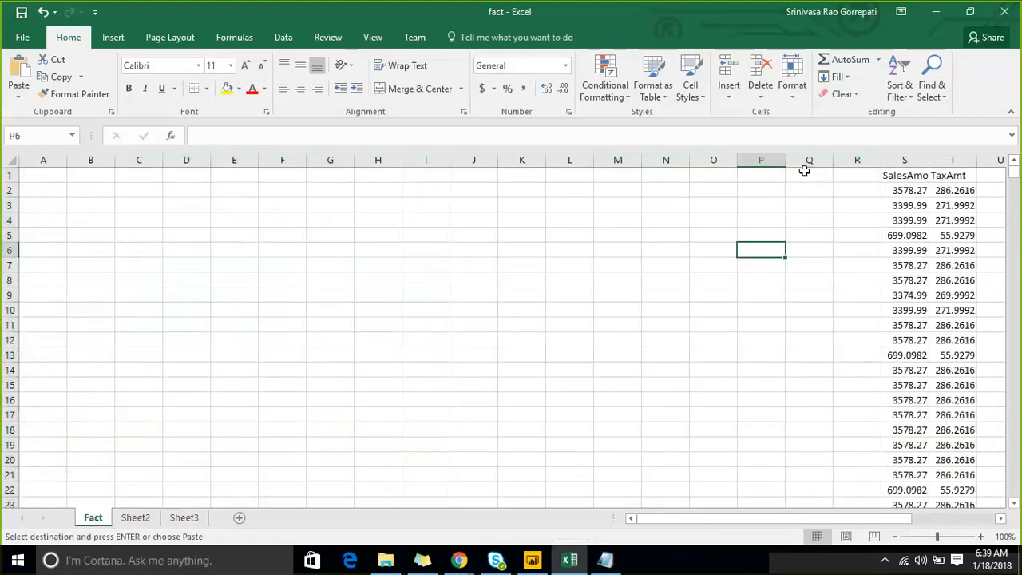
pyautogui.click(804, 171)
pyautogui.press('Return')
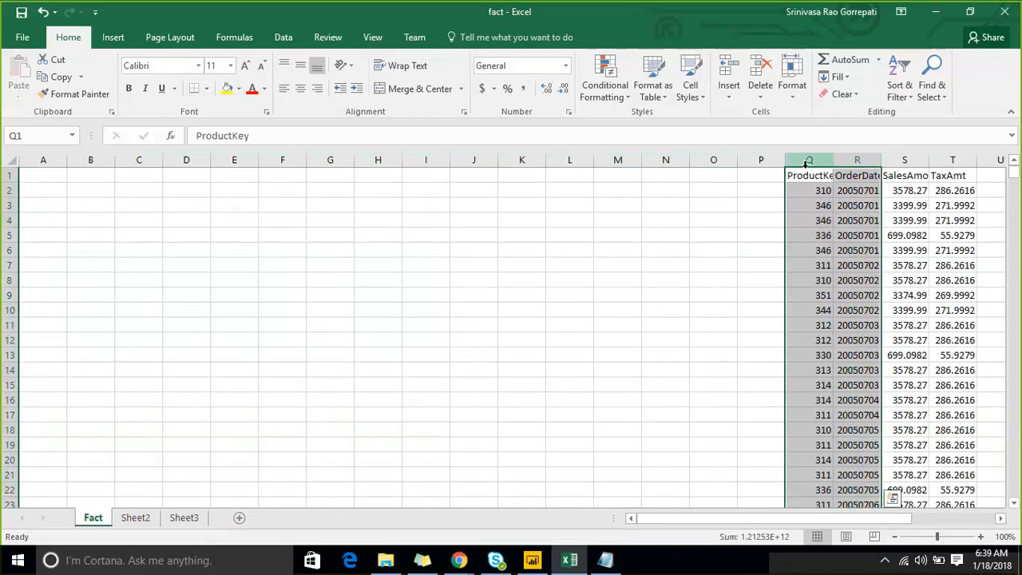
# - Delete the empty columns A through P on the Fact sheet so ProductKey starts in column A
pyautogui.moveTo(806, 160); pyautogui.dragTo(760, 159)
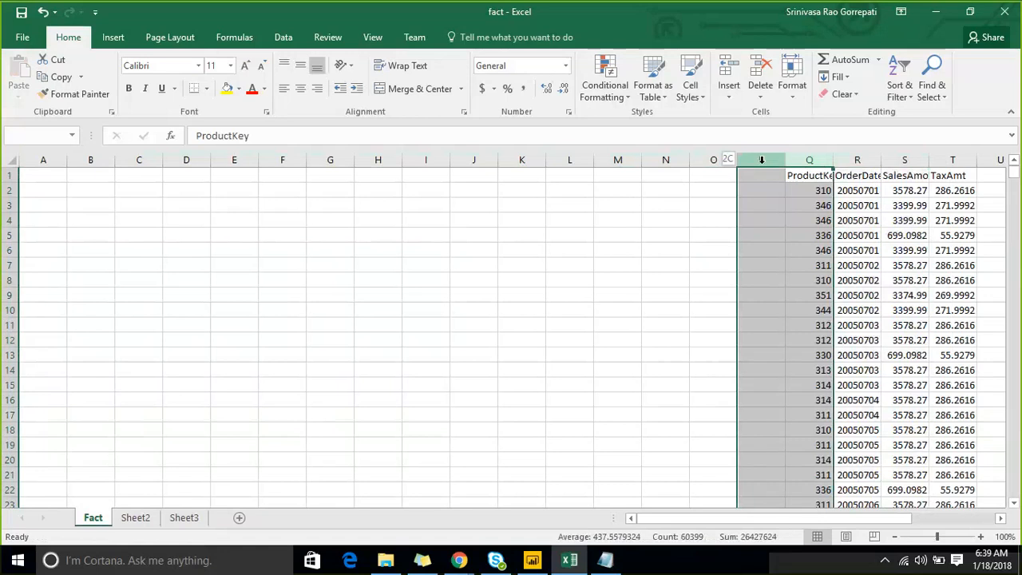
pyautogui.press('Left')
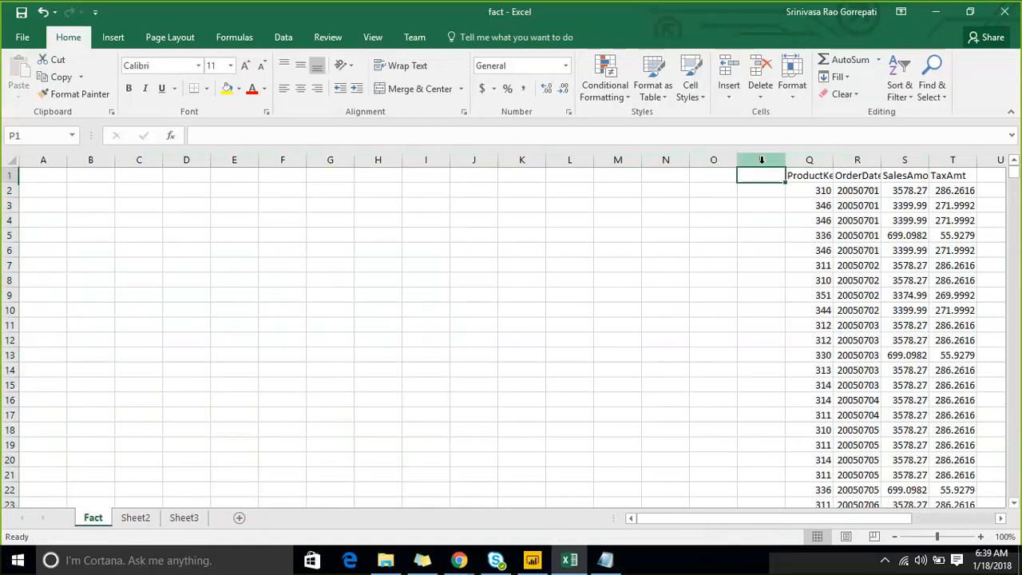
pyautogui.hotkey('ctrl', 'shift', 'Left')
pyautogui.hotkey('ctrl', 'shift', 'Down')
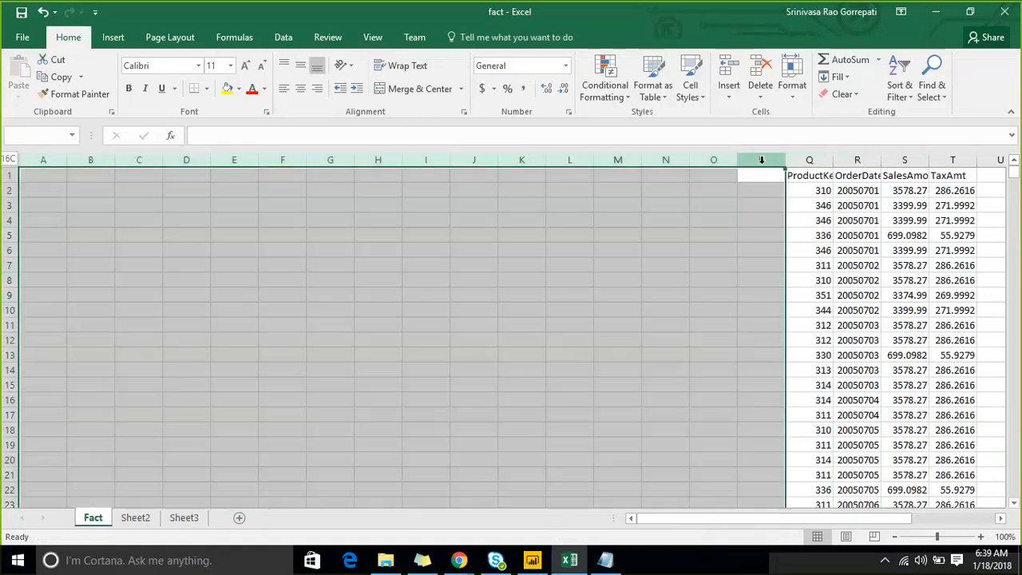
pyautogui.rightClick(482, 155)
pyautogui.click(521, 280)
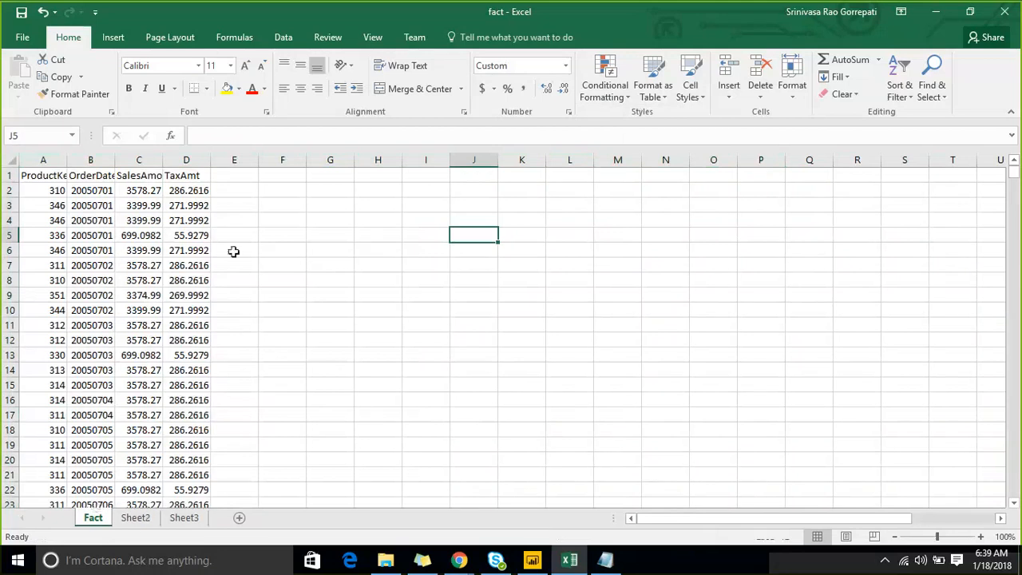
# - Open the date.xlsx workbook
pyautogui.click(143, 518)
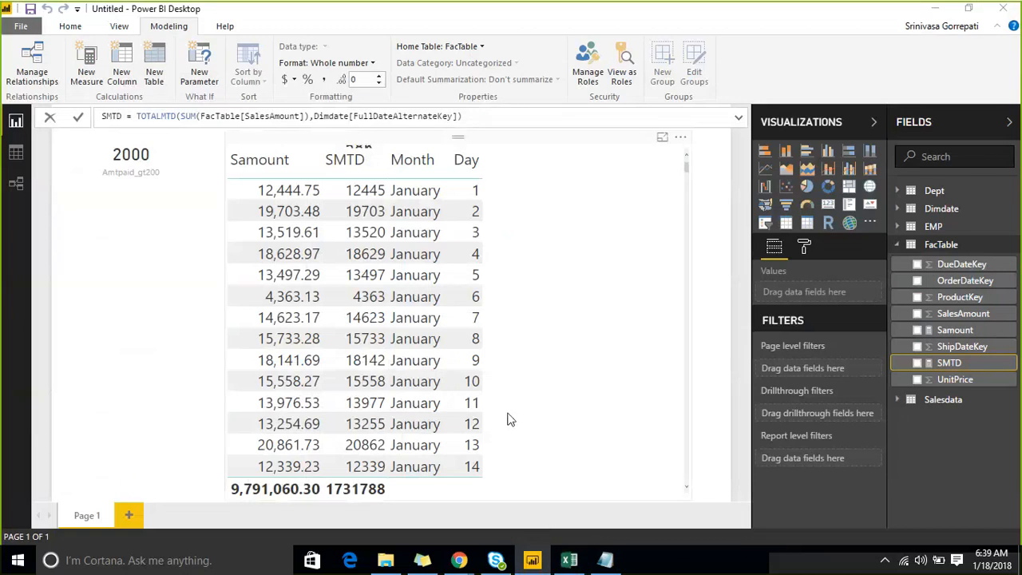
pyautogui.click(569, 561)
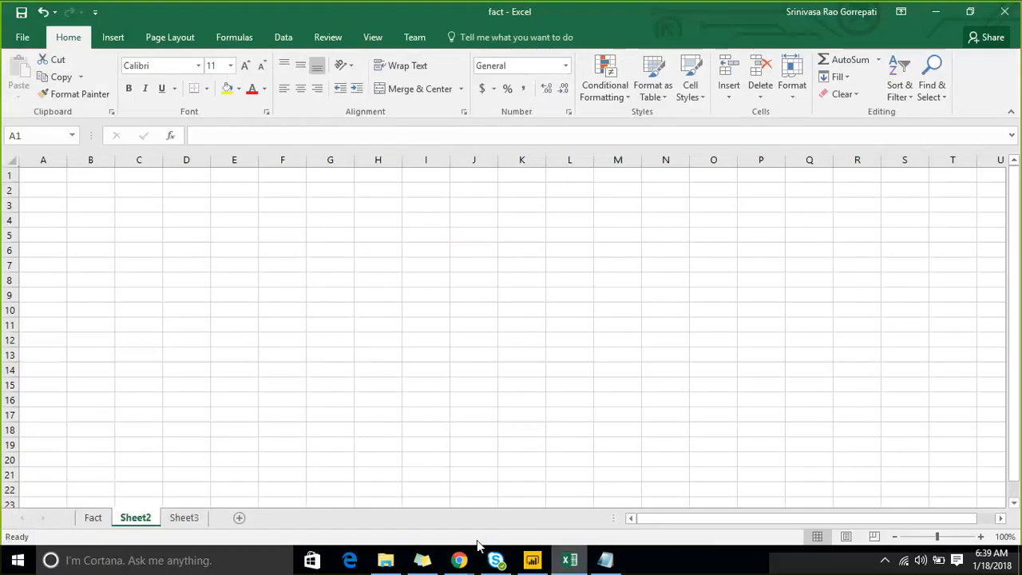
pyautogui.click(93, 518)
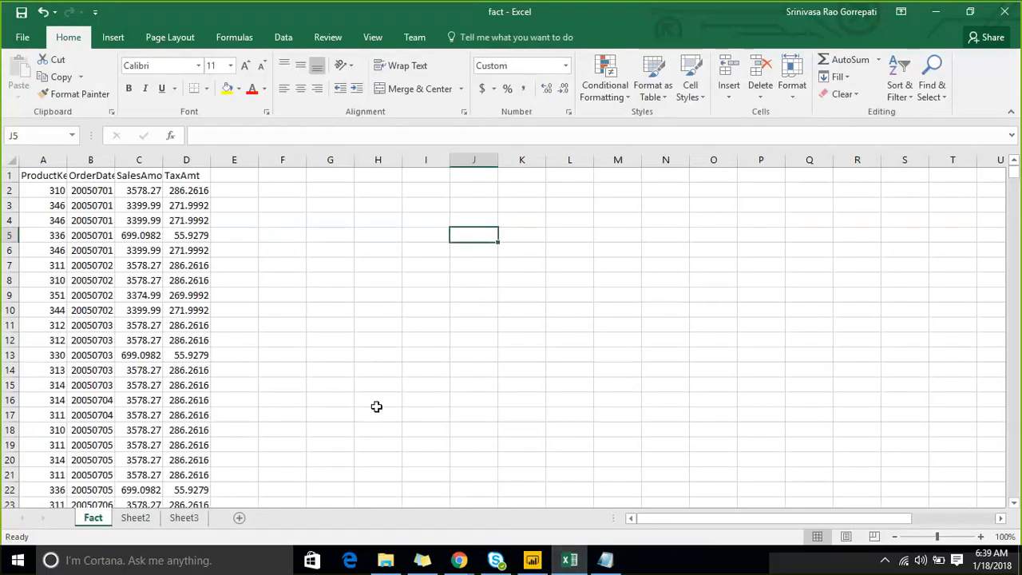
pyautogui.click(384, 561)
pyautogui.doubleClick(207, 452)
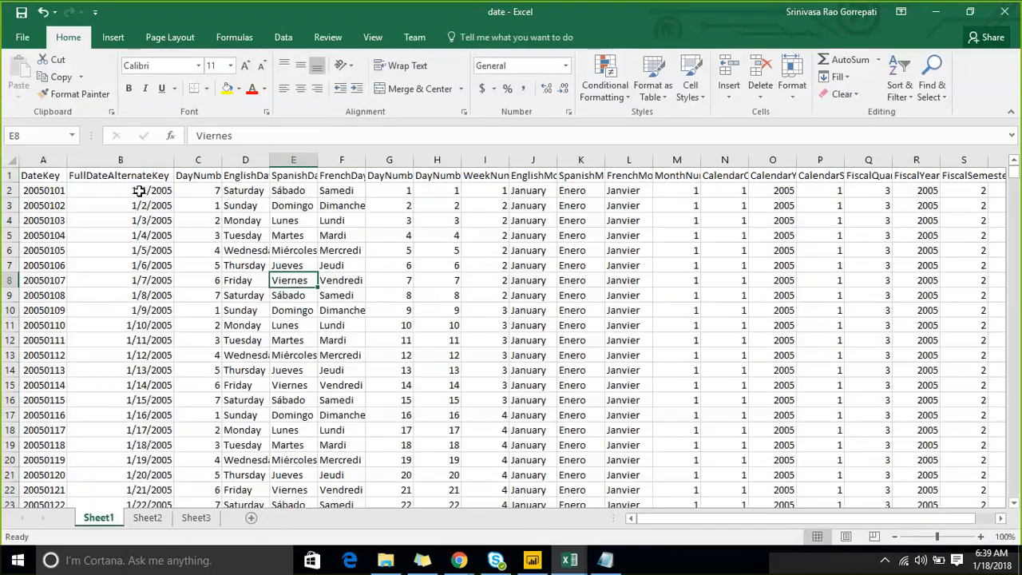
# - Try to copy the DateKey and FullDateAlternateKey columns together from the date workbook for Sheet2 of the fact workbook
pyautogui.keyDown('ctrl'); pyautogui.click(119, 159); pyautogui.keyUp('ctrl')
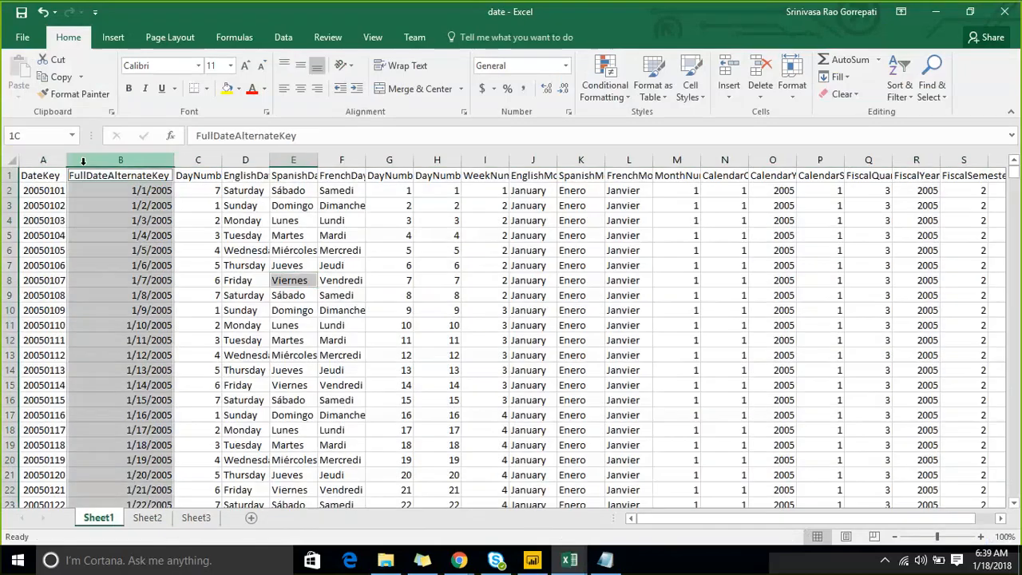
pyautogui.keyDown('ctrl'); pyautogui.click(58, 161); pyautogui.keyUp('ctrl')
pyautogui.hotkey('ctrl', 'c')
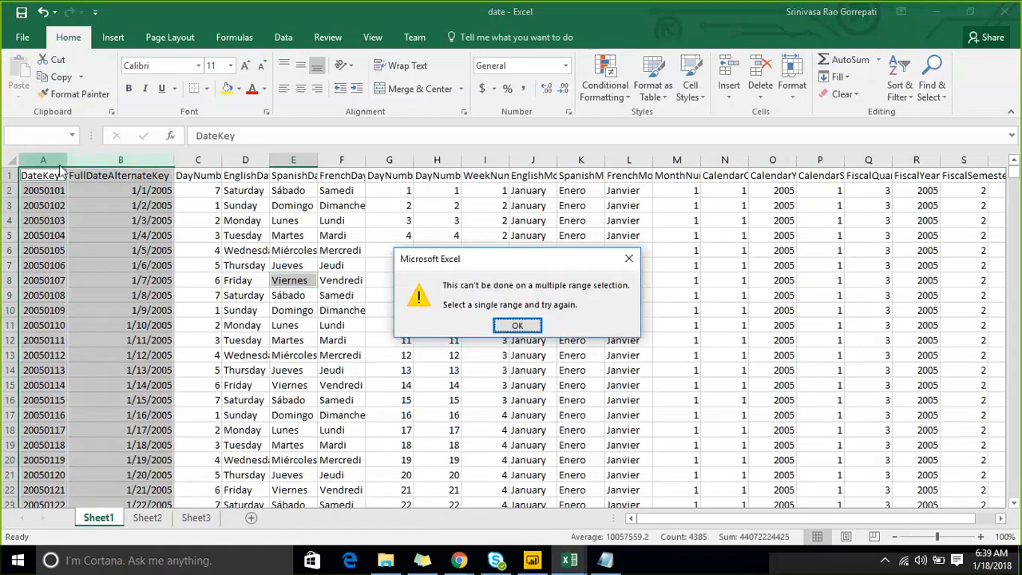
pyautogui.click(517, 325)
pyautogui.hotkey('ctrl', 'Tab')
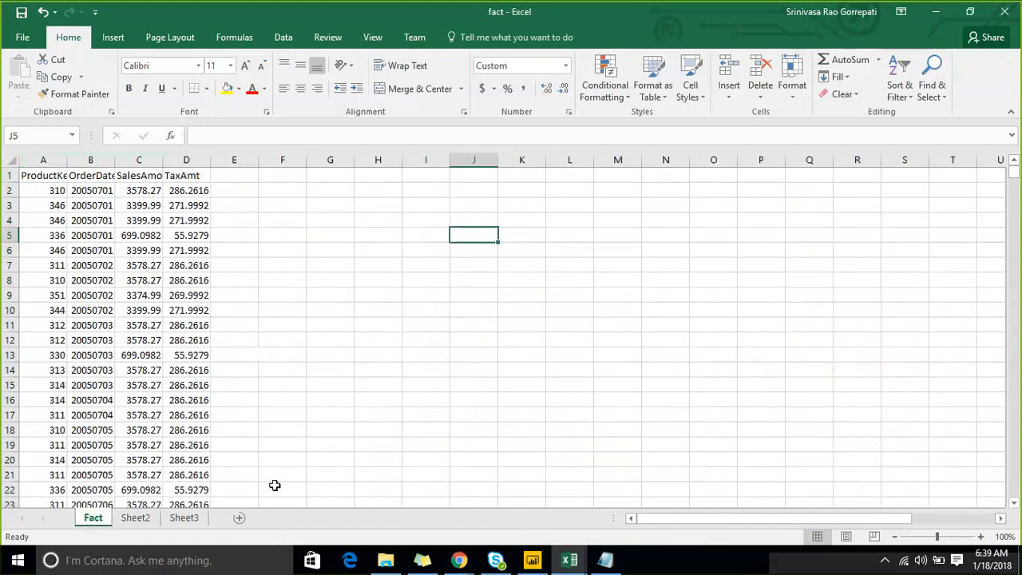
pyautogui.click(135, 517)
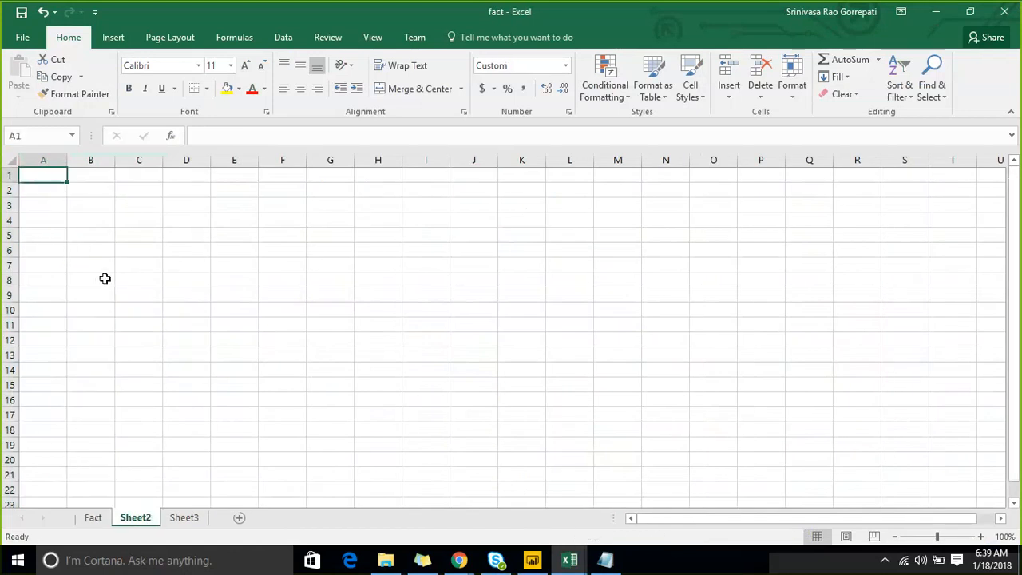
pyautogui.click(84, 220)
pyautogui.click(59, 184)
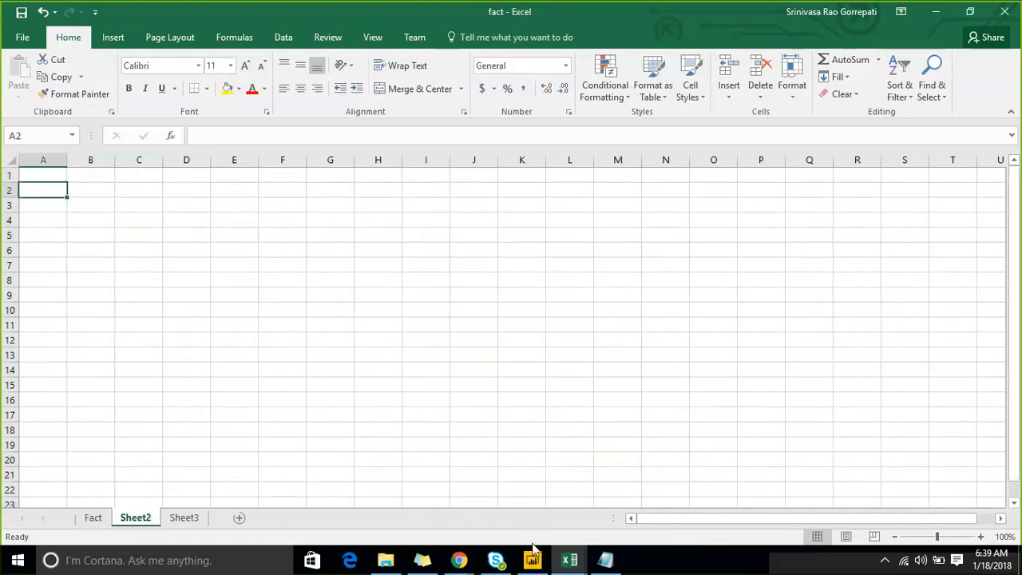
pyautogui.click(569, 560)
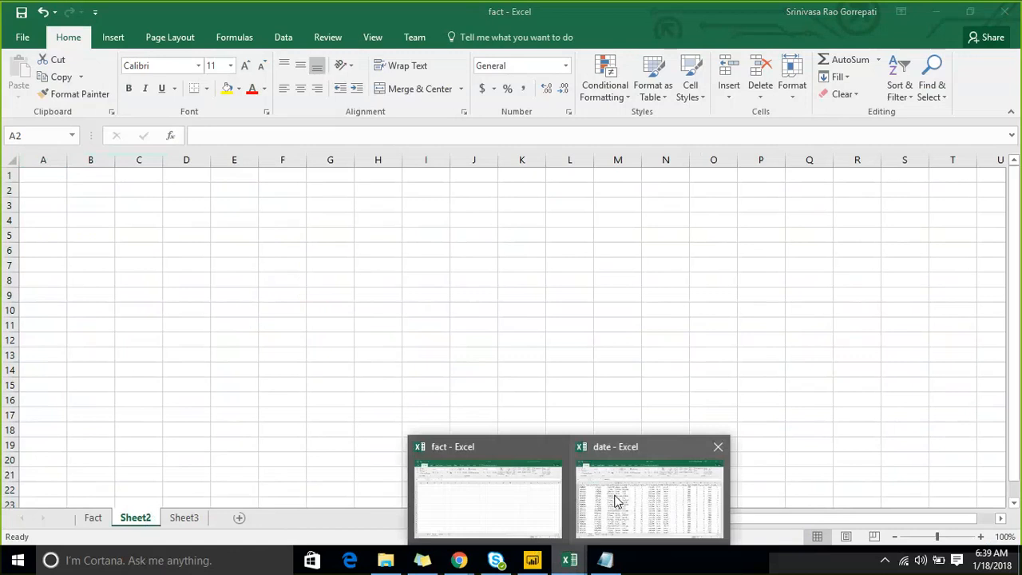
pyautogui.click(615, 500)
pyautogui.click(244, 206)
pyautogui.click(147, 160)
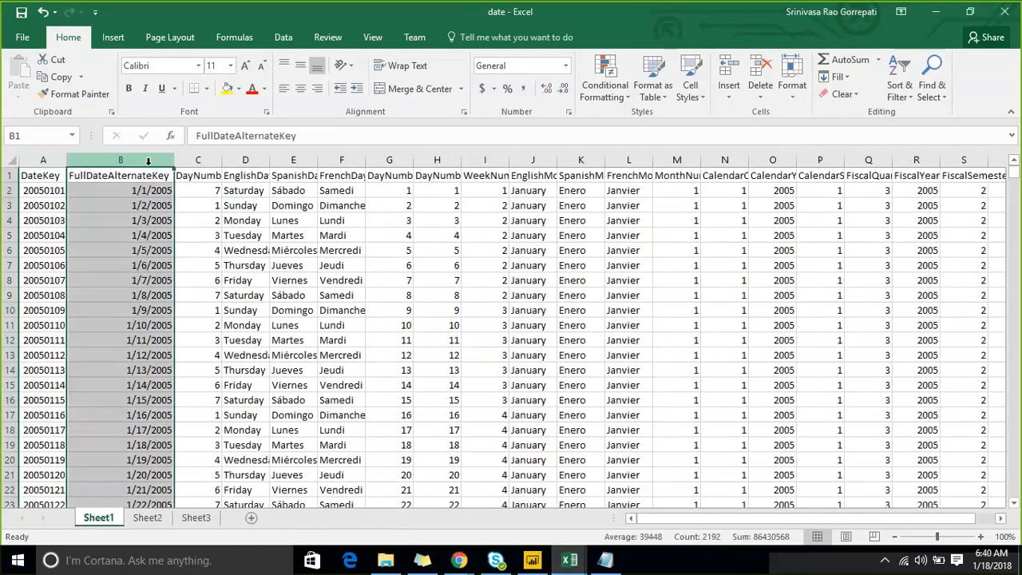
pyautogui.hotkey('shift', 'Left')
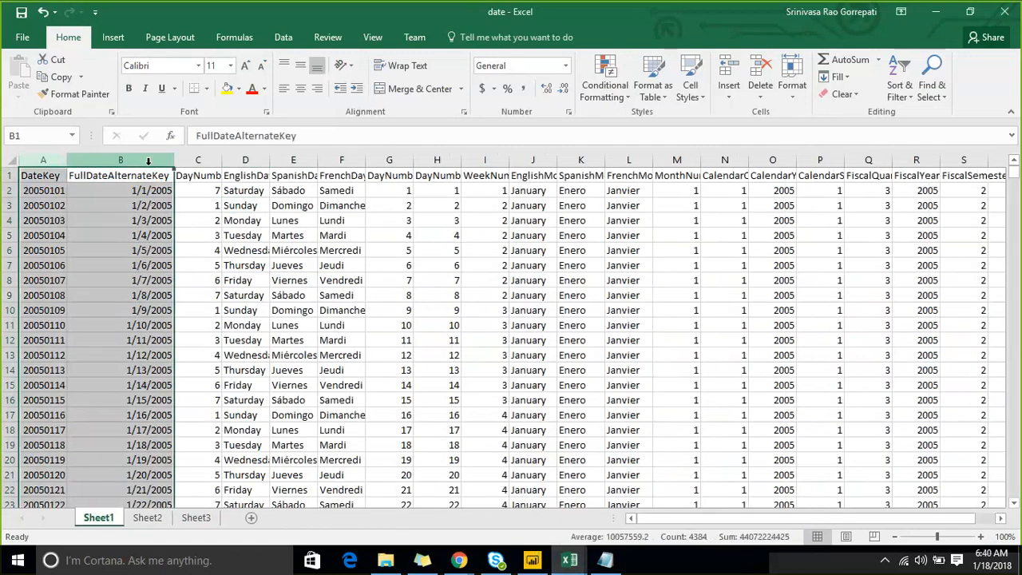
pyautogui.click(239, 205)
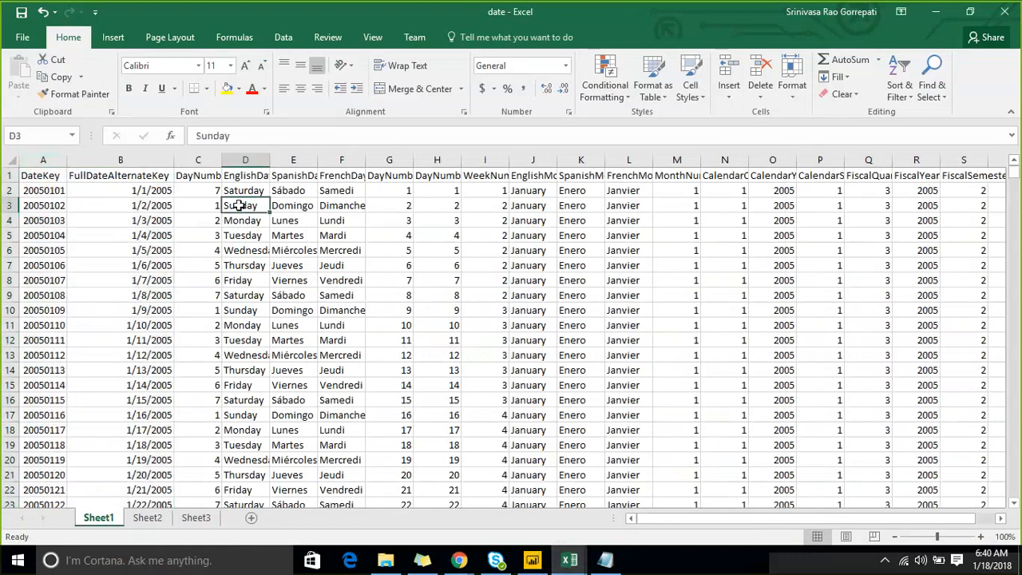
pyautogui.click(134, 176)
pyautogui.click(900, 86)
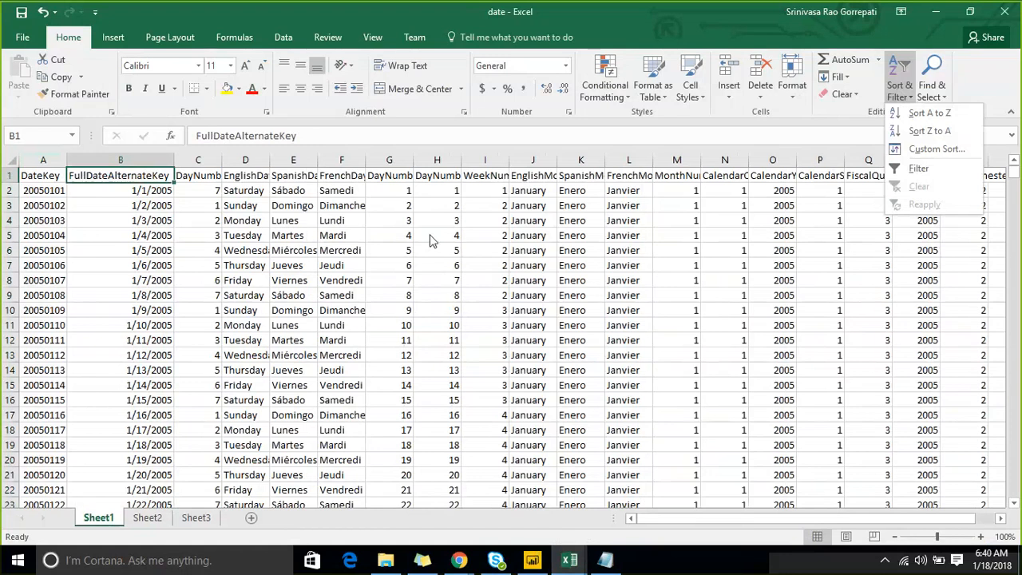
pyautogui.press('Down')
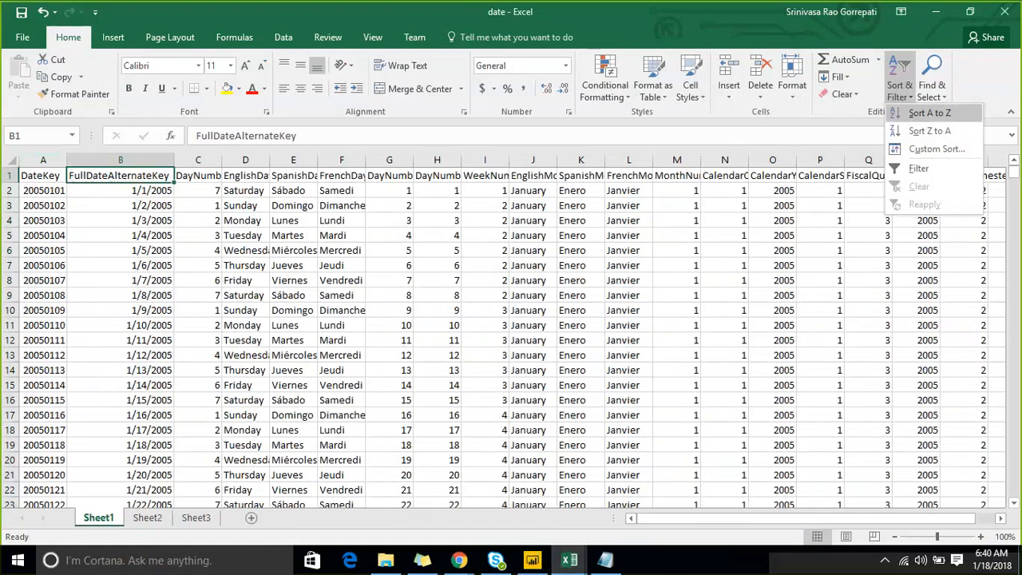
# - Copy the whole FullDateAlternateKey column on Sheet1 of the date workbook and dismiss the message
pyautogui.click(140, 155)
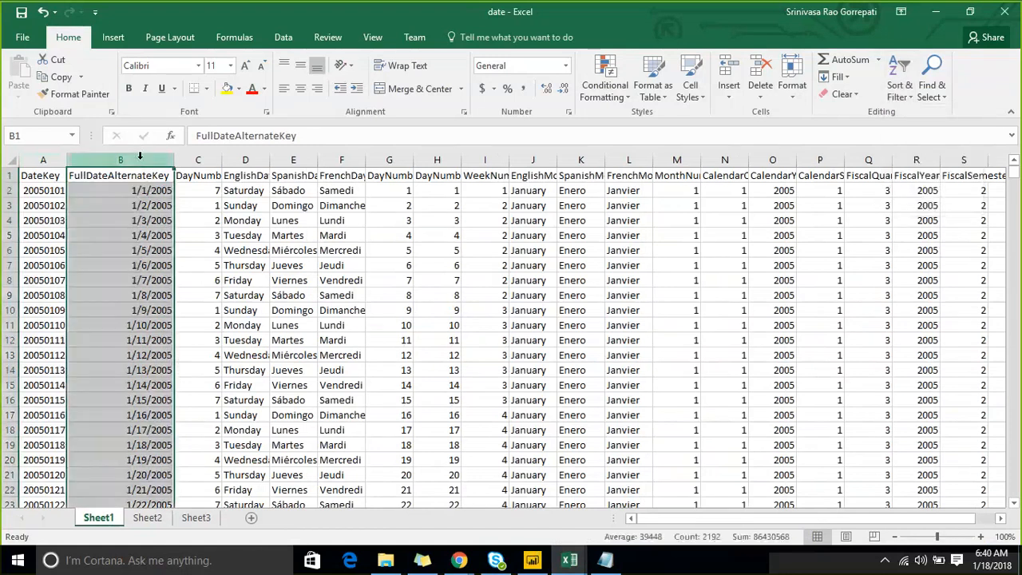
pyautogui.hotkey('ctrl', 'c')
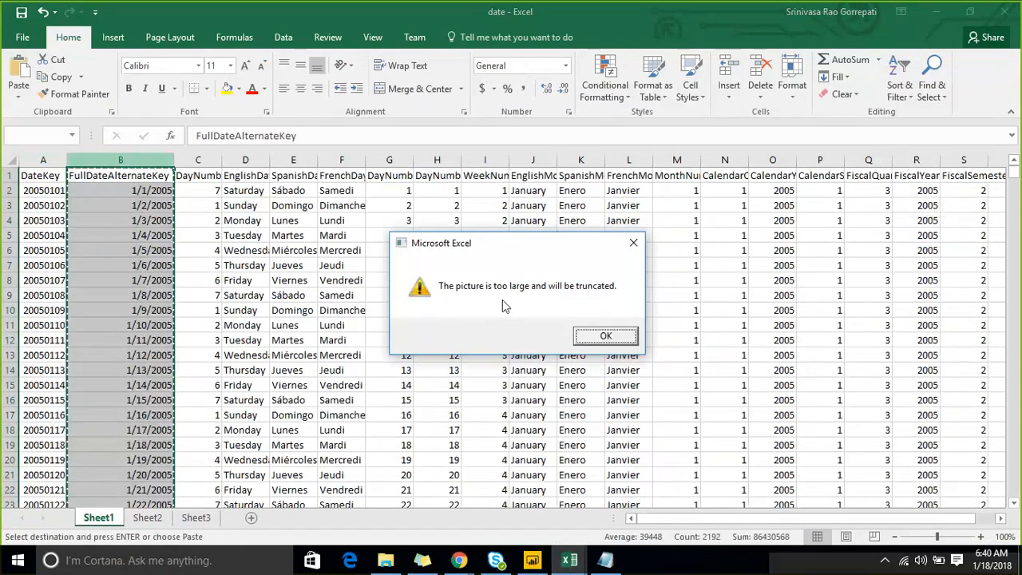
pyautogui.click(605, 335)
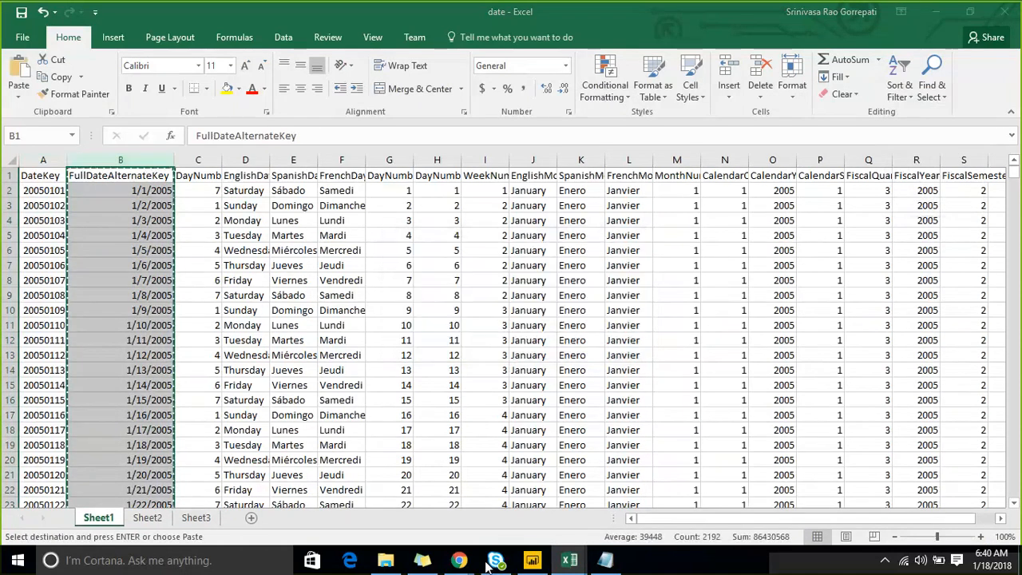
# - Paste the FullDateAlternateKey column into Sheet2 of the fact workbook at A1
pyautogui.click(570, 559)
pyautogui.click(610, 482)
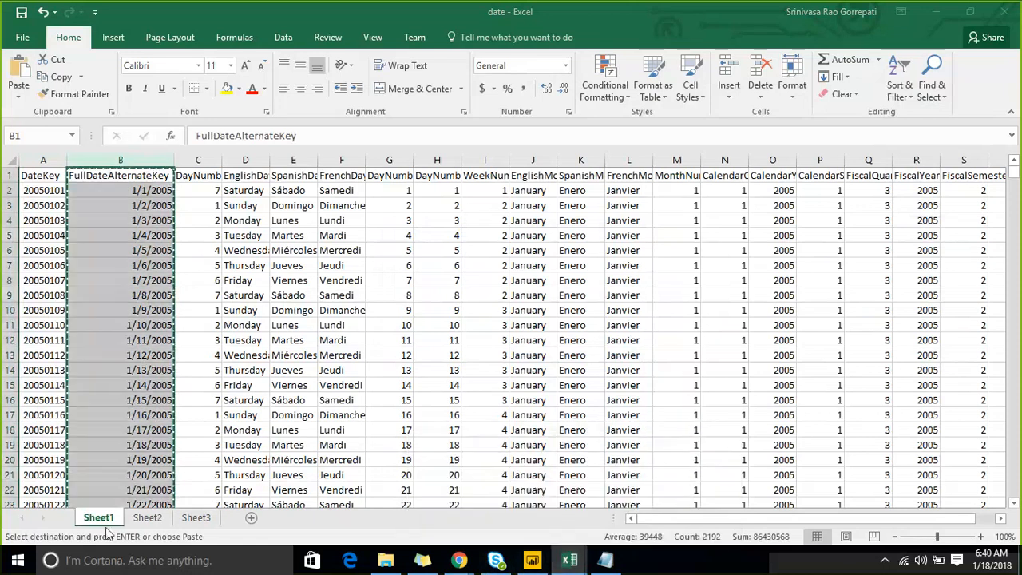
pyautogui.click(147, 519)
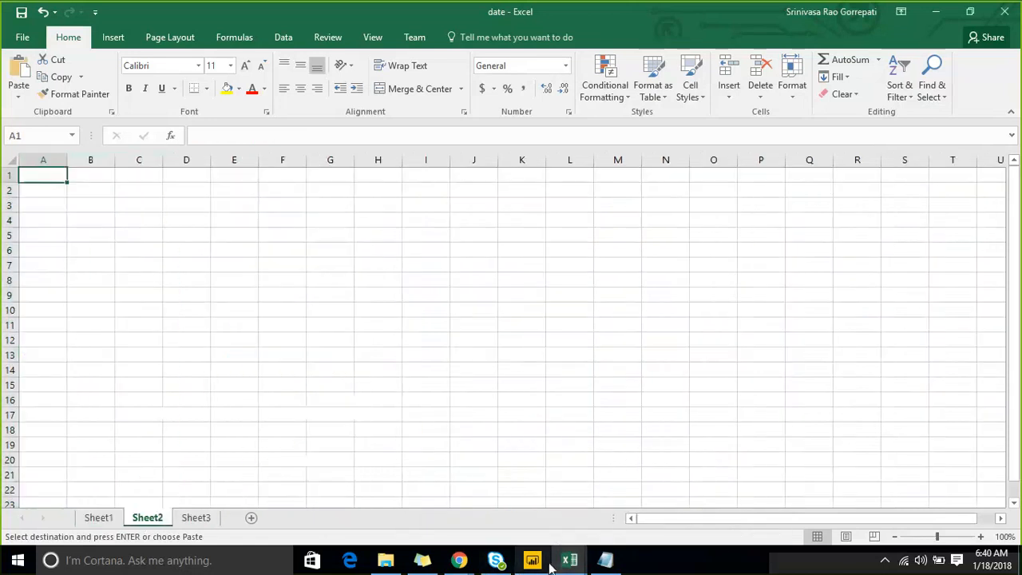
pyautogui.moveTo(550, 563)
pyautogui.click(530, 519)
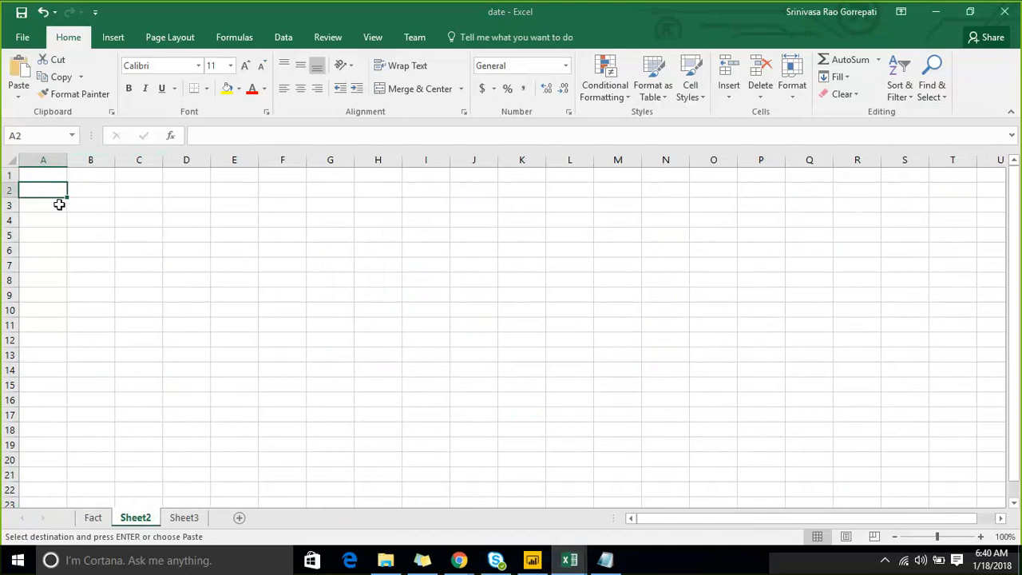
pyautogui.click(32, 175)
pyautogui.press('Return')
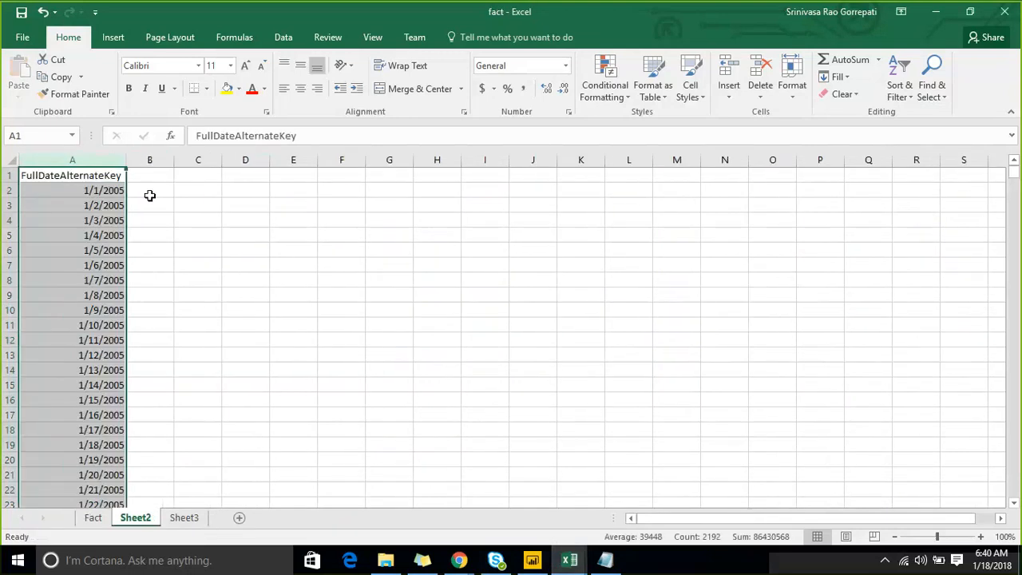
pyautogui.click(199, 218)
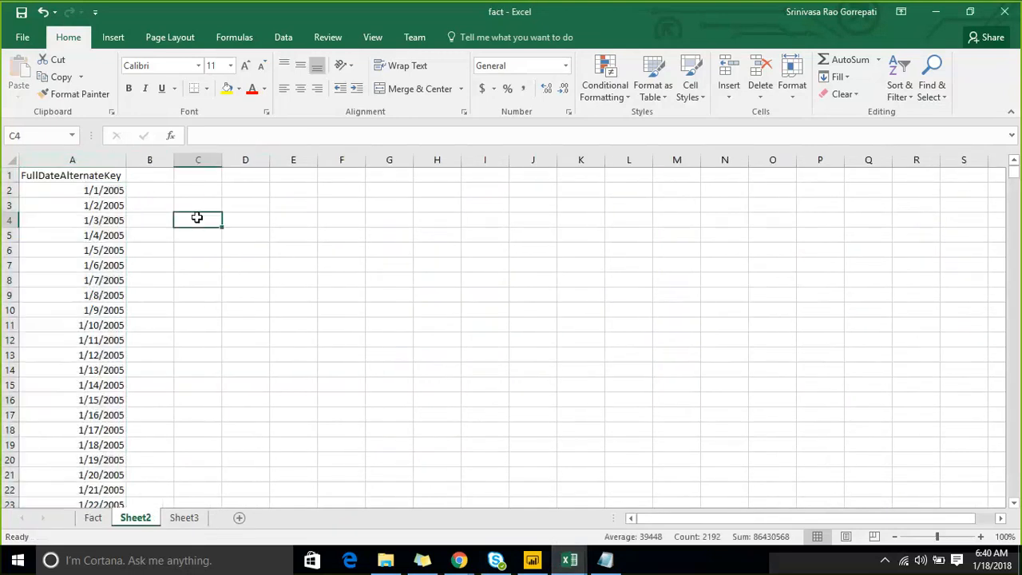
# - Rename Sheet2 as DimDate and save the fact workbook
pyautogui.doubleClick(135, 517)
pyautogui.write('DimD')
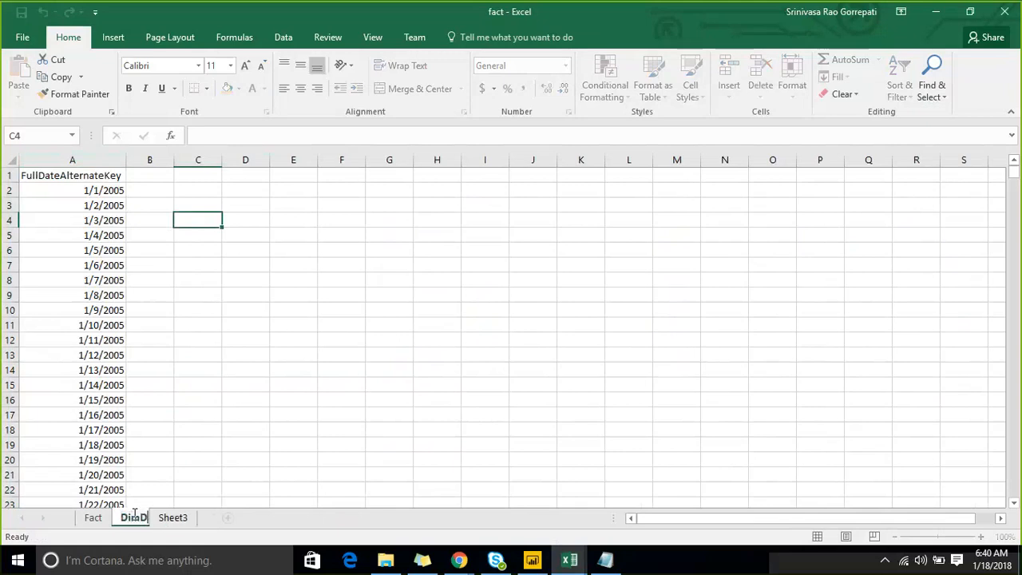
pyautogui.write('ate')
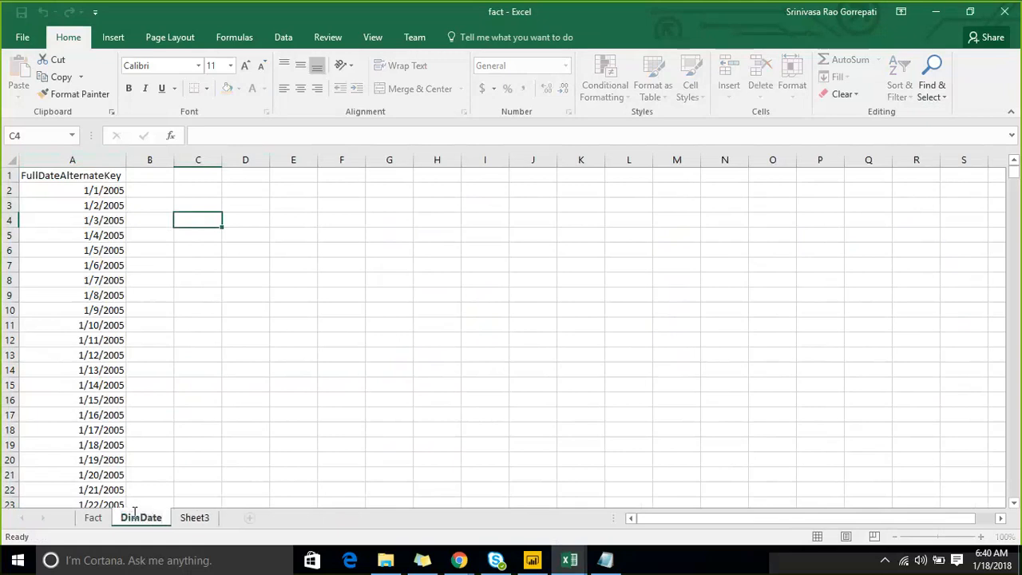
pyautogui.click(281, 403)
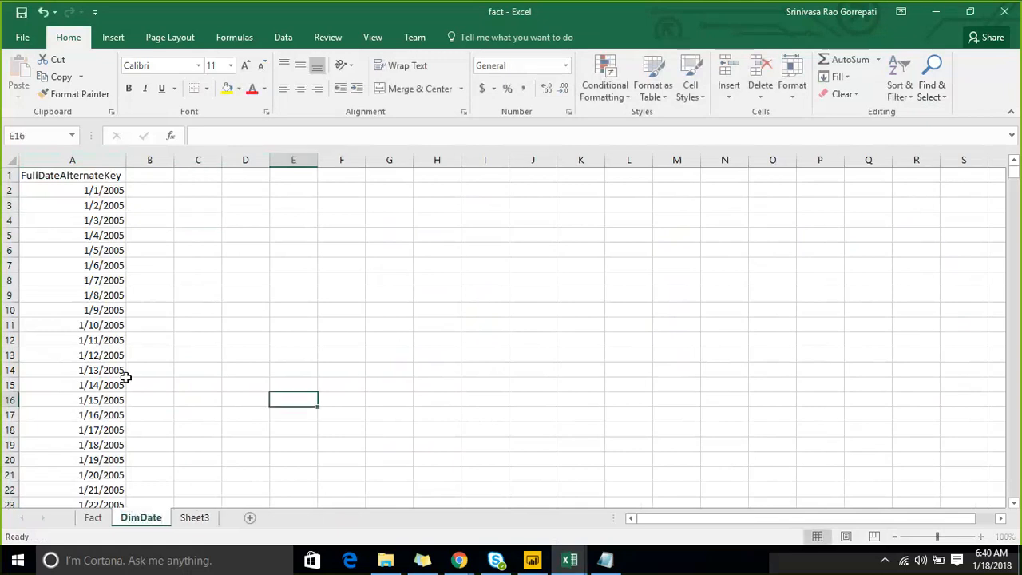
pyautogui.click(22, 15)
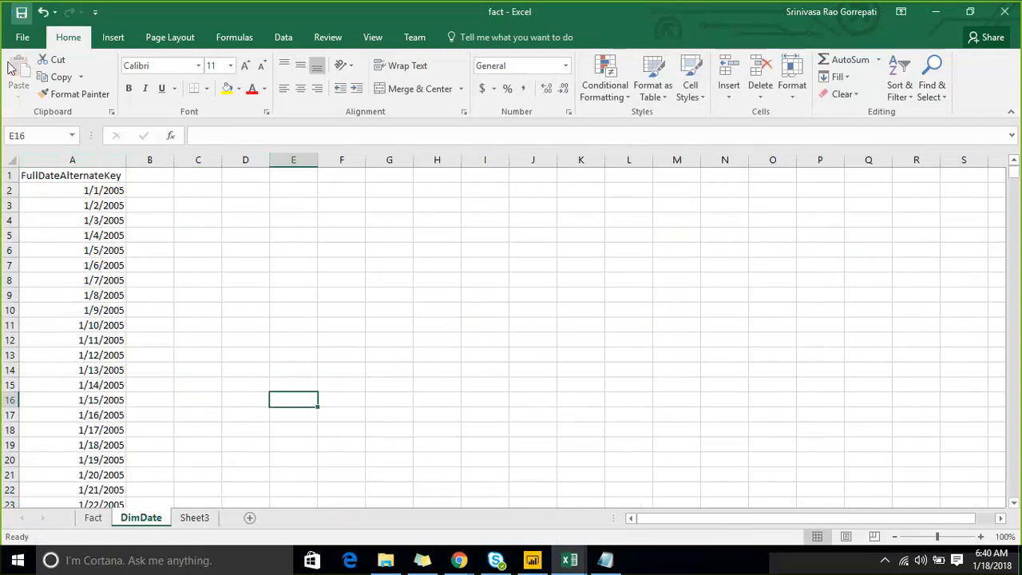
pyautogui.click(228, 245)
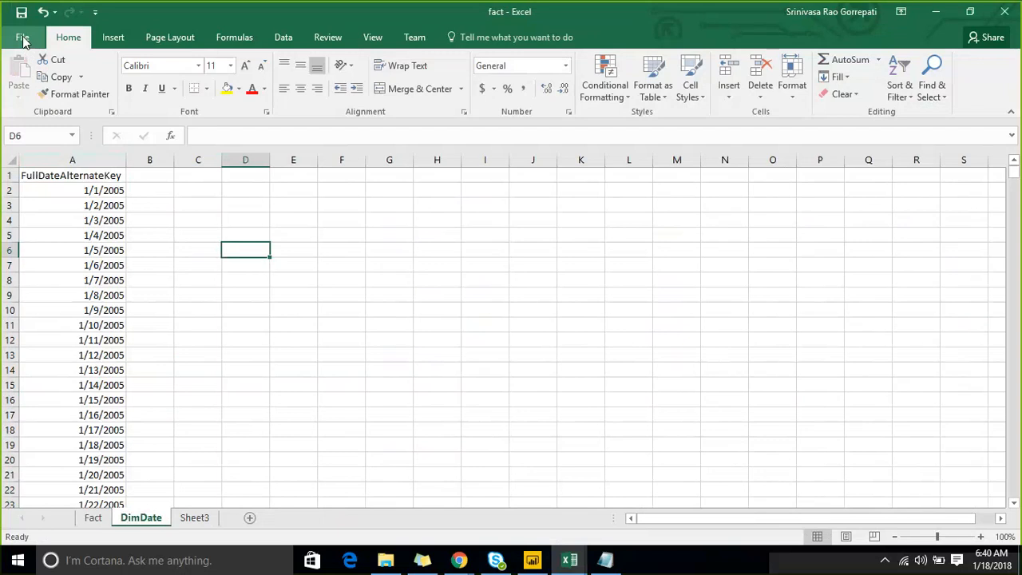
# - Convert the FullDateAlternateKey column on the DimDate sheet into a table with headers and name it Dimdate
pyautogui.click(75, 161)
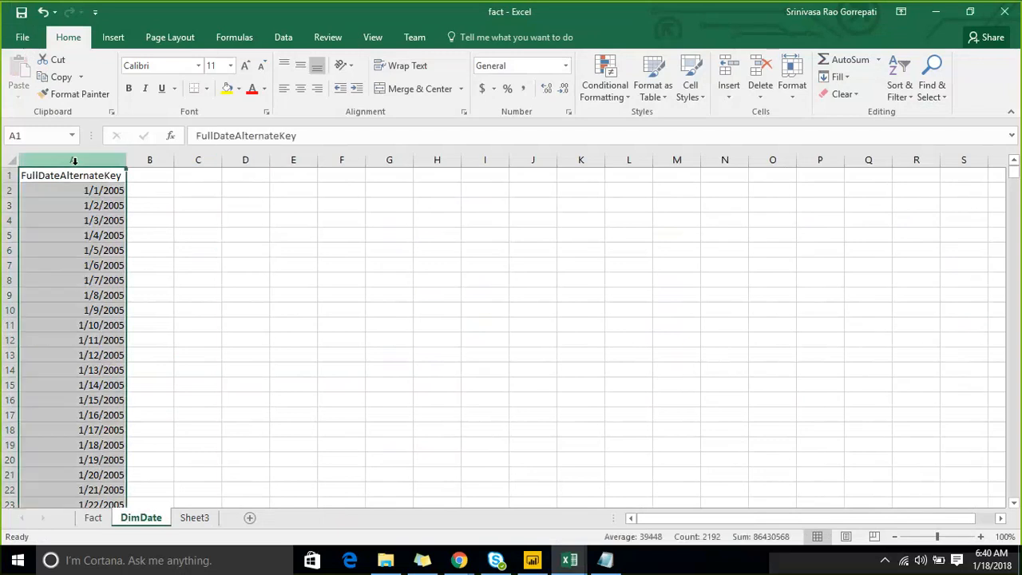
pyautogui.hotkey('ctrl', 't')
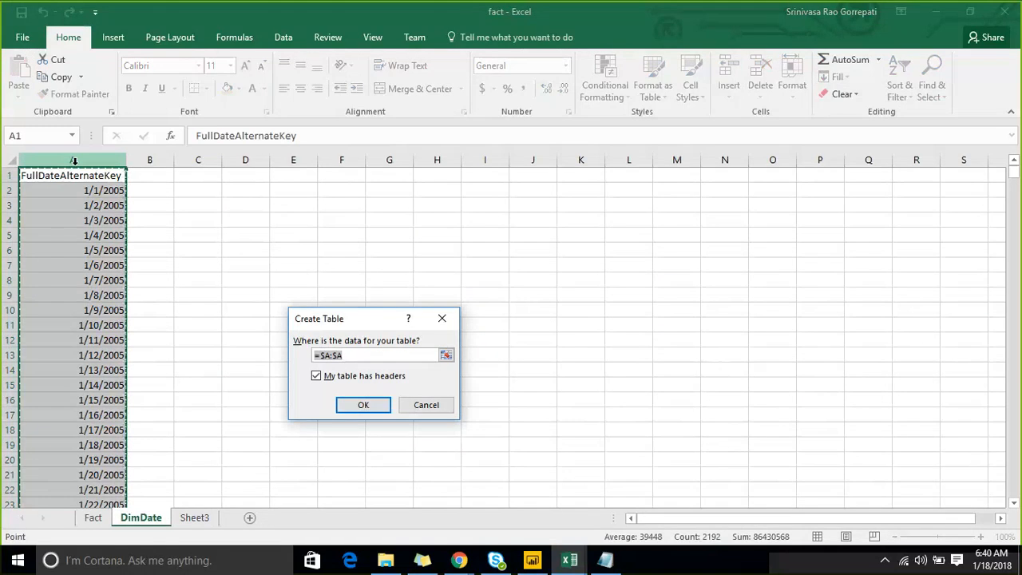
pyautogui.press('Return')
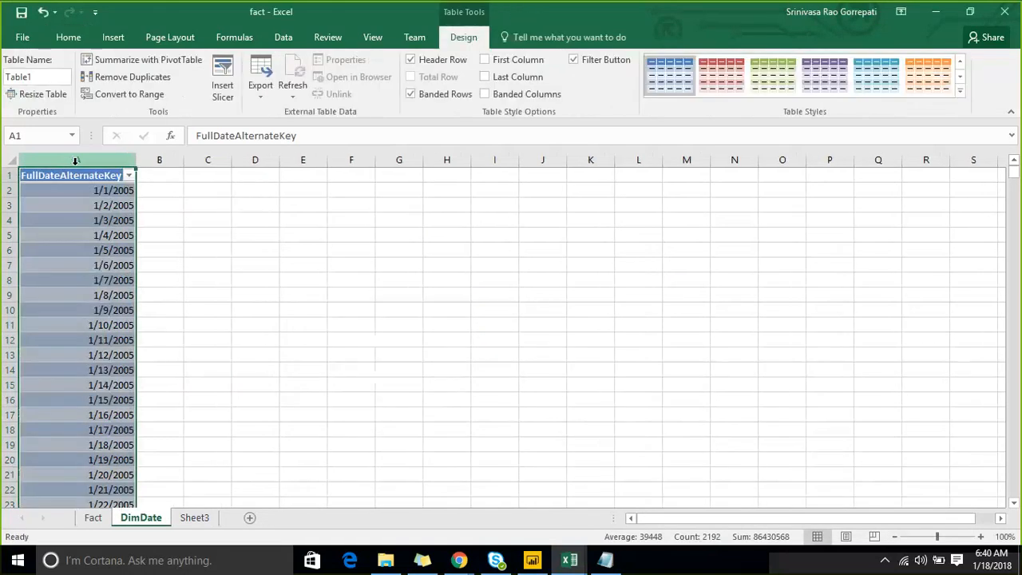
pyautogui.click(41, 75)
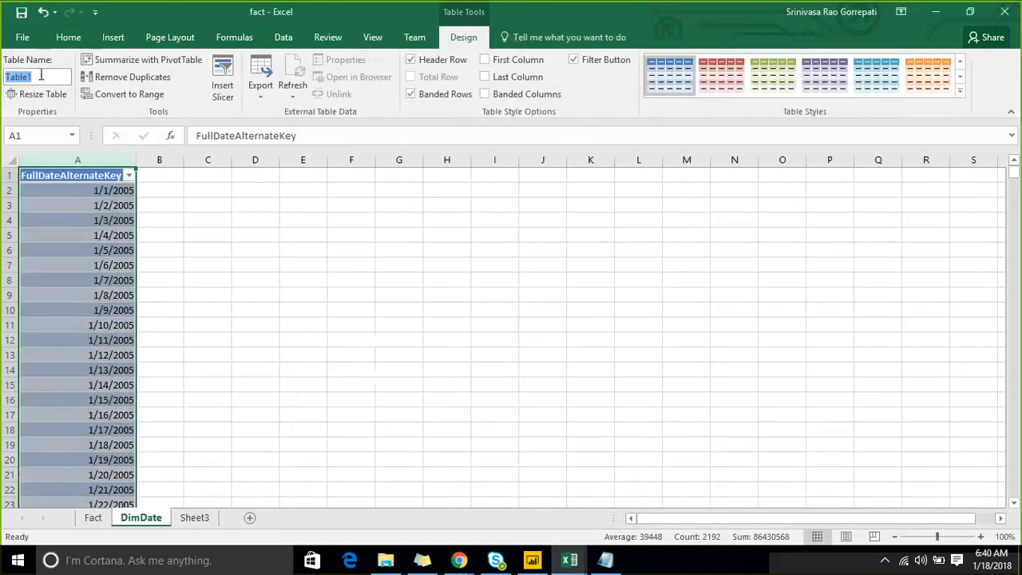
pyautogui.write('Dimdate')
pyautogui.click(440, 364)
# - Convert all data on the Fact sheet into a table with headers and name it Fact
pyautogui.click(93, 518)
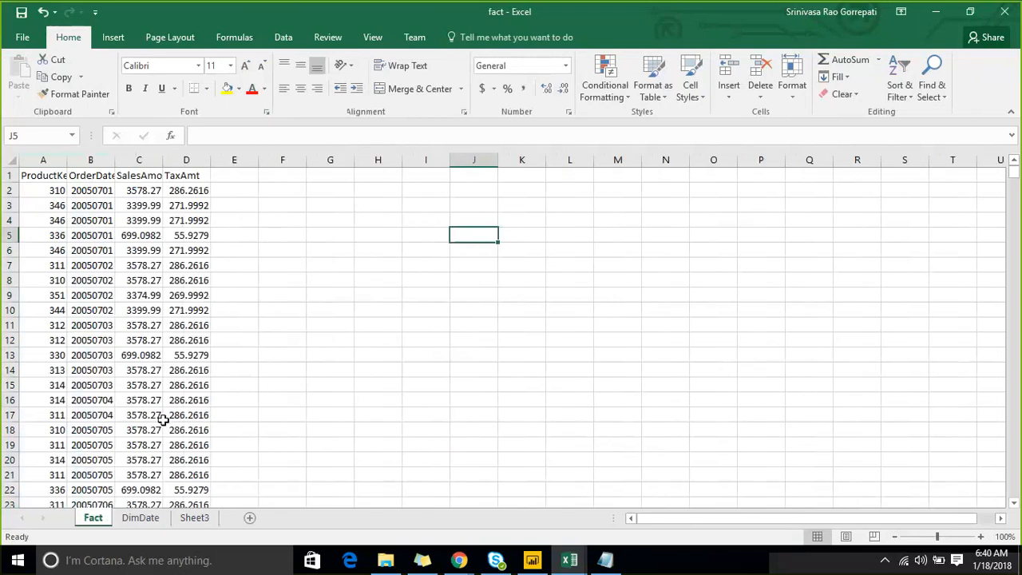
pyautogui.click(190, 284)
pyautogui.hotkey('ctrl', 'a')
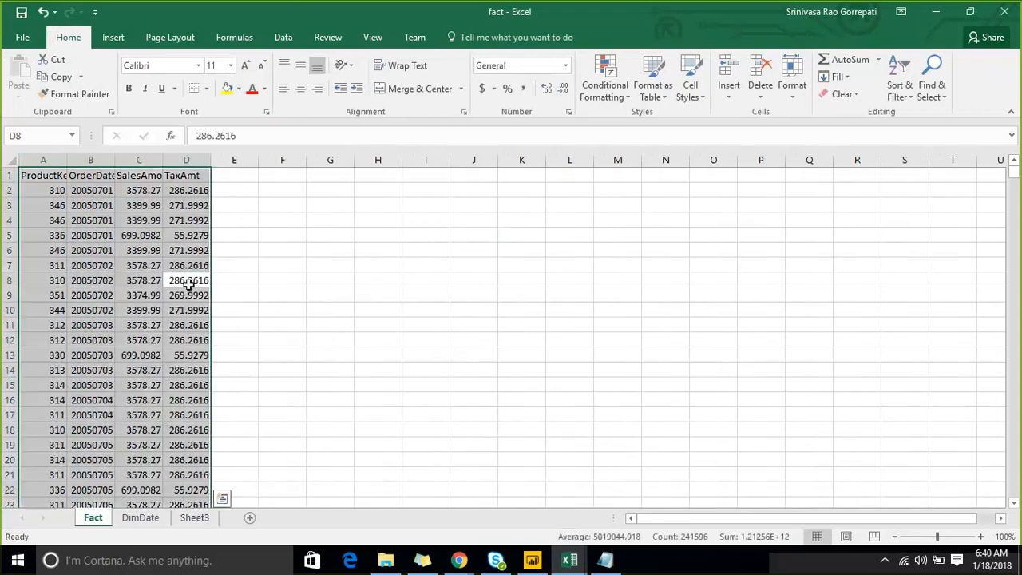
pyautogui.hotkey('ctrl', 't')
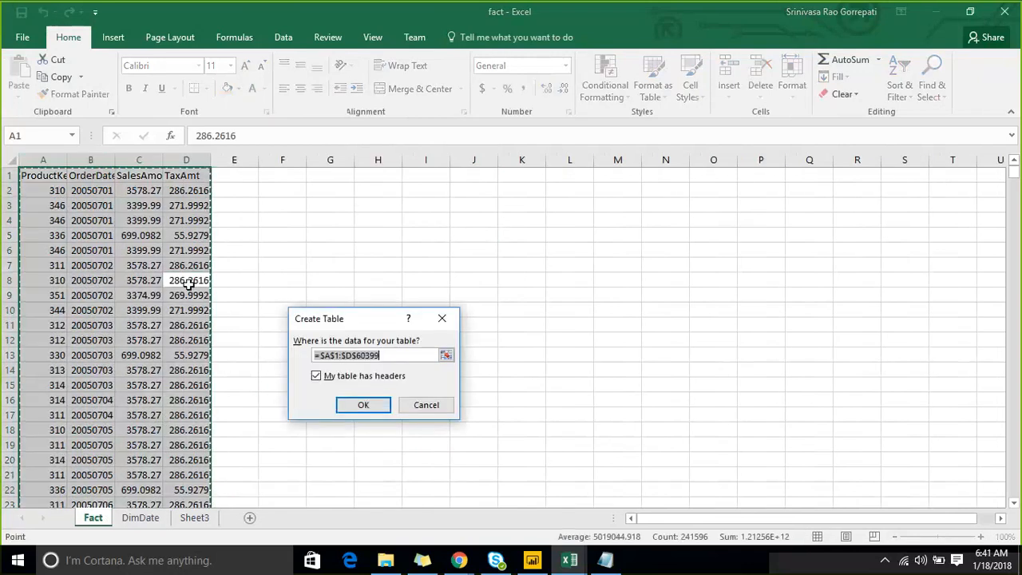
pyautogui.press('Return')
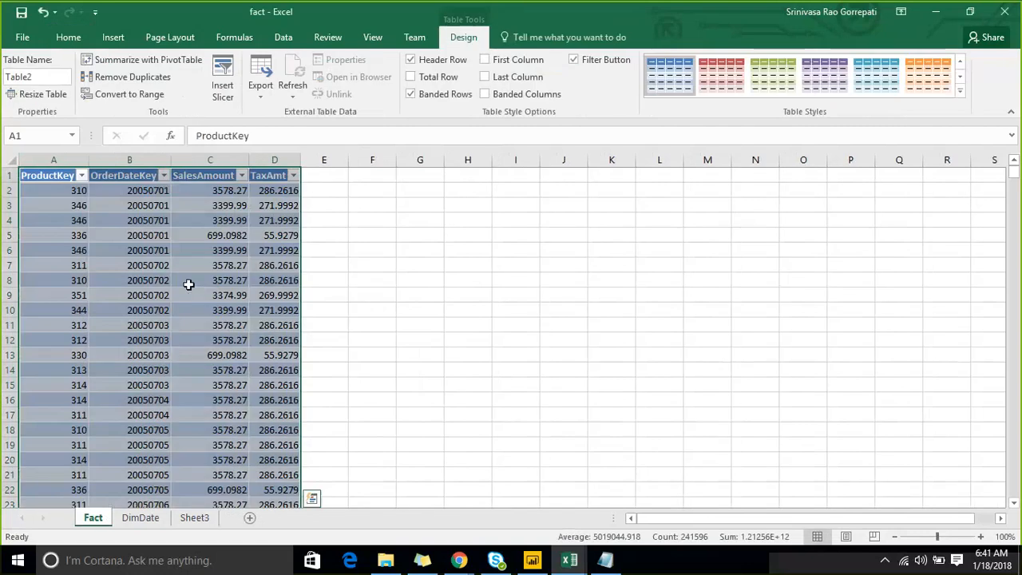
pyautogui.click(50, 77)
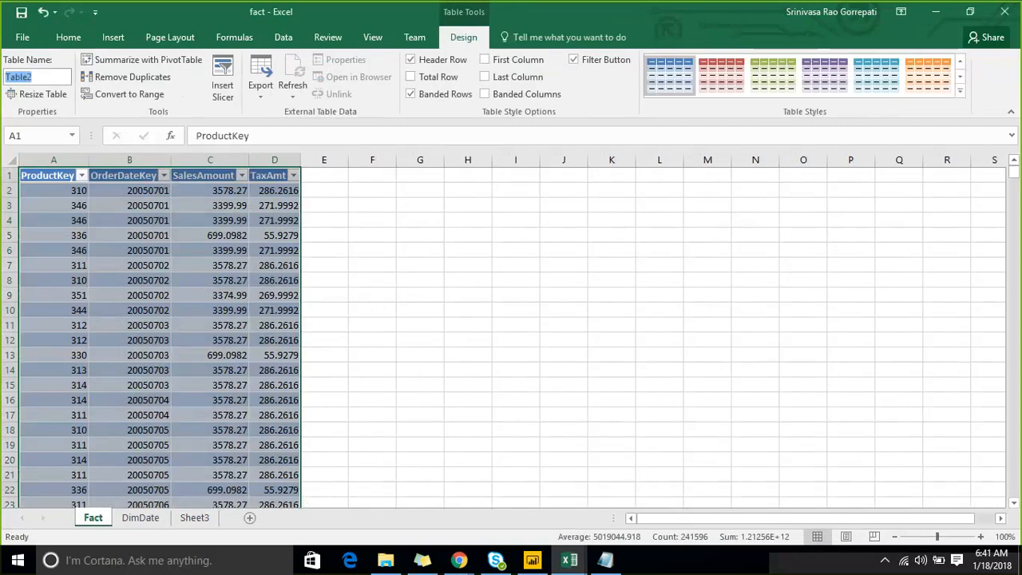
pyautogui.write('Fact')
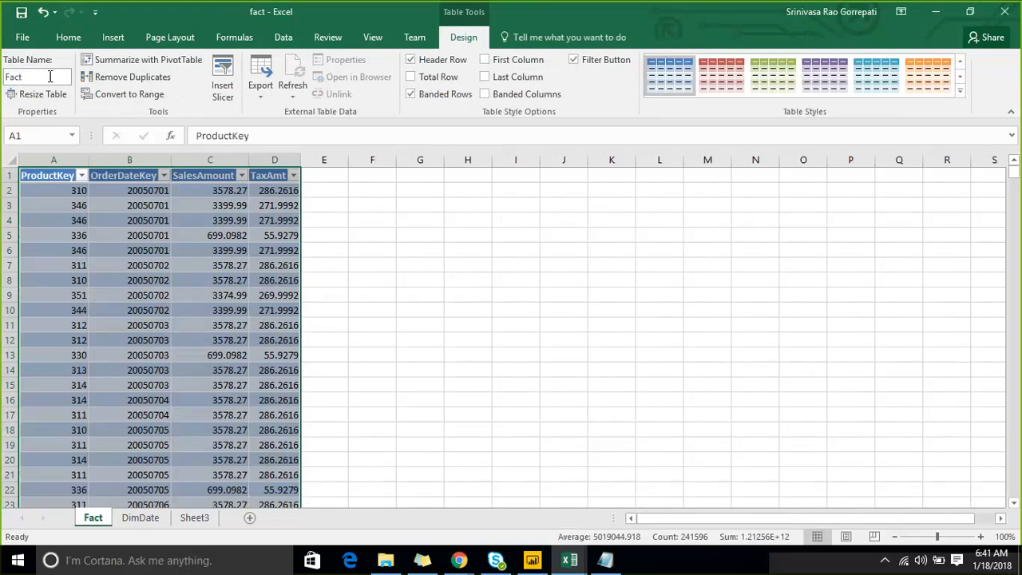
pyautogui.press('Return')
pyautogui.moveTo(474, 314); pyautogui.dragTo(471, 297)
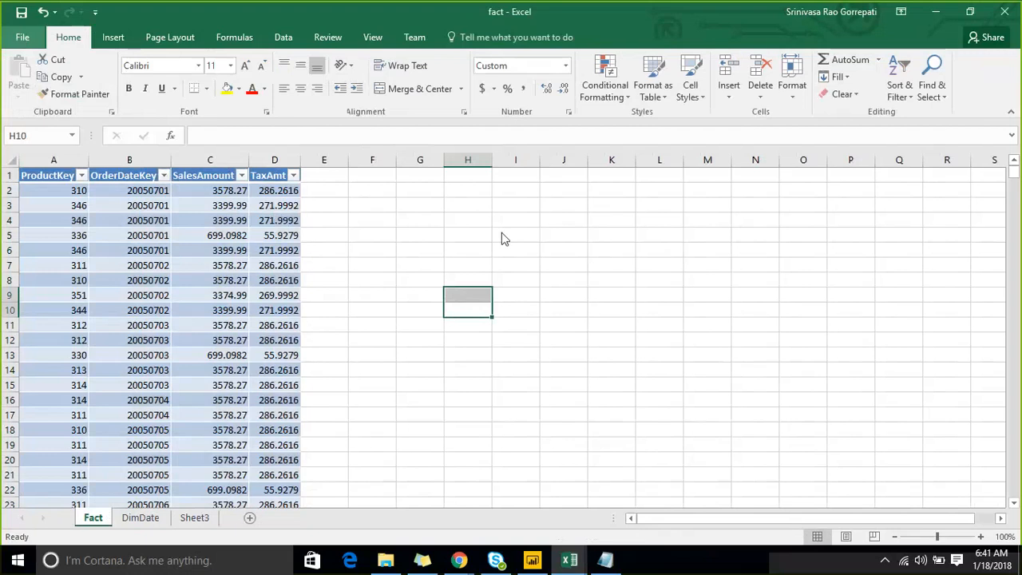
# - Enable the Microsoft Power Map, Microsoft Power Pivot and Microsoft Power View COM add-ins for Excel
pyautogui.hotkey('alt', 'f')
pyautogui.click(56, 432)
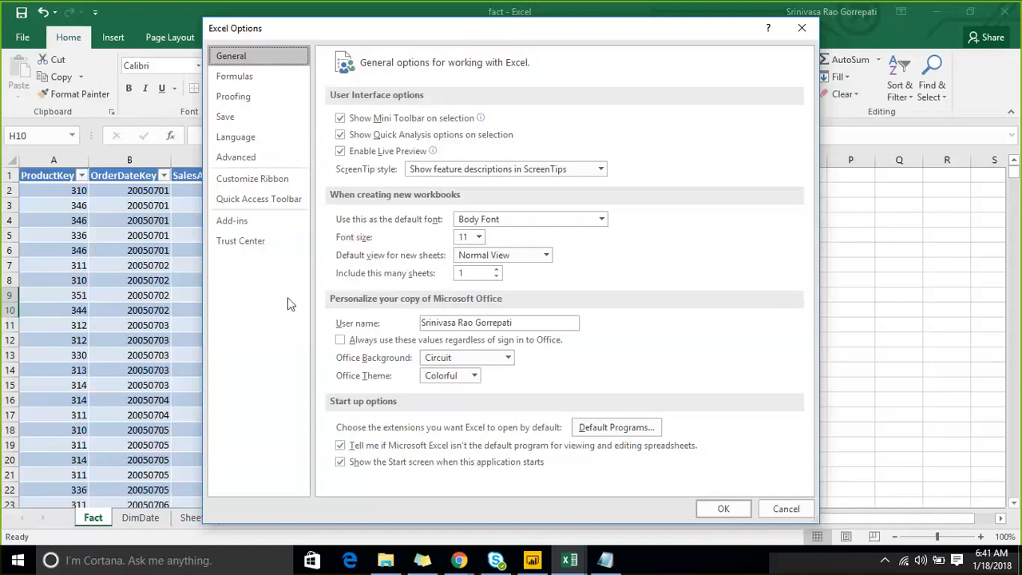
pyautogui.click(241, 240)
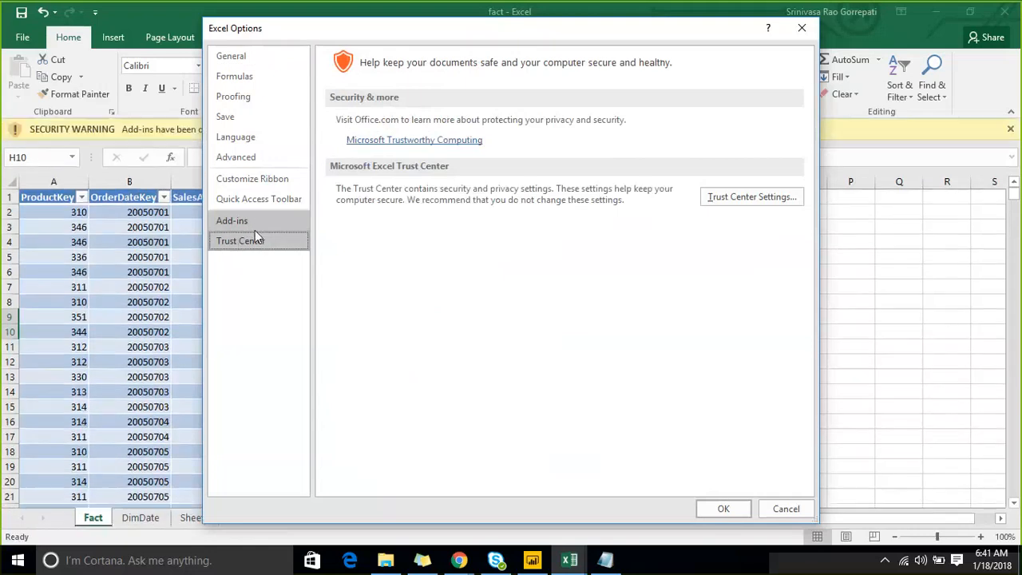
pyautogui.click(260, 220)
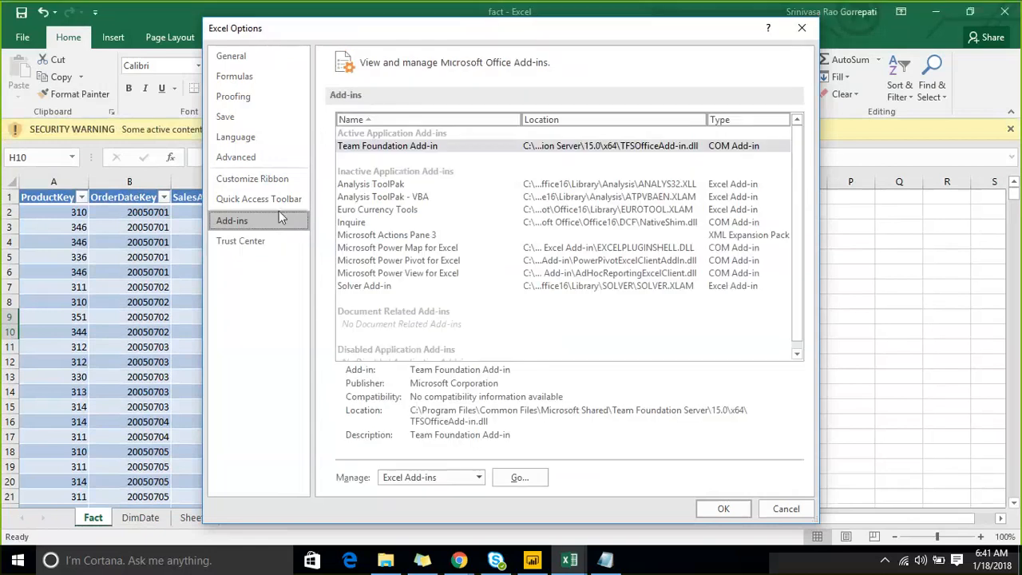
pyautogui.click(471, 479)
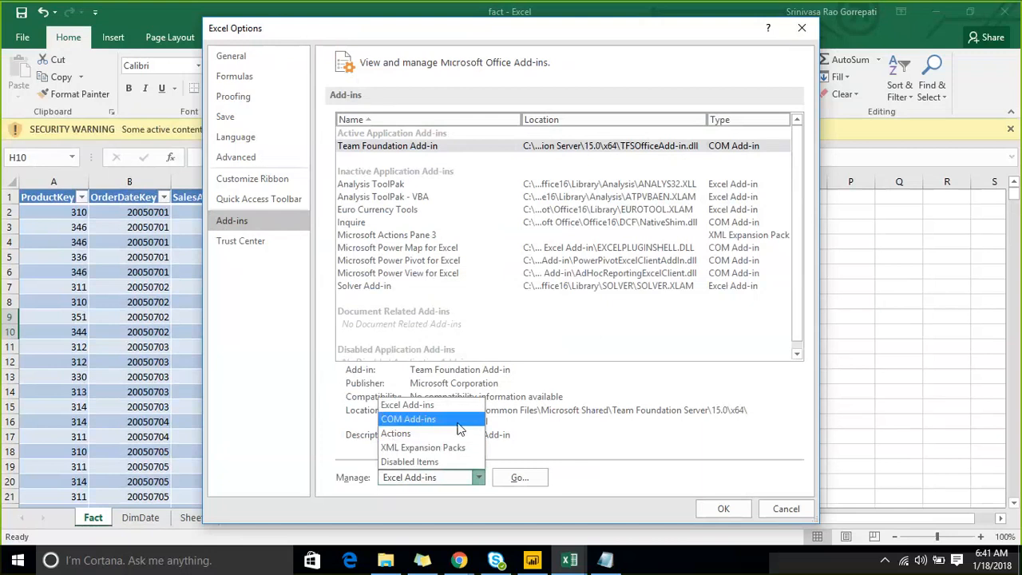
pyautogui.click(459, 419)
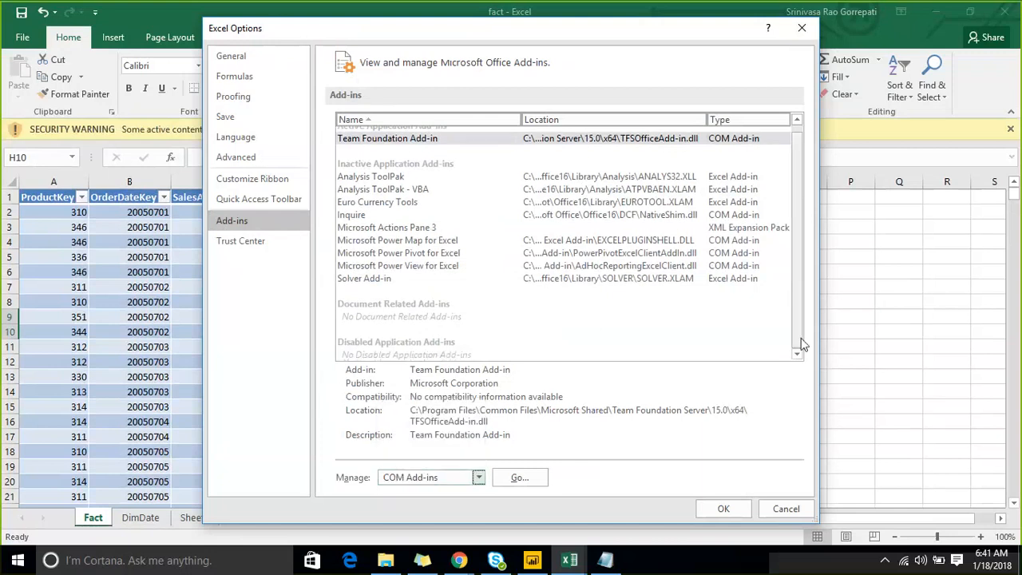
pyautogui.click(518, 477)
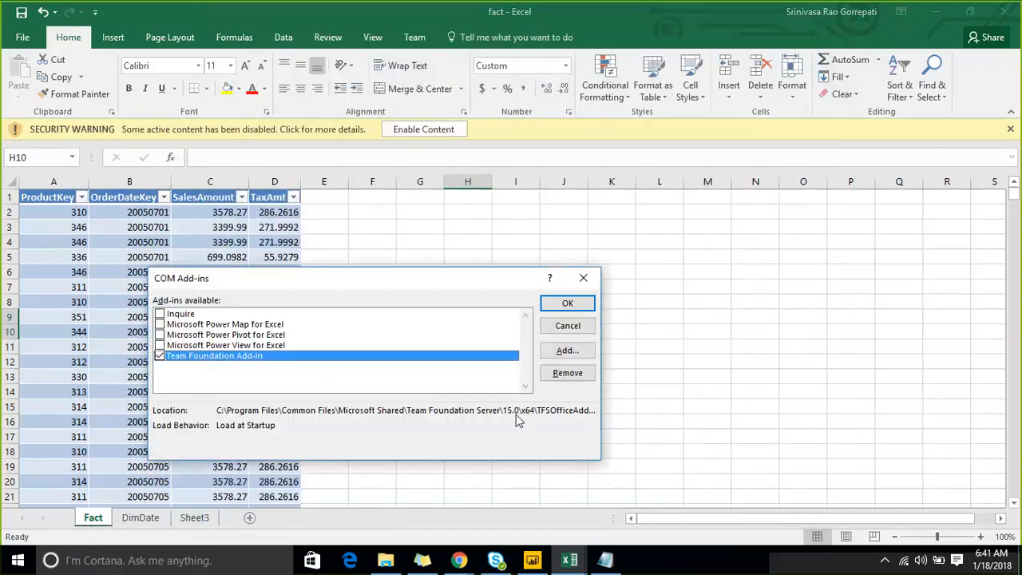
pyautogui.click(160, 335)
pyautogui.click(160, 345)
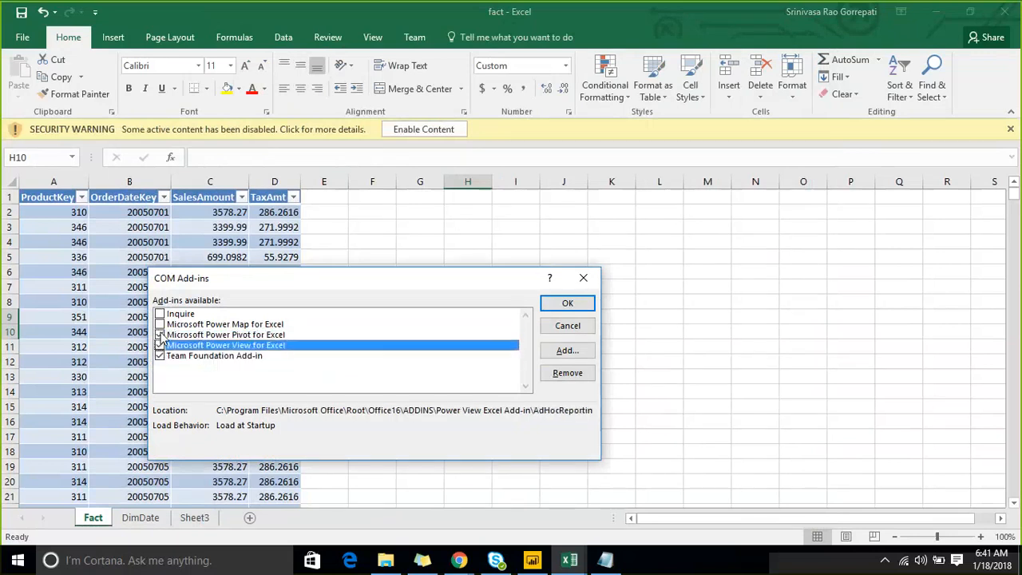
pyautogui.click(160, 324)
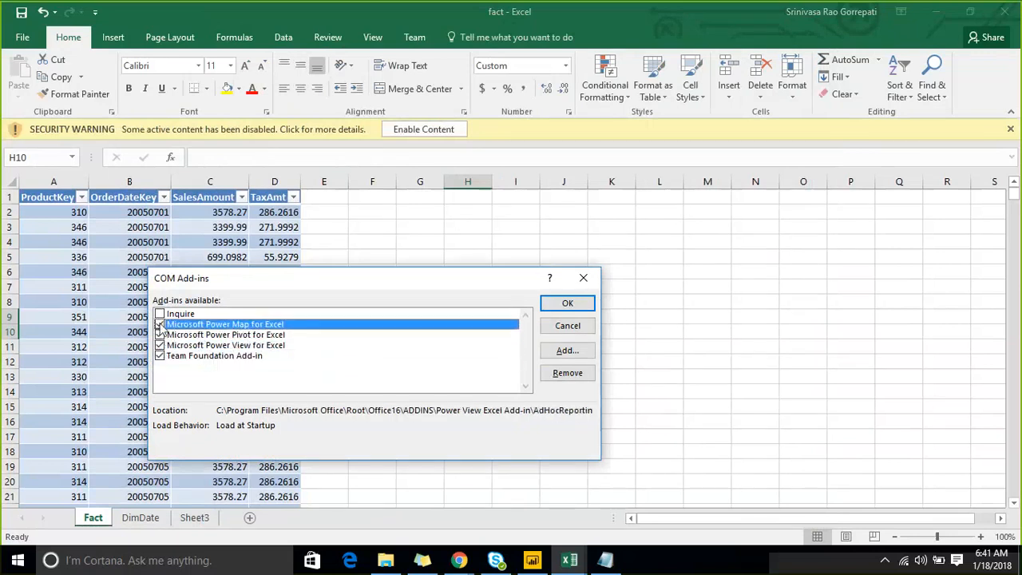
pyautogui.click(567, 303)
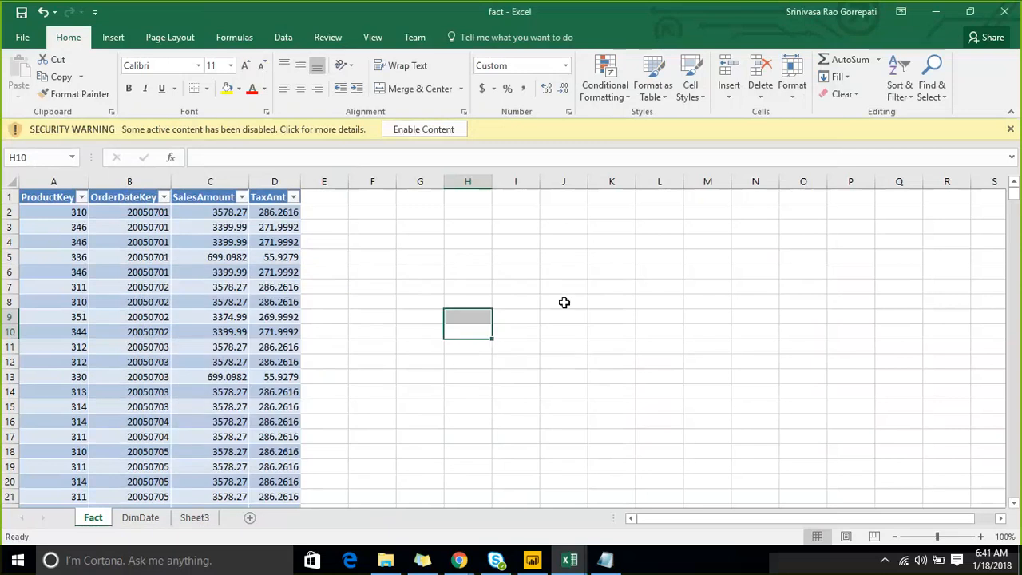
# - Enable the blocked active content in the fact workbook
pyautogui.click(378, 257)
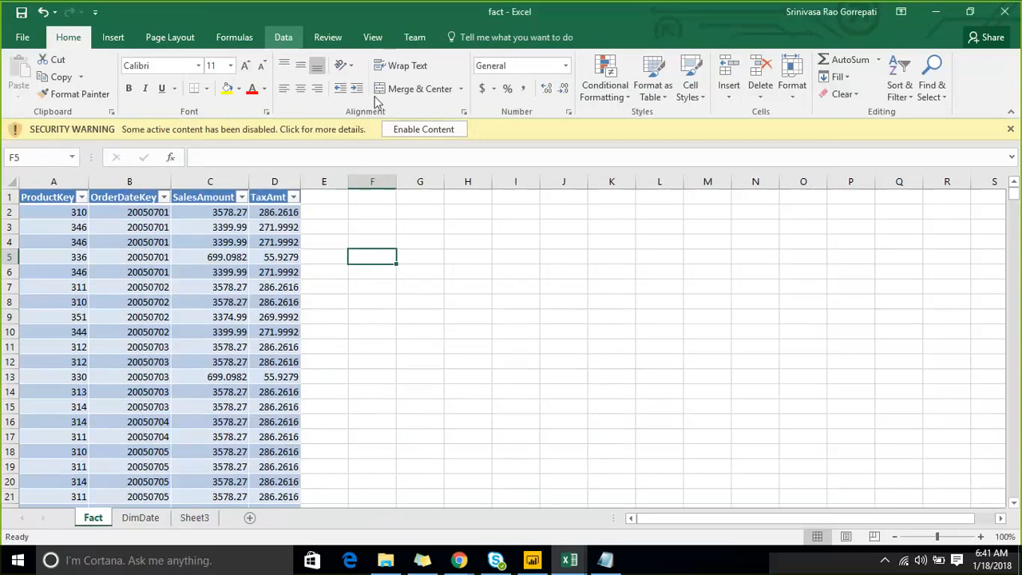
pyautogui.click(283, 37)
pyautogui.click(423, 129)
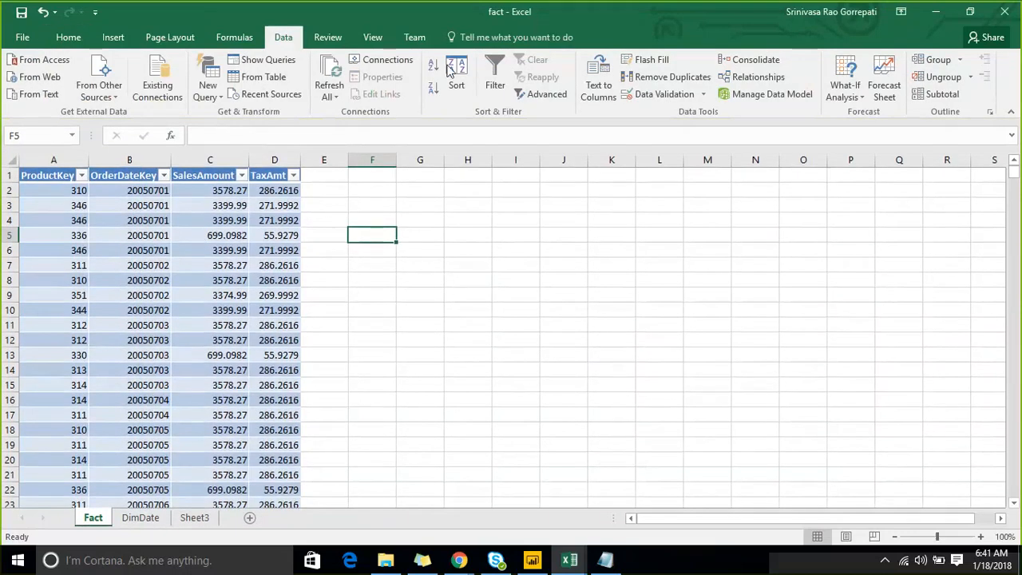
# - Add the FullDateAlternateKey table on the DimDate sheet to the Power Pivot data model and look through its rows
pyautogui.click(142, 519)
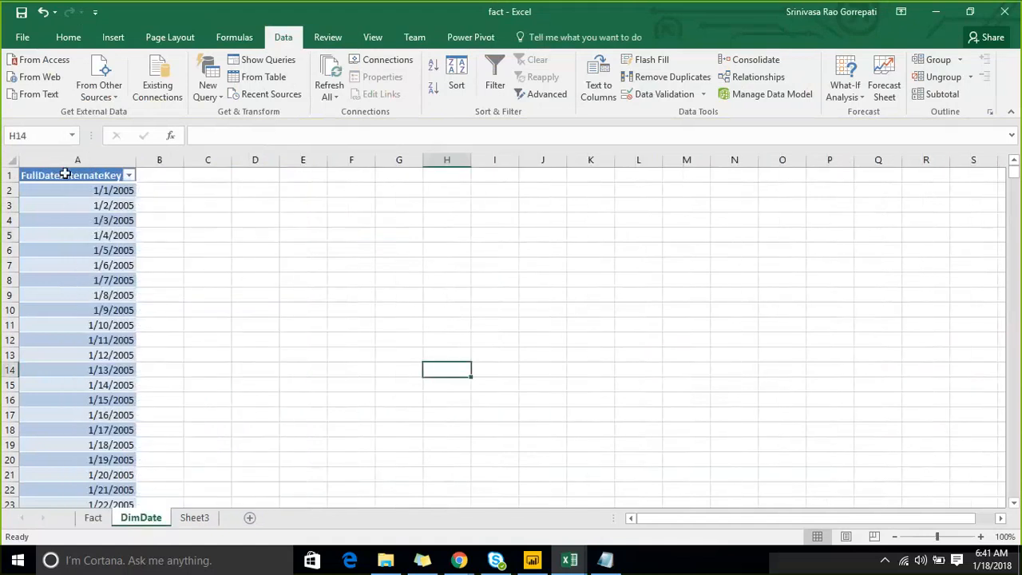
pyautogui.click(464, 39)
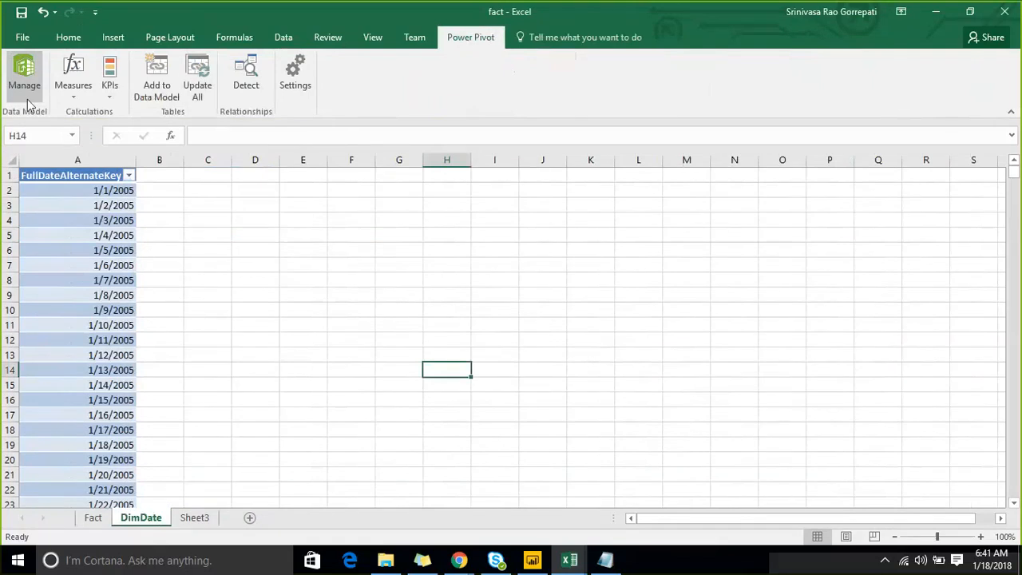
pyautogui.click(149, 85)
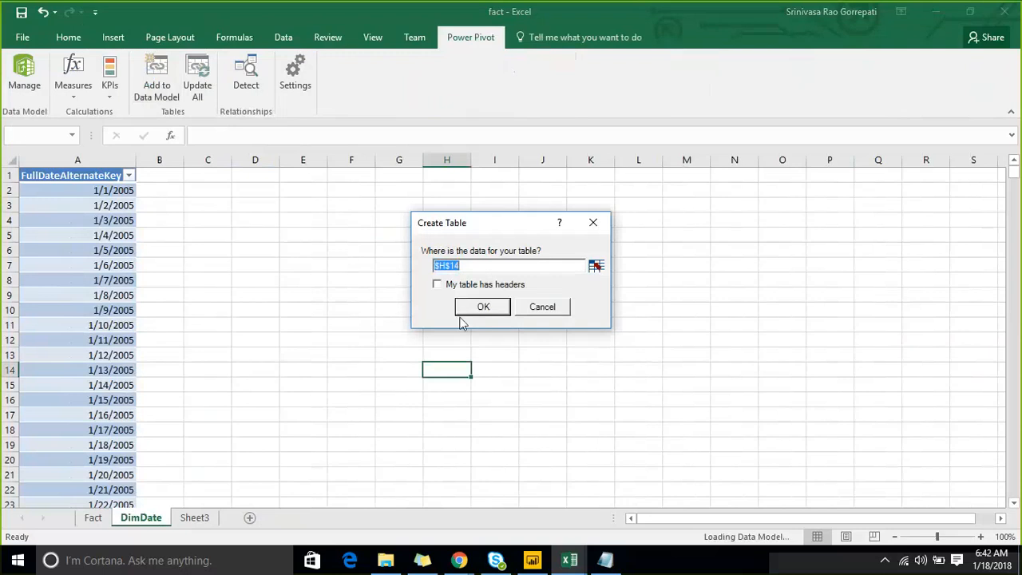
pyautogui.click(544, 308)
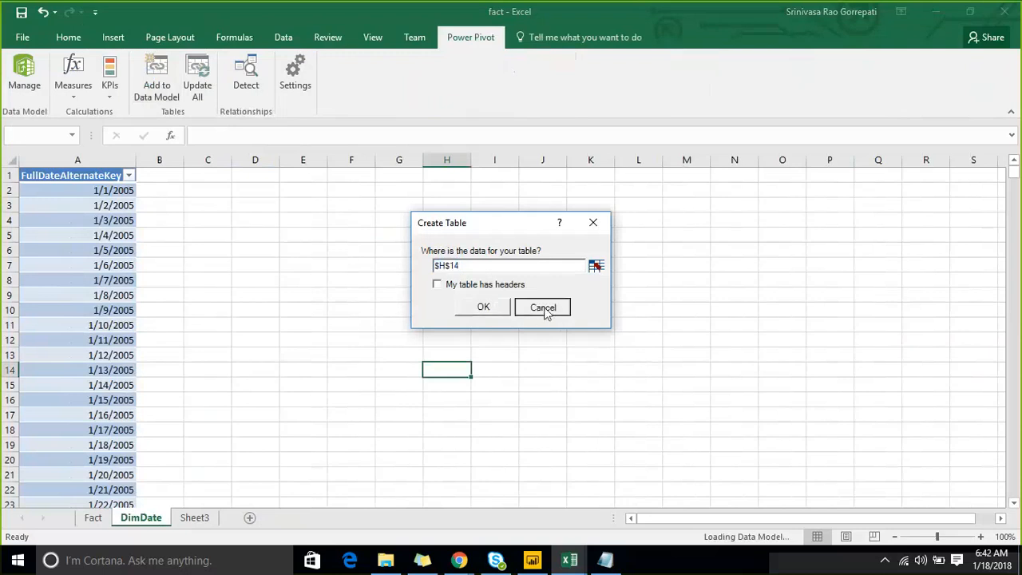
pyautogui.click(83, 160)
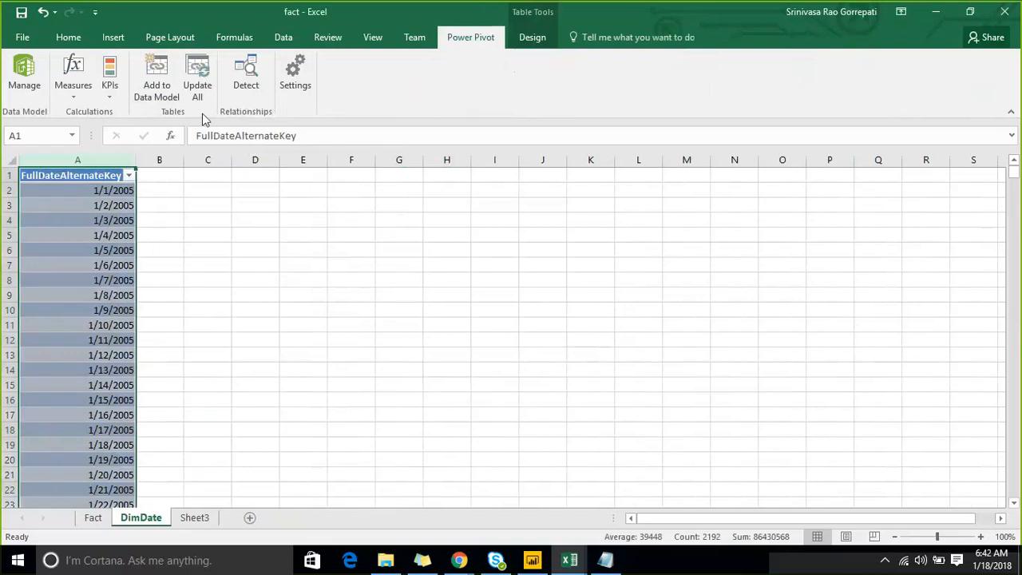
pyautogui.click(173, 84)
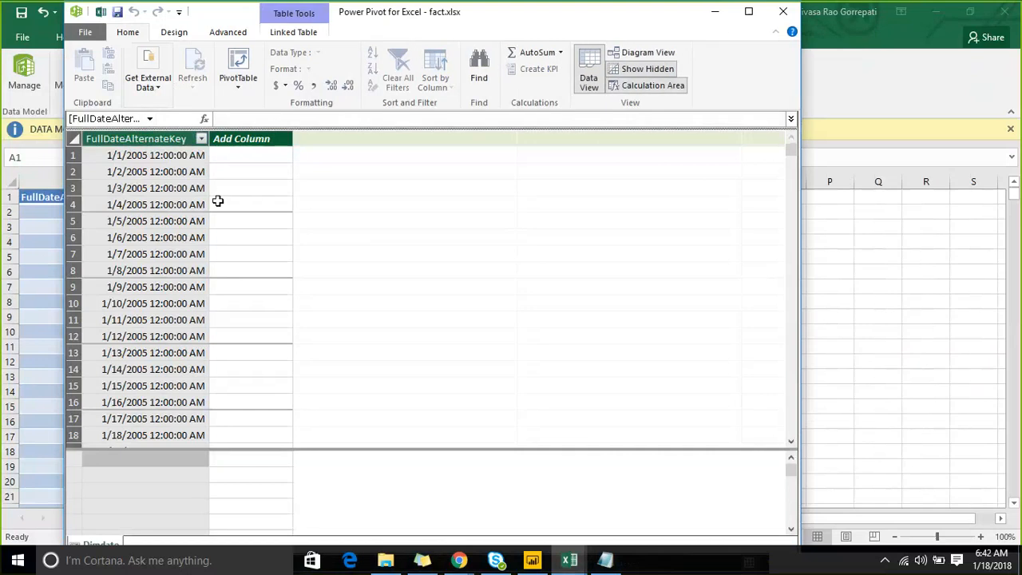
pyautogui.scroll(-2, 209, 249)
pyautogui.scroll(-2, 209, 248)
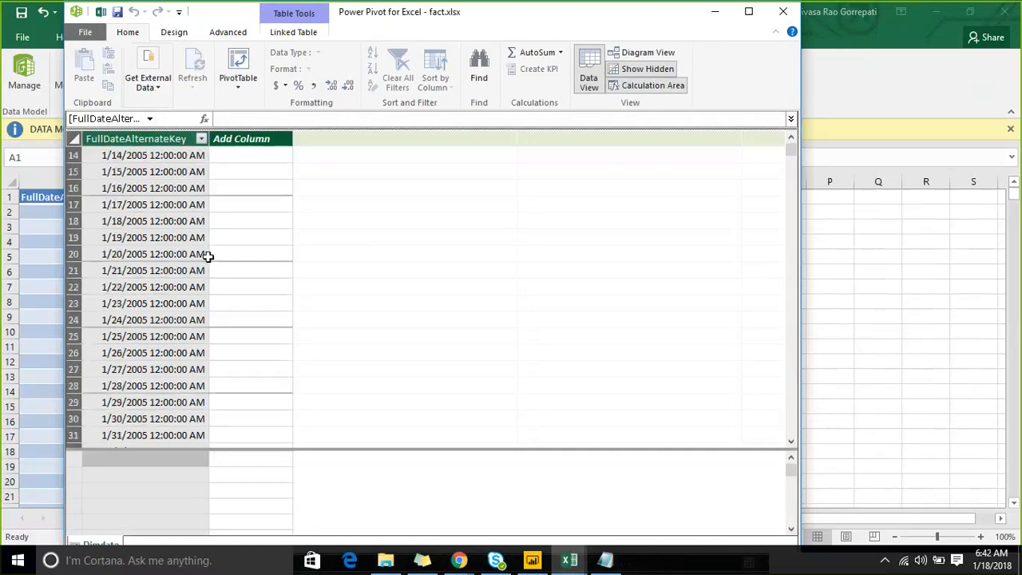
pyautogui.moveTo(667, 22); pyautogui.dragTo(907, 59)
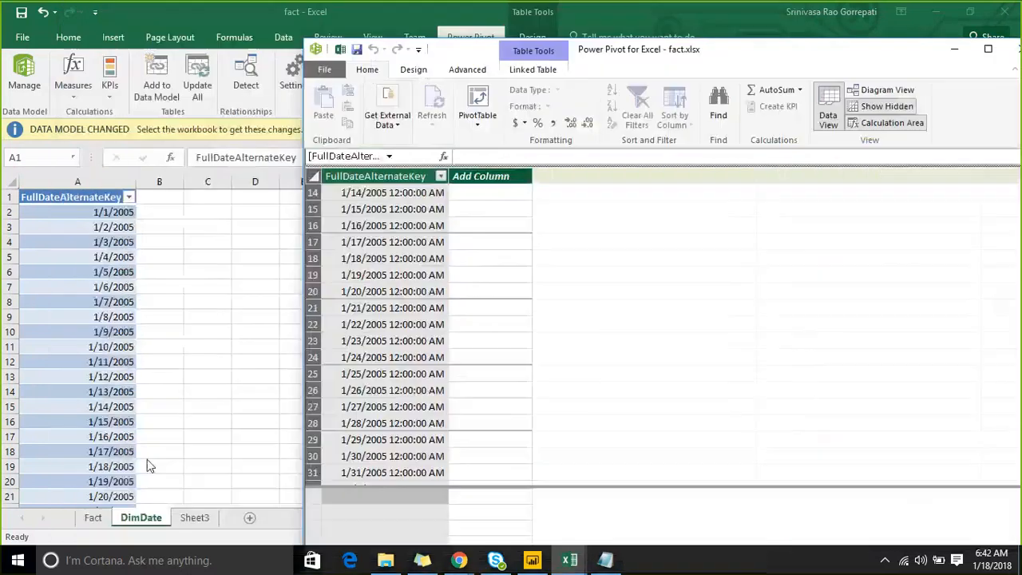
# - Add the Fact sheet's table, from ProductKey through TaxAmt, to the Power Pivot data model
pyautogui.click(92, 519)
pyautogui.click(362, 264)
pyautogui.click(43, 234)
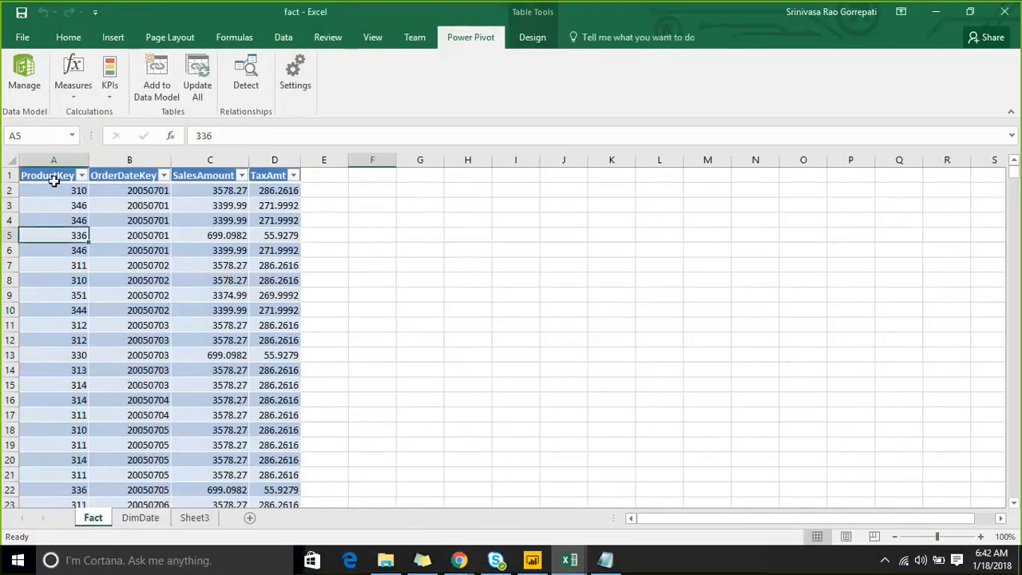
pyautogui.click(48, 162)
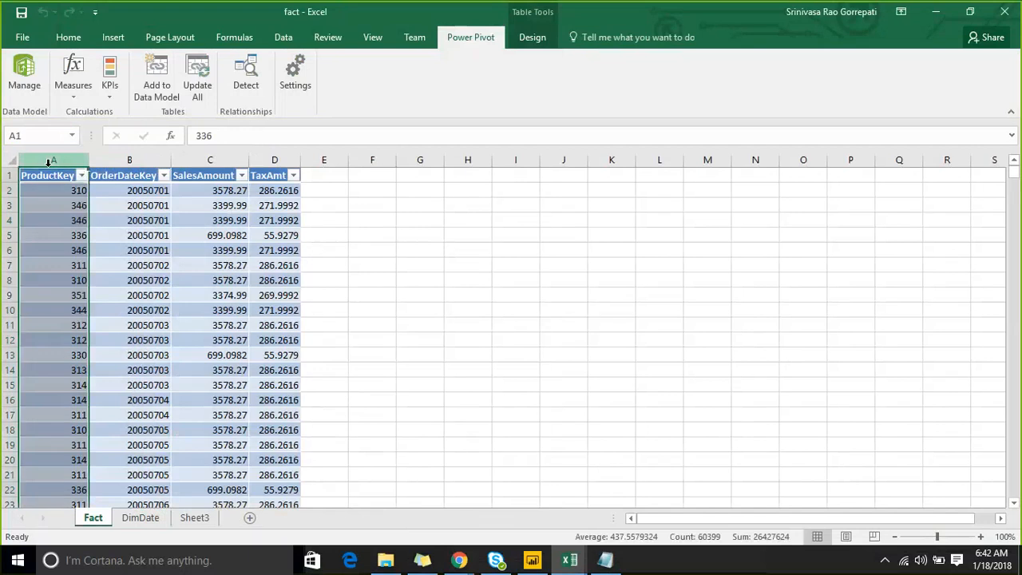
pyautogui.moveTo(48, 162); pyautogui.dragTo(275, 160)
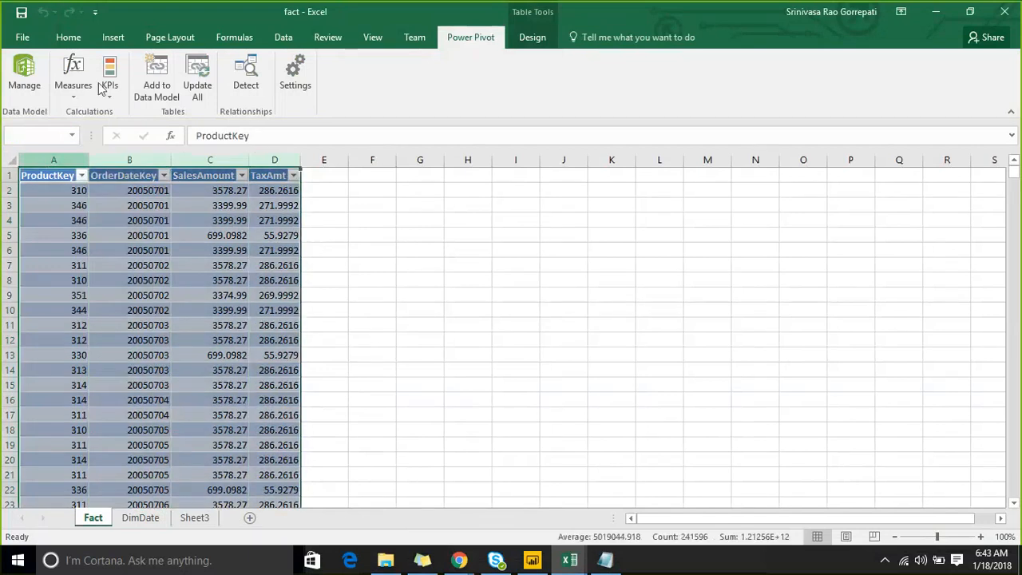
pyautogui.click(164, 89)
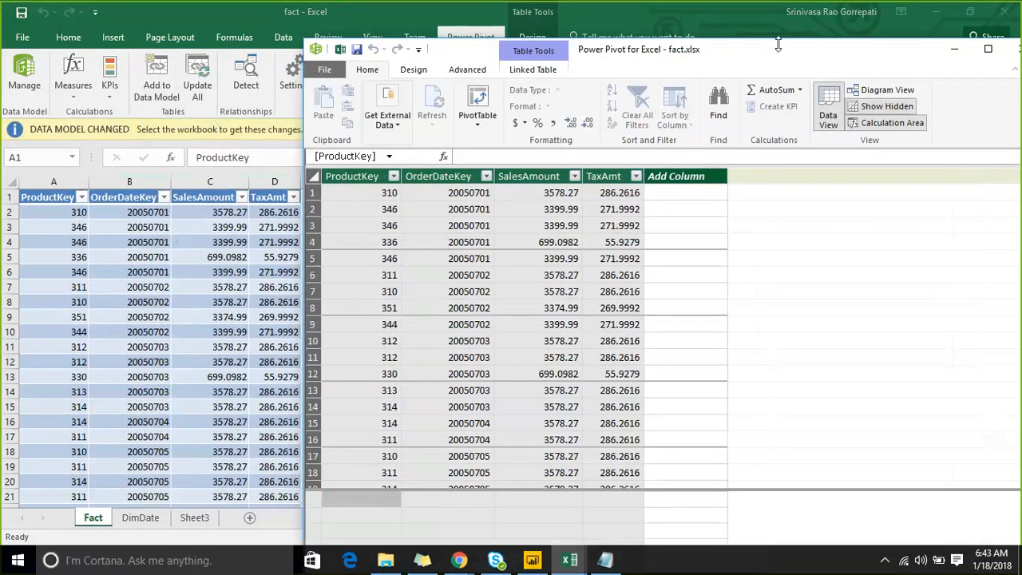
# - Maximize the Power Pivot window and look through the rows of the Fact table
pyautogui.moveTo(775, 52); pyautogui.dragTo(479, 53)
pyautogui.click(689, 49)
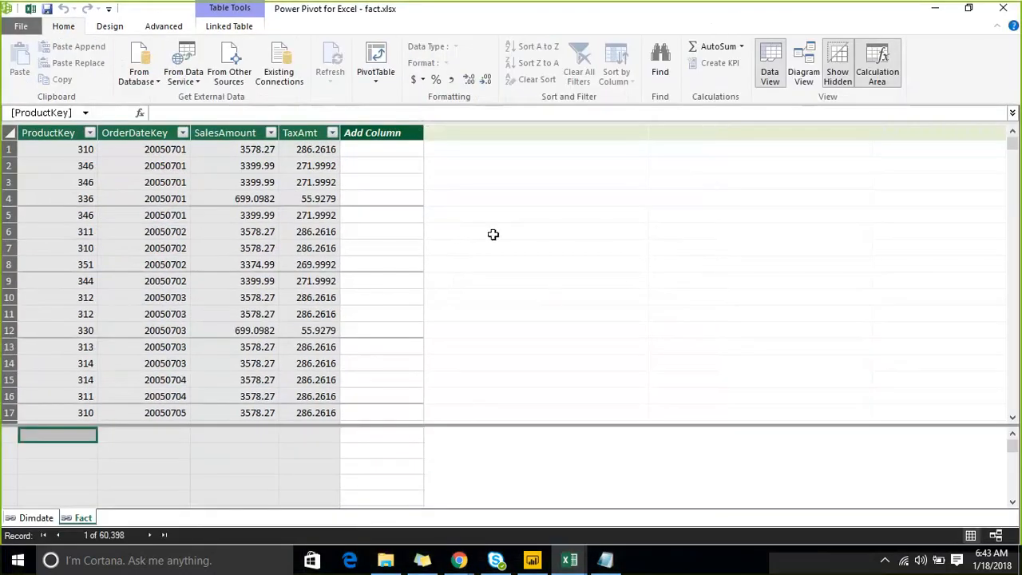
pyautogui.scroll(-4, 493, 234)
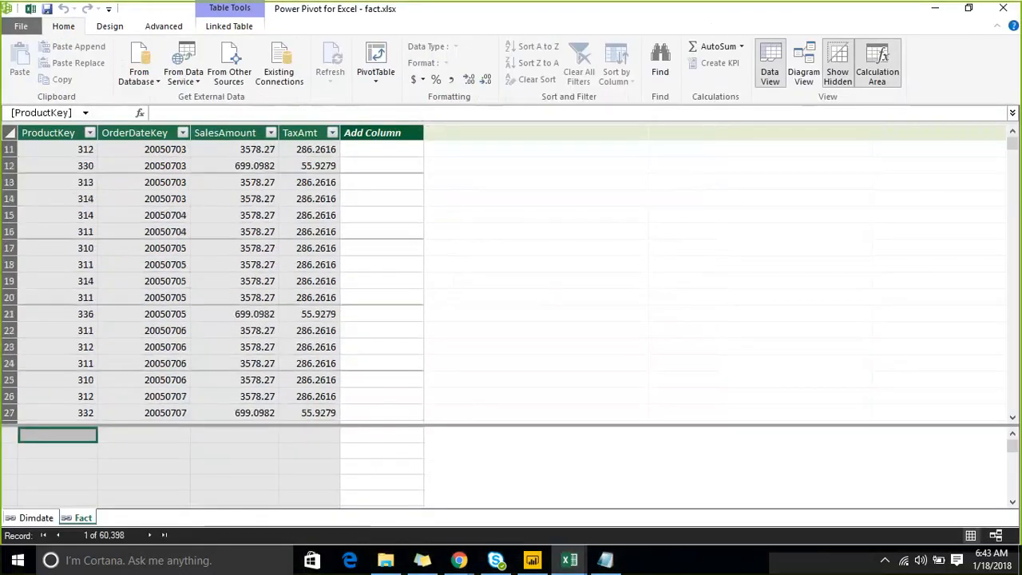
pyautogui.click(740, 13)
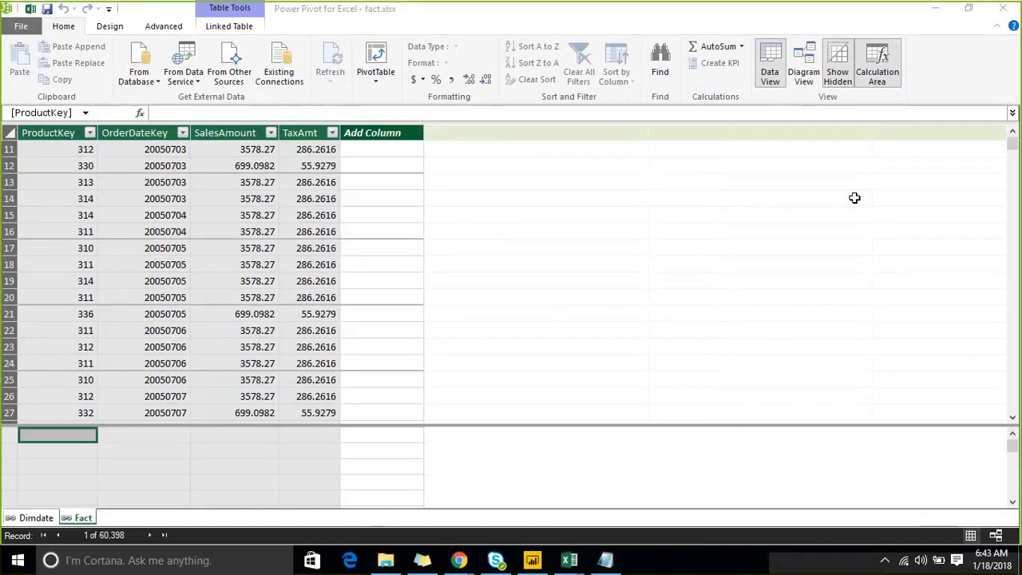